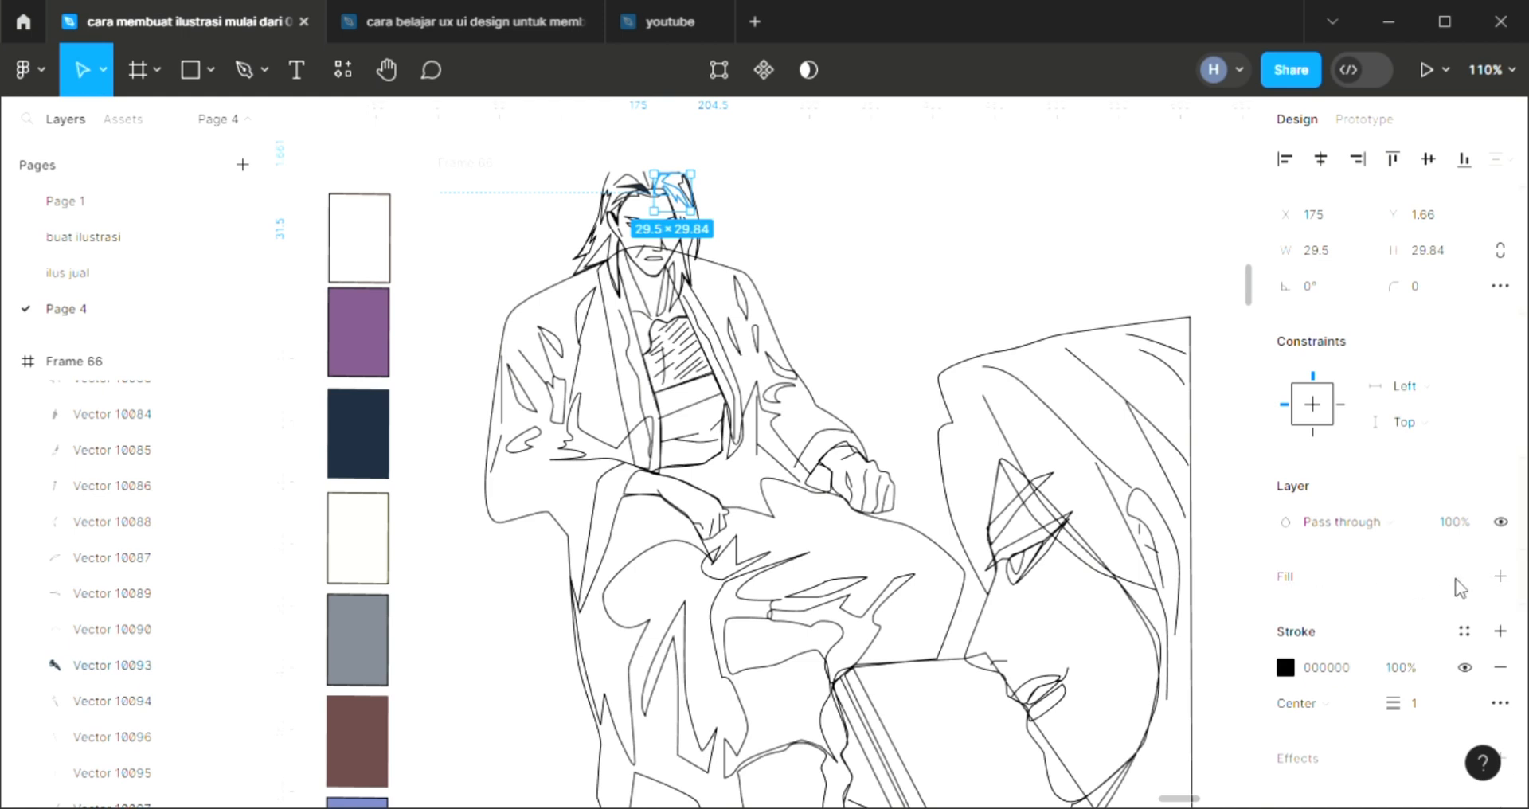
Fill the selected hair strand right of the parting with dark navy 1D2A3B sampled from the color swatch
left_click(1501, 576)
key("i")
left_click(369, 454)
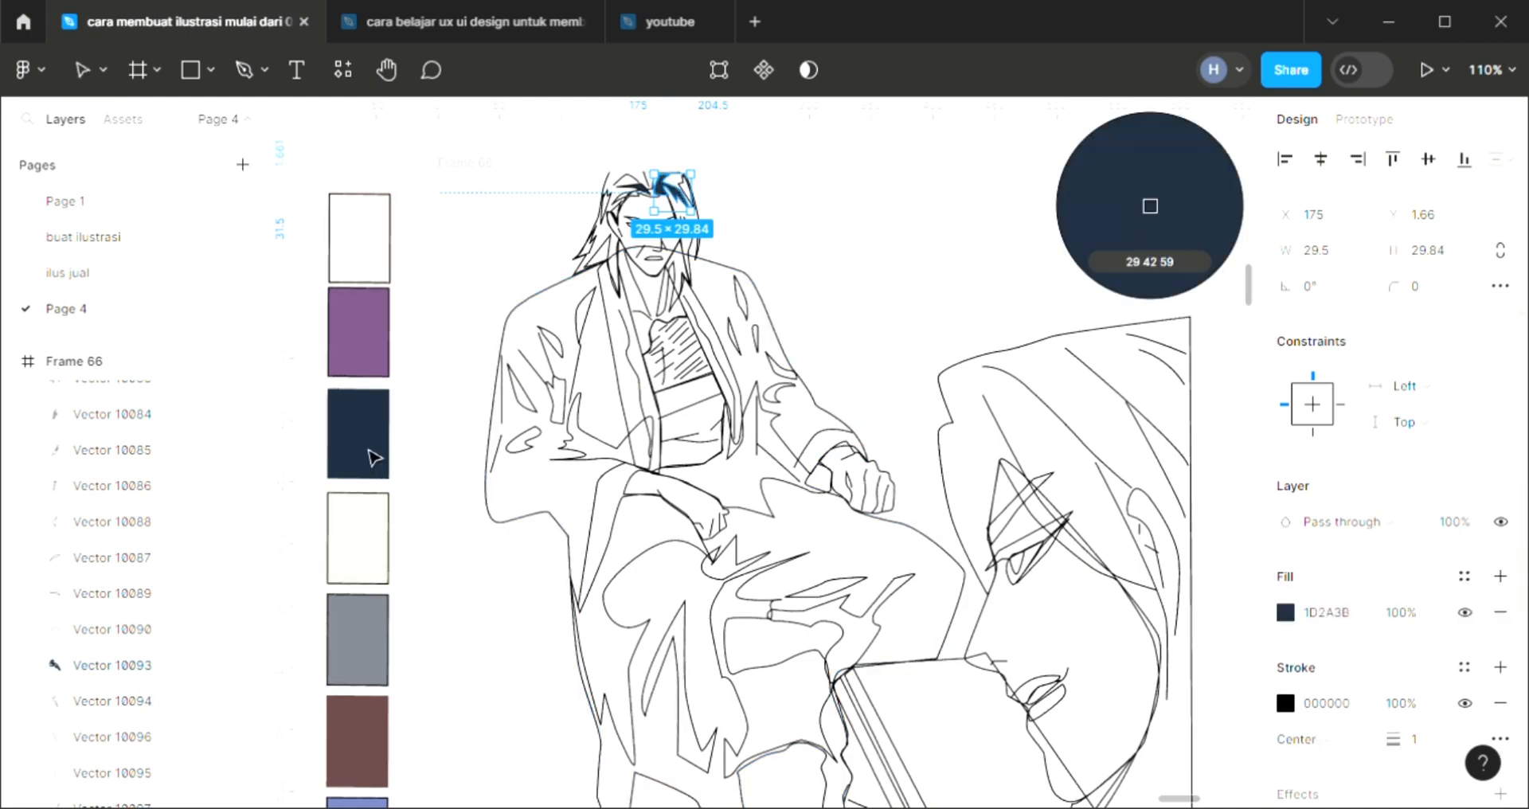
left_click(739, 258)
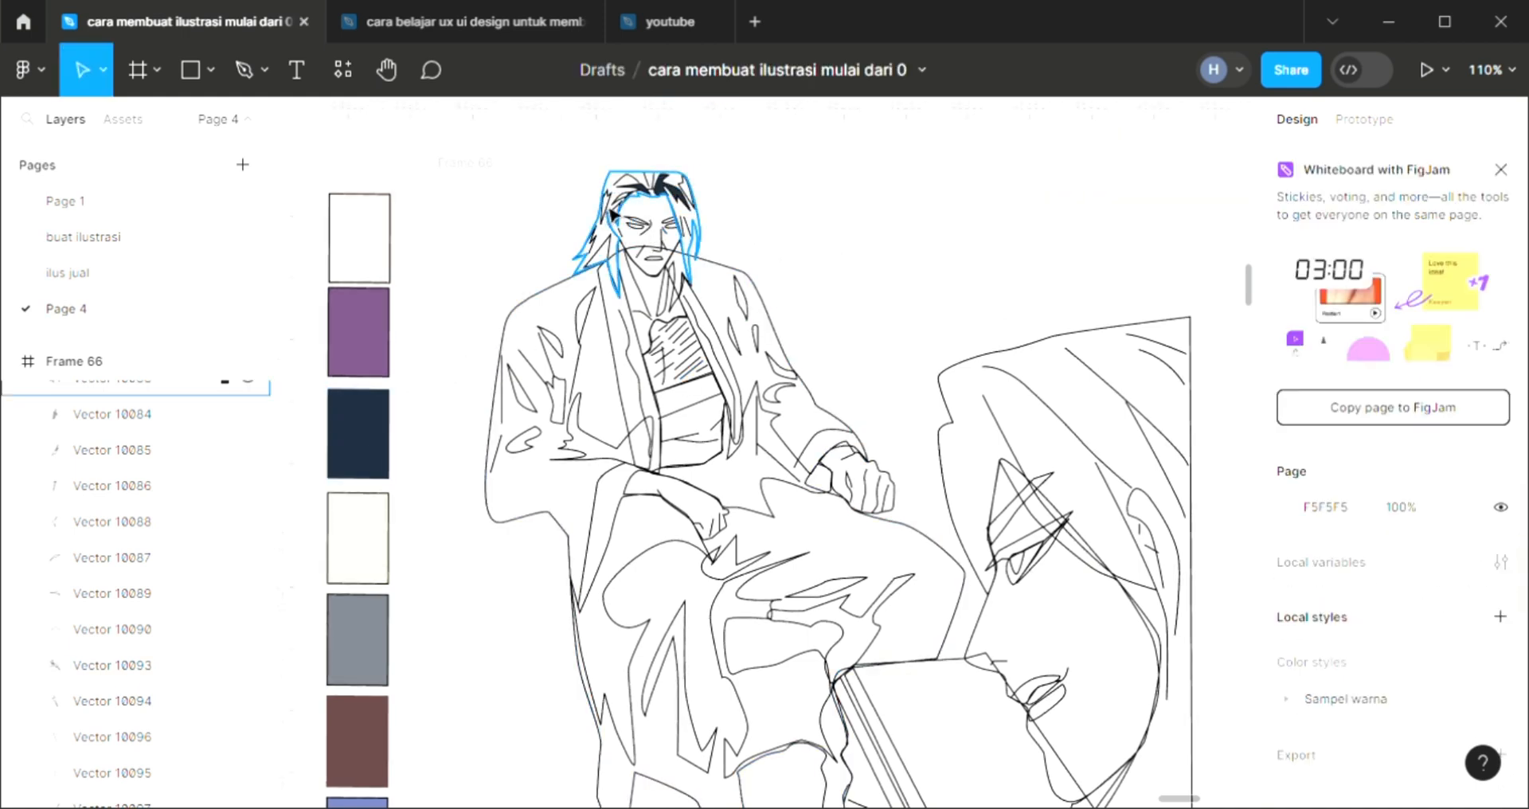
Fill the narrow strand on the left side of the man's hair with the dark navy swatch color 1D2A3B
left_click(611, 209)
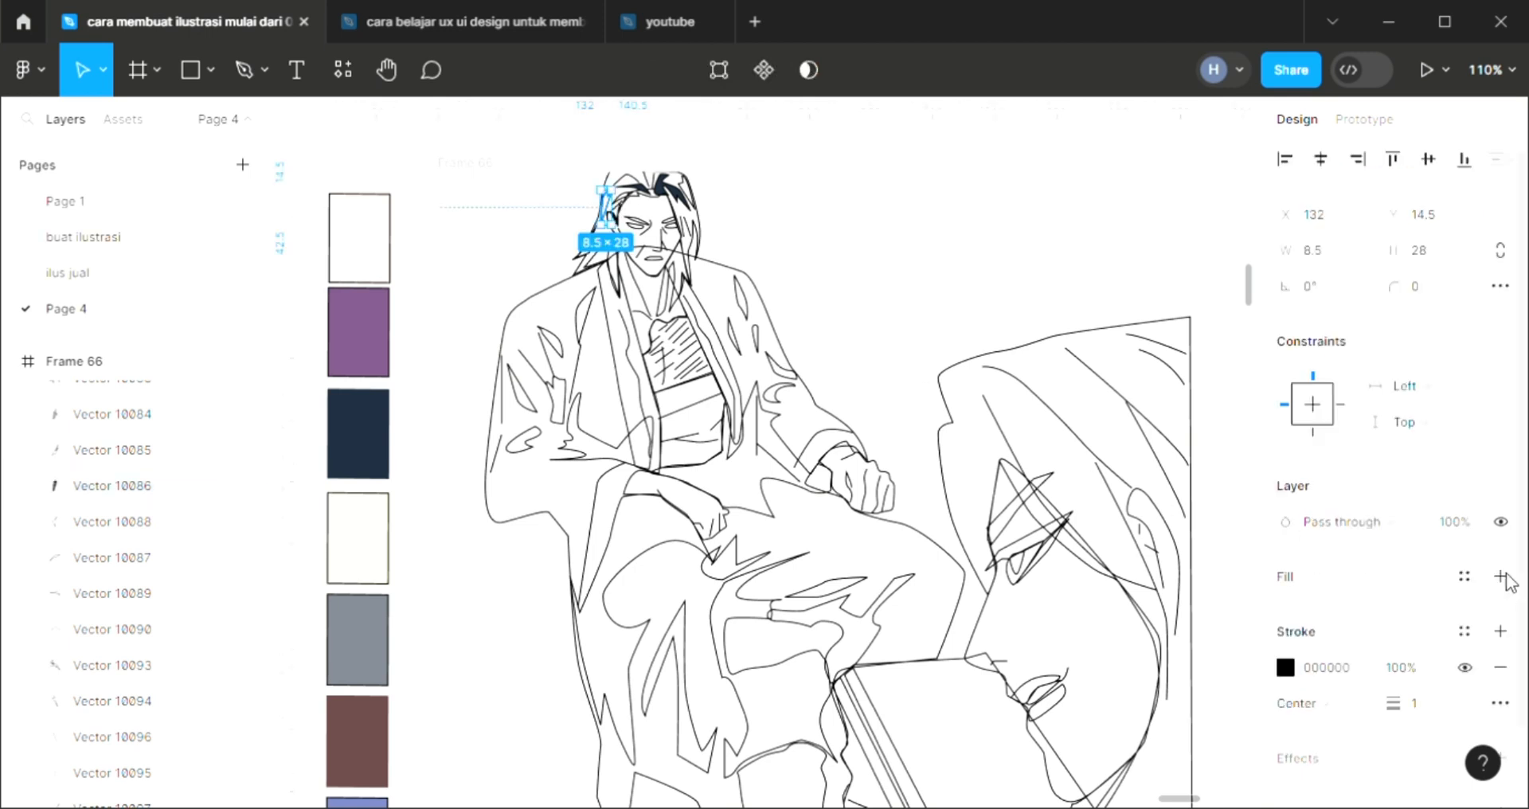
left_click(1501, 576)
key("i")
left_click(379, 433)
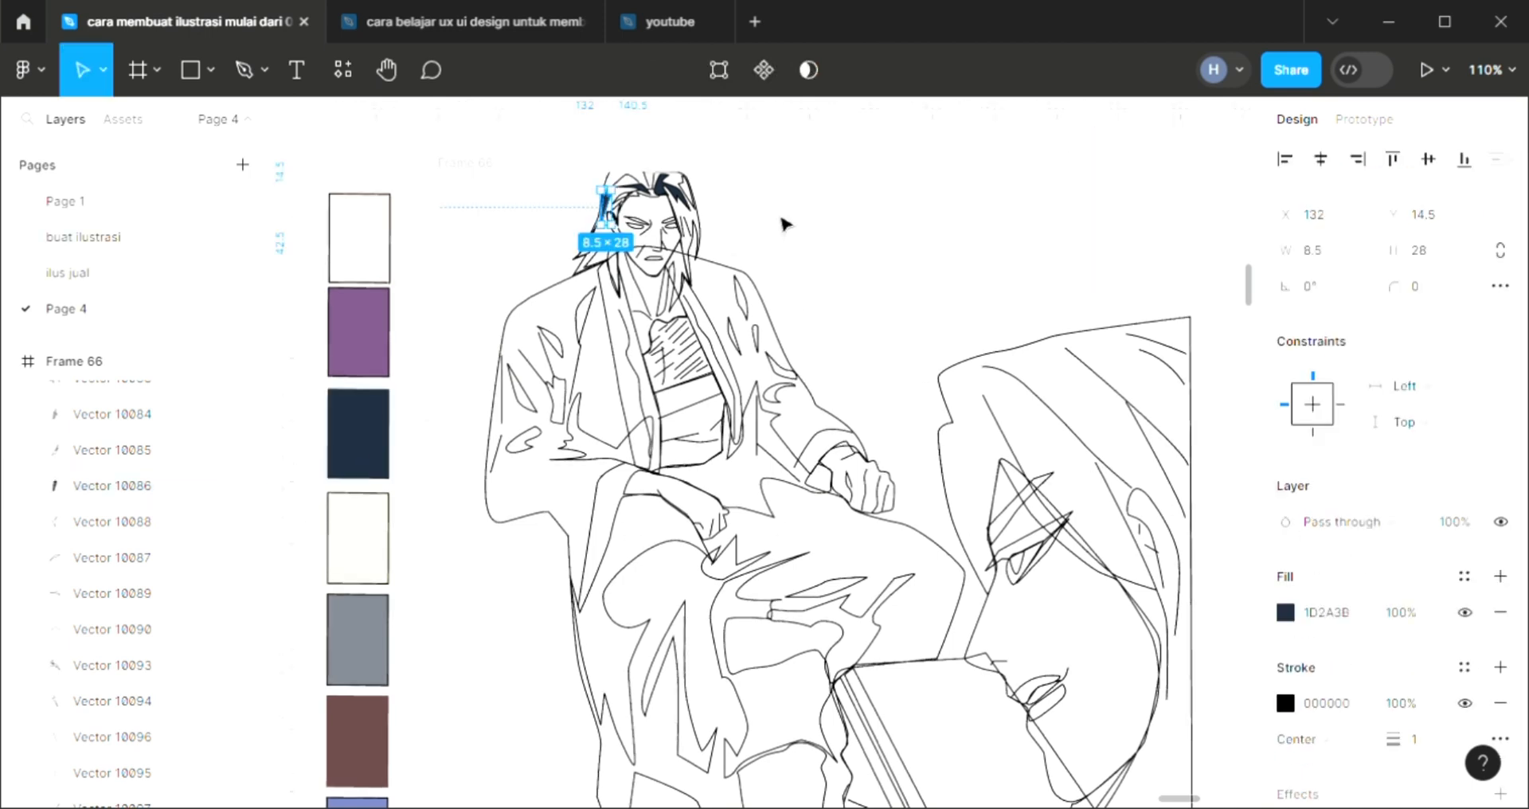
left_click(734, 237)
Fill the small strand at the upper right edge of the man's hair with the dark navy swatch color
left_click(693, 204)
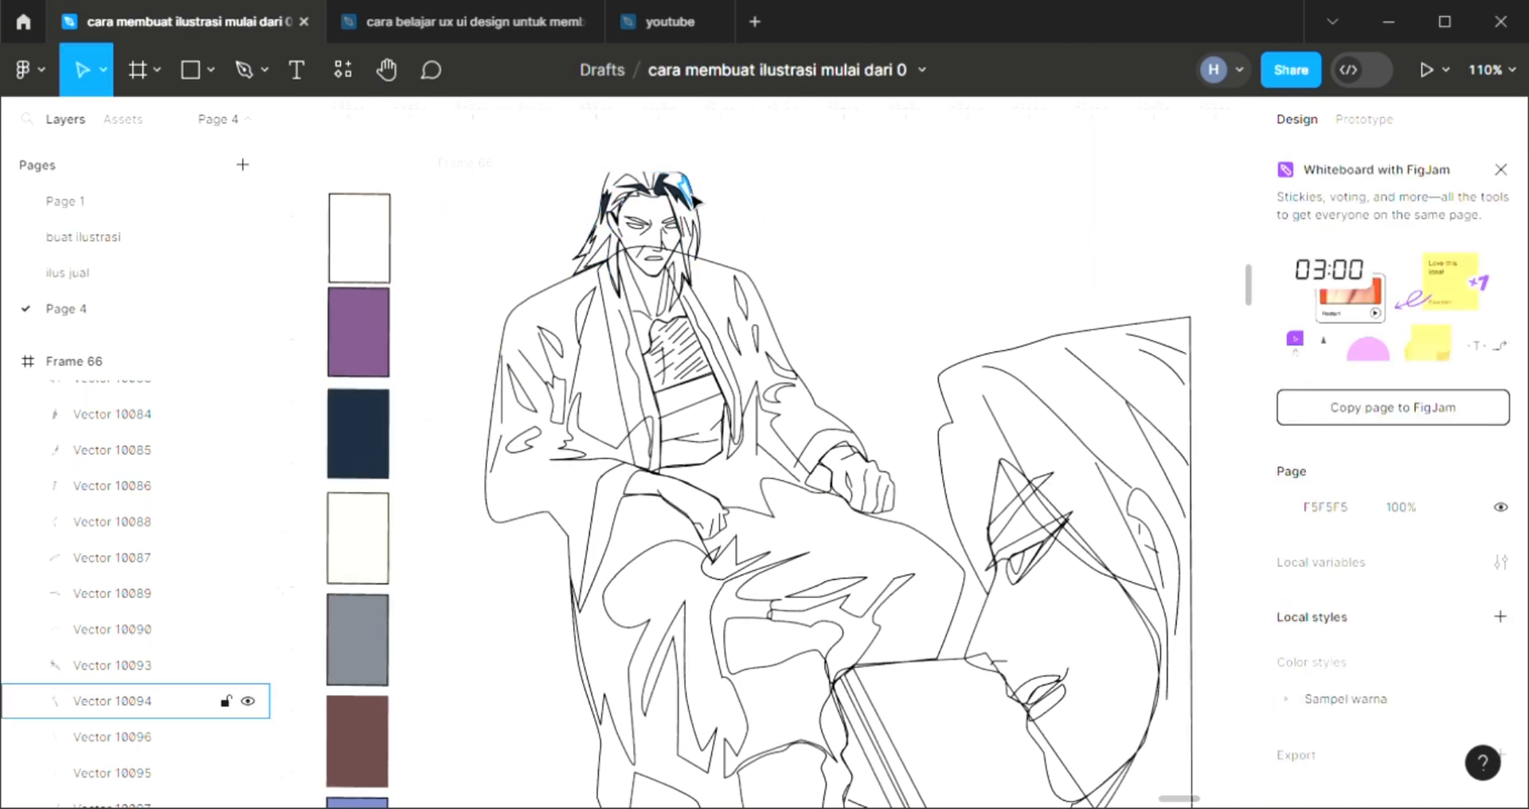
left_click(1500, 576)
key("i")
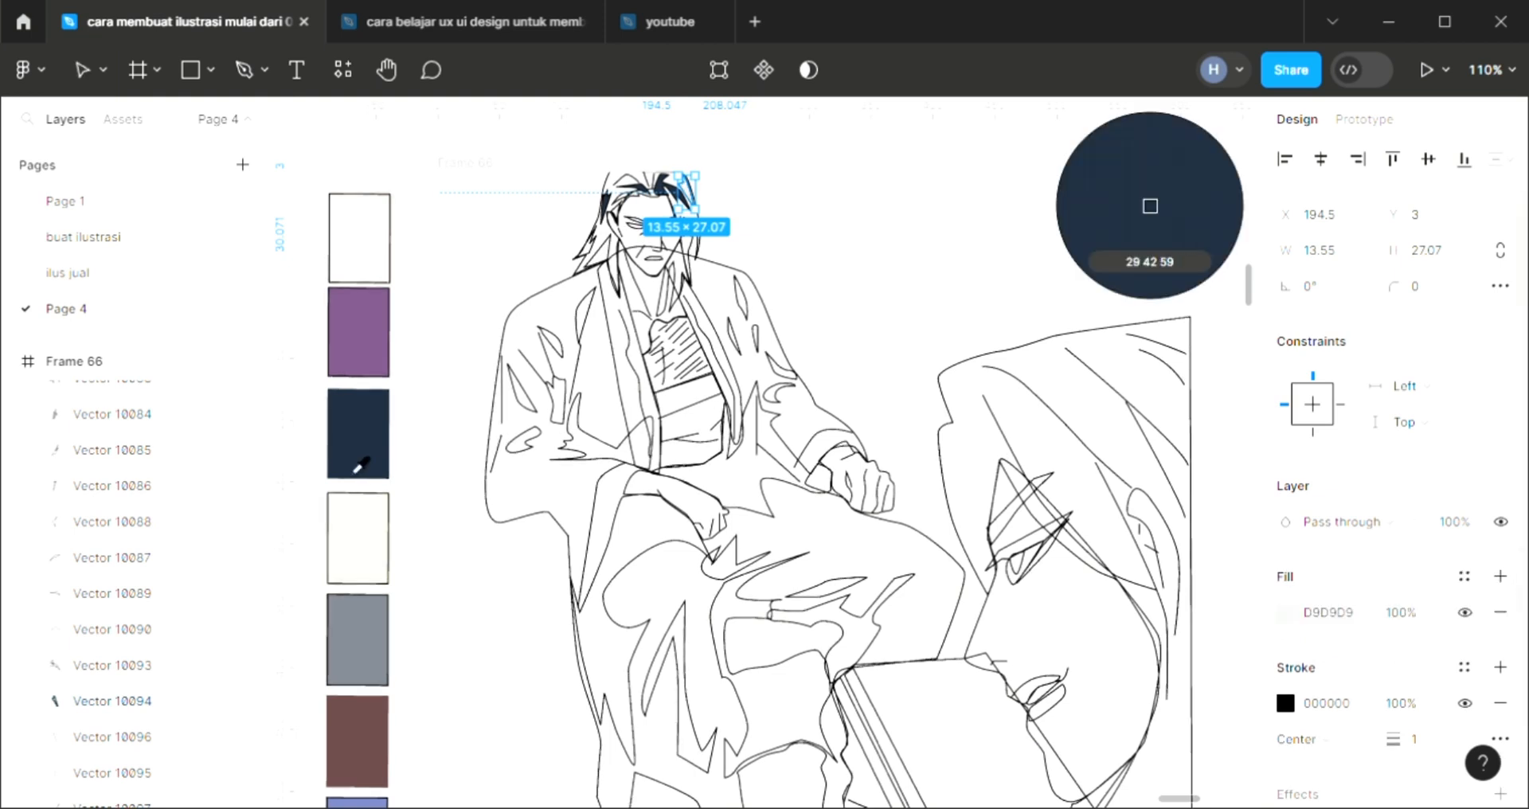
left_click(358, 434)
left_click(467, 263)
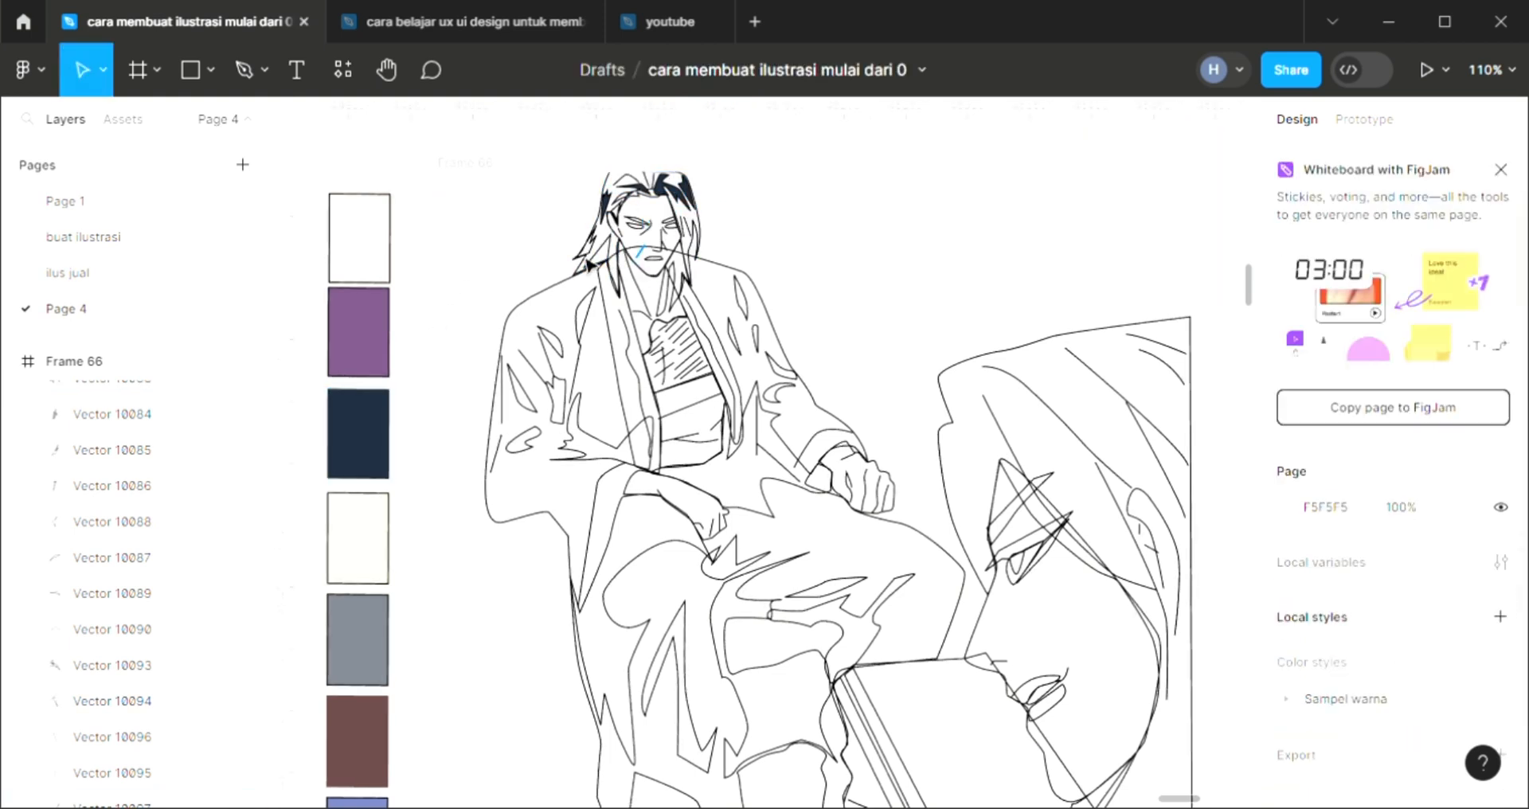
Fill the main hair shape with purple 765180 from the swatch and send it behind the other vectors
left_click(693, 252)
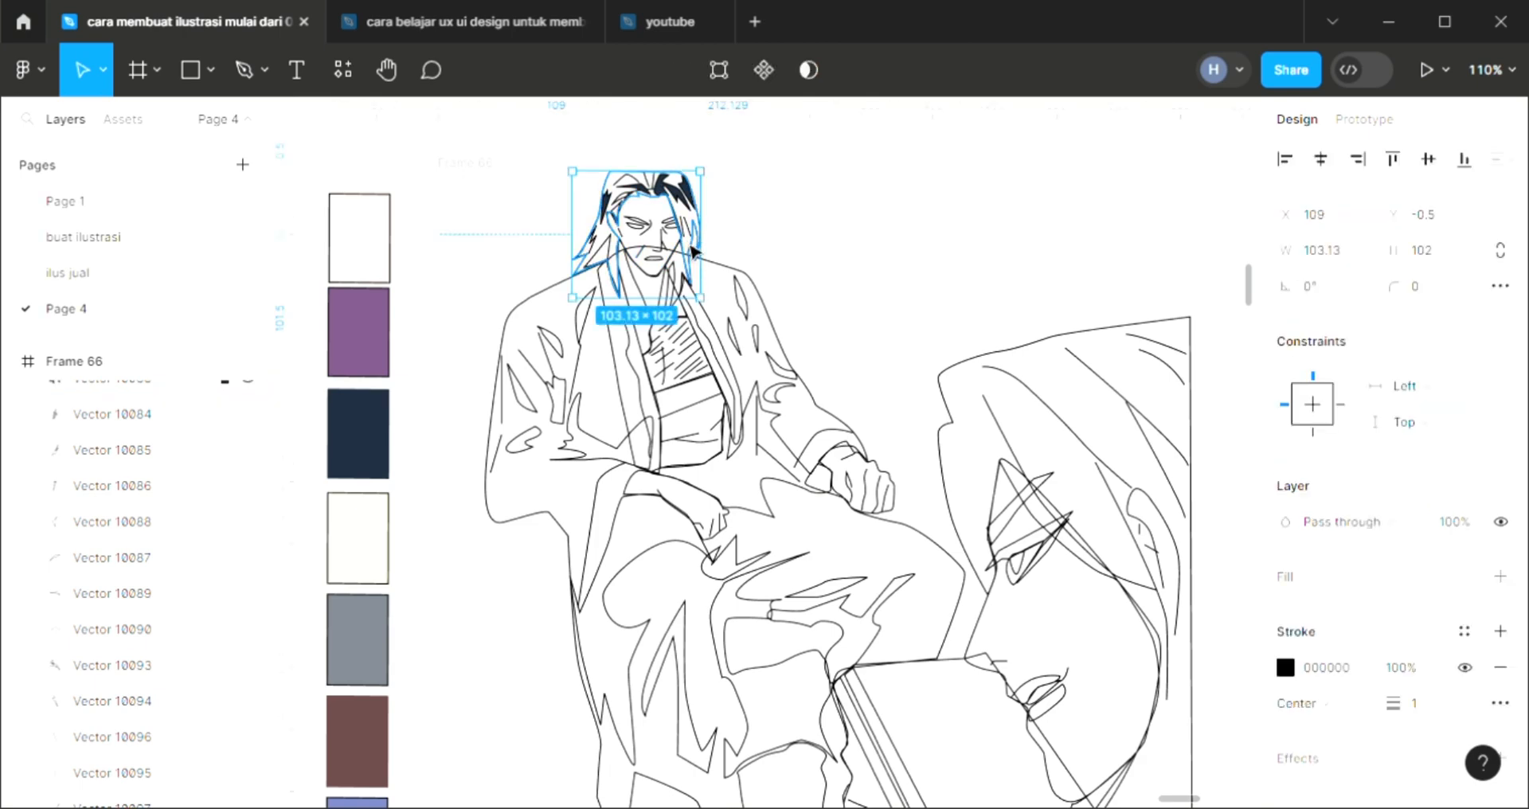
left_click(1501, 576)
scroll(468, 596, "down", 5)
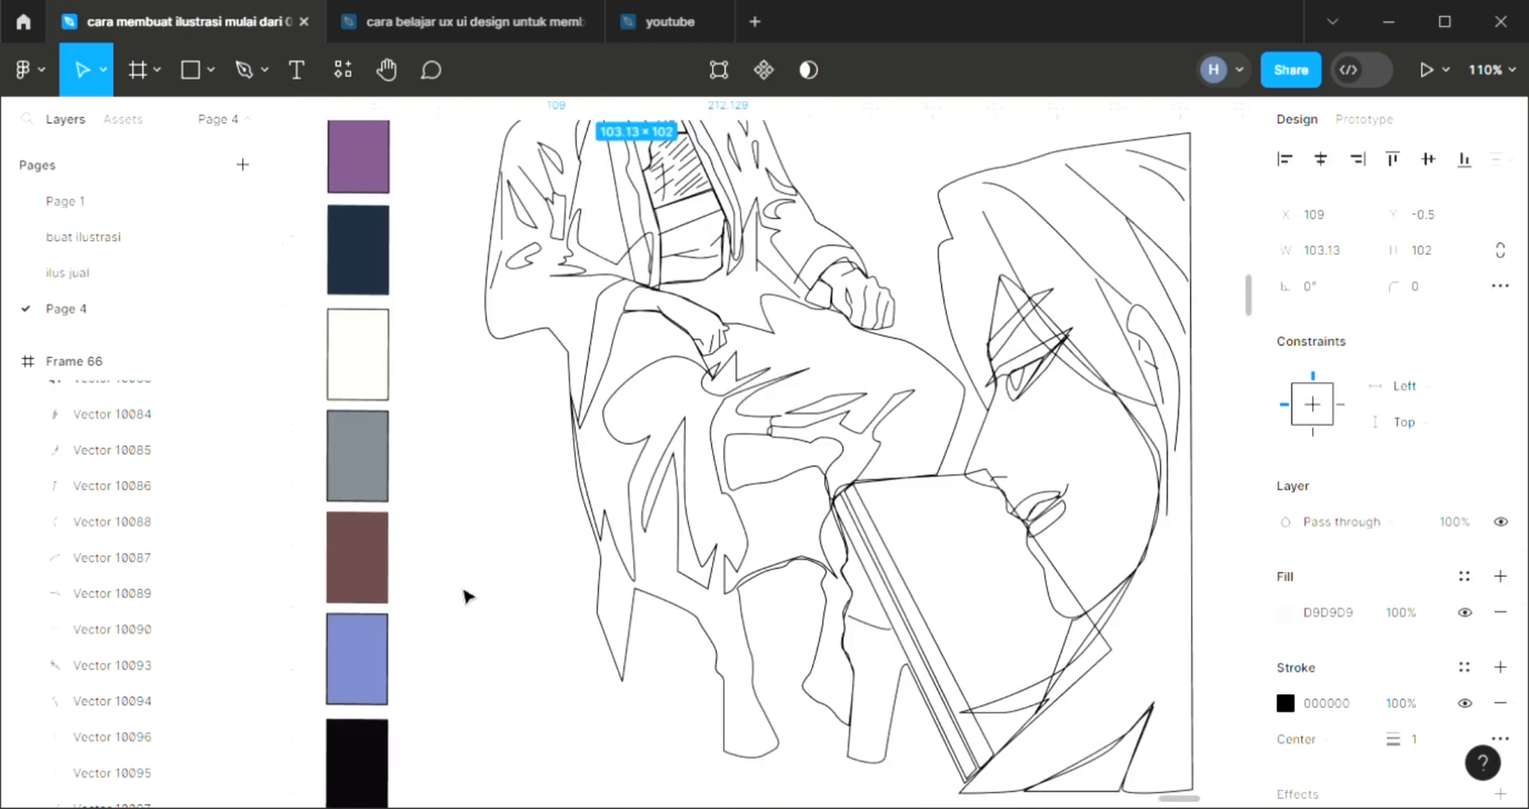
scroll(468, 596, "down", 3)
scroll(467, 596, "up", 5)
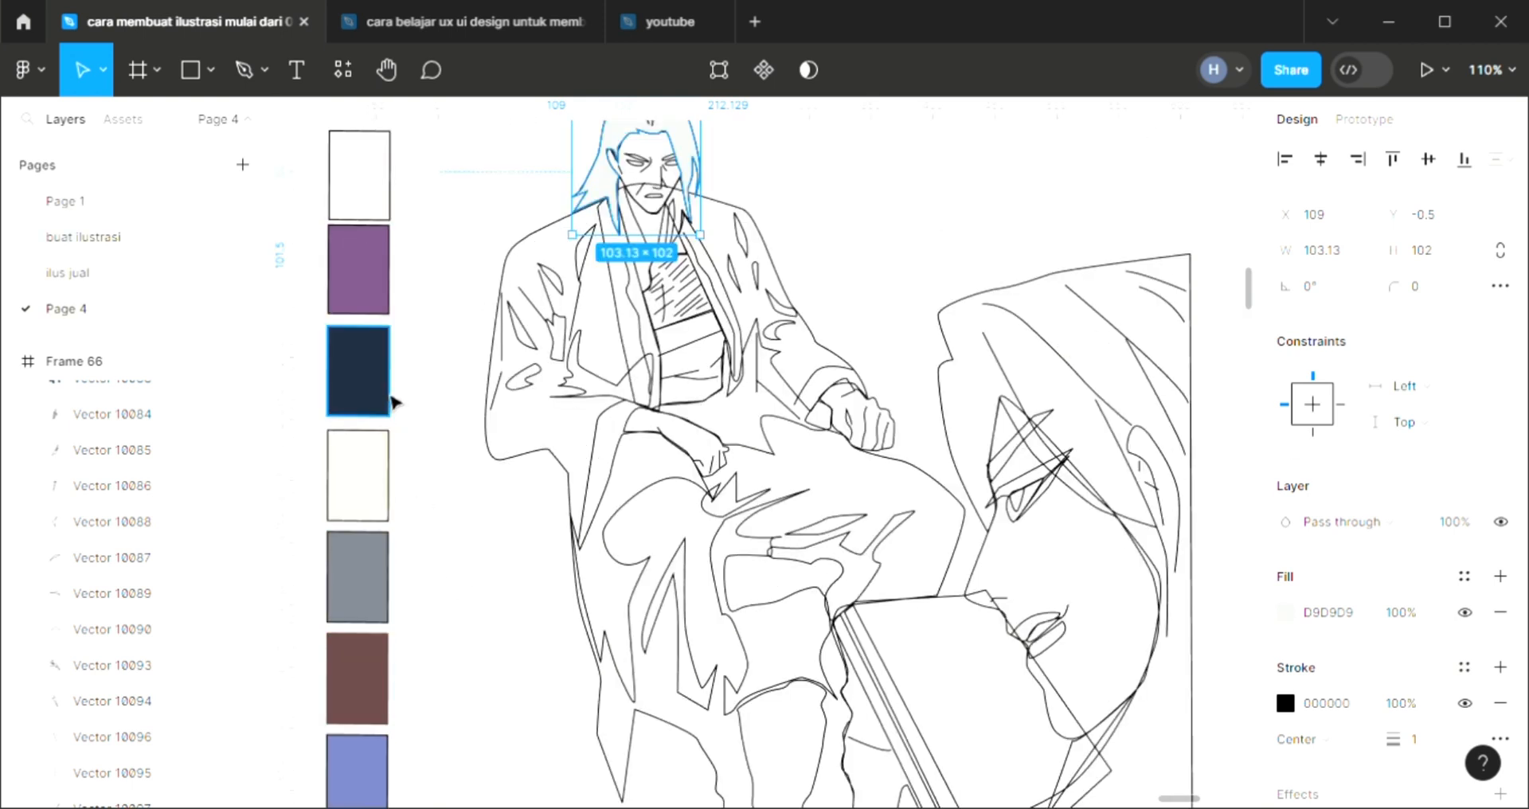
scroll(396, 403, "up", 1)
key("i")
left_click(381, 361)
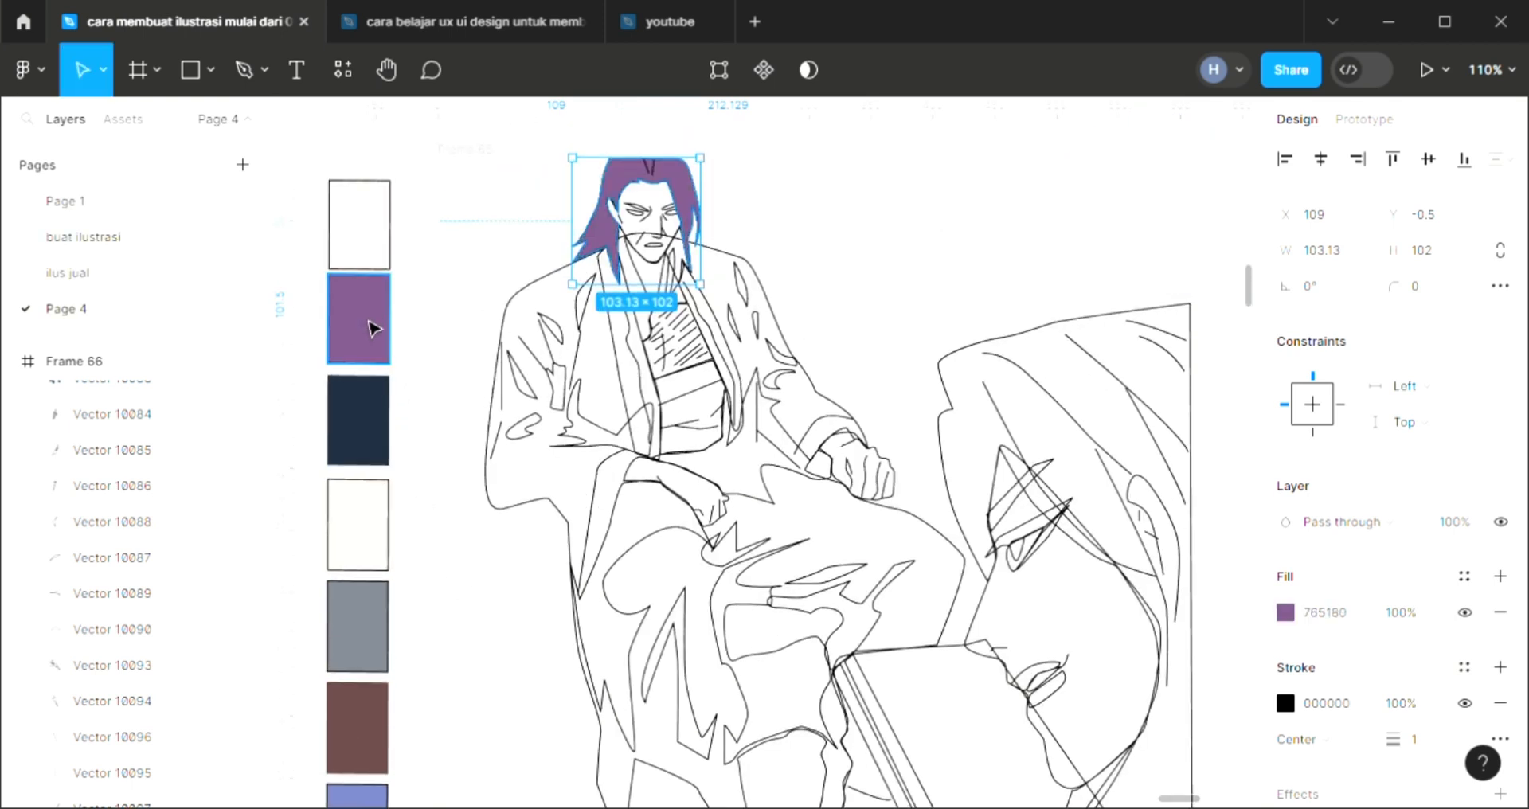
key("[")
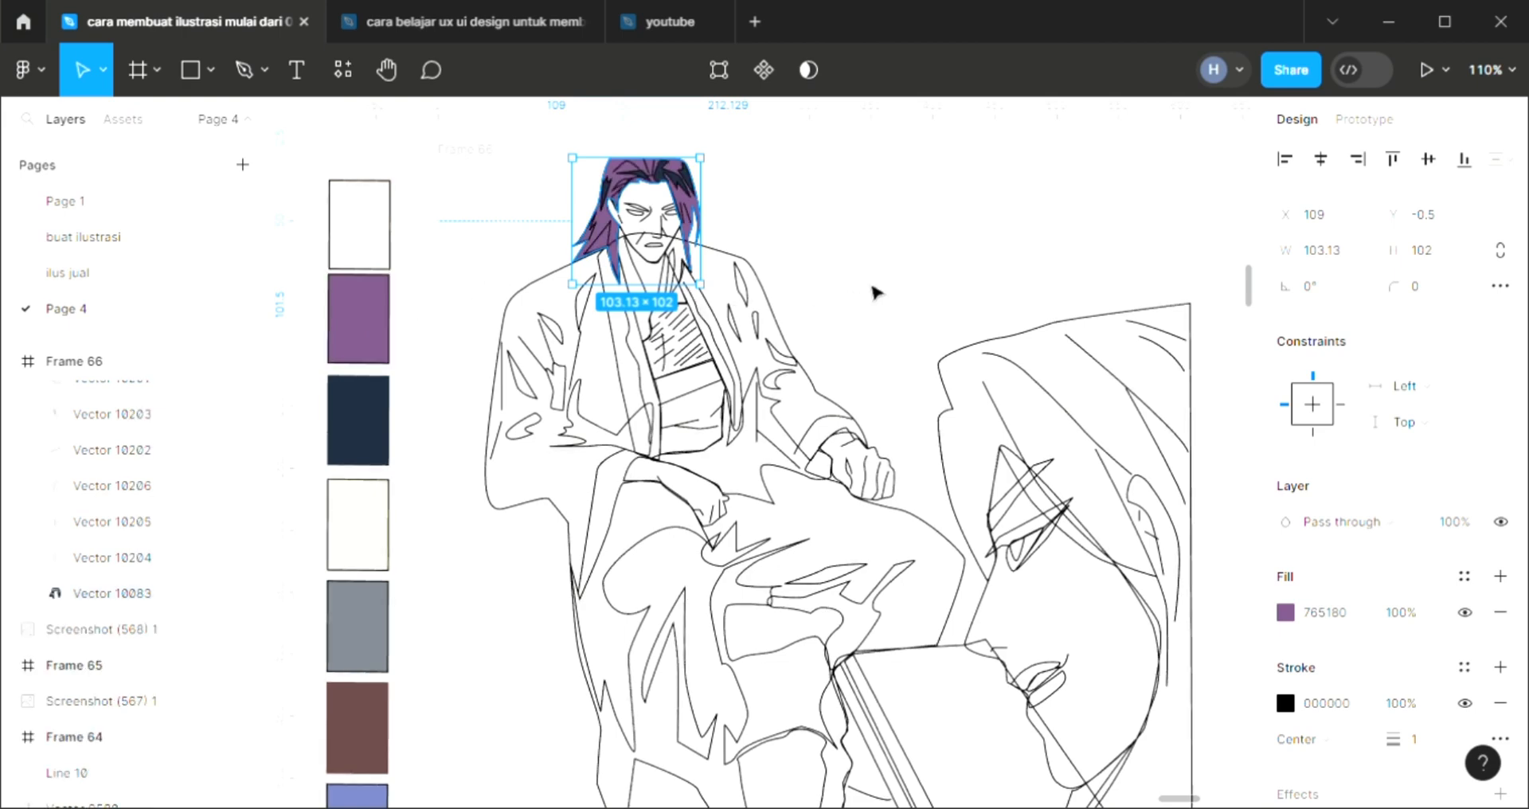
key("Escape")
Draw a 2 × 2 ellipse as the iris in the left eye and place a duplicate level with it in the right eye
scroll(663, 159, "up", 4)
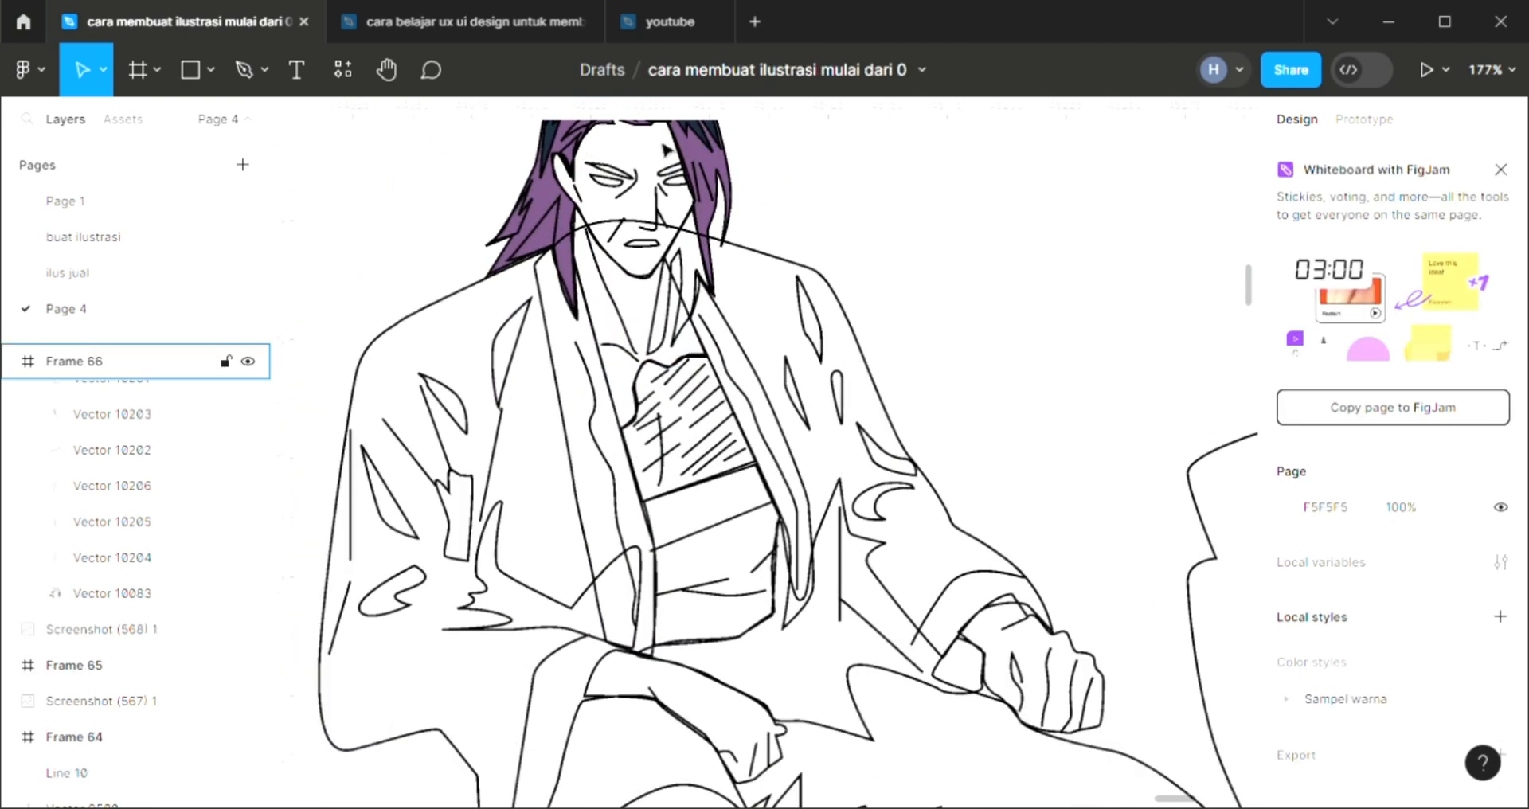
scroll(664, 148, "up", 5)
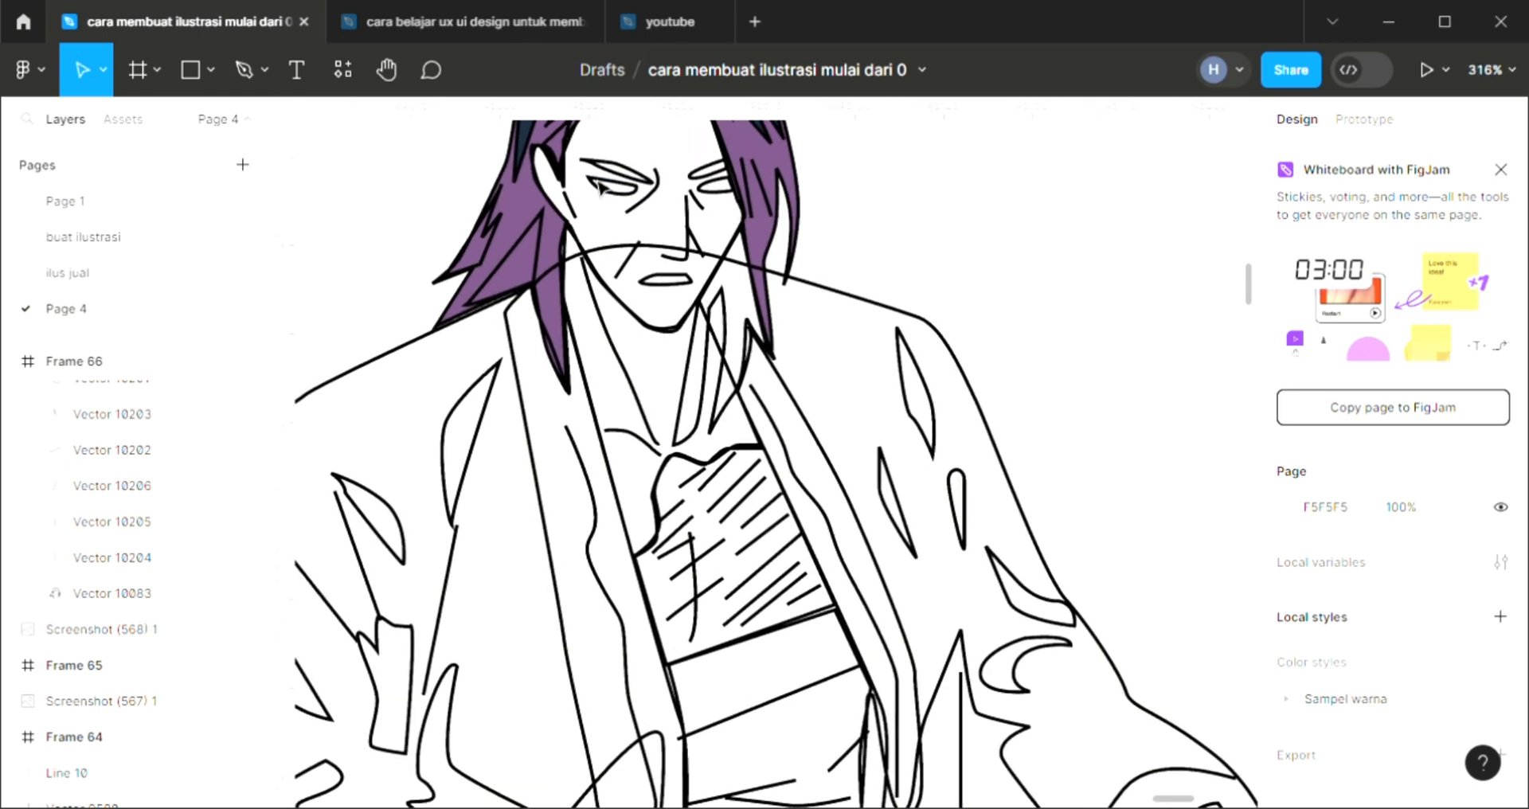
scroll(602, 188, "up", 4)
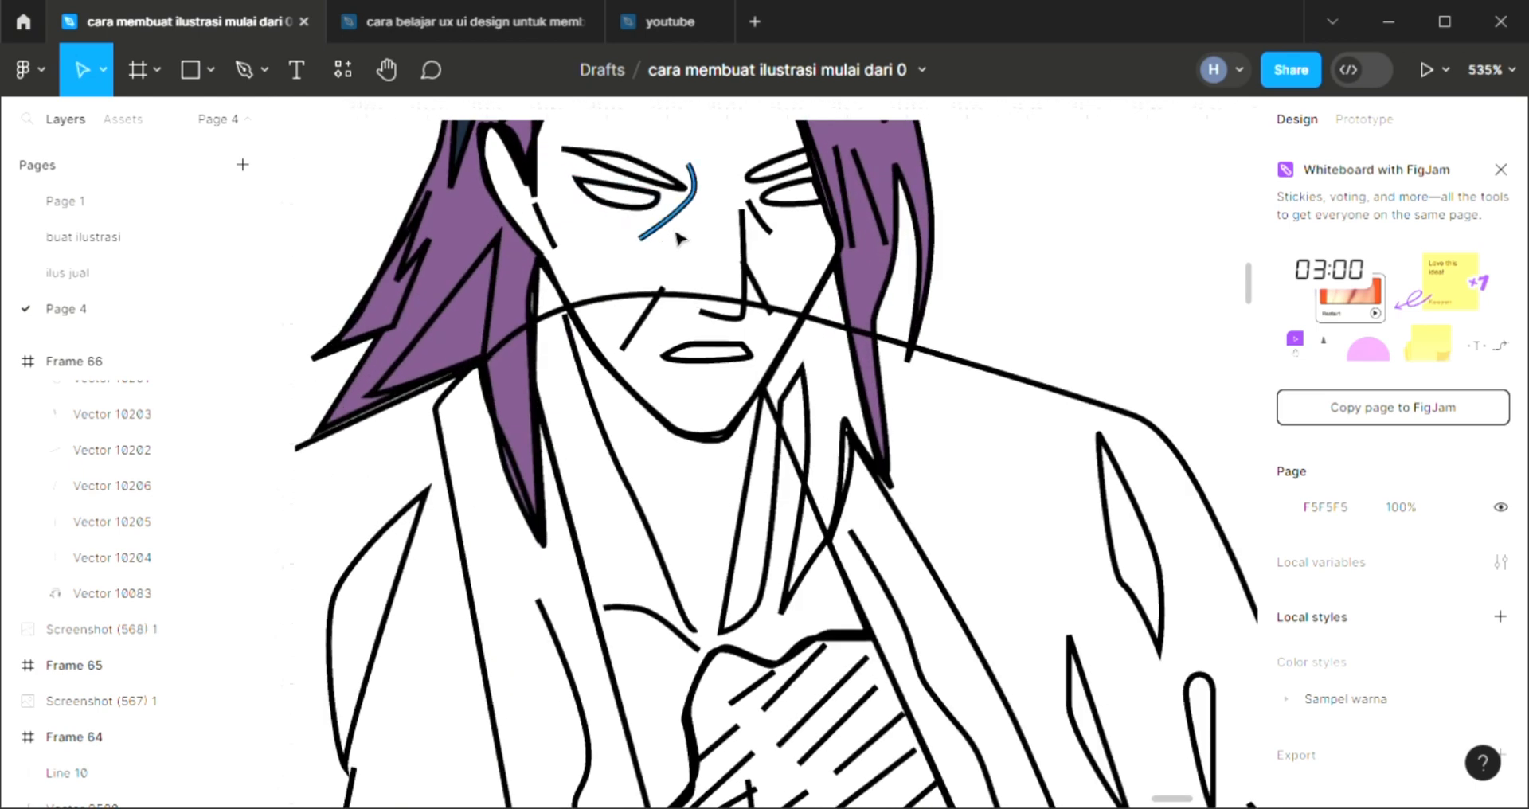
scroll(679, 238, "up", 1)
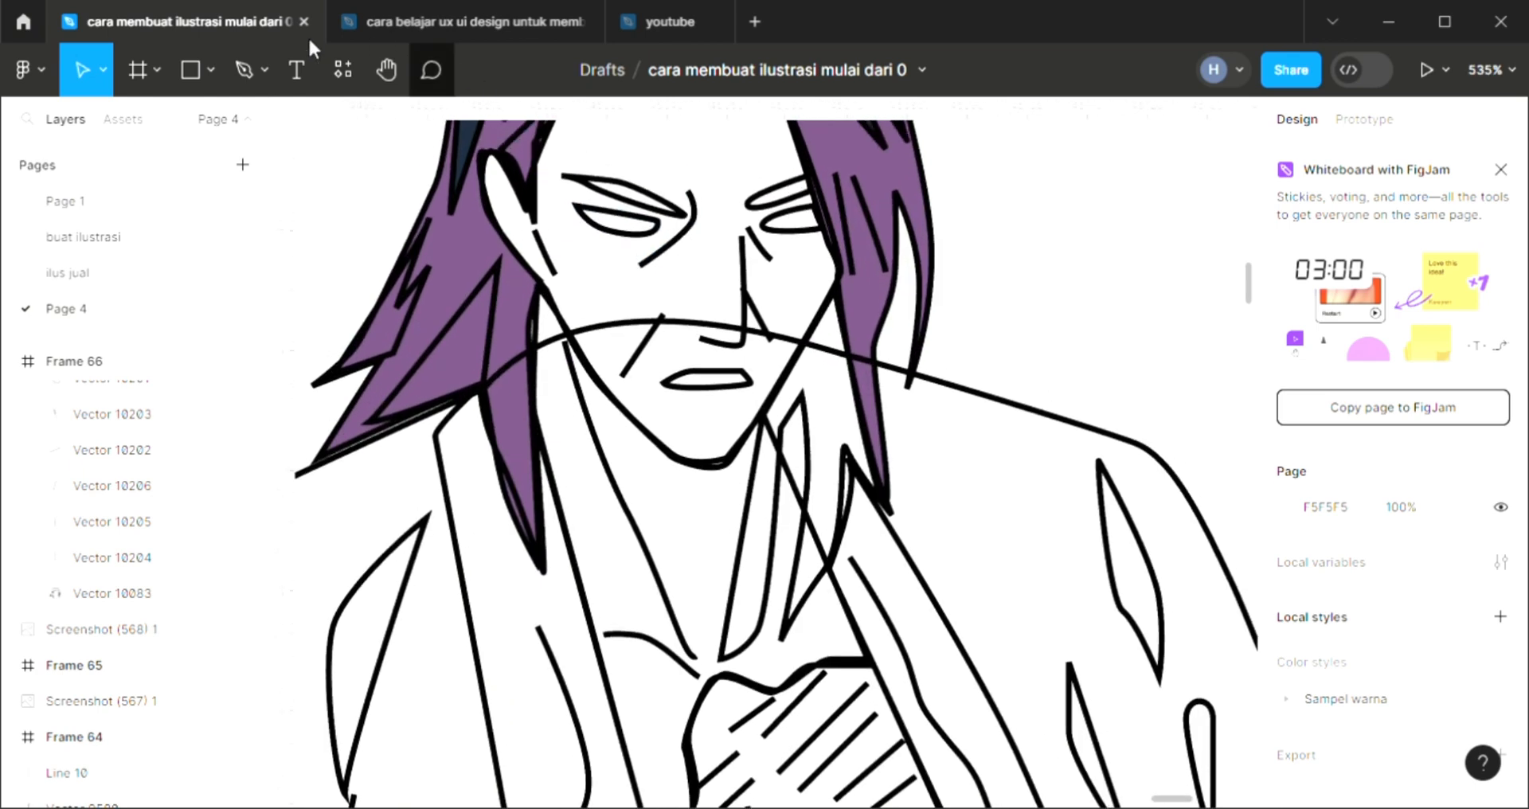
left_click(213, 82)
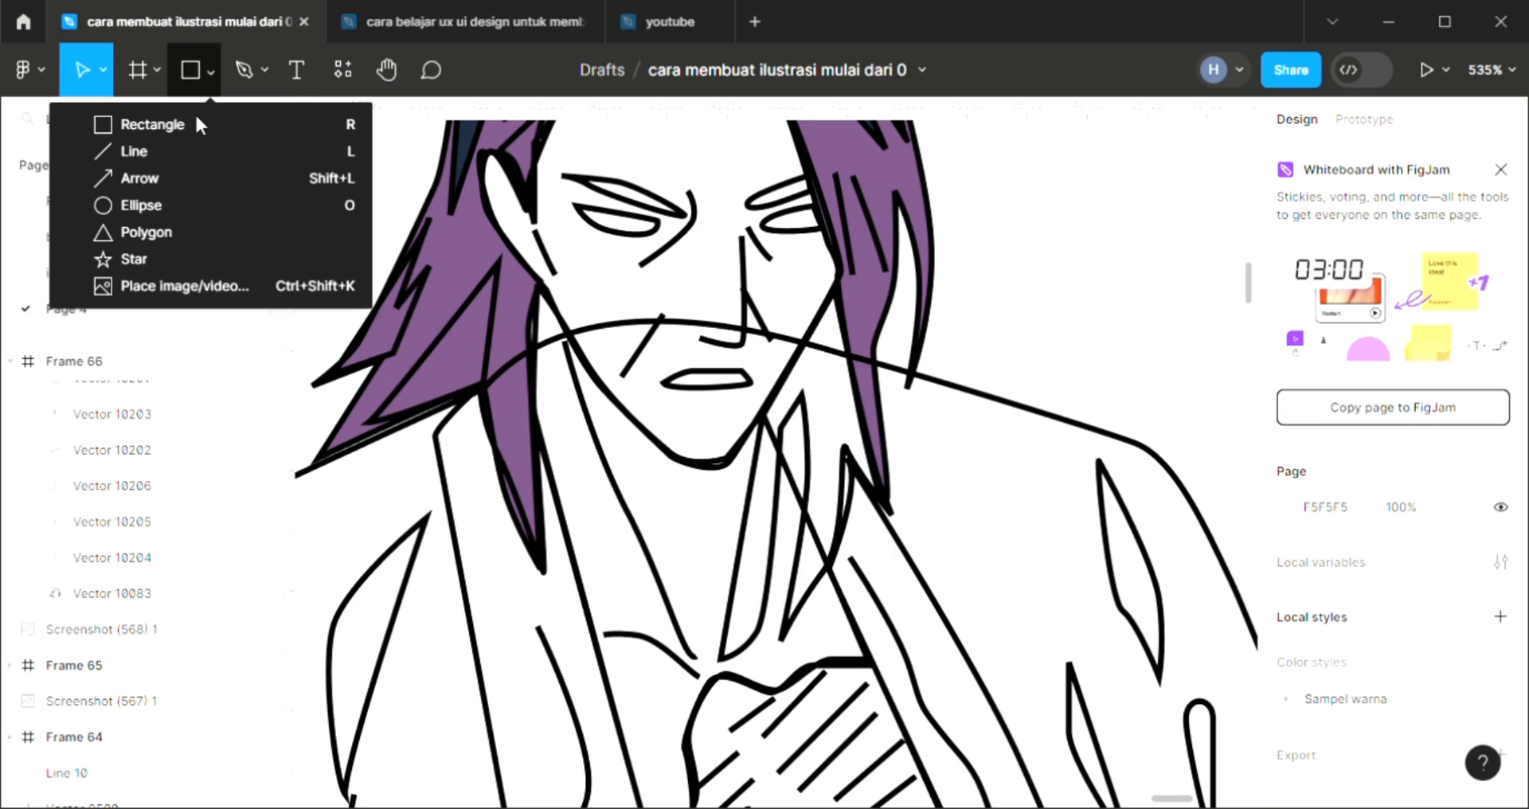
left_click(166, 203)
scroll(575, 247, "up", 4)
left_click_drag(671, 232, 658, 216)
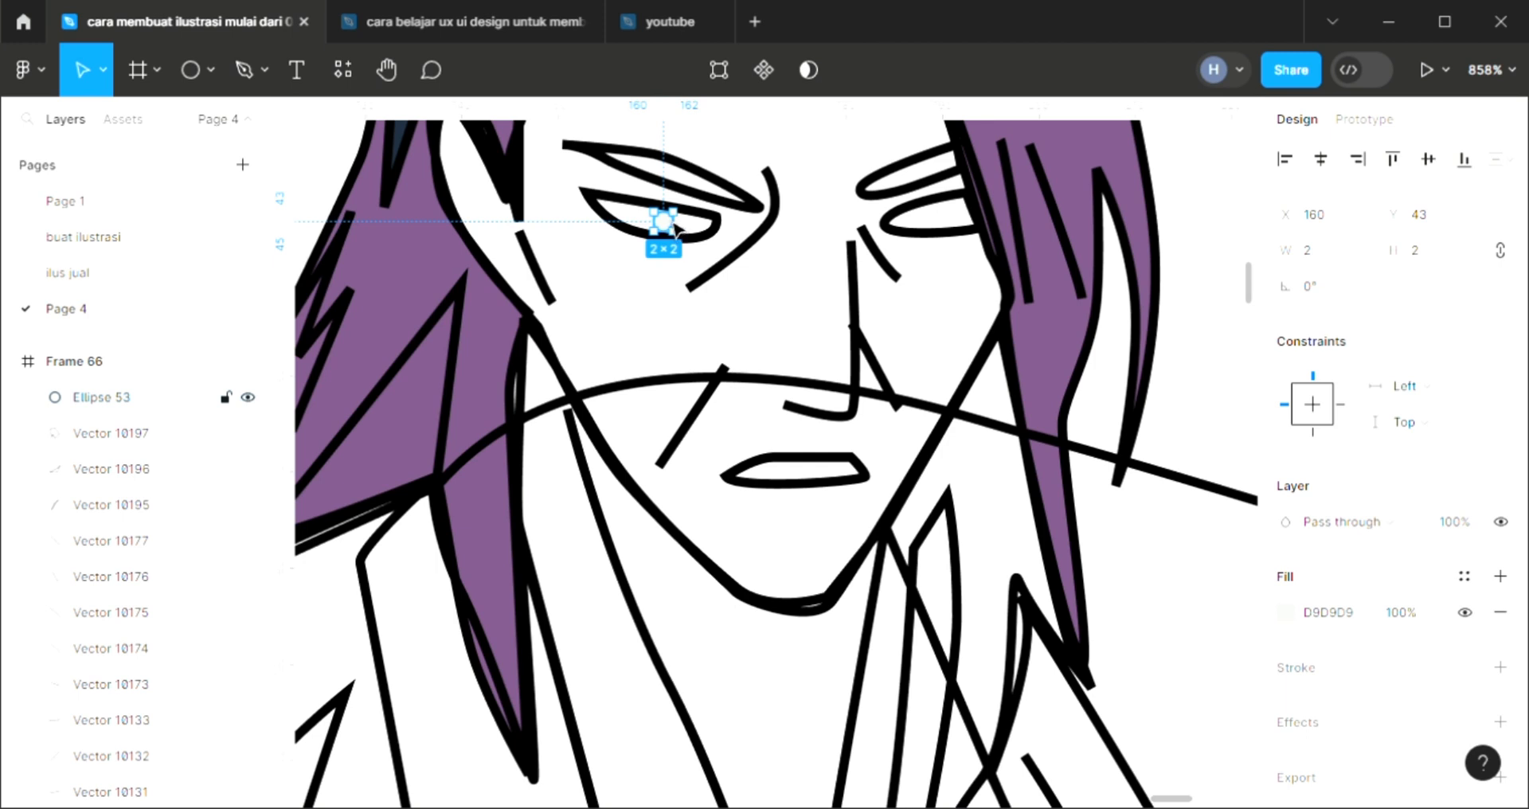
key("ctrl+d")
left_click_drag(676, 230, 921, 230)
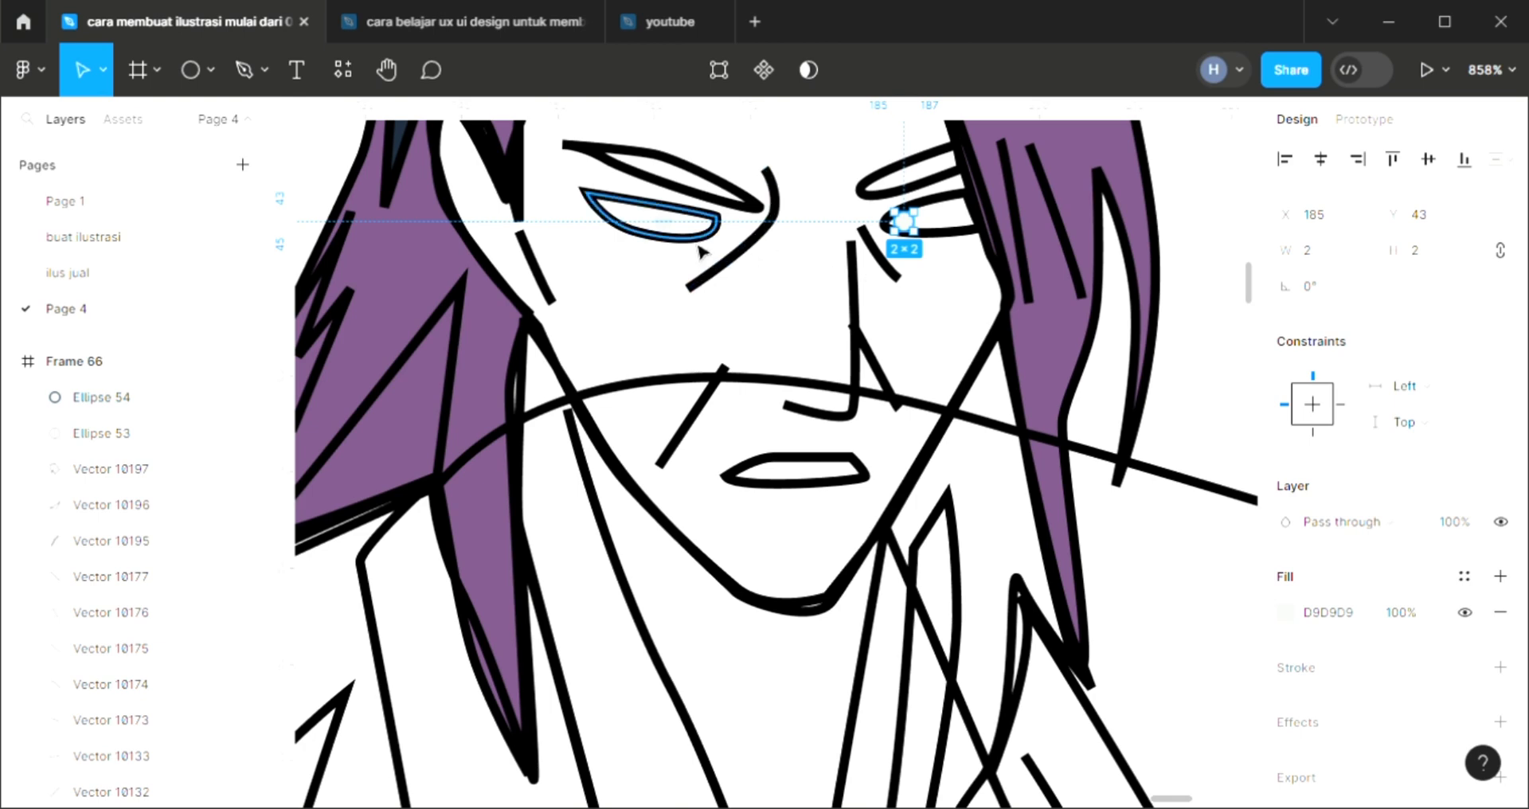
Fill both iris ellipses with the purple 765180 sampled from the hair
scroll(700, 246, "down", 5)
key("i")
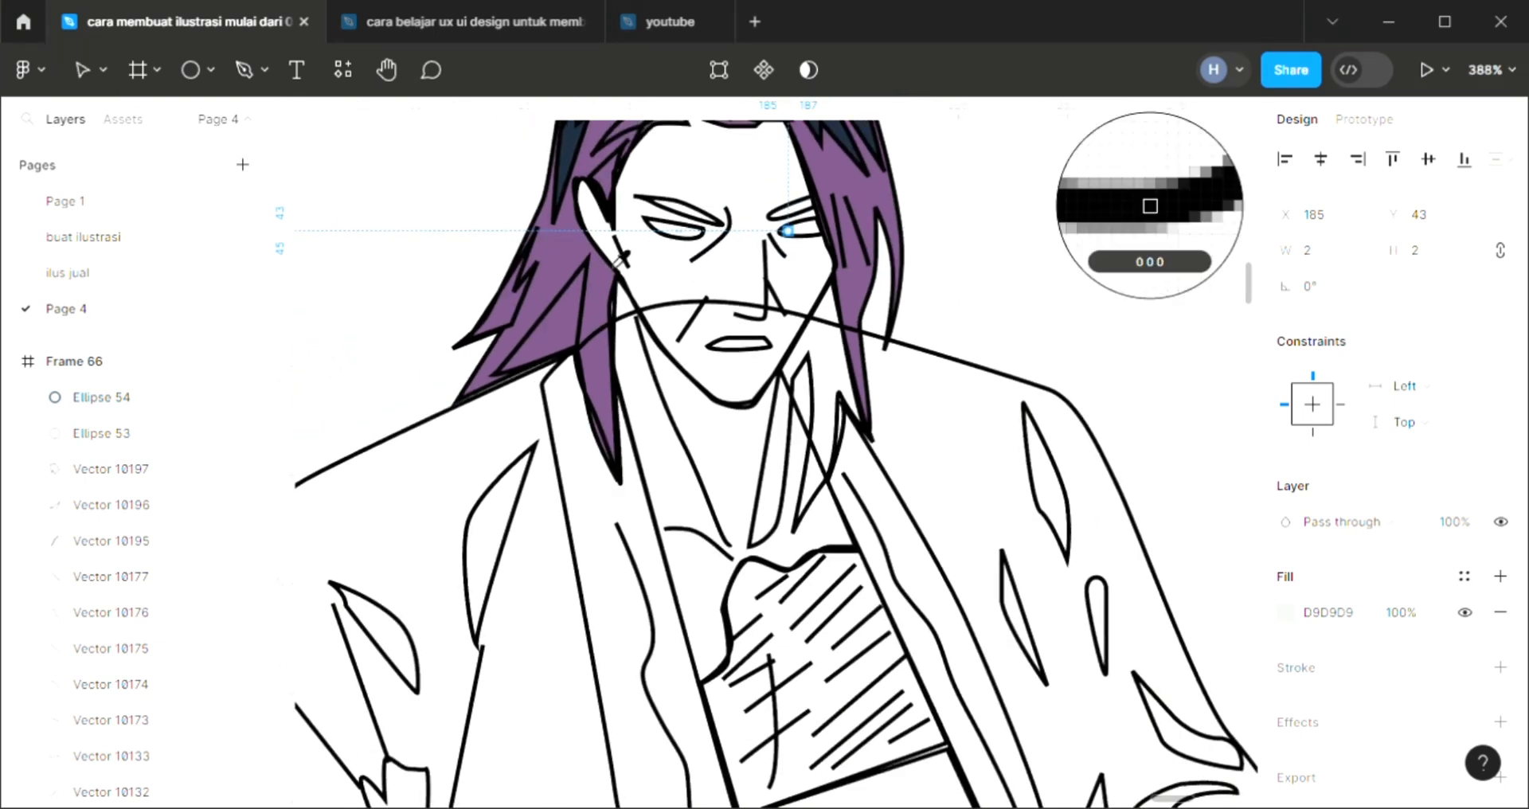
left_click(574, 271)
left_click(678, 233)
key("i")
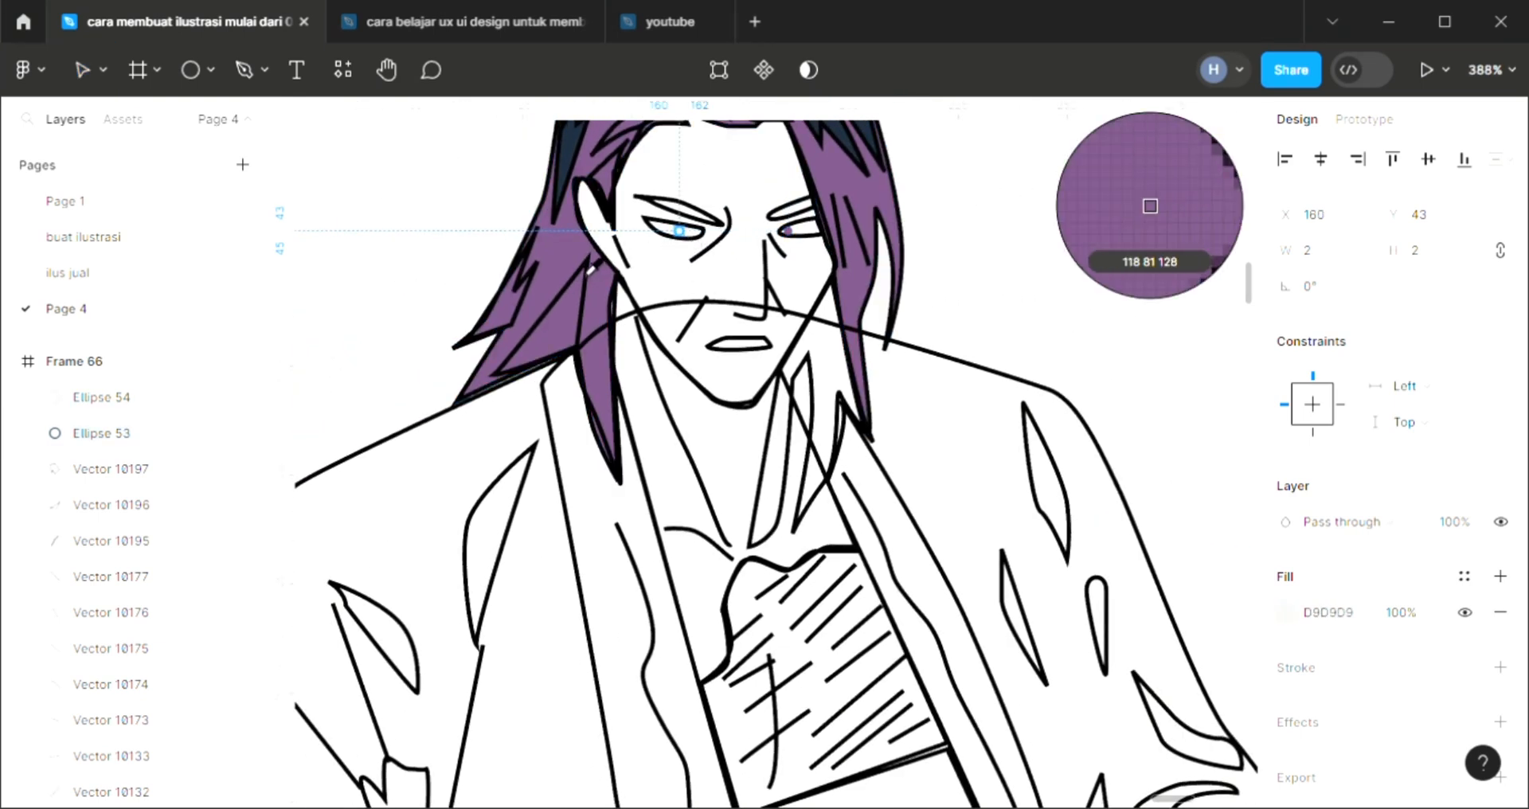
left_click(582, 269)
left_click(660, 296)
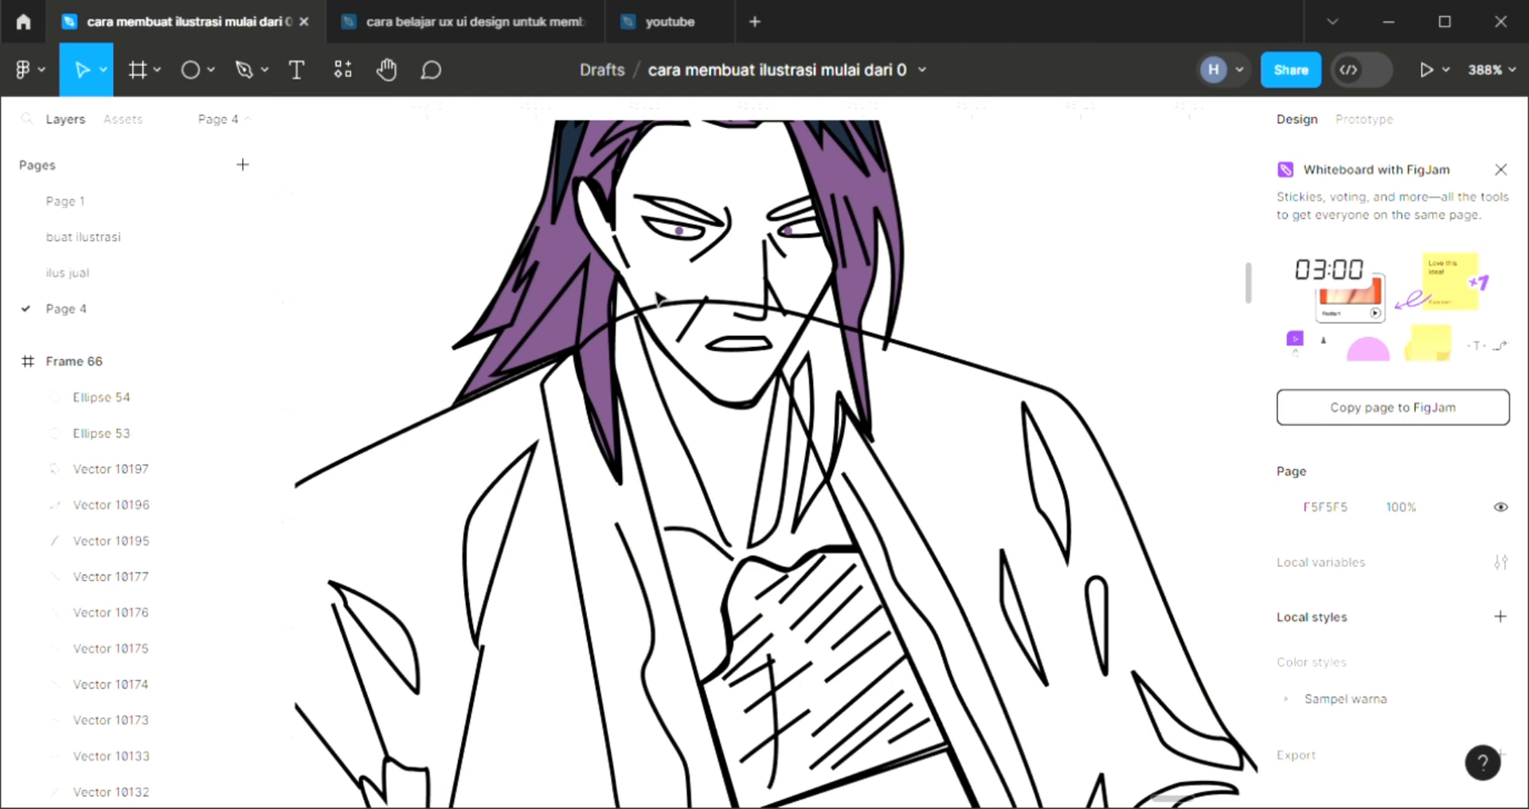
Nudge each of the two iris ellipses one unit to the right within its eye
left_click(678, 231)
key("Right")
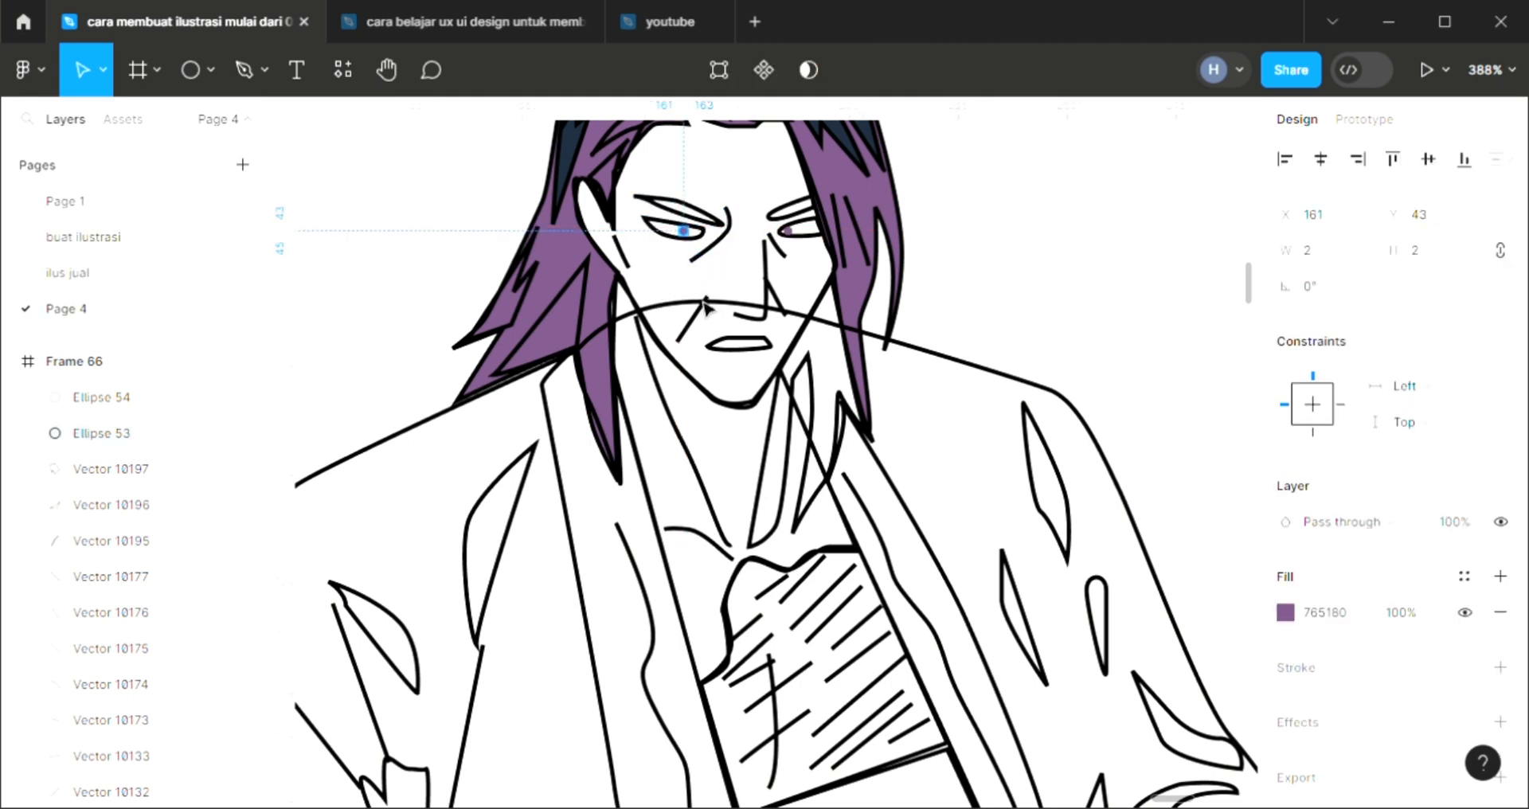
left_click(1034, 286)
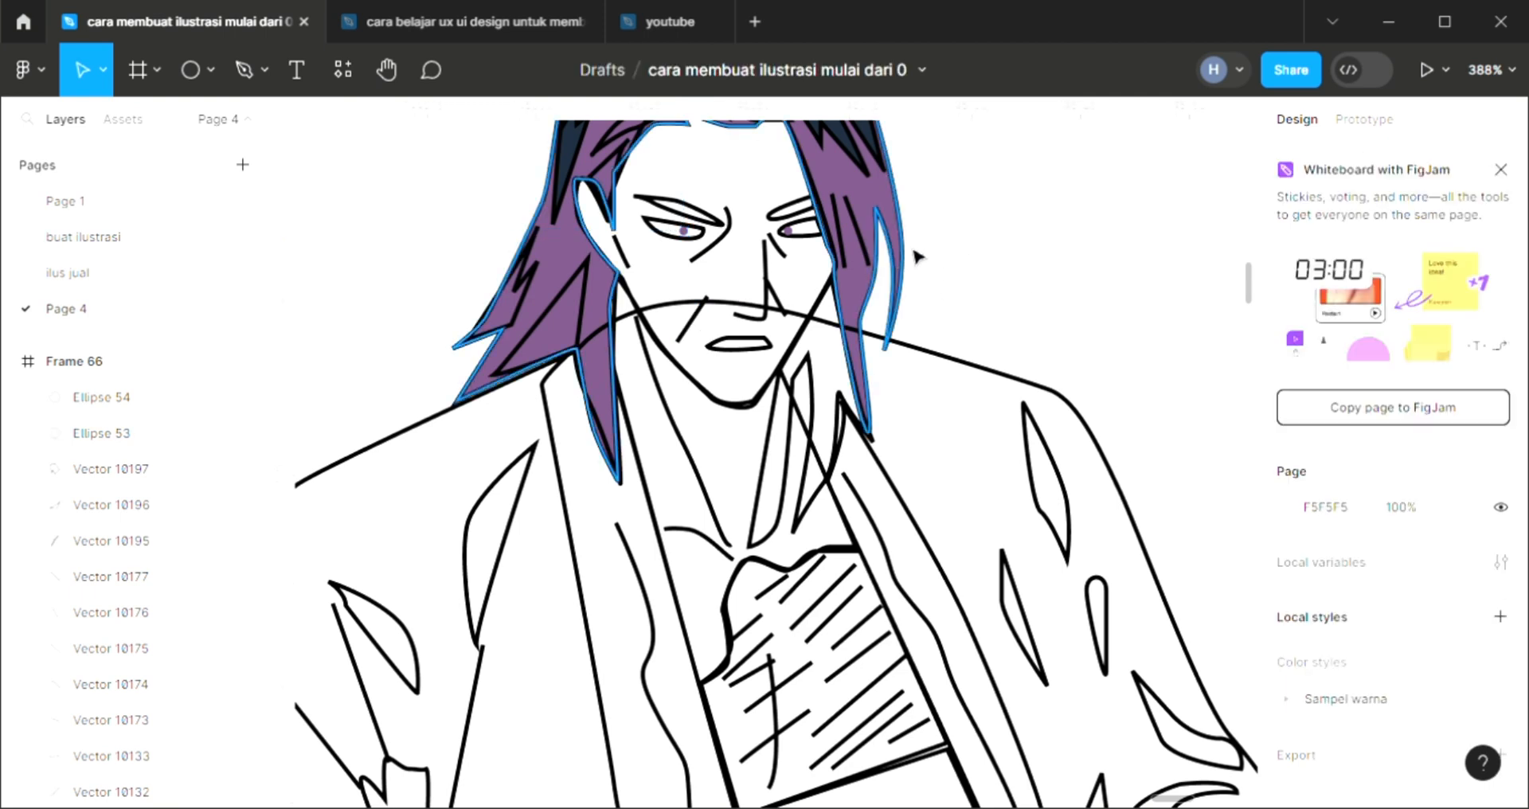
left_click(795, 234)
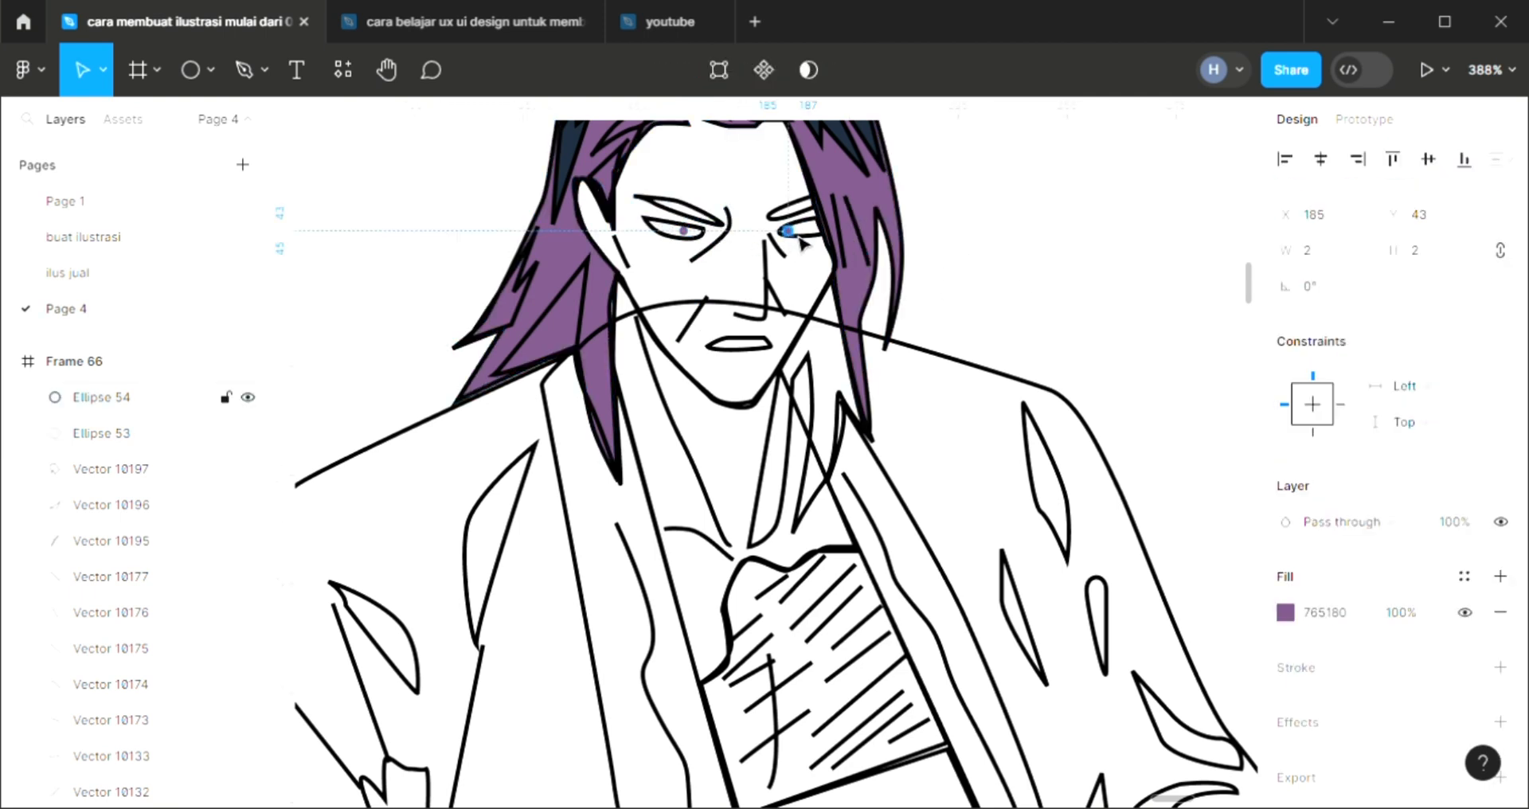
key("Right")
left_click(1030, 281)
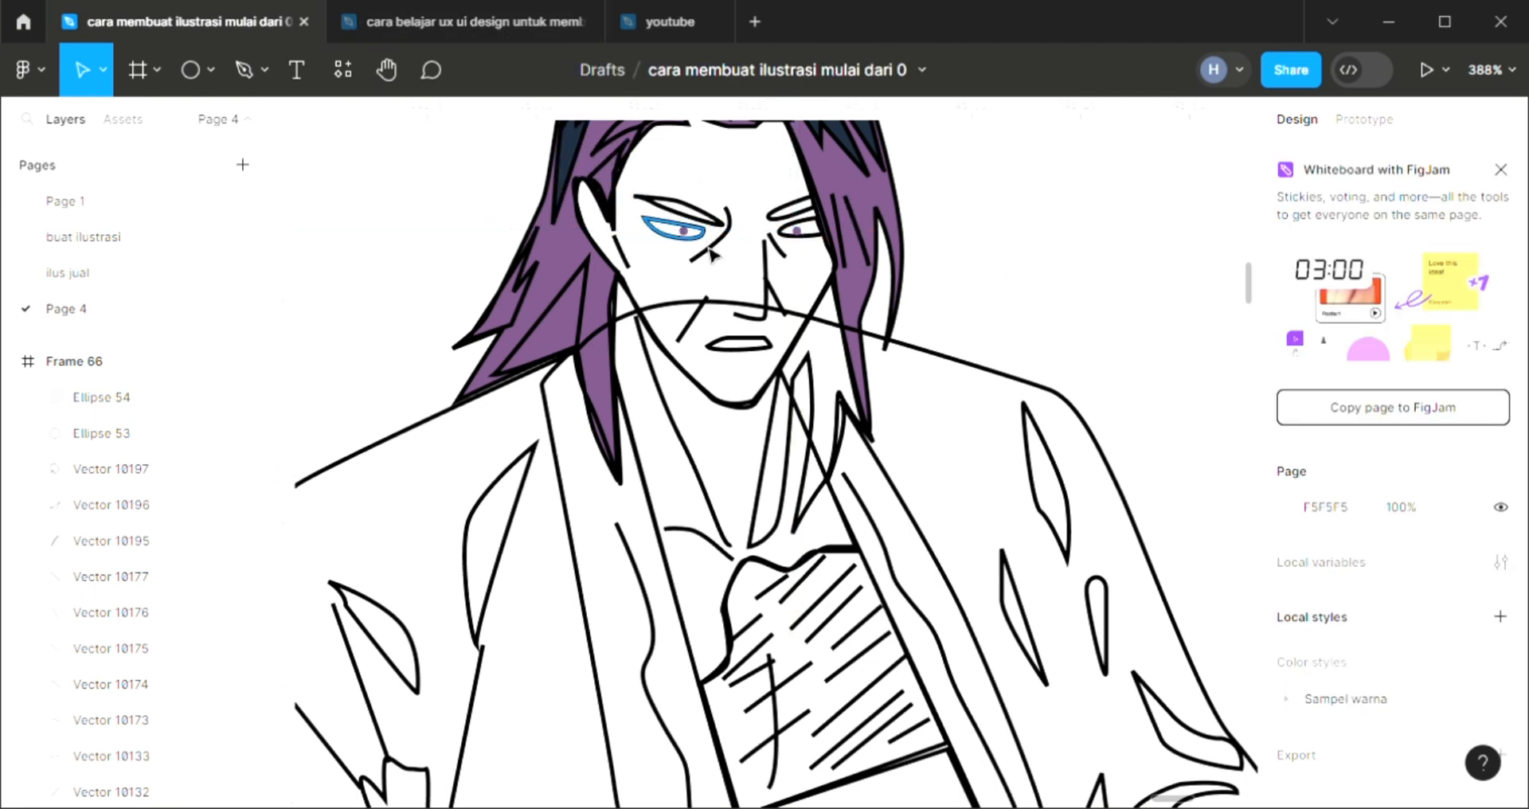
Fill the left eyebrow with the dark navy sampled from the hair strand
scroll(709, 252, "up", 2)
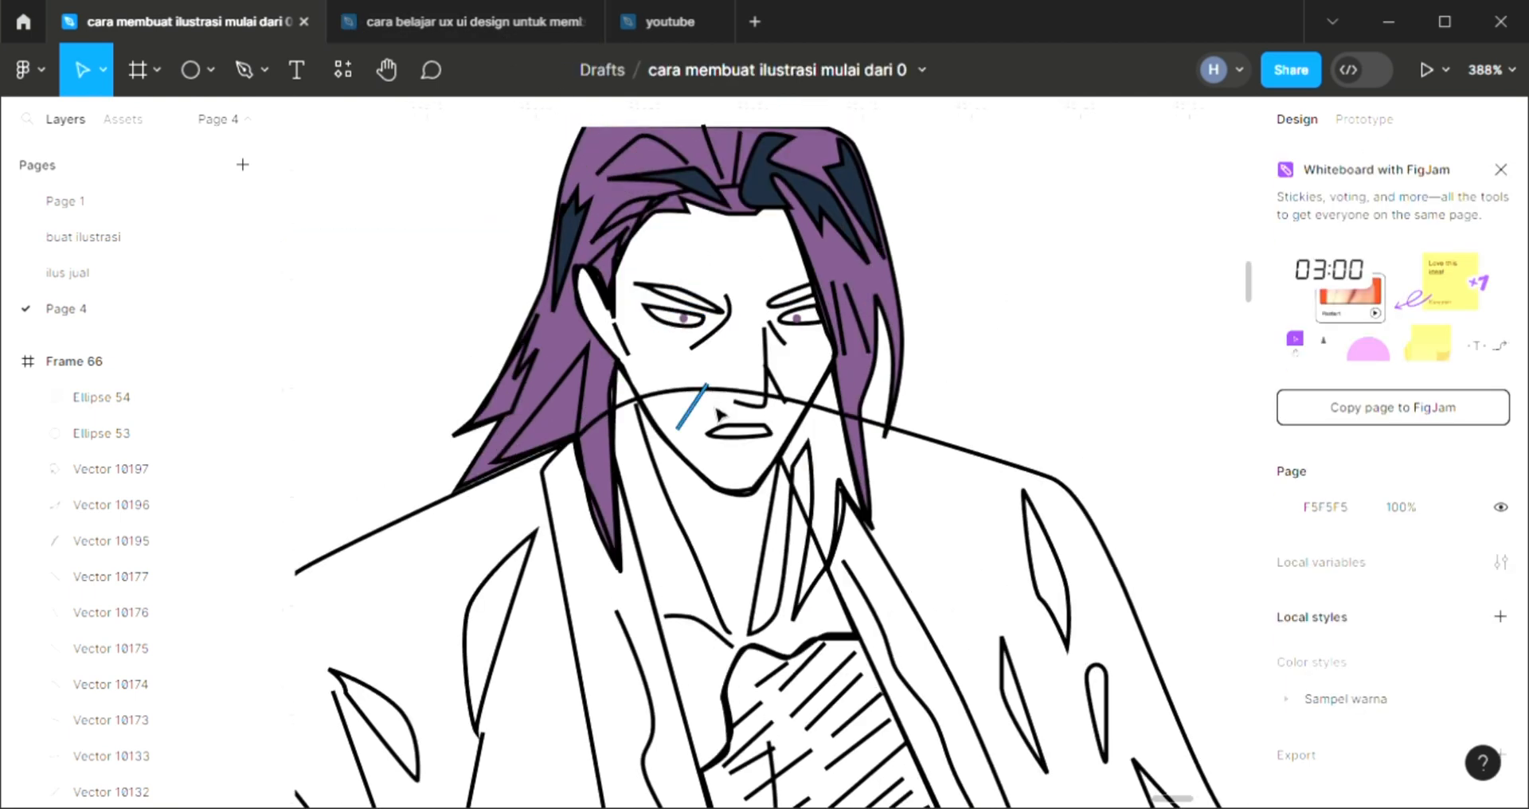
left_click(697, 317)
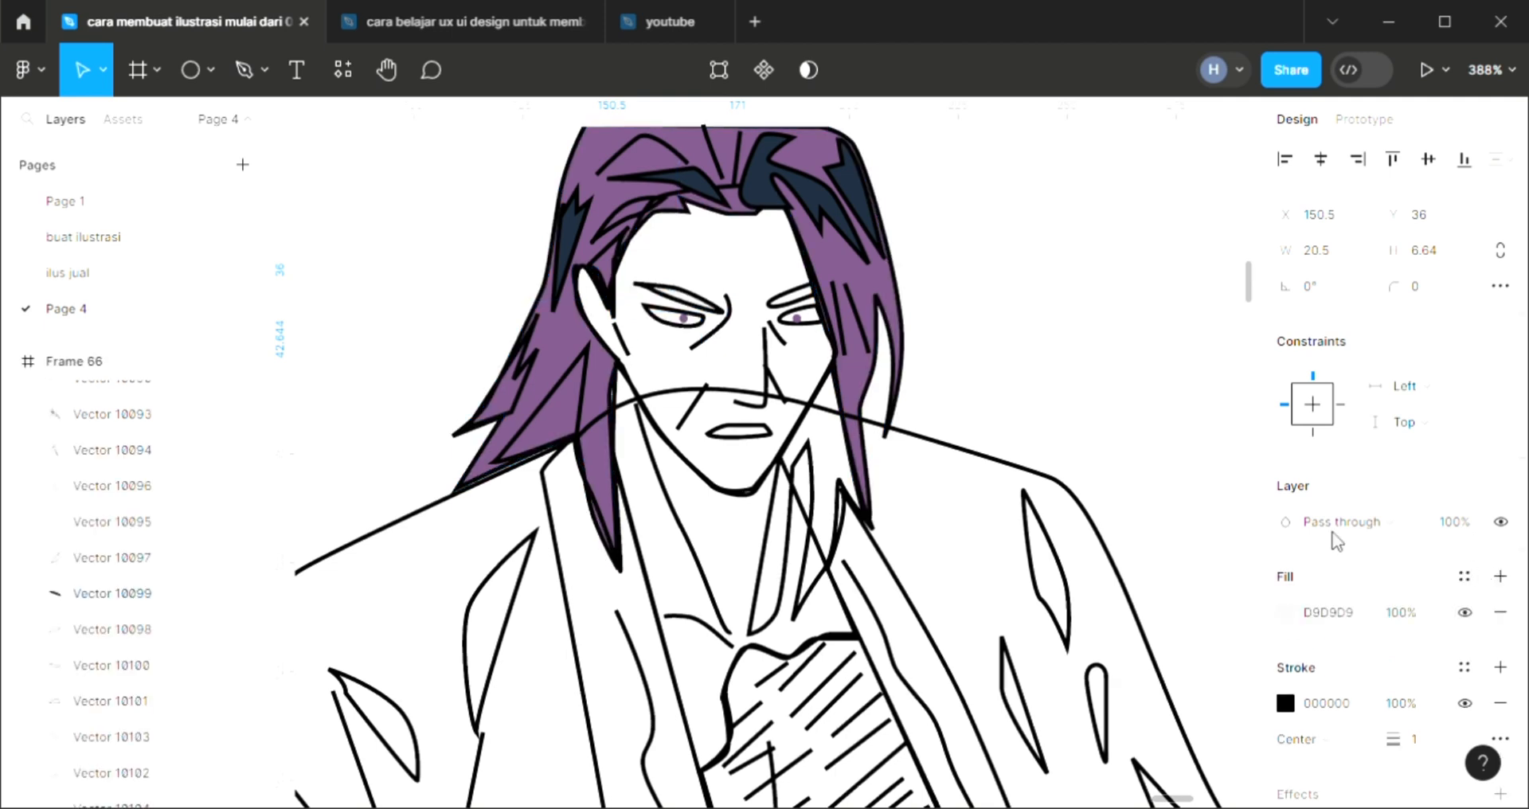
key("i")
left_click(858, 260)
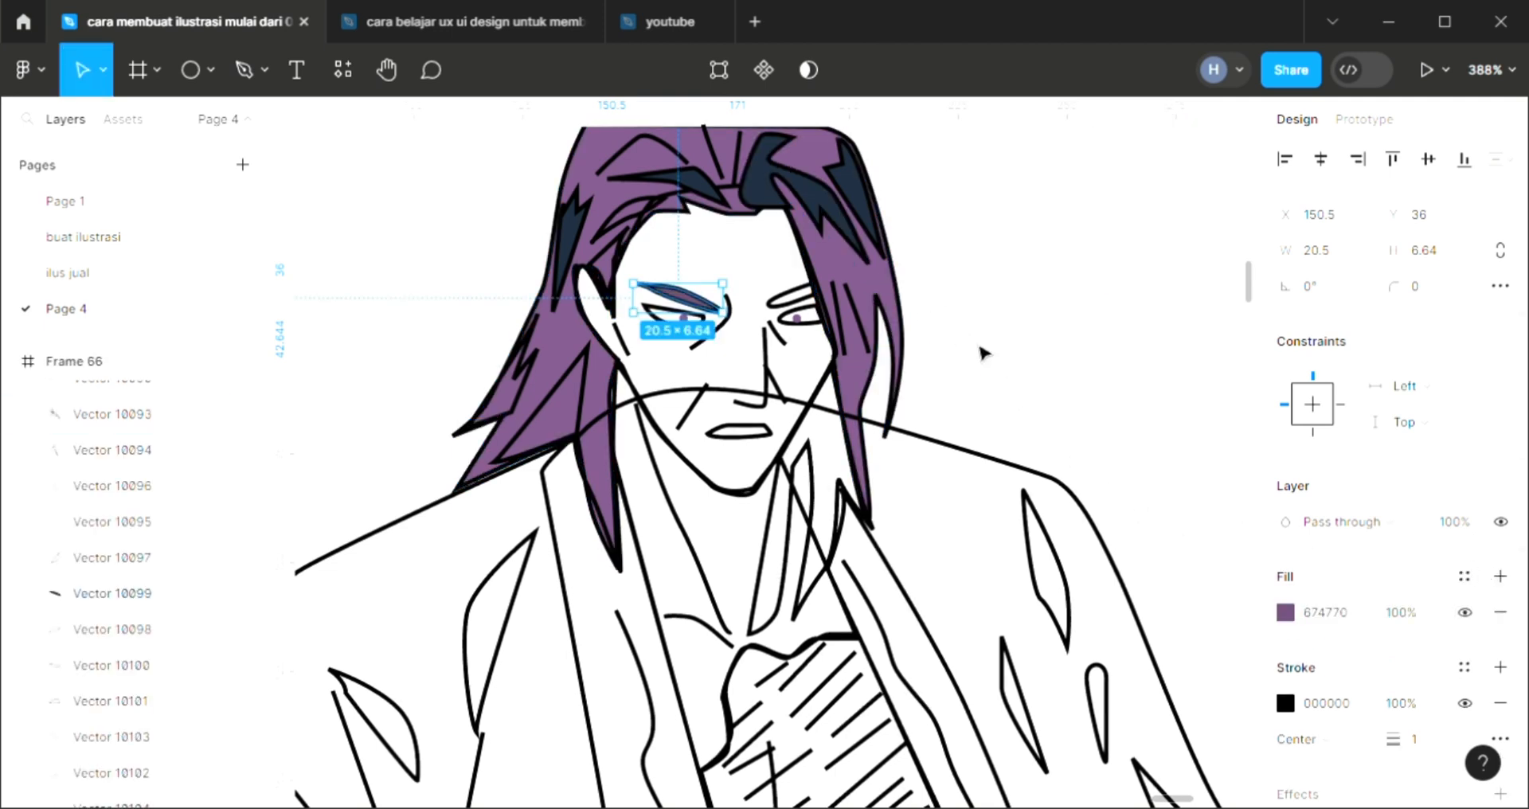
key("i")
left_click(785, 179)
key("Escape")
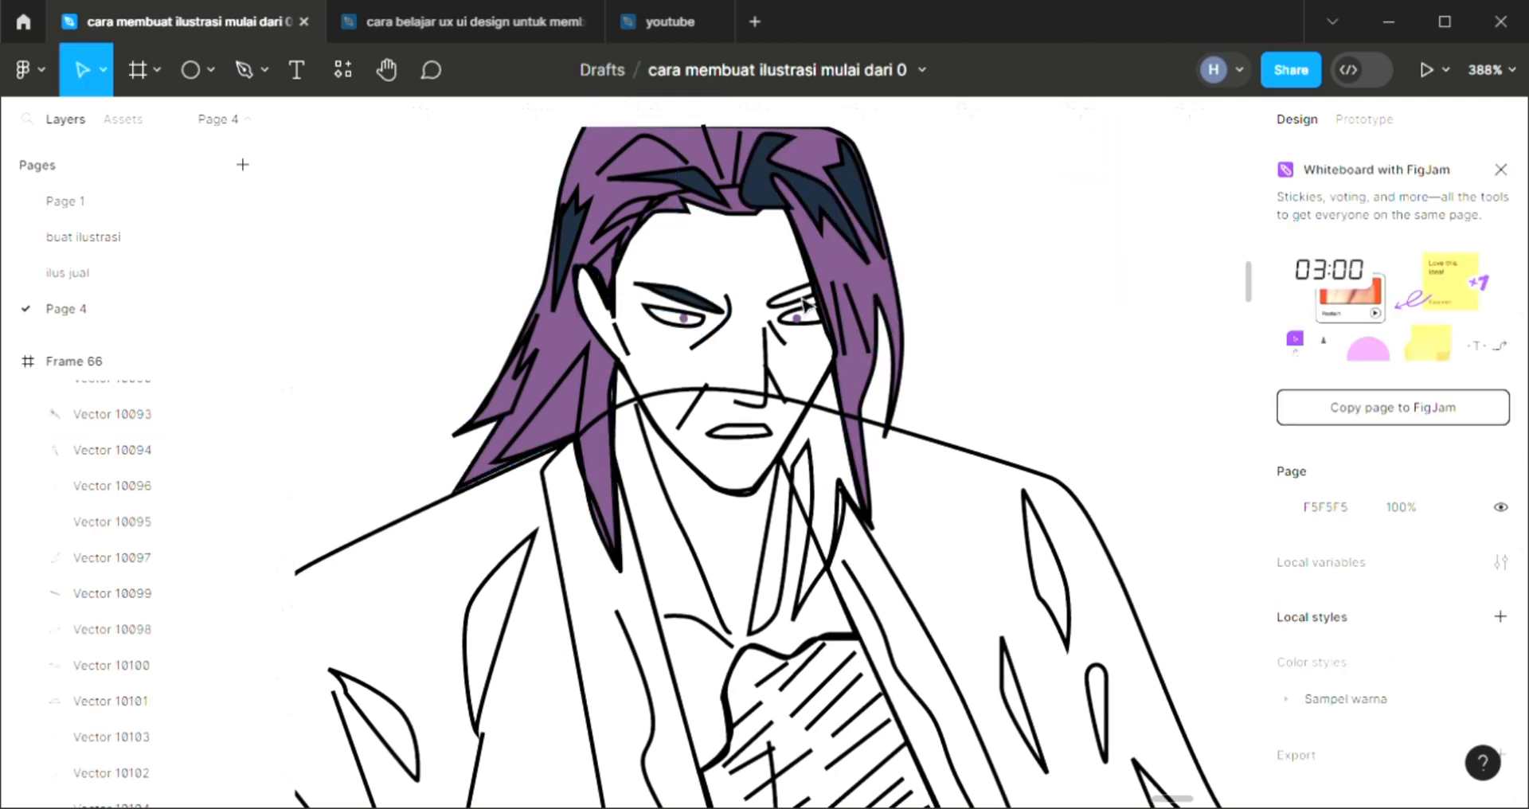
Add a fill to the right eyebrow and match it to the dark navy of the hair strands
left_click(817, 315)
left_click(1501, 579)
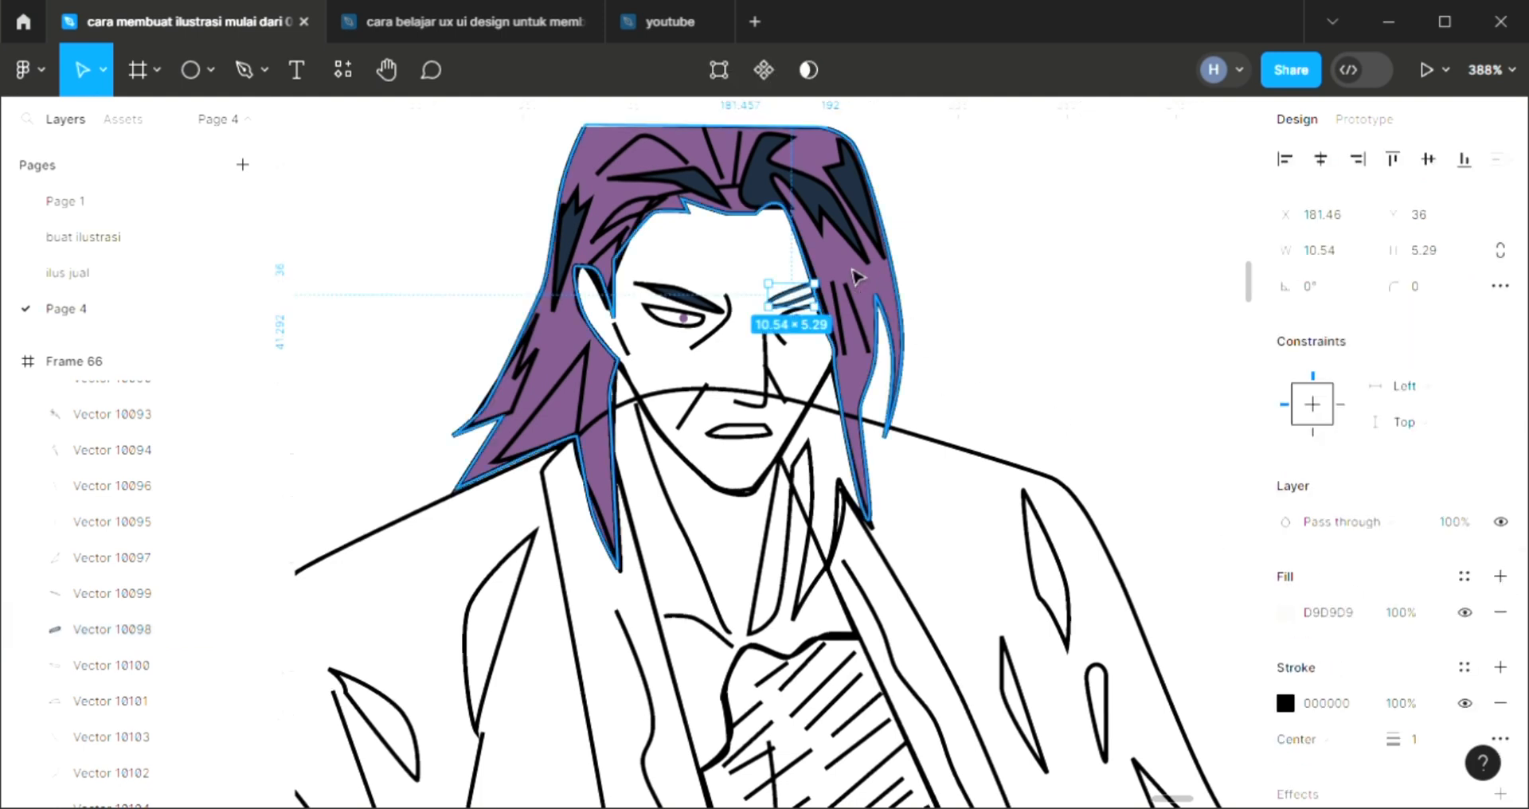
key("i")
left_click(840, 230)
key("Escape")
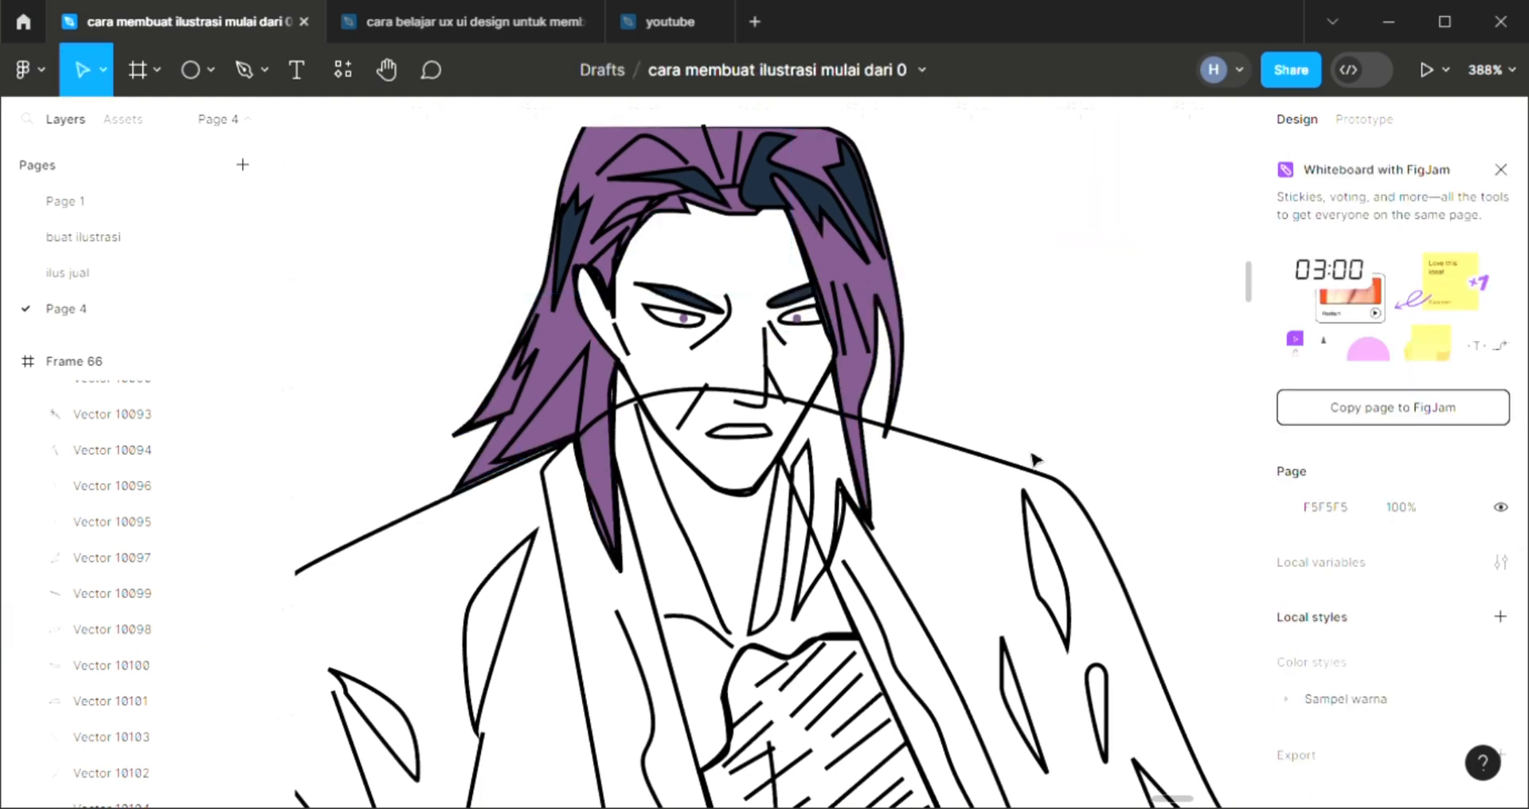
Add a white FFFFFF fill to the mouth shape
left_click(740, 448)
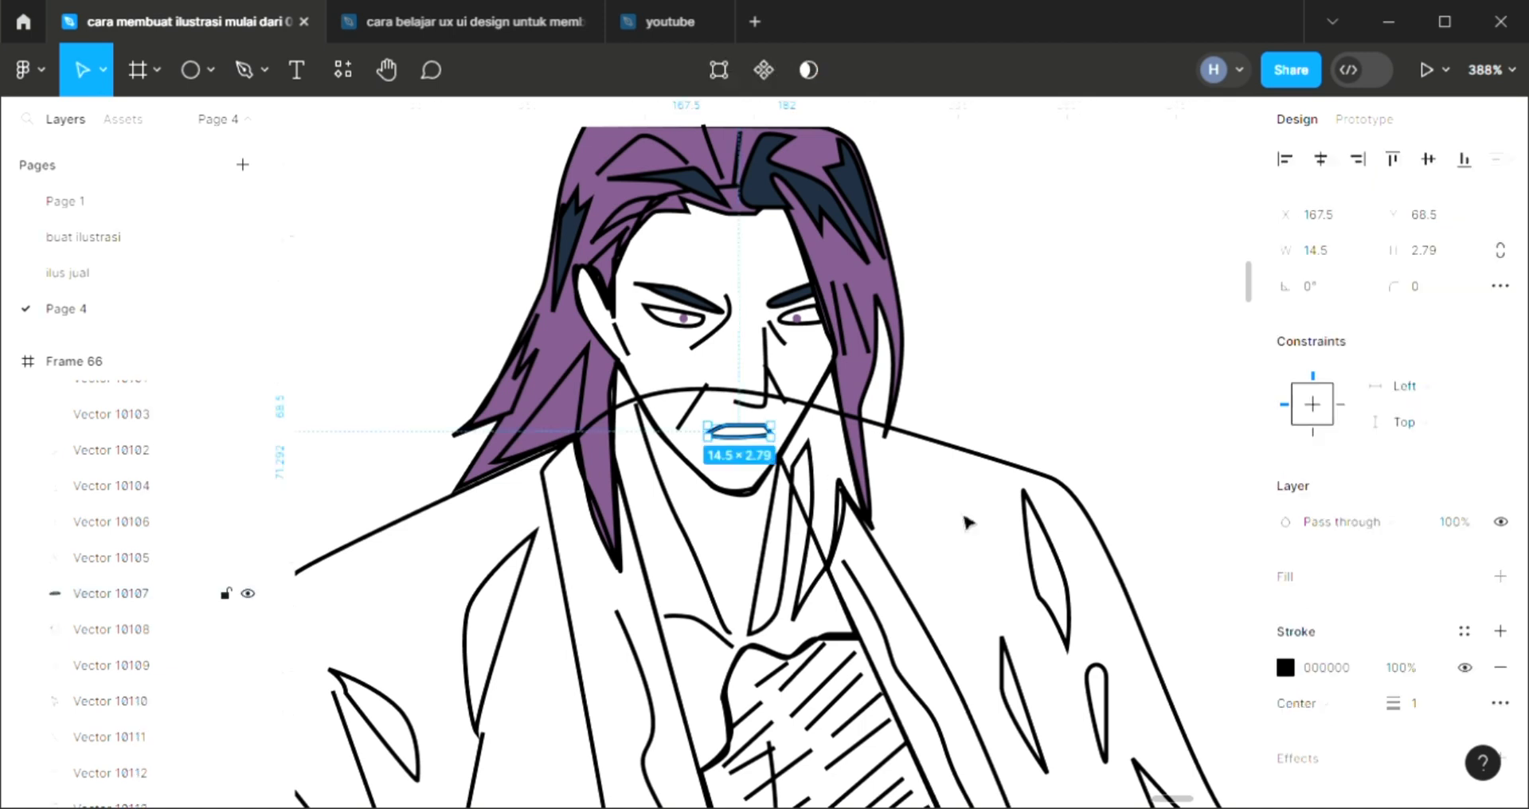
left_click(1501, 577)
key("i")
left_click(1150, 205)
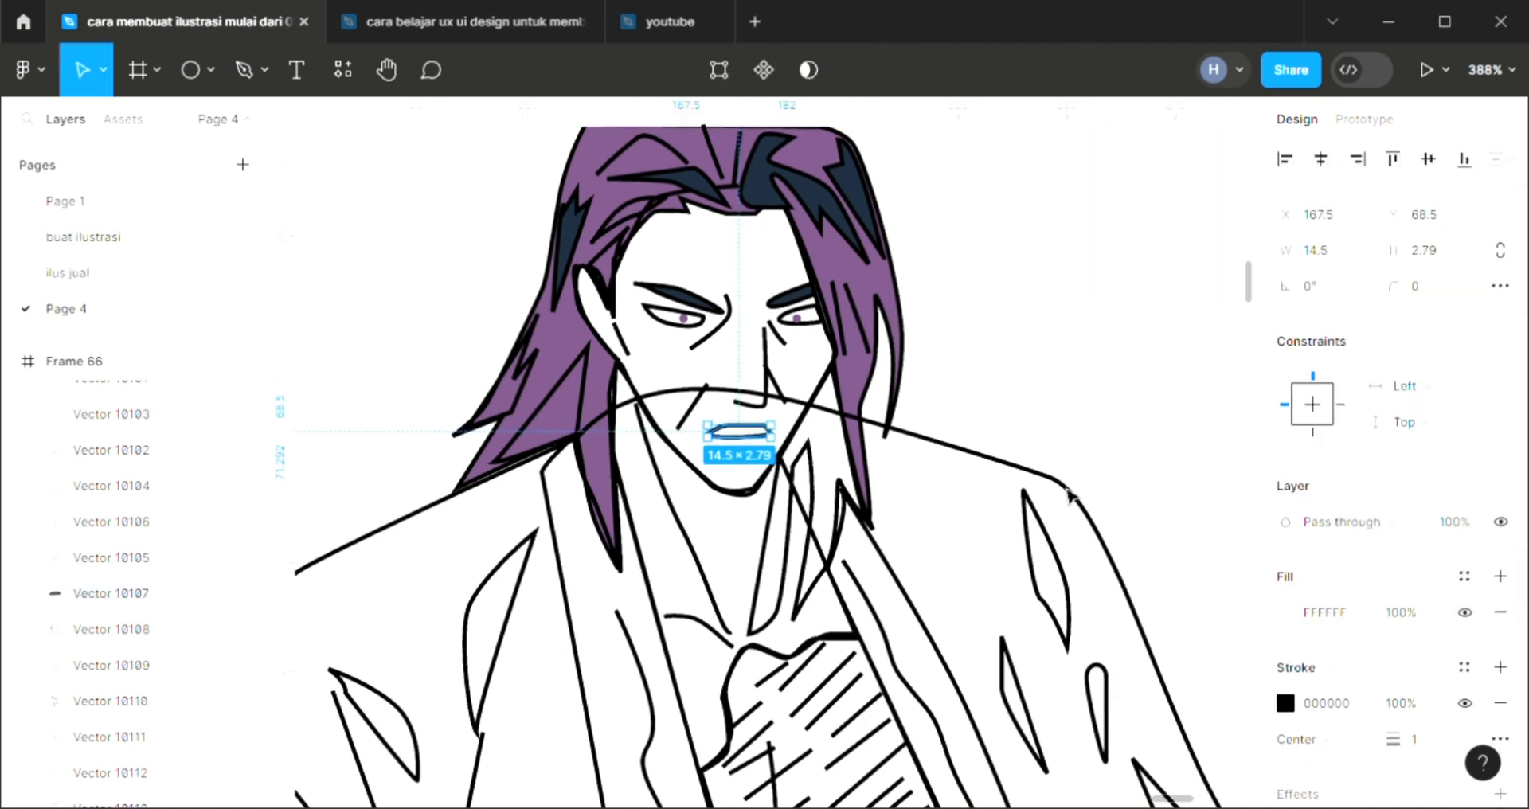
left_click(1069, 492)
left_click(746, 452)
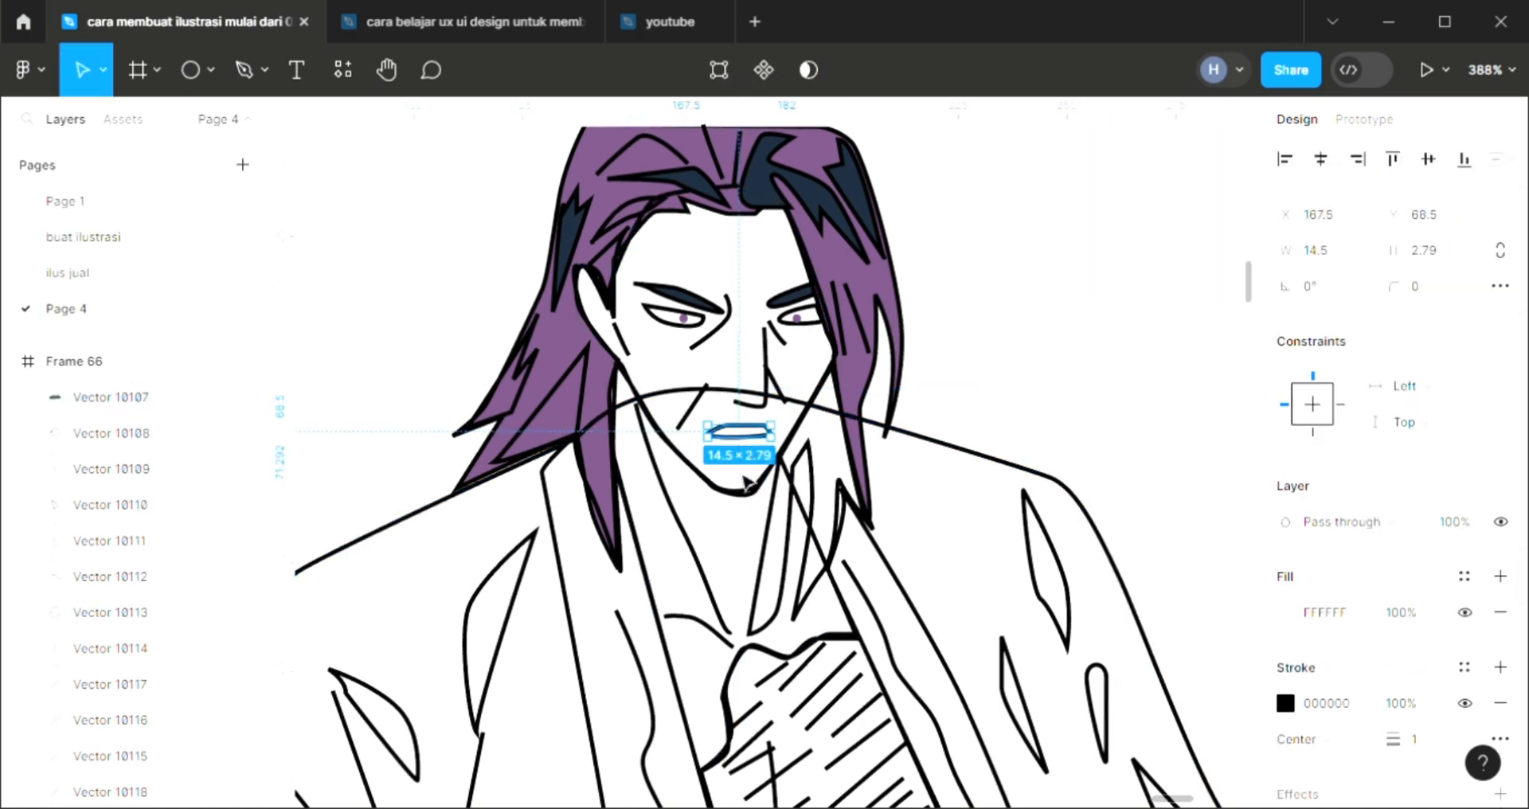
Add a fill to the face shape and match it to the white sampled from the white swatch
left_click(748, 482)
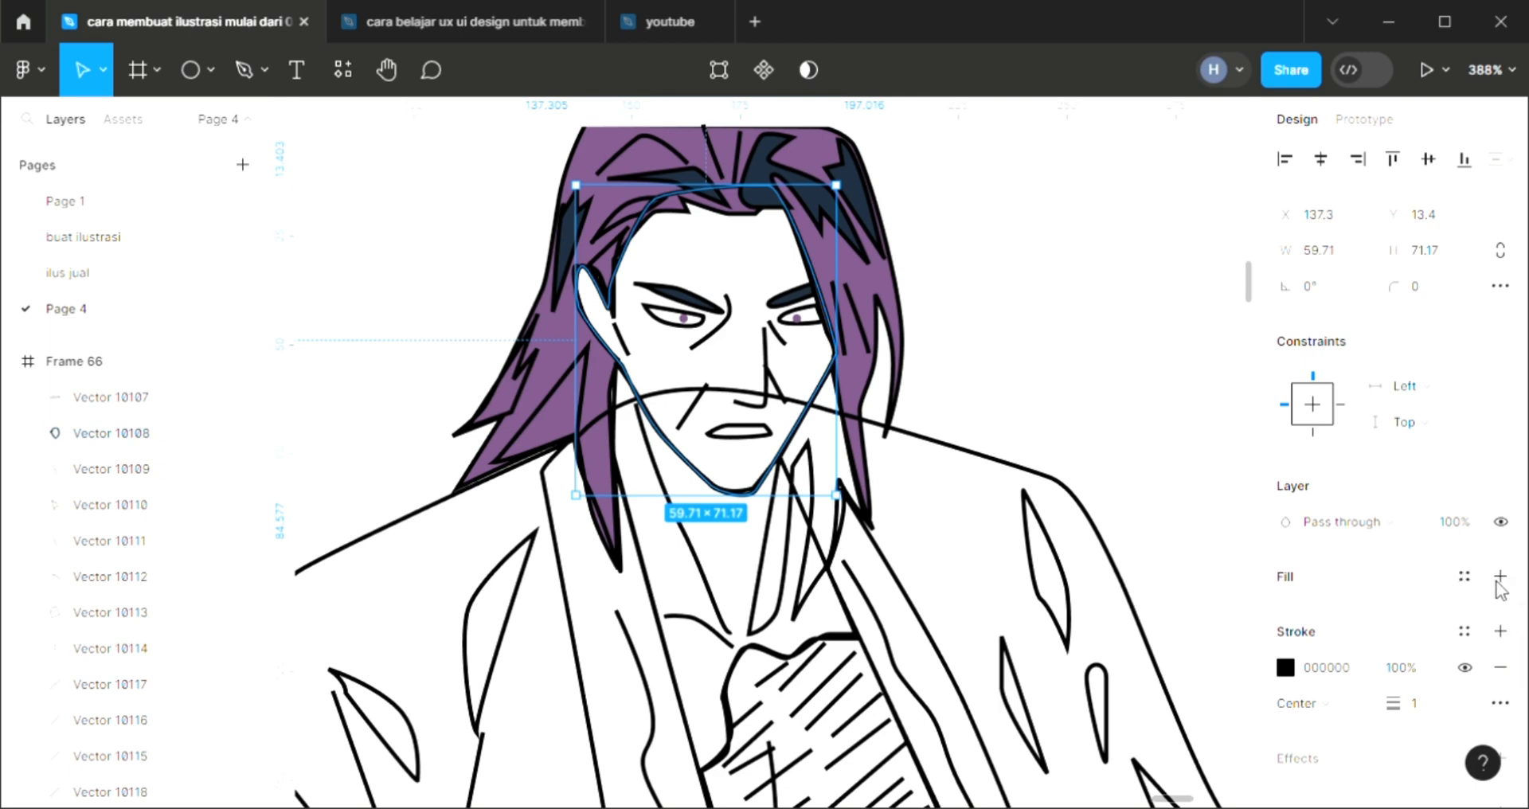
left_click(1501, 578)
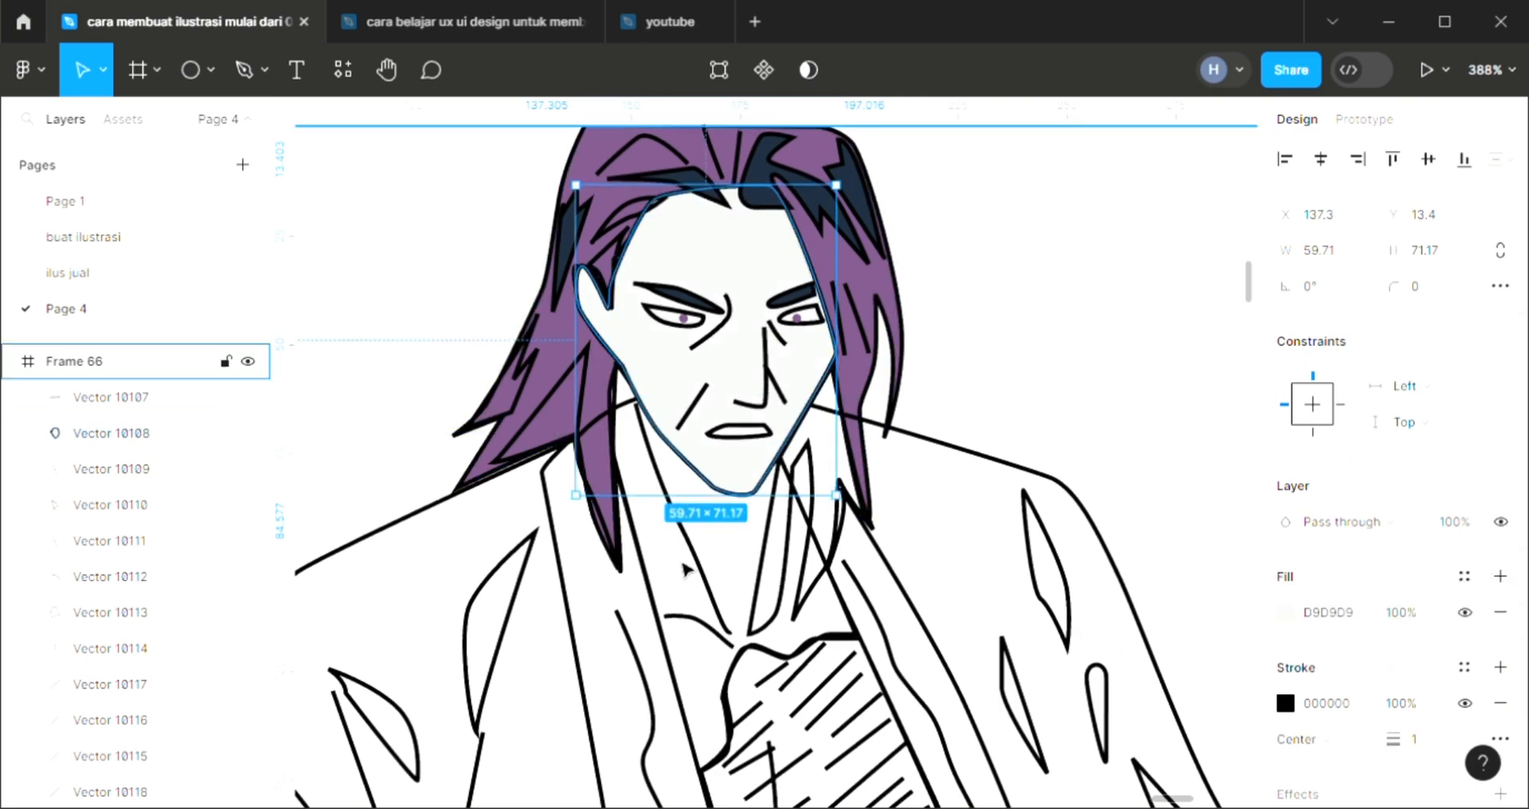
scroll(683, 570, "left", 5)
scroll(684, 569, "down", 5)
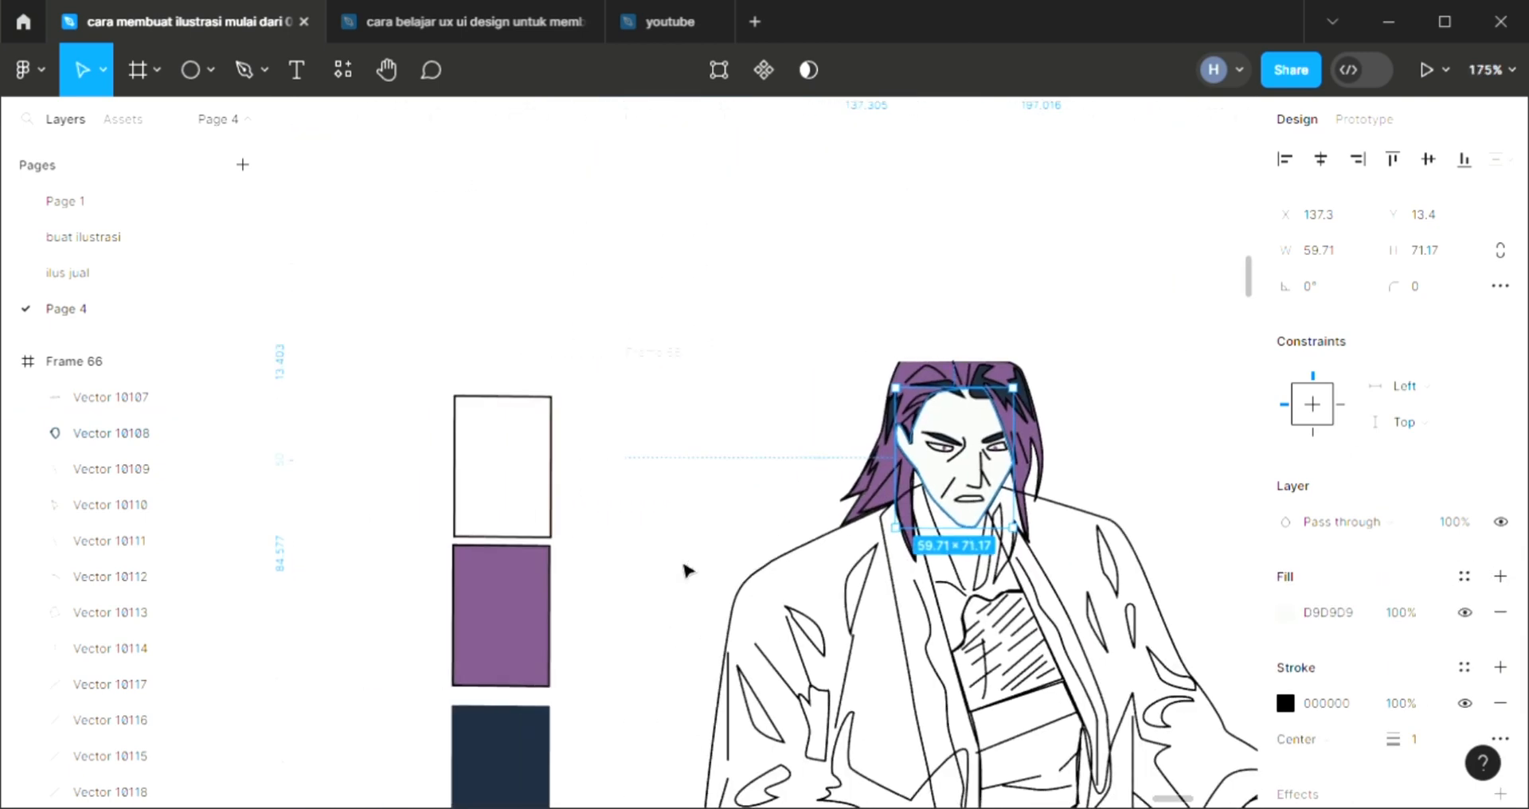
key("i")
left_click(530, 478)
left_click(778, 488)
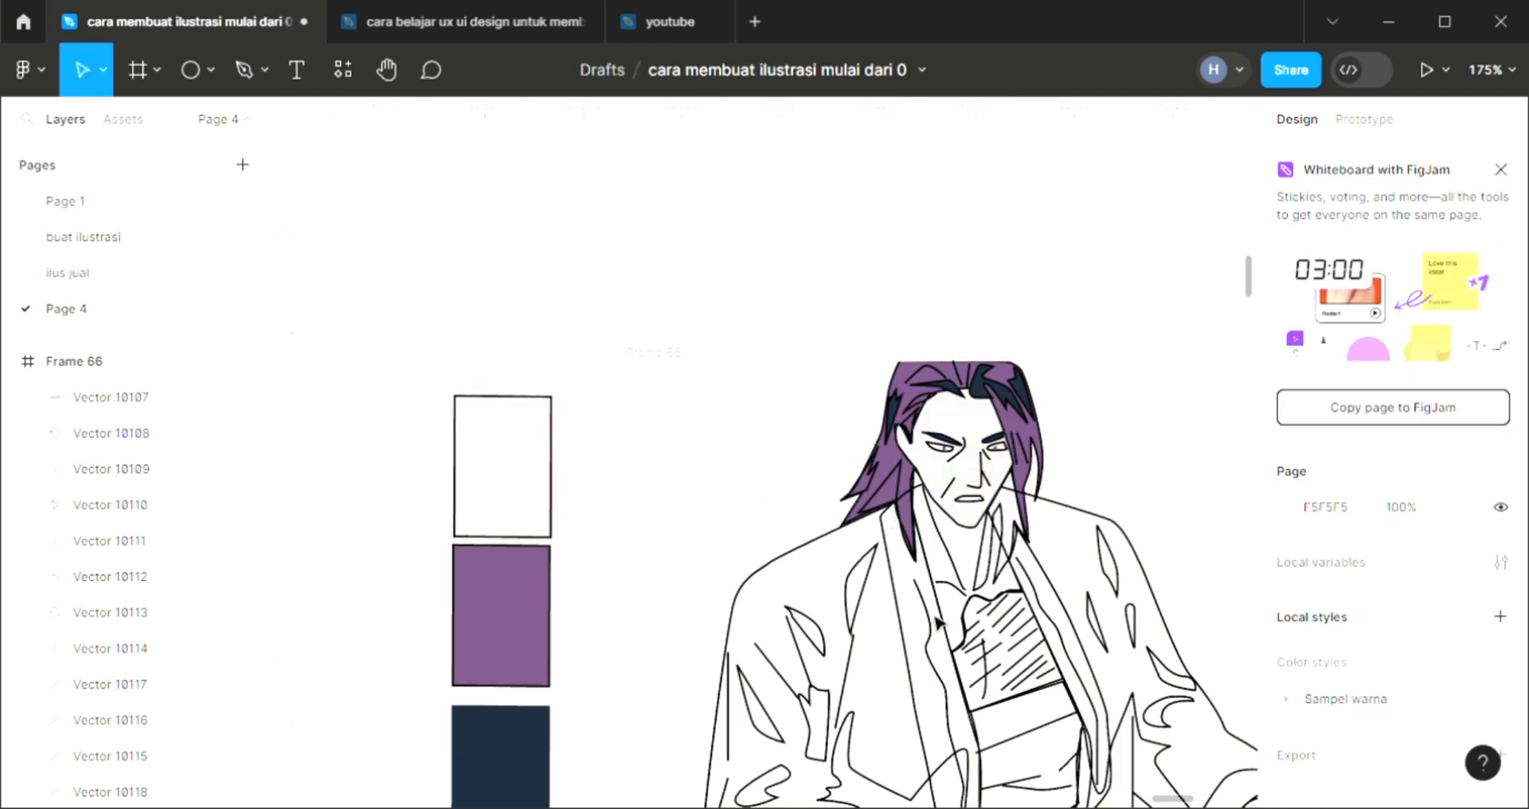
scroll(964, 649, "up", 2)
scroll(940, 550, "down", 1)
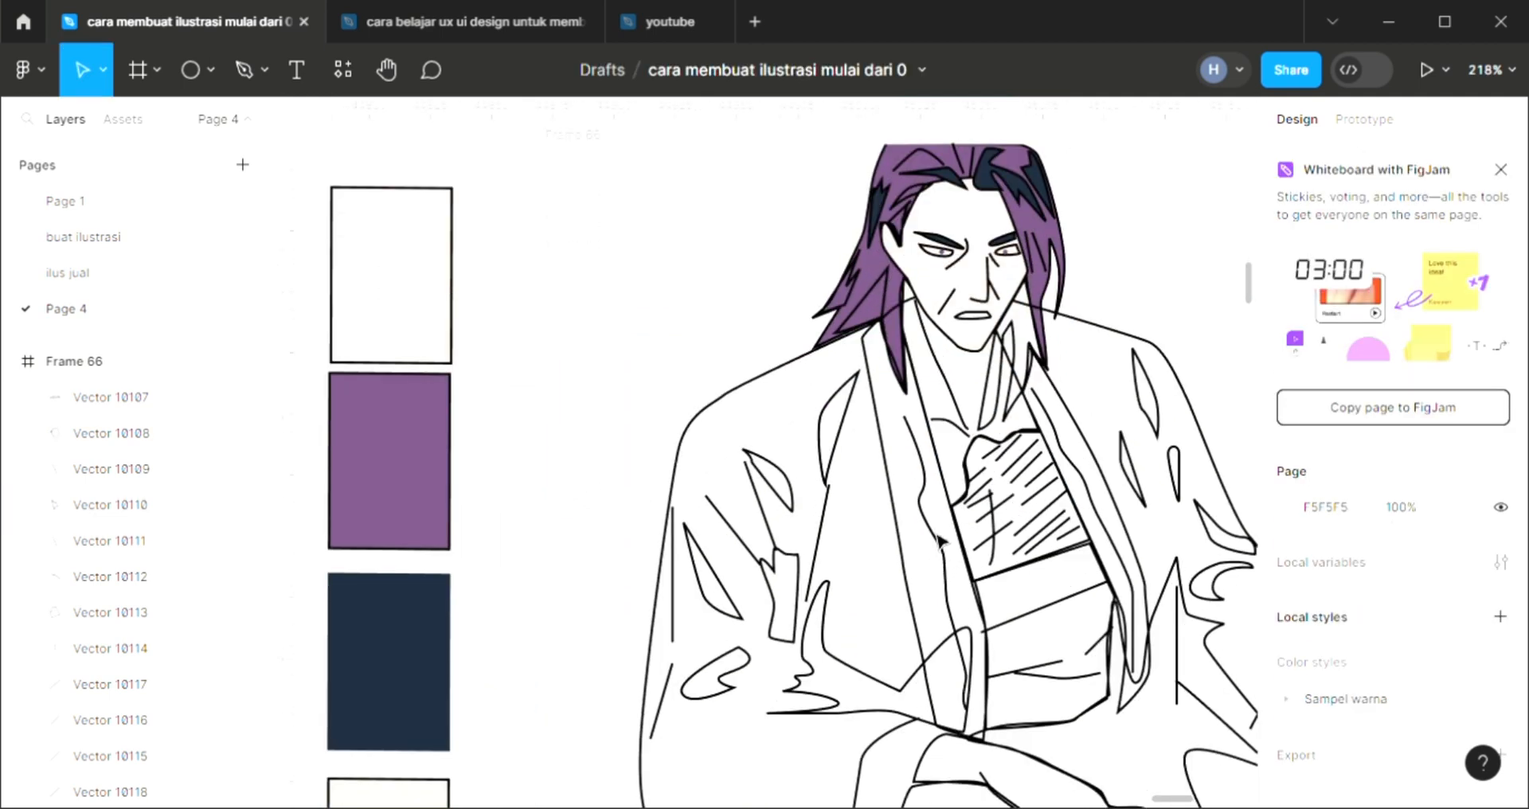
scroll(894, 389, "right", 2)
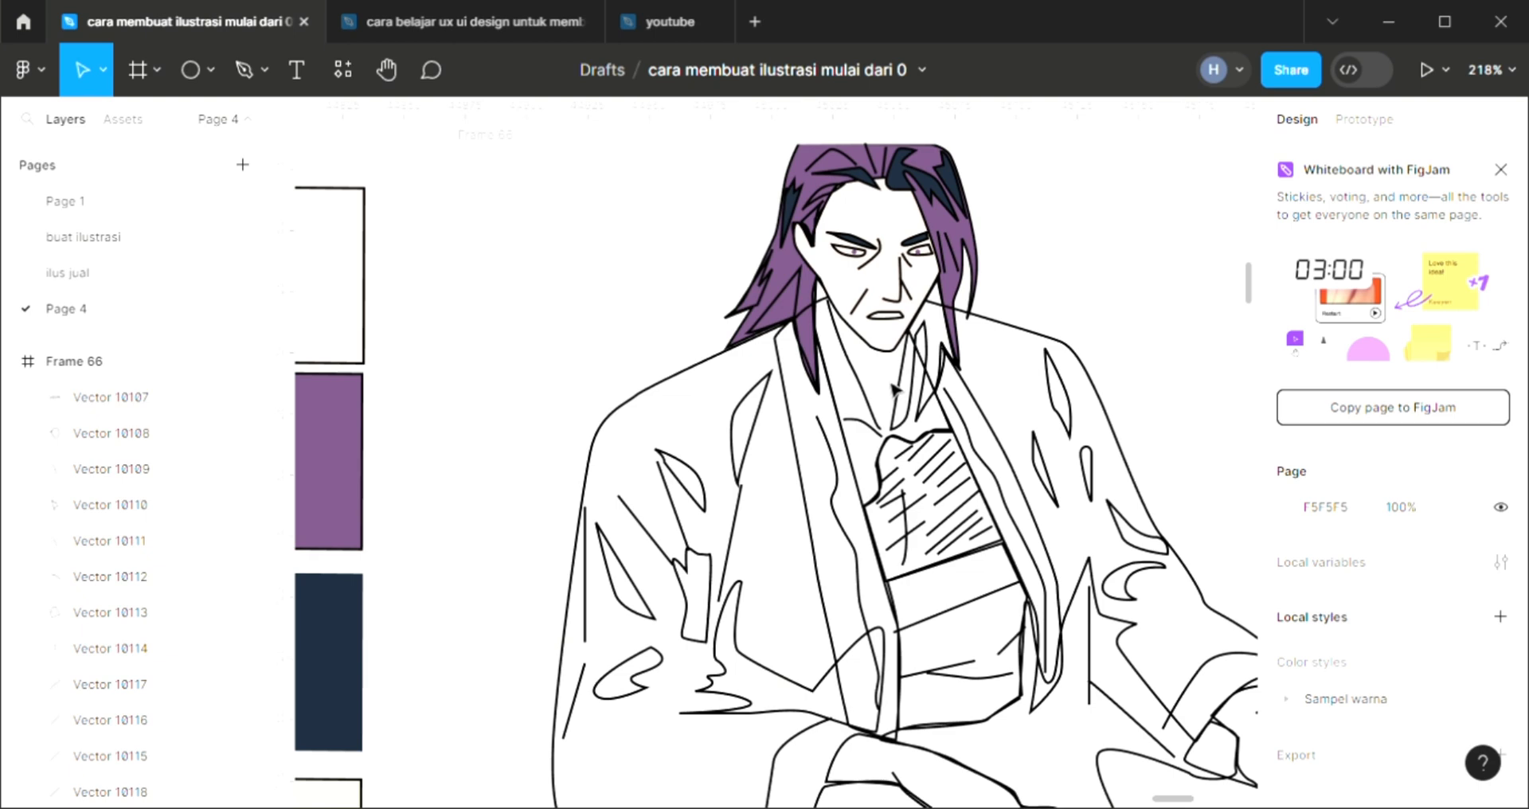
left_click(731, 364)
scroll(749, 350, "down", 5)
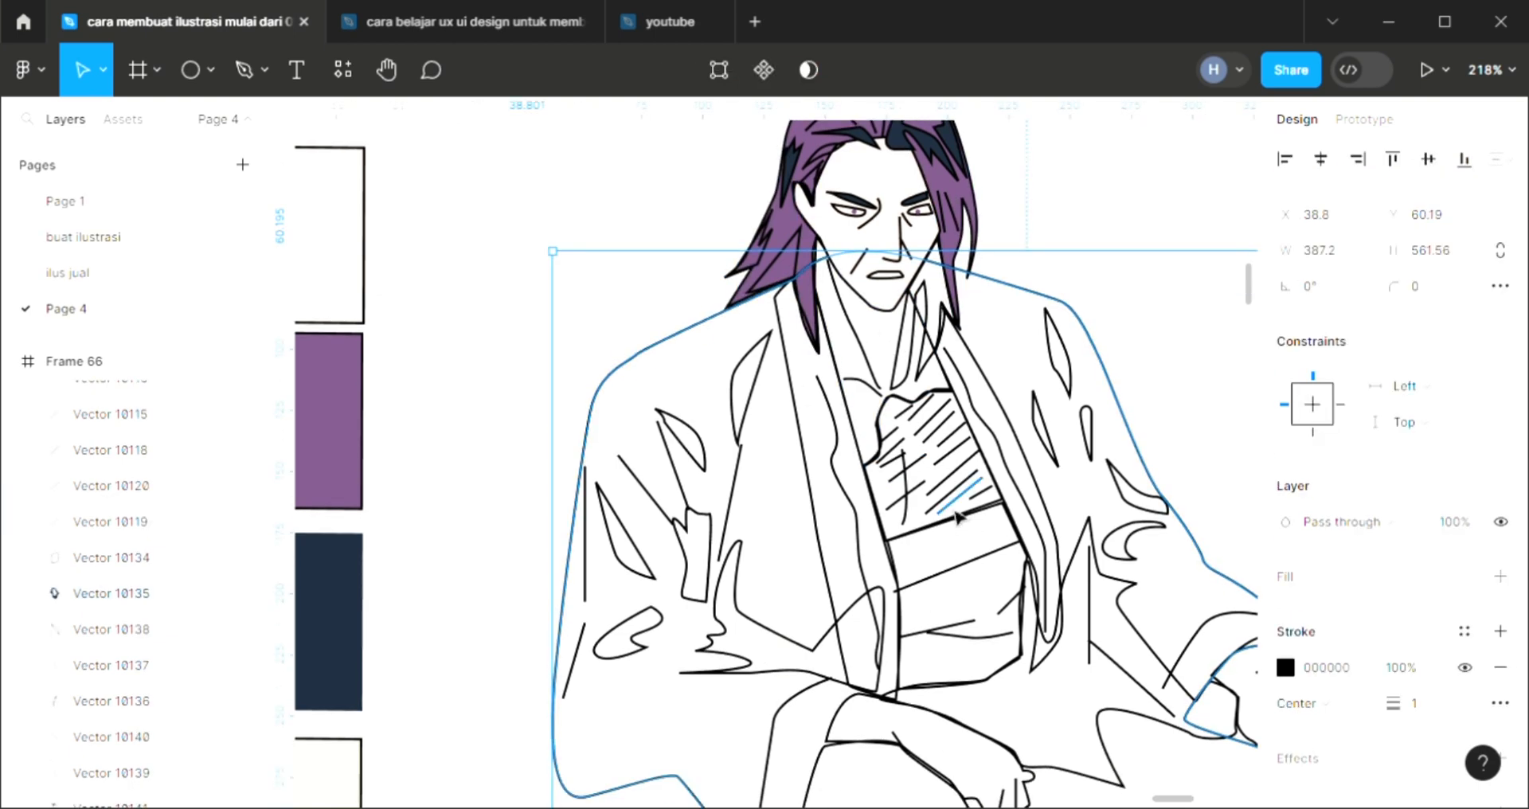
scroll(744, 286, "up", 2)
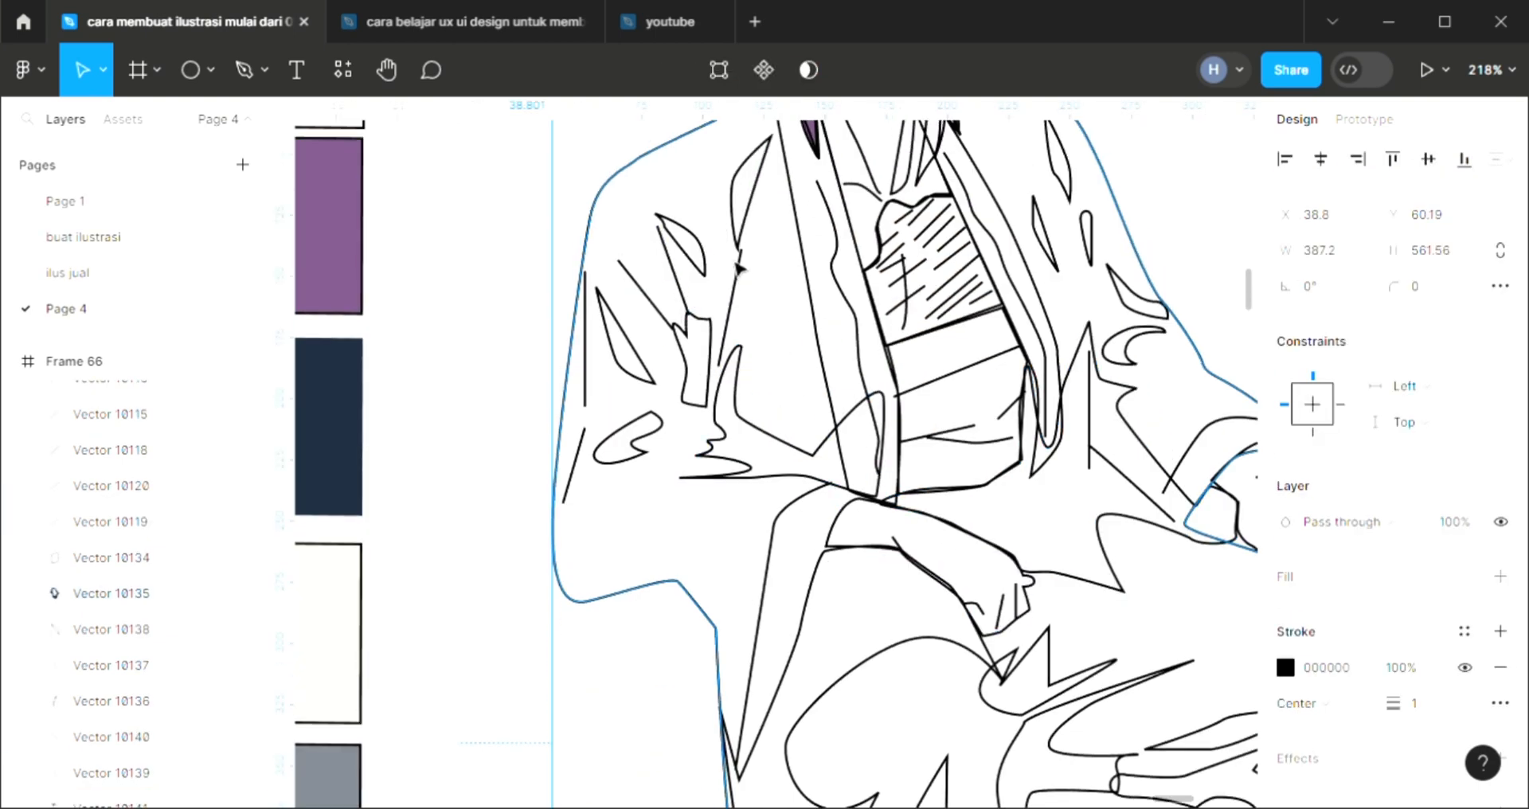
key("Escape")
Add a fill to the uppermost fold shape on the robe's left sleeve, using dark navy sampled from the navy swatch
scroll(753, 334, "up", 3)
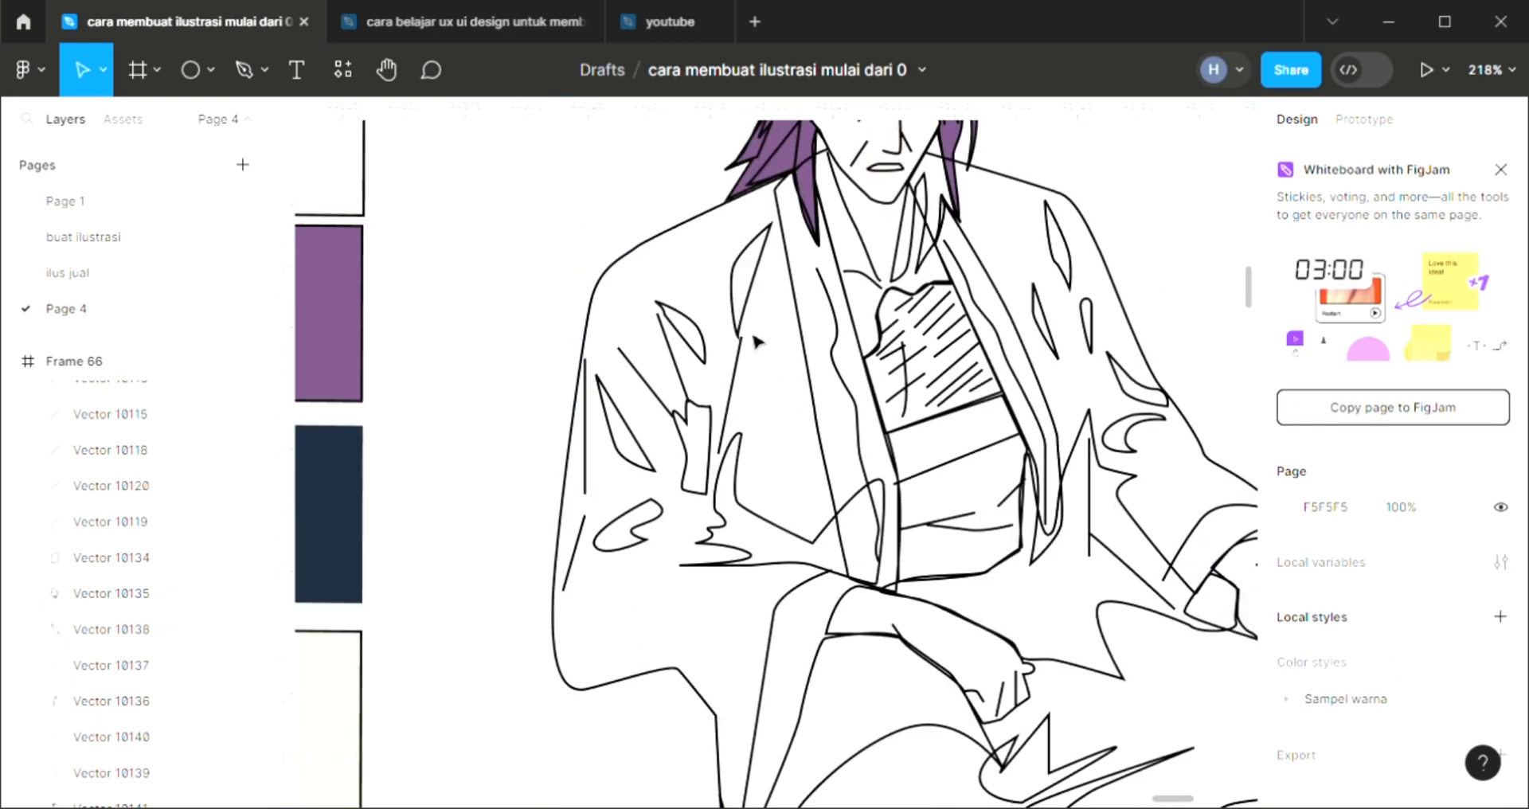
left_click(749, 327)
left_click(1501, 576)
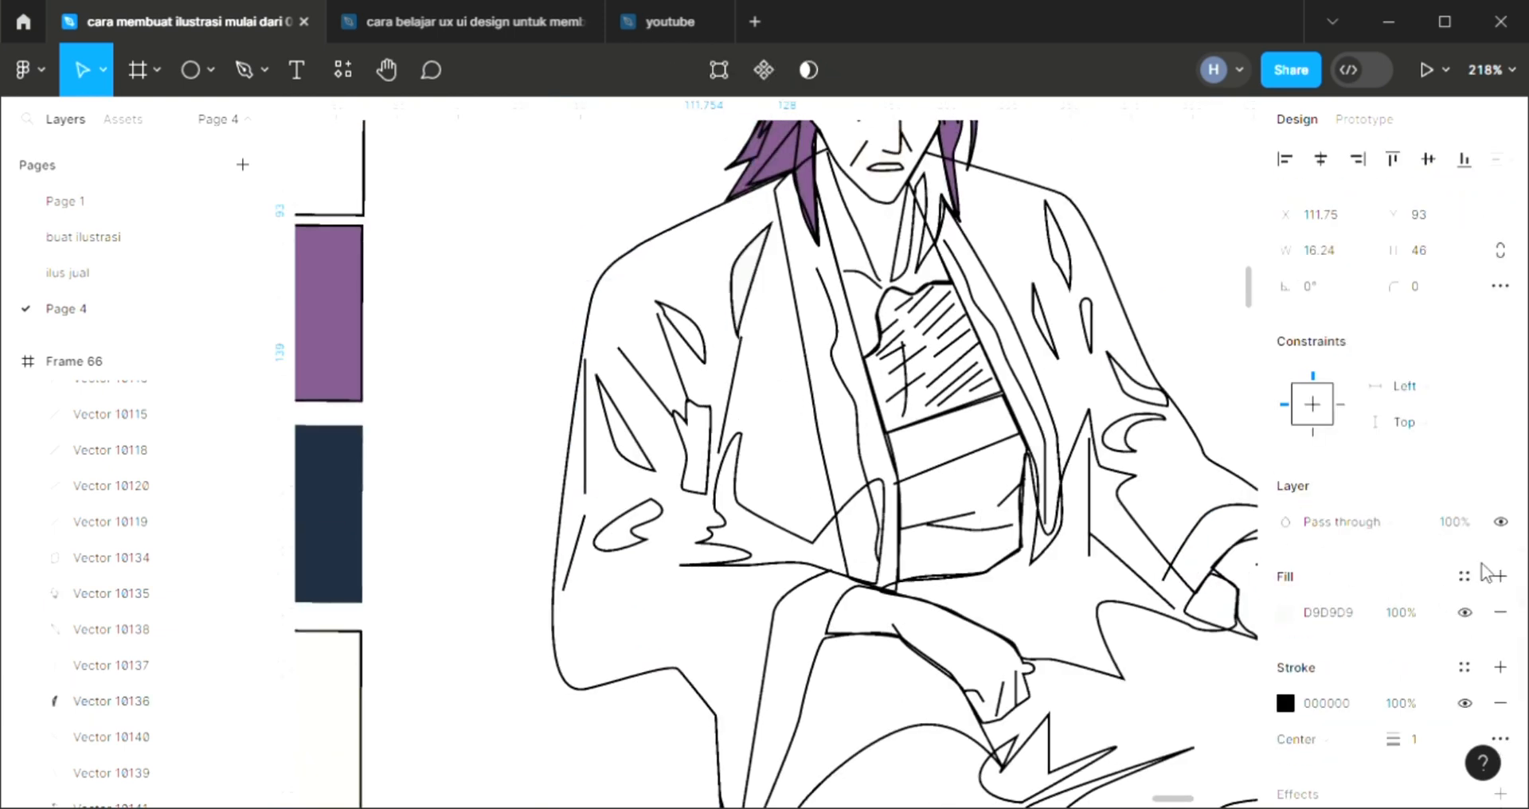
scroll(943, 444, "up", 2)
key("i")
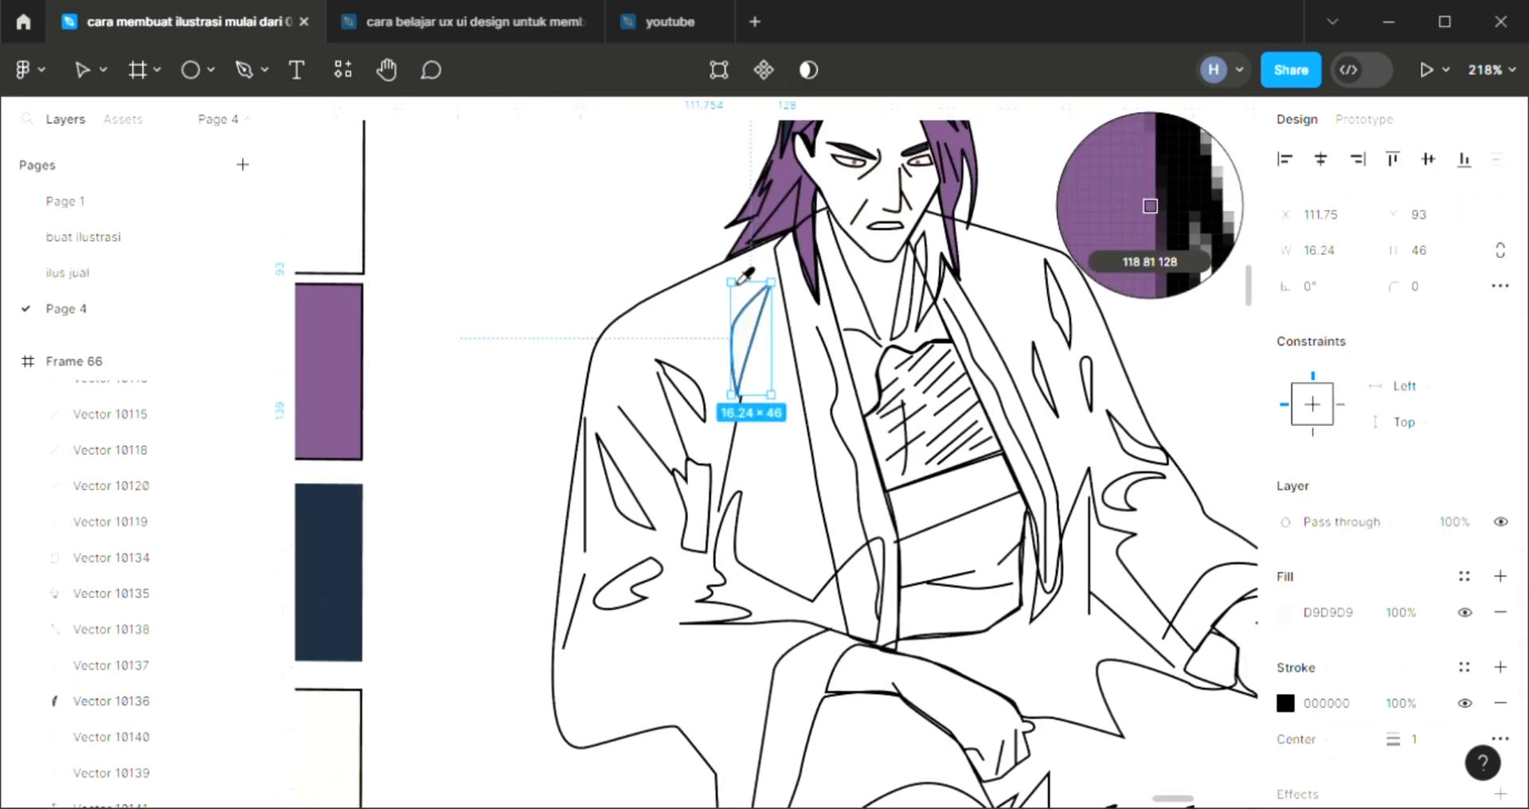
scroll(749, 335, "up", 3)
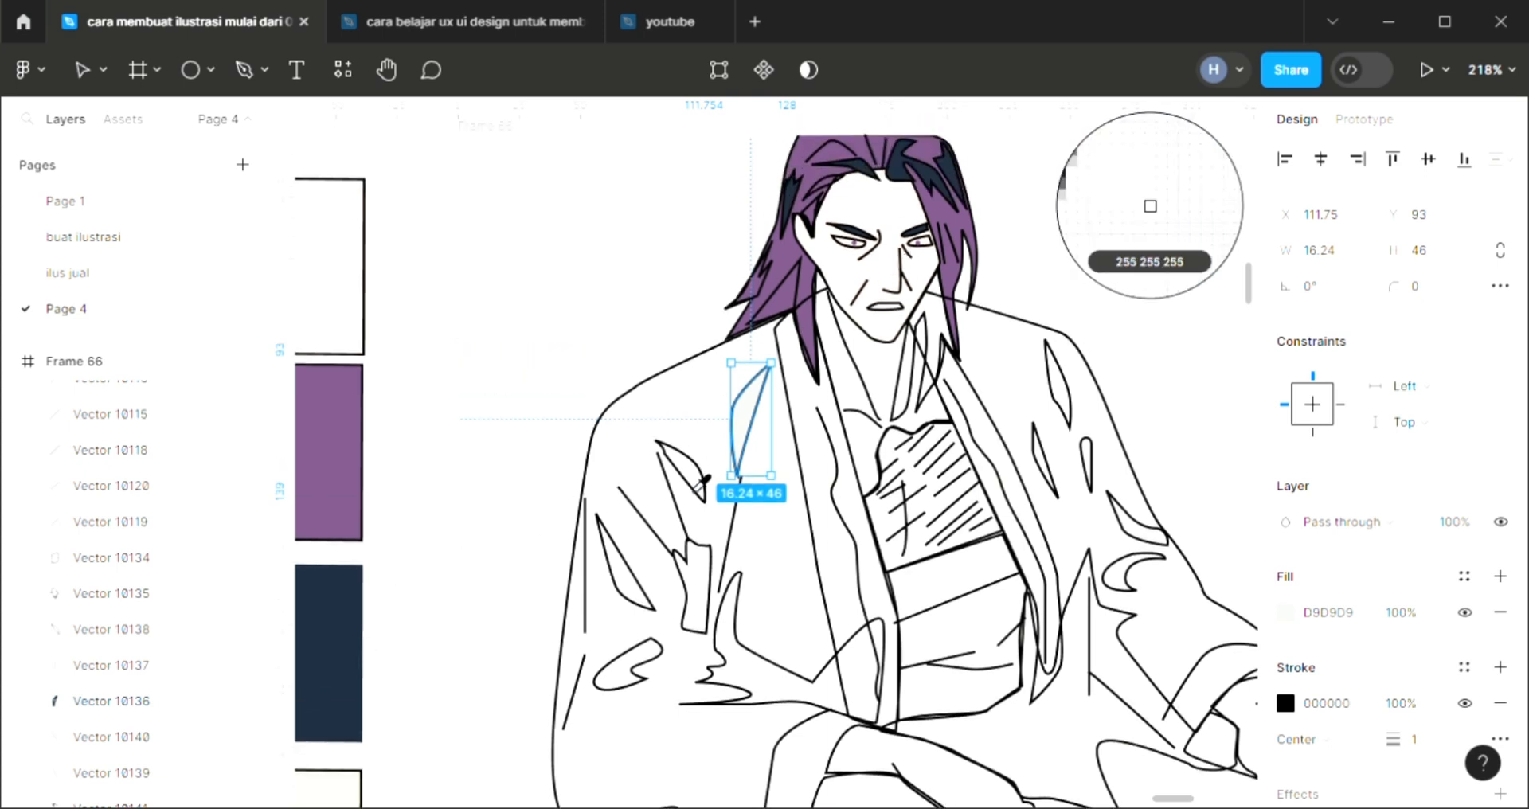
left_click(335, 653)
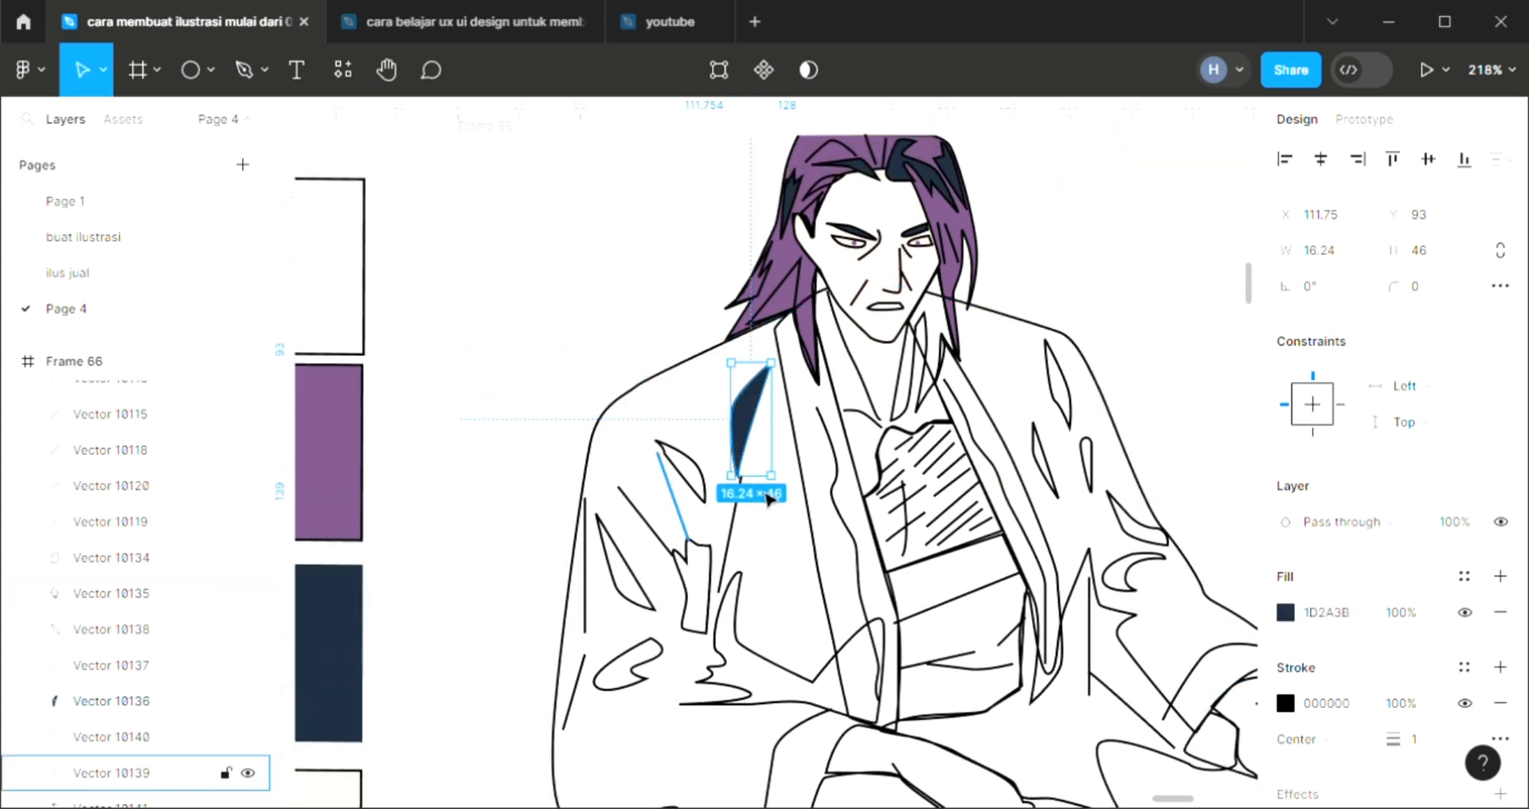
scroll(638, 558, "up", 2)
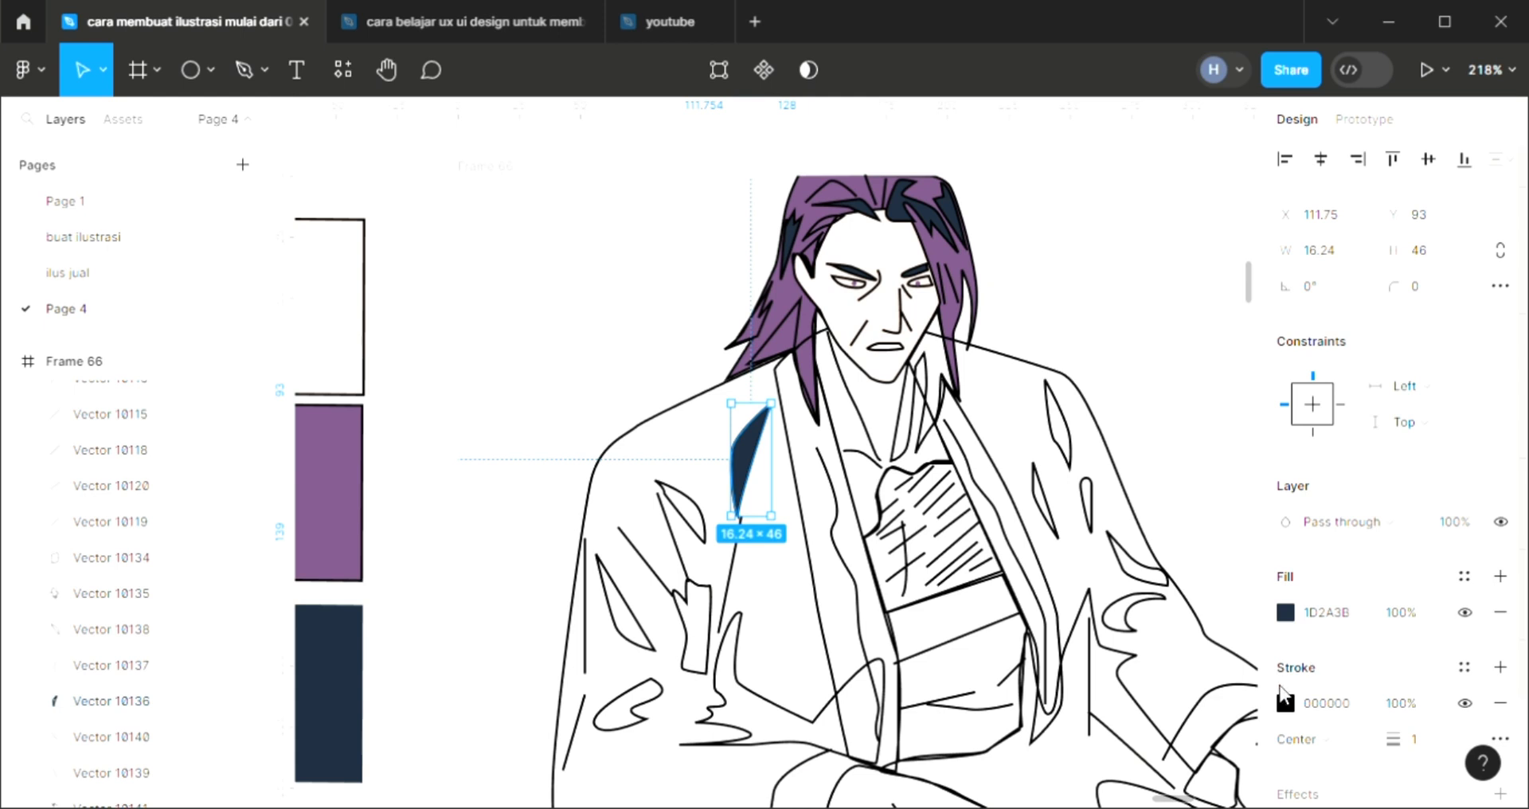
Change the uppermost left-sleeve fold's fill color to 222222 at 100% opacity
left_click(1319, 611)
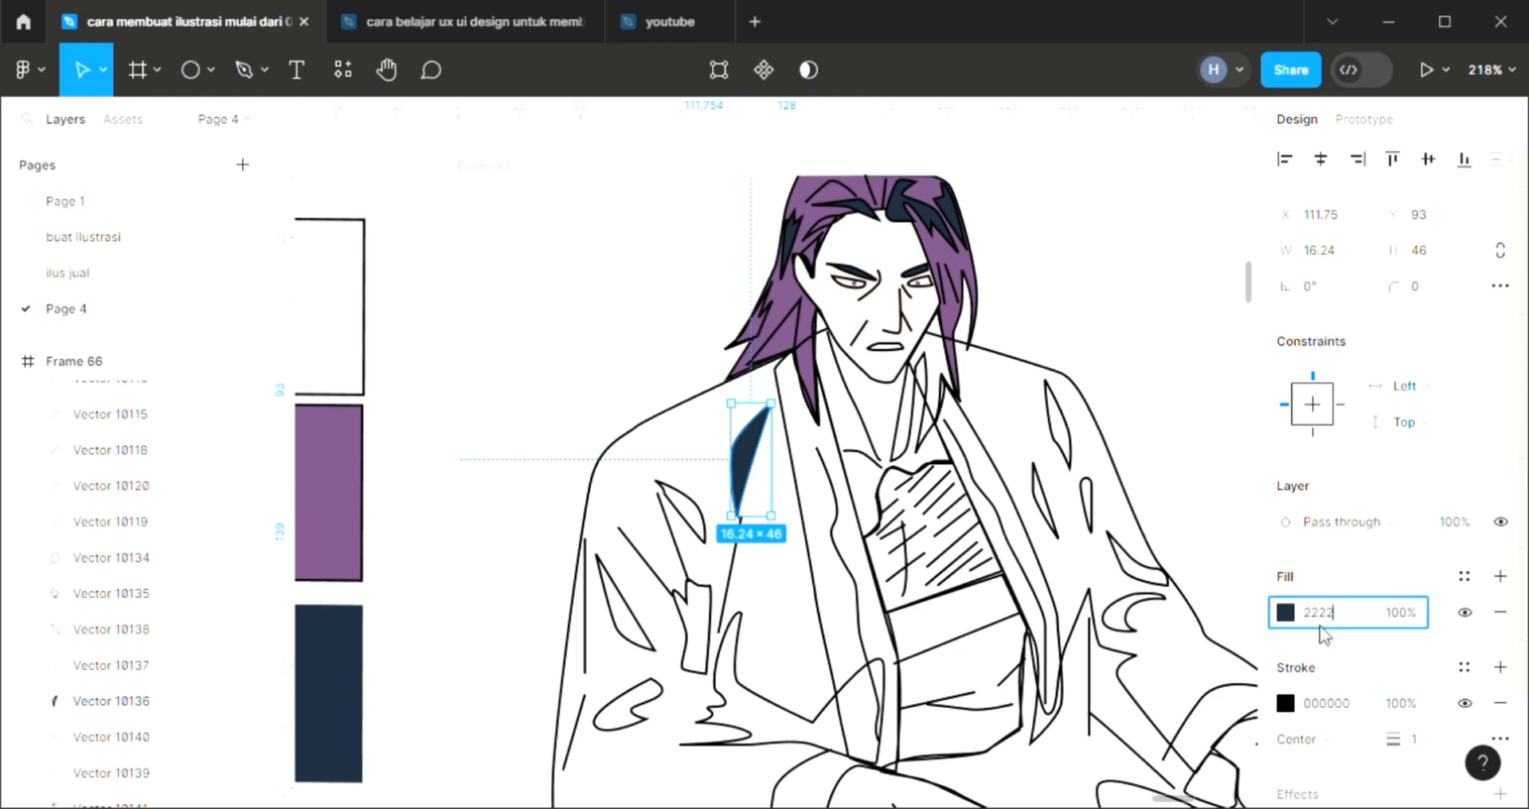
type("2222")
key("Return")
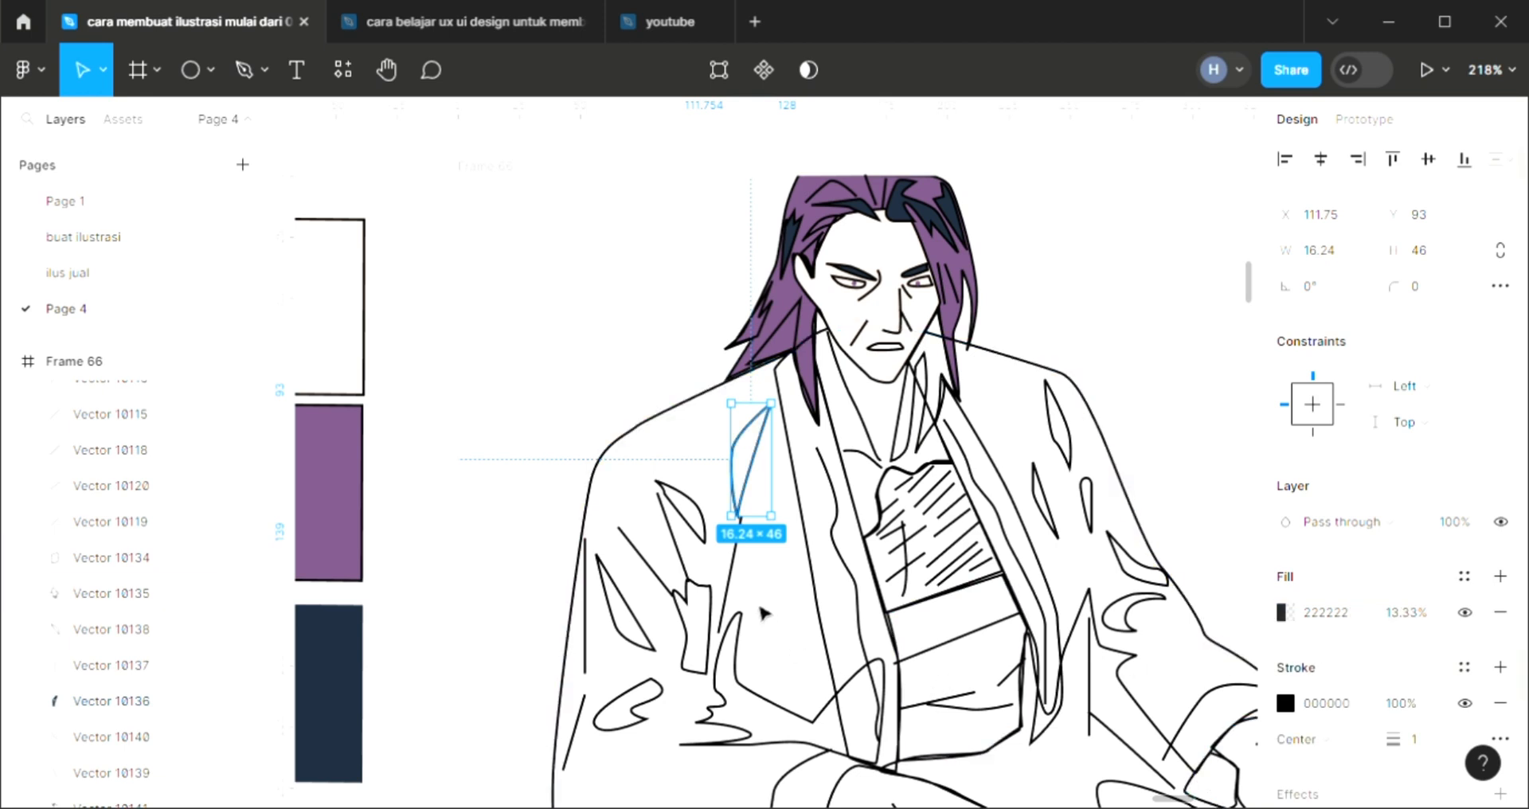
left_click(1325, 617)
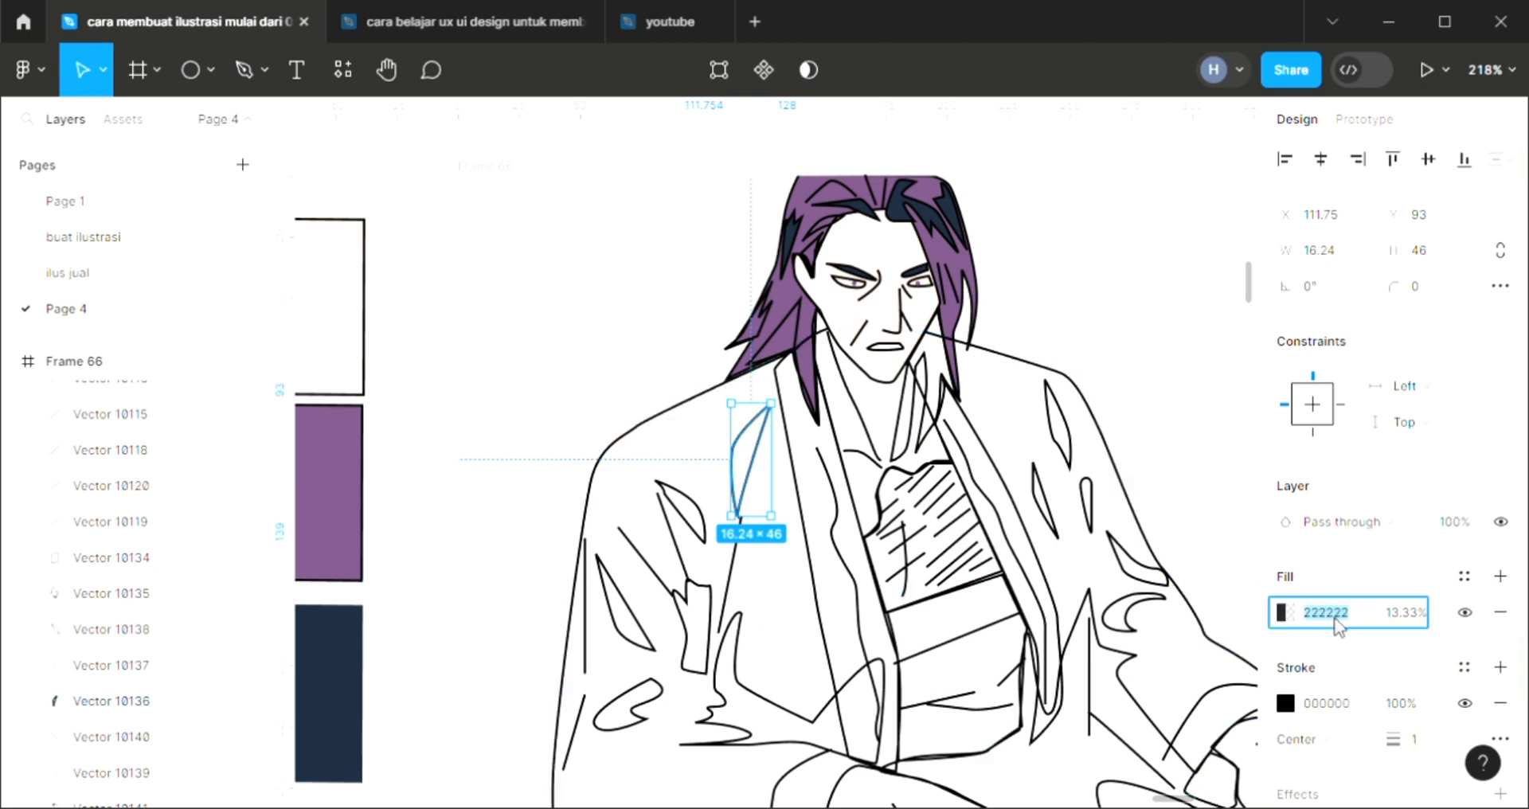
left_click(1396, 627)
type("10")
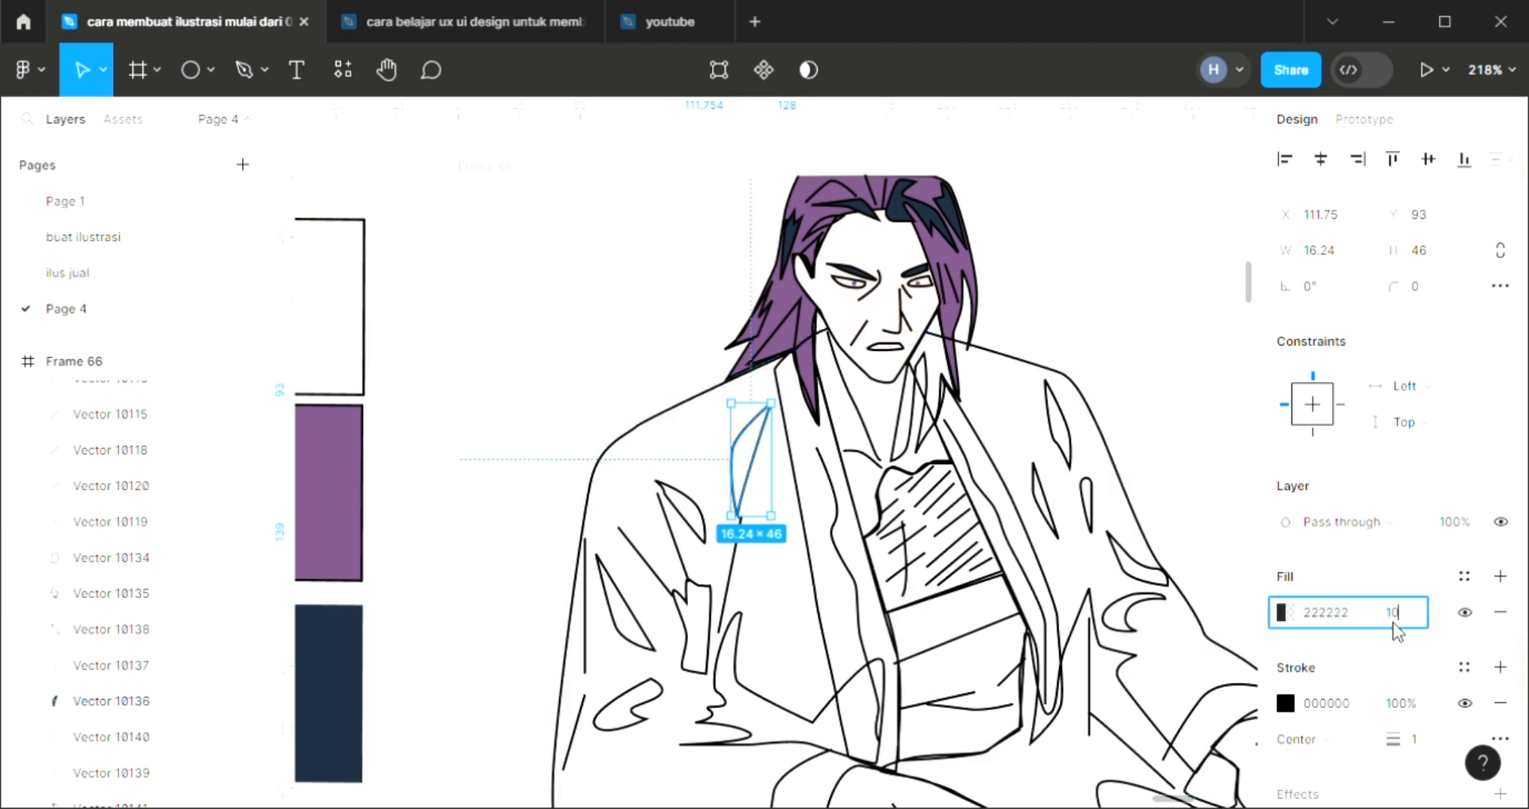
type("0")
key("Return")
Set the stroke of the leaf-shaped fold below it to 222222 and add a 222222 fill
left_click(683, 511)
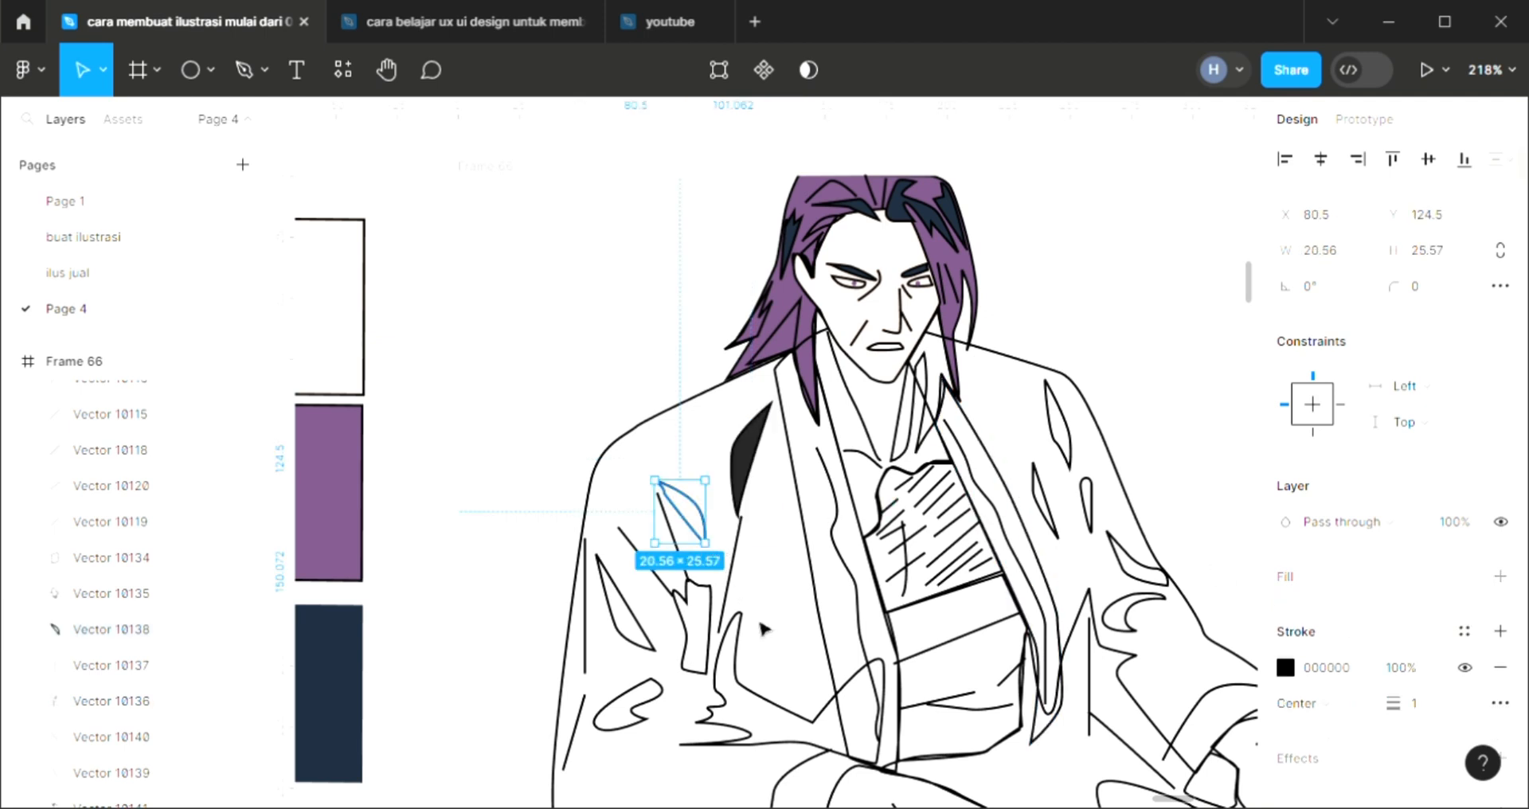
left_click(1329, 668)
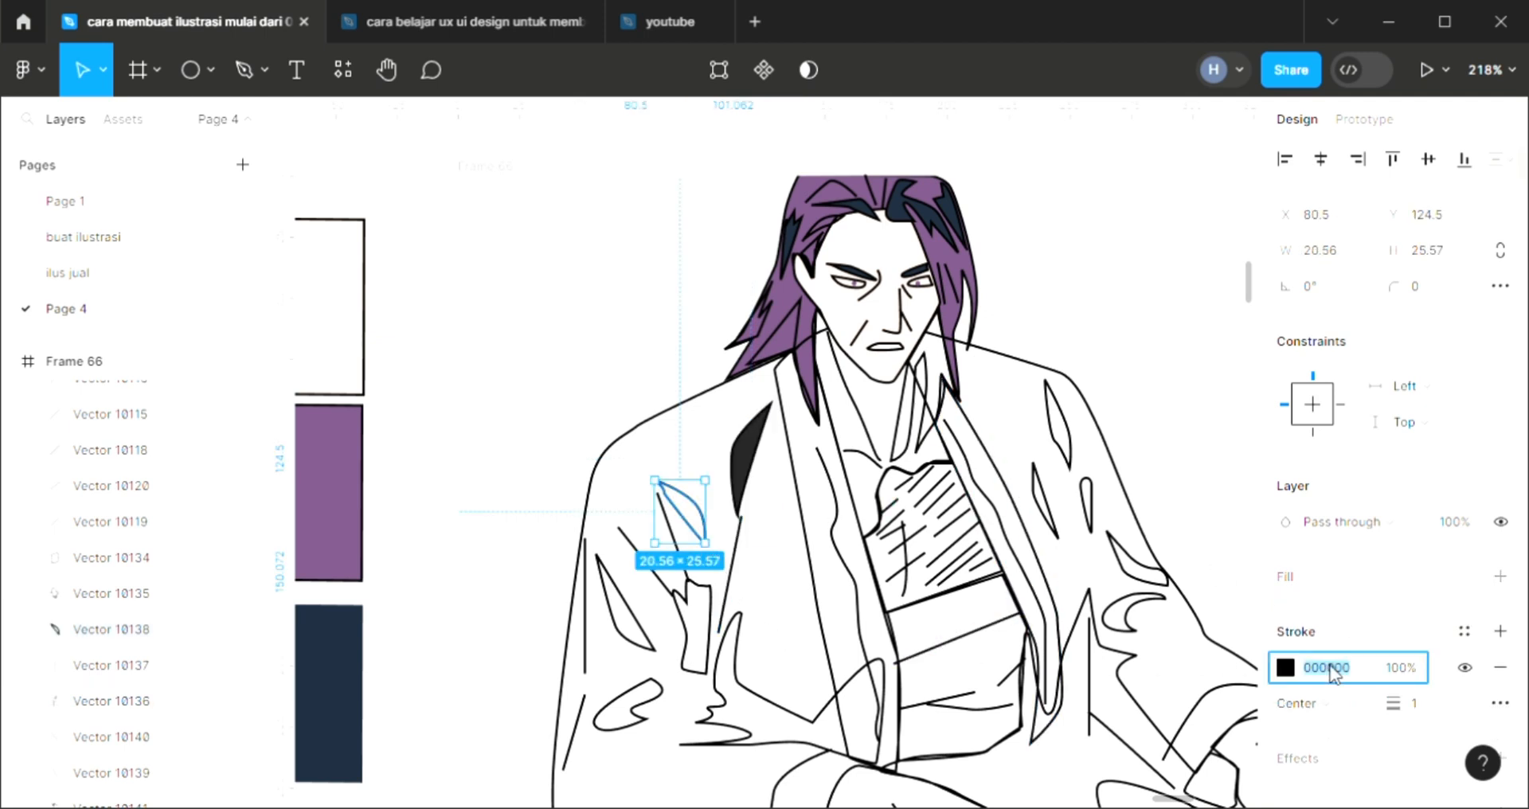
type("222222")
key("Return")
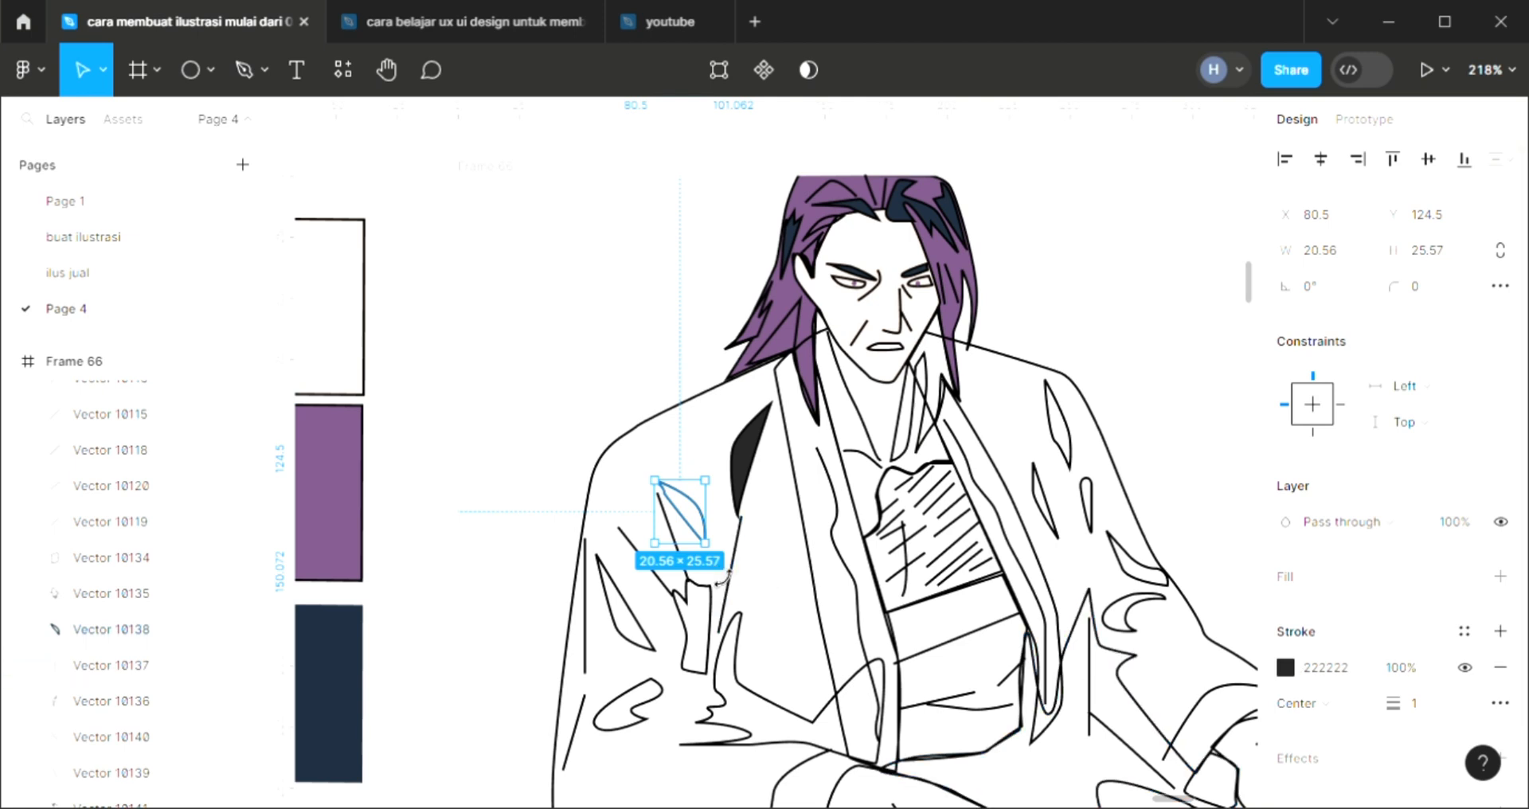
left_click(1502, 577)
left_click(1312, 613)
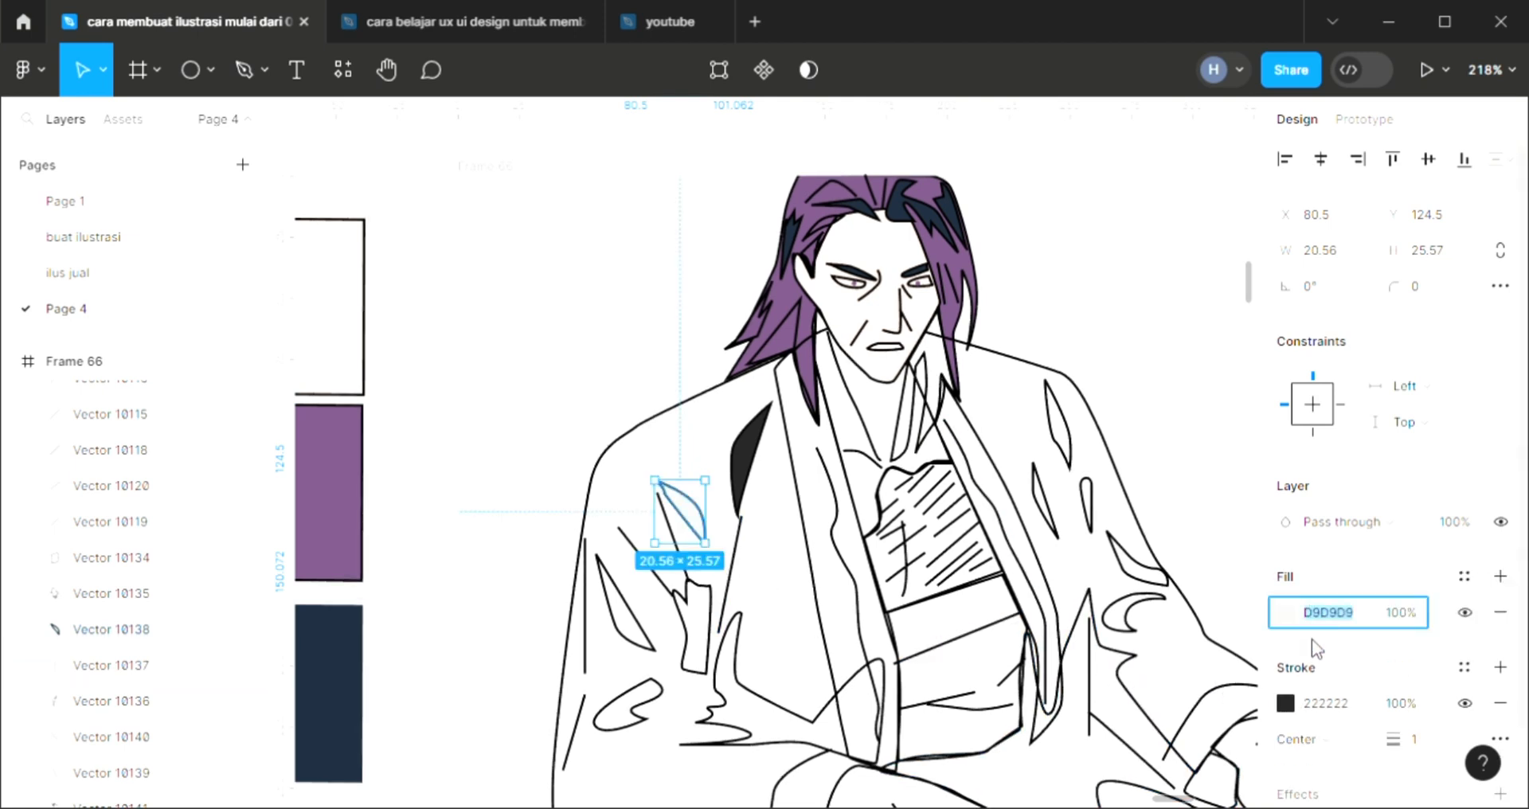
type("222")
key("Return")
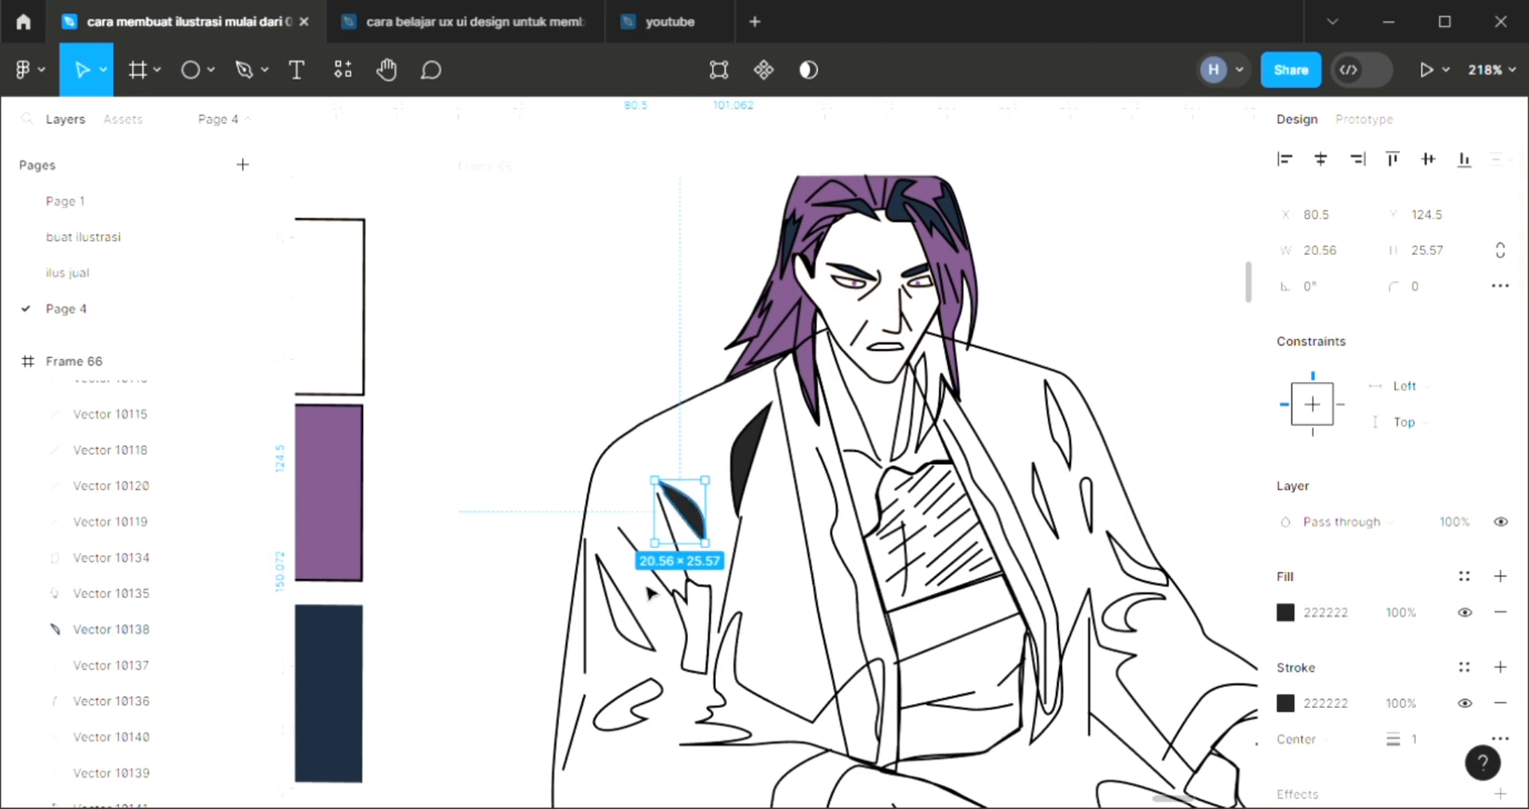
Add a 222222 fill to the notched, roughly rectangular fold in the middle of the left sleeve
left_click(710, 625)
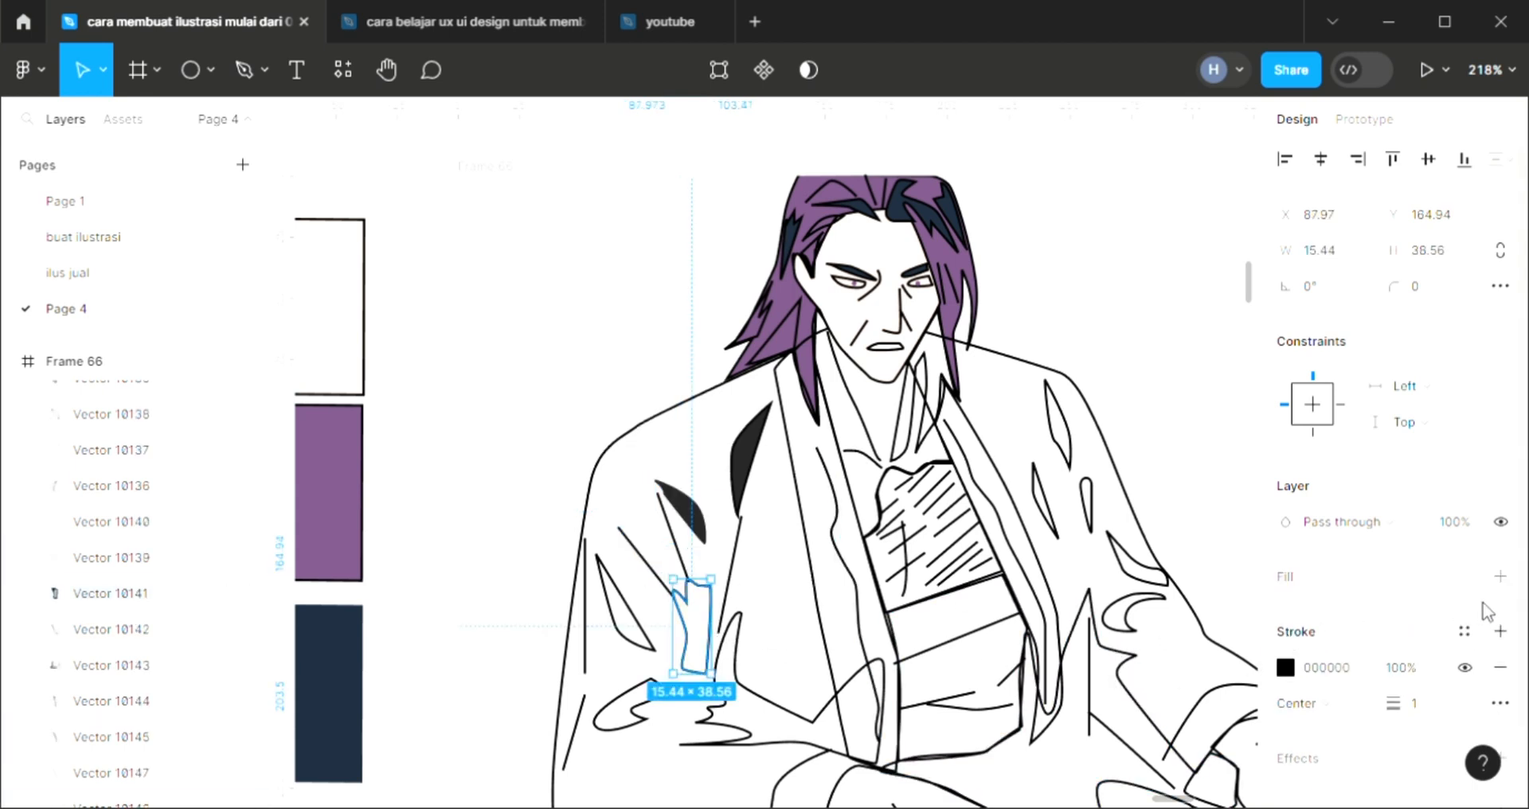
left_click(1502, 577)
left_click(1306, 620)
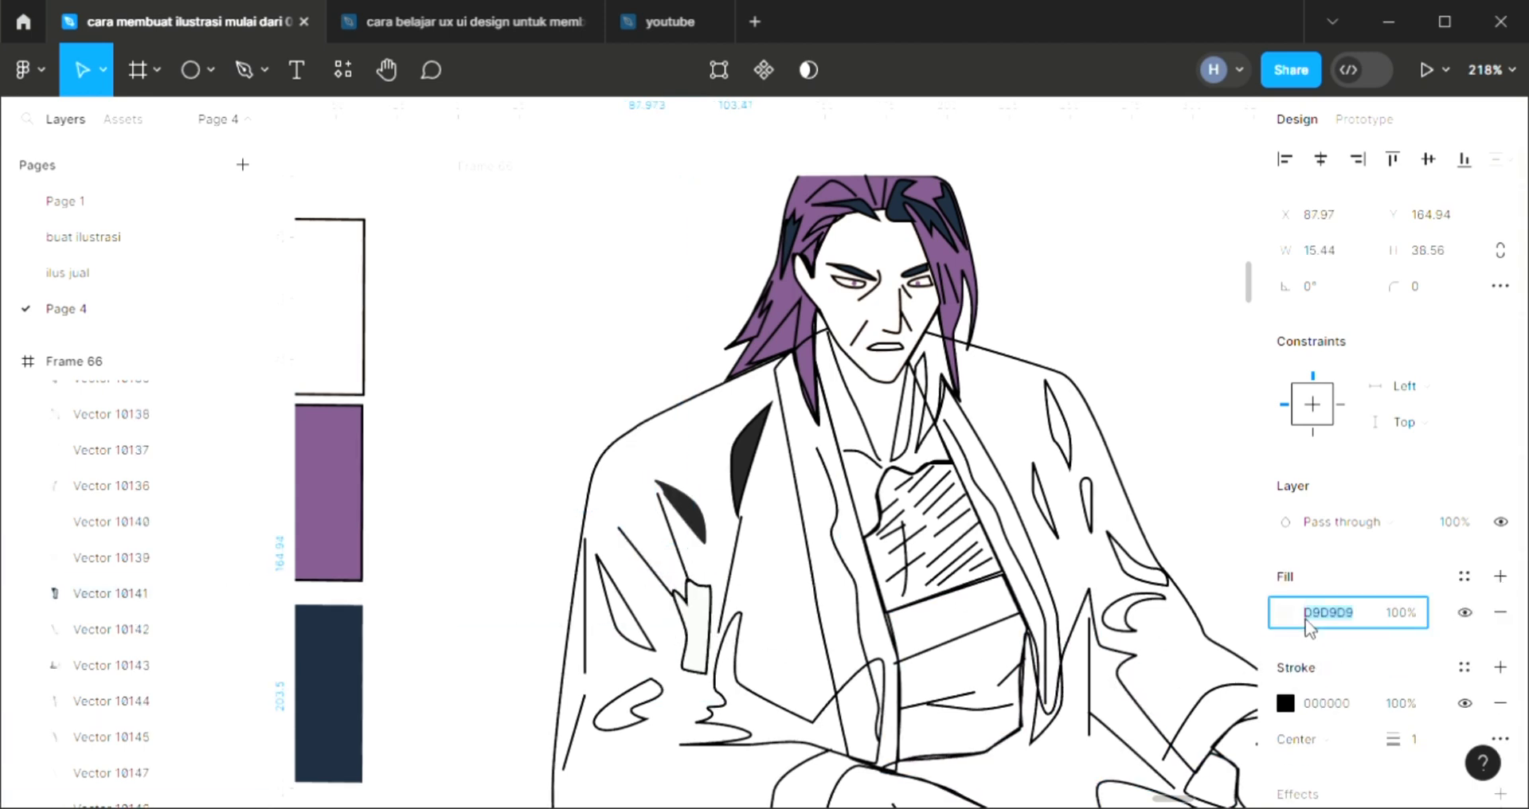
type("222")
key("Return")
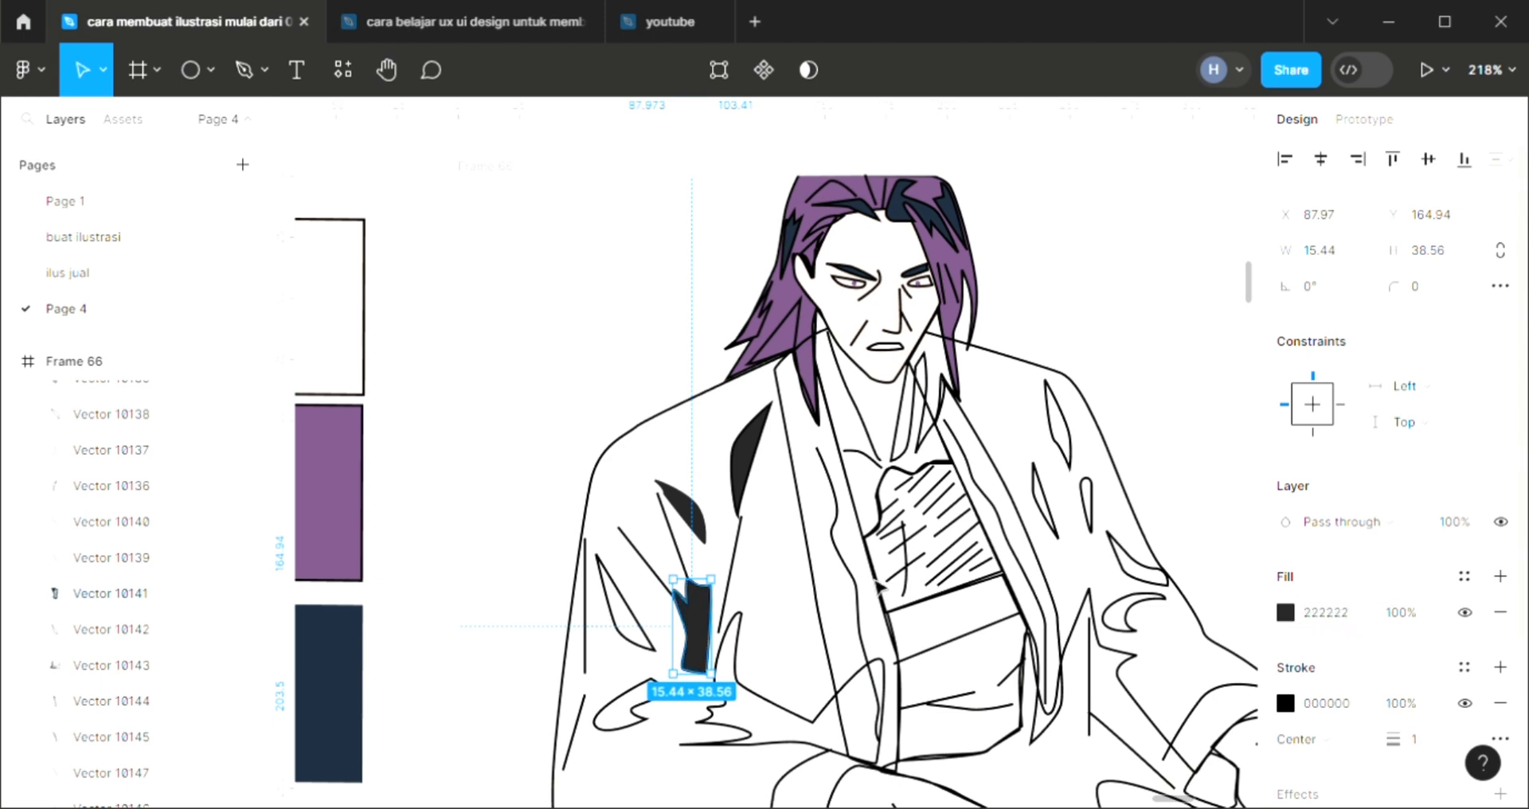
Add a 222222 fill to the slanted pointed fold near the outer edge of the left sleeve
left_click(626, 603)
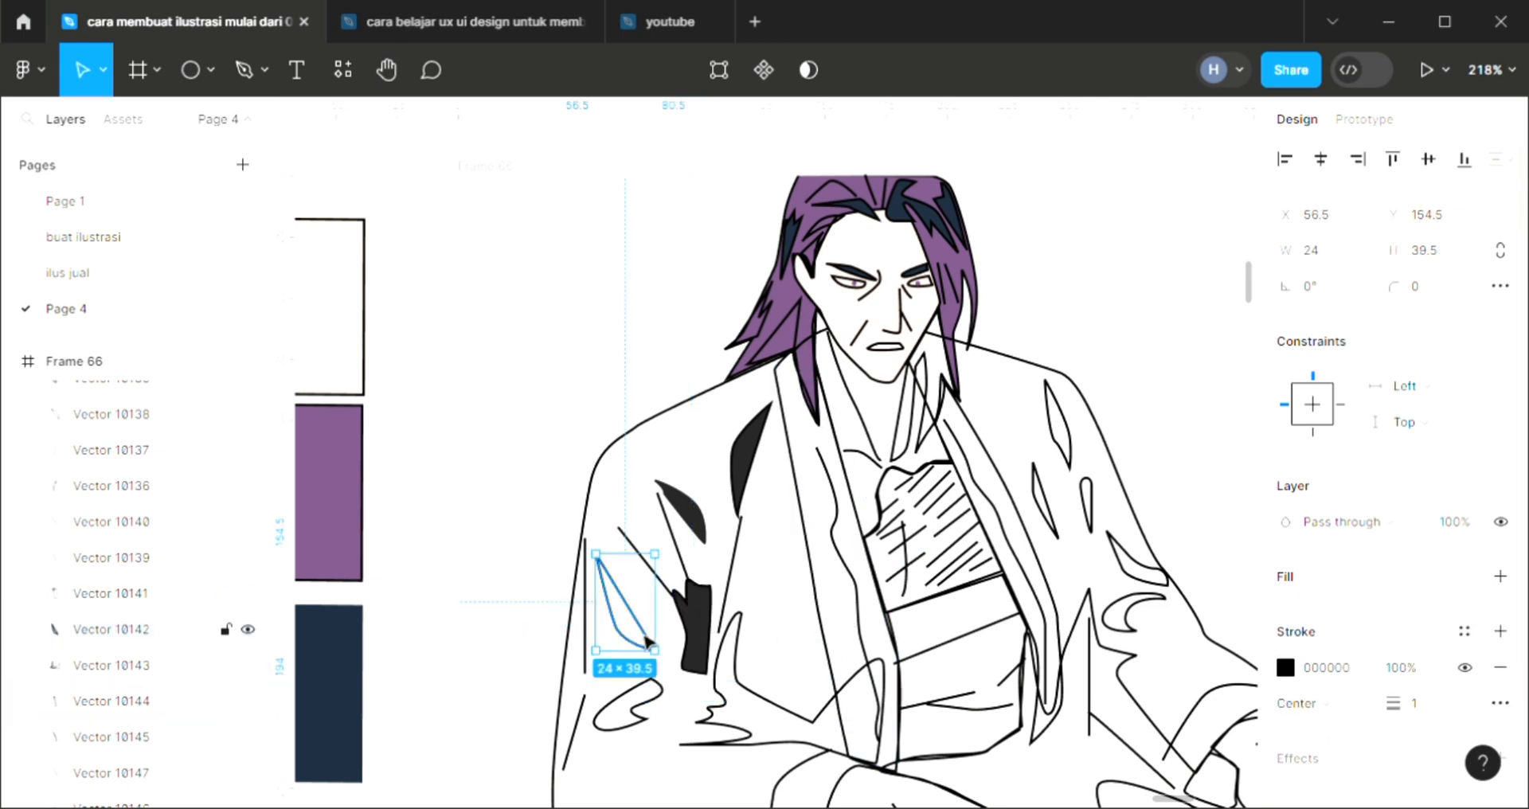
left_click(1501, 579)
left_click(1314, 615)
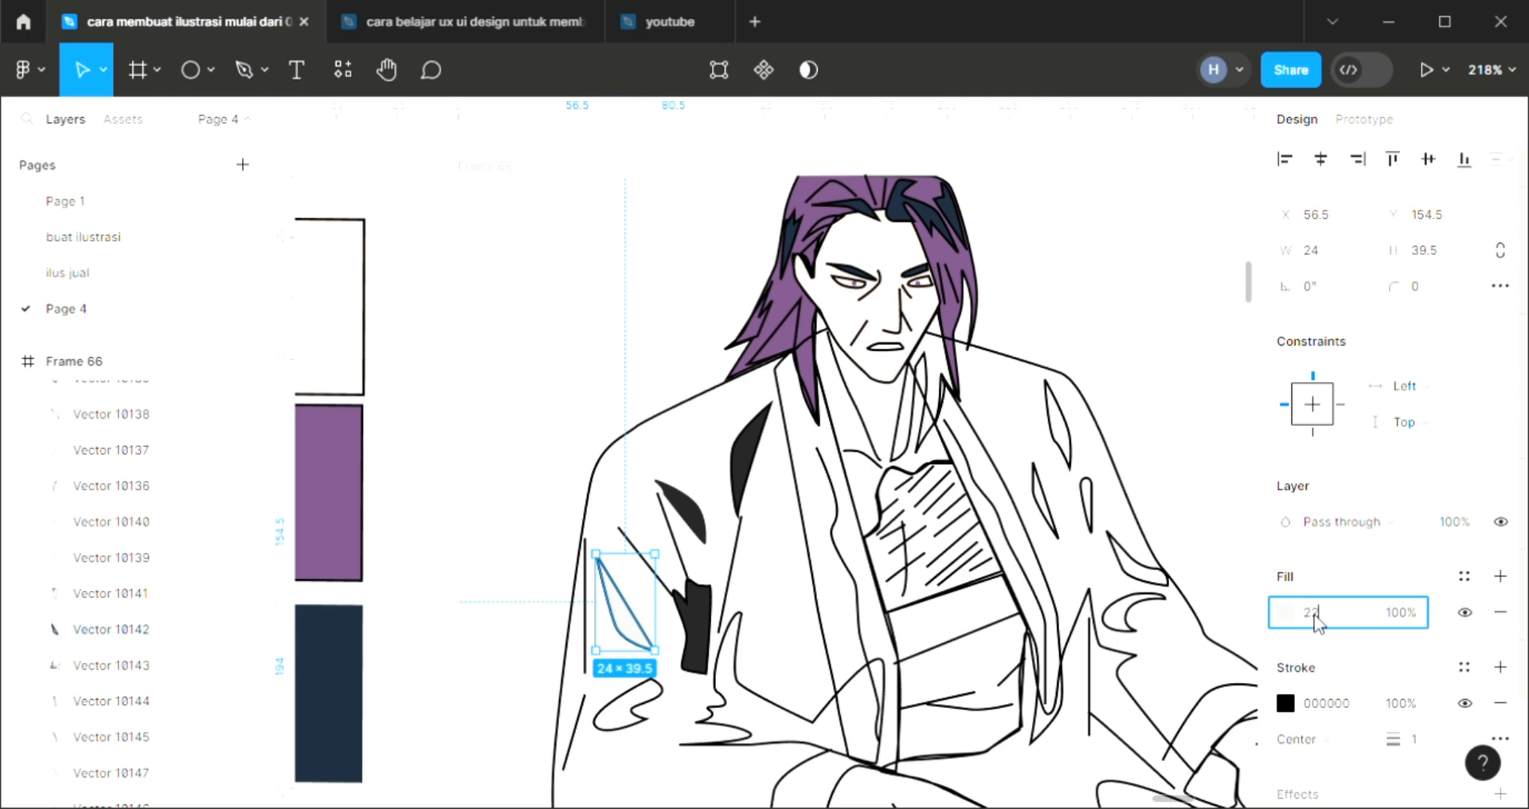
key("Return")
Add a 222222 fill to the small curved fold low on the left sleeve, beneath the slanted pointed one
scroll(956, 677, "down", 1)
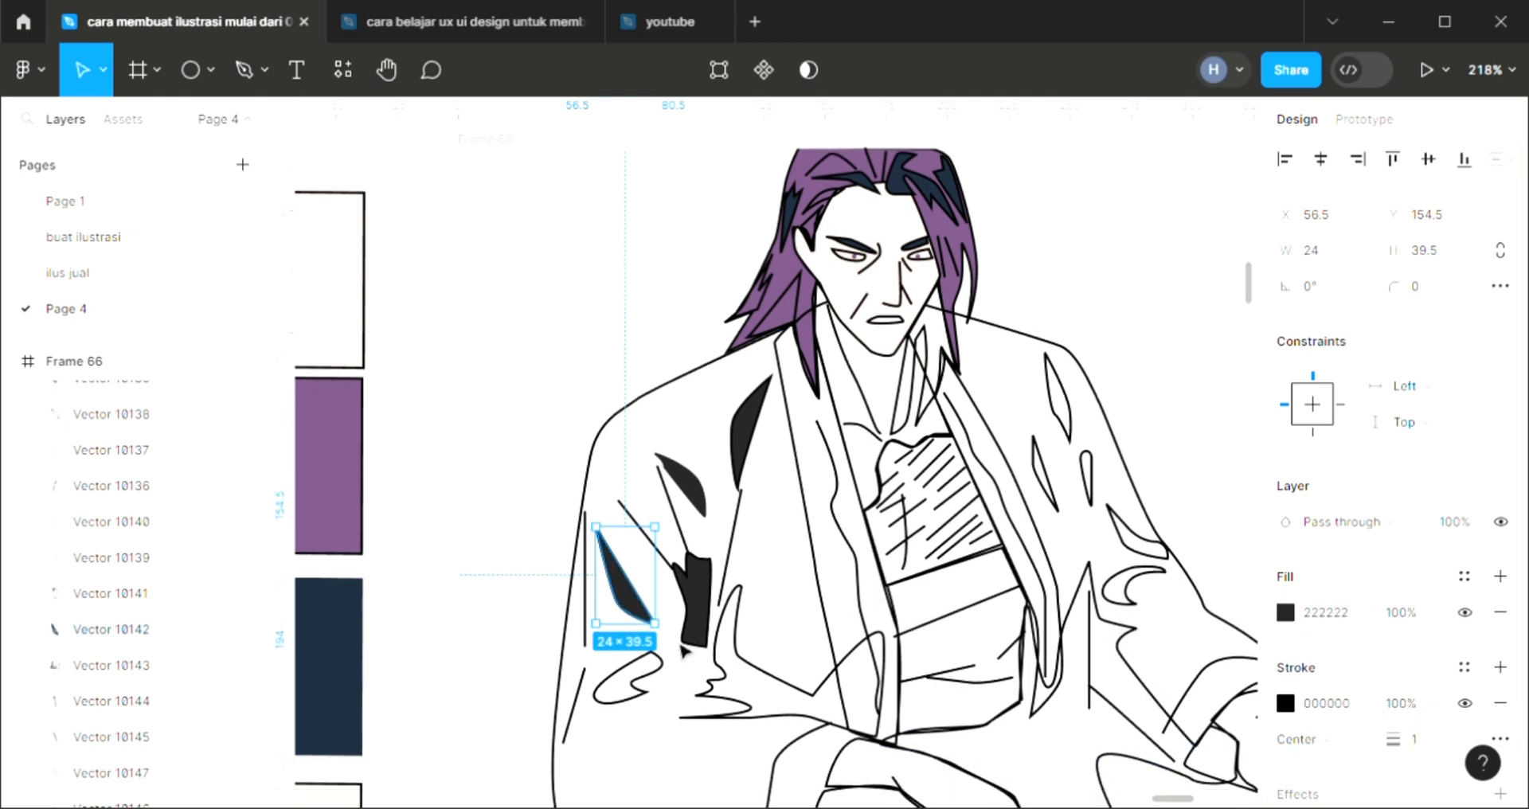
left_click(628, 676)
left_click(1501, 579)
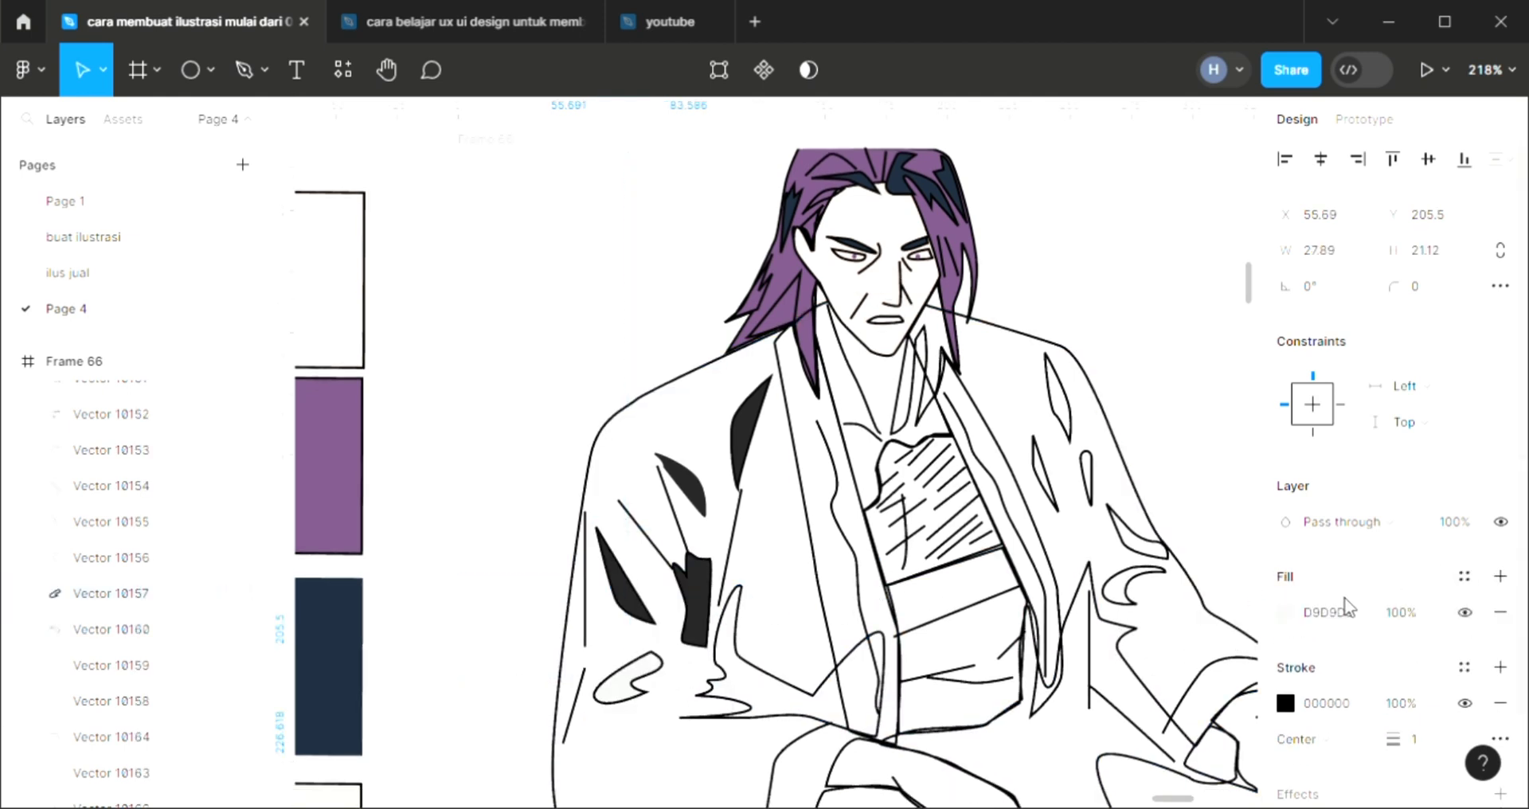
left_click(1338, 614)
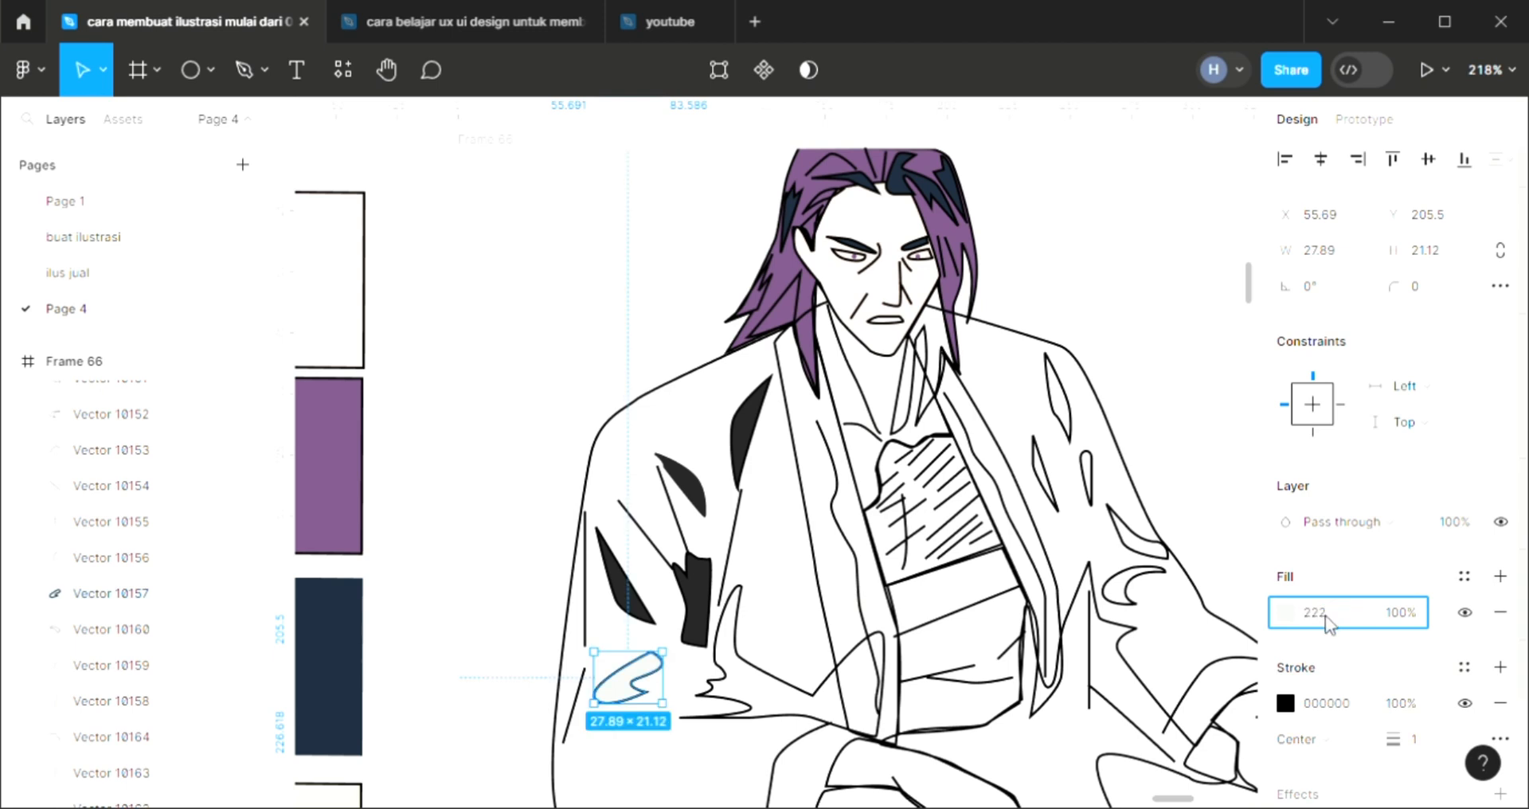
key("Return")
Add a 222222 fill to the large jagged fold running from the left sleeve's elbow to the robe opening
scroll(1002, 617, "down", 1)
left_click(873, 676)
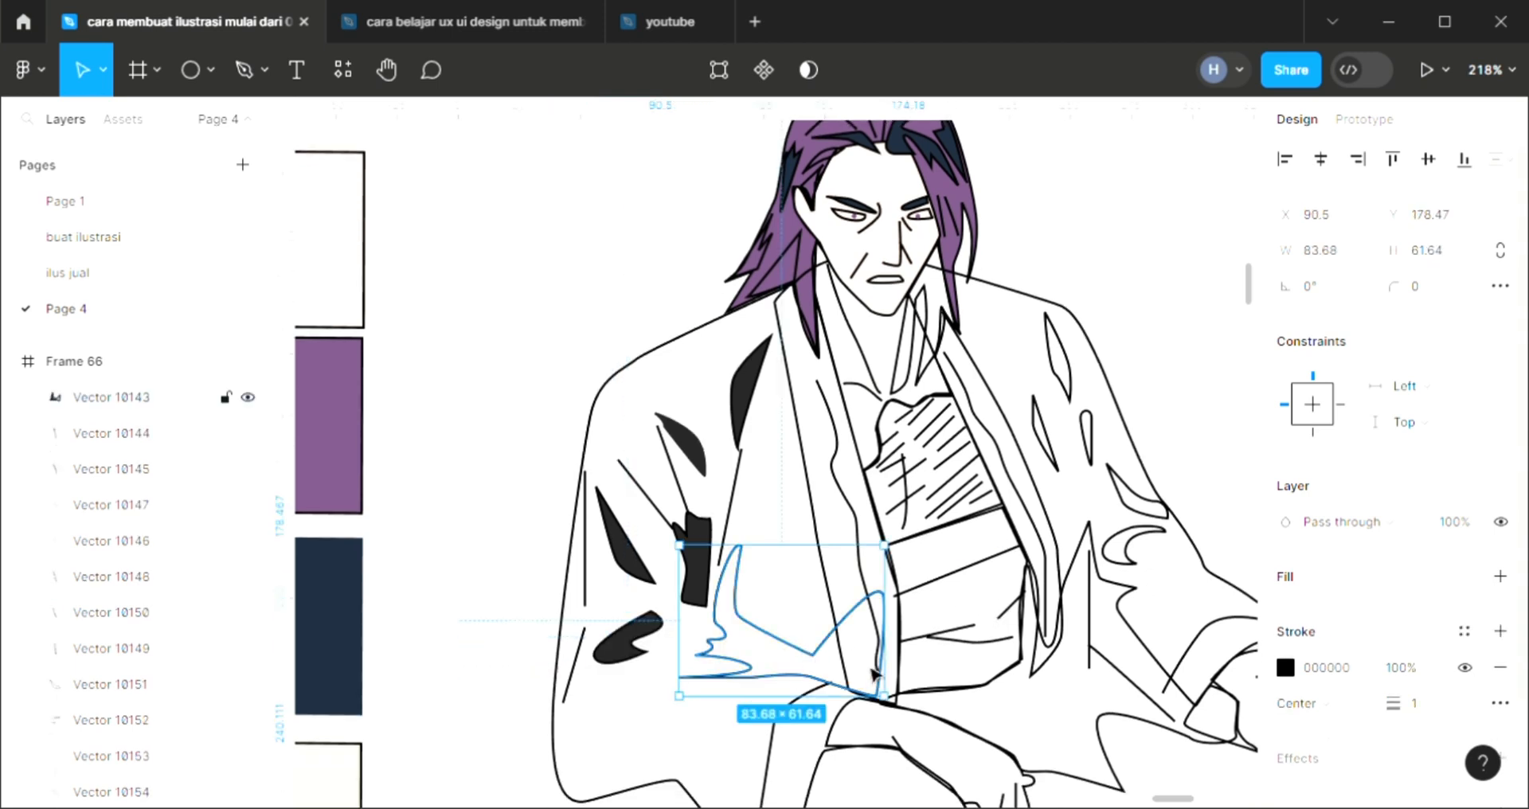
left_click(1501, 578)
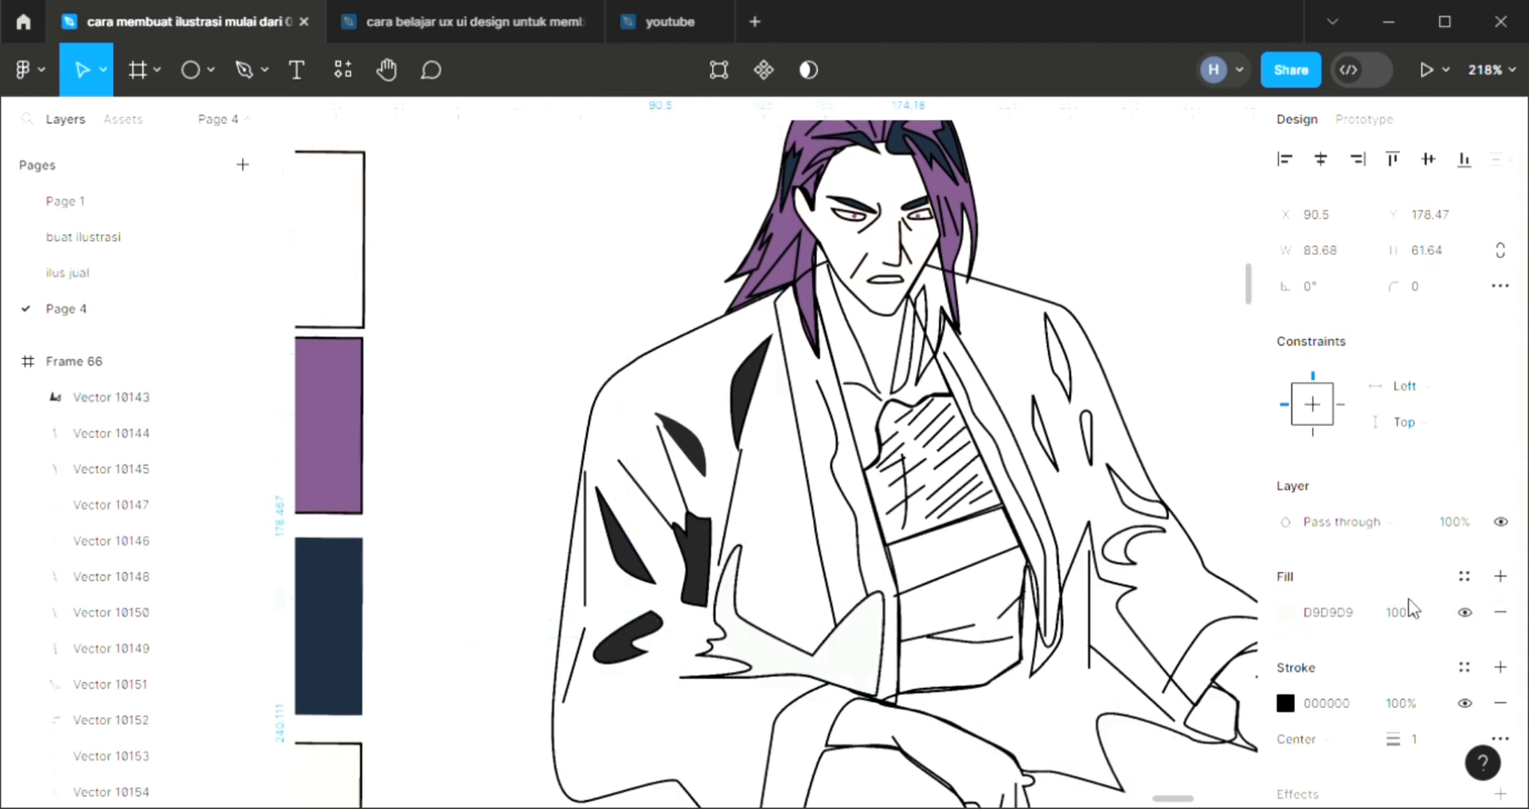
left_click(1362, 615)
type("222")
key("Return")
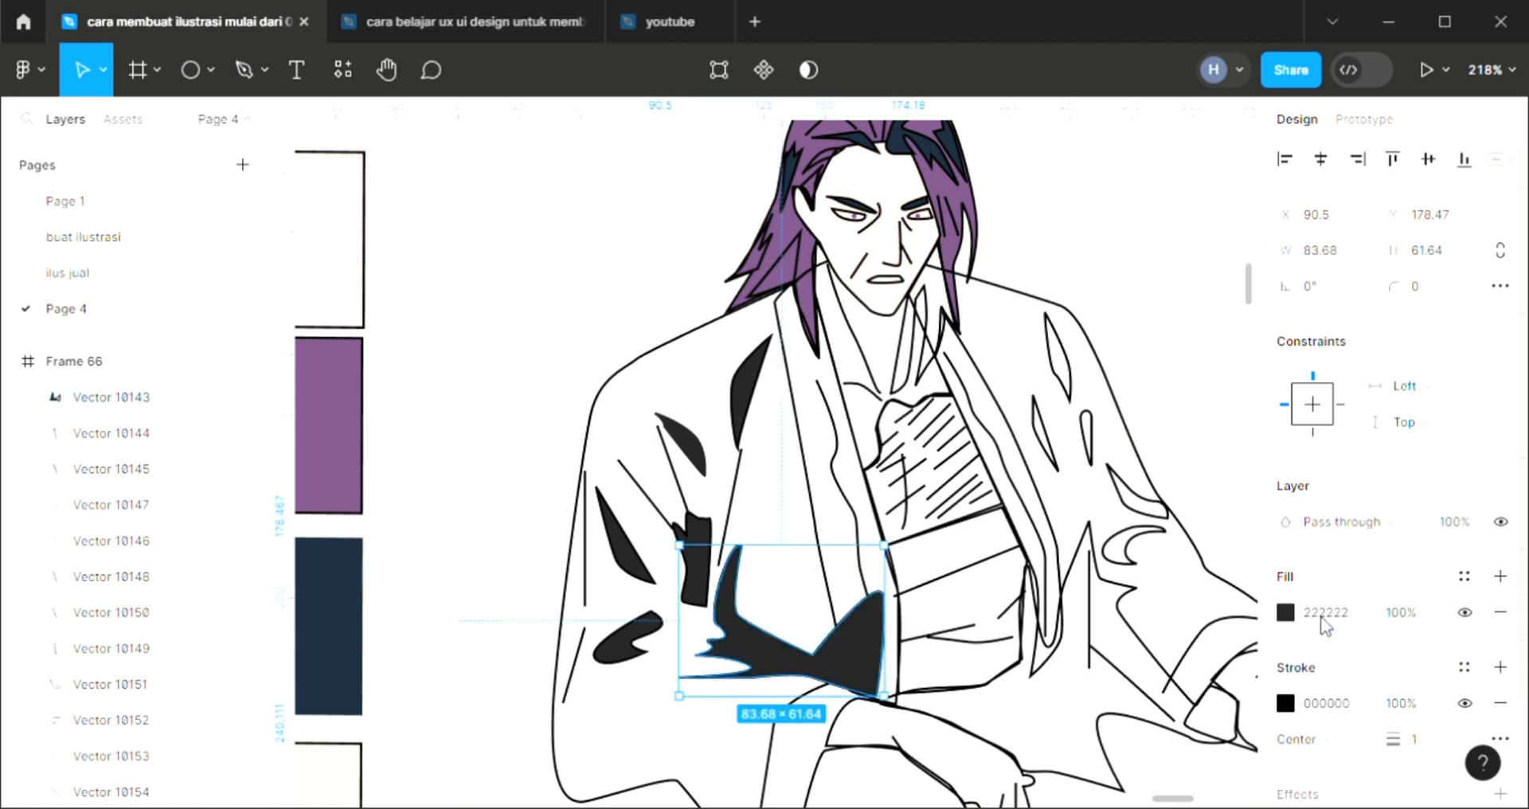
Add a 222222 fill to the uppermost elongated pointed fold near the shoulder of the right sleeve
scroll(1095, 609, "down", 1)
left_click(1058, 323)
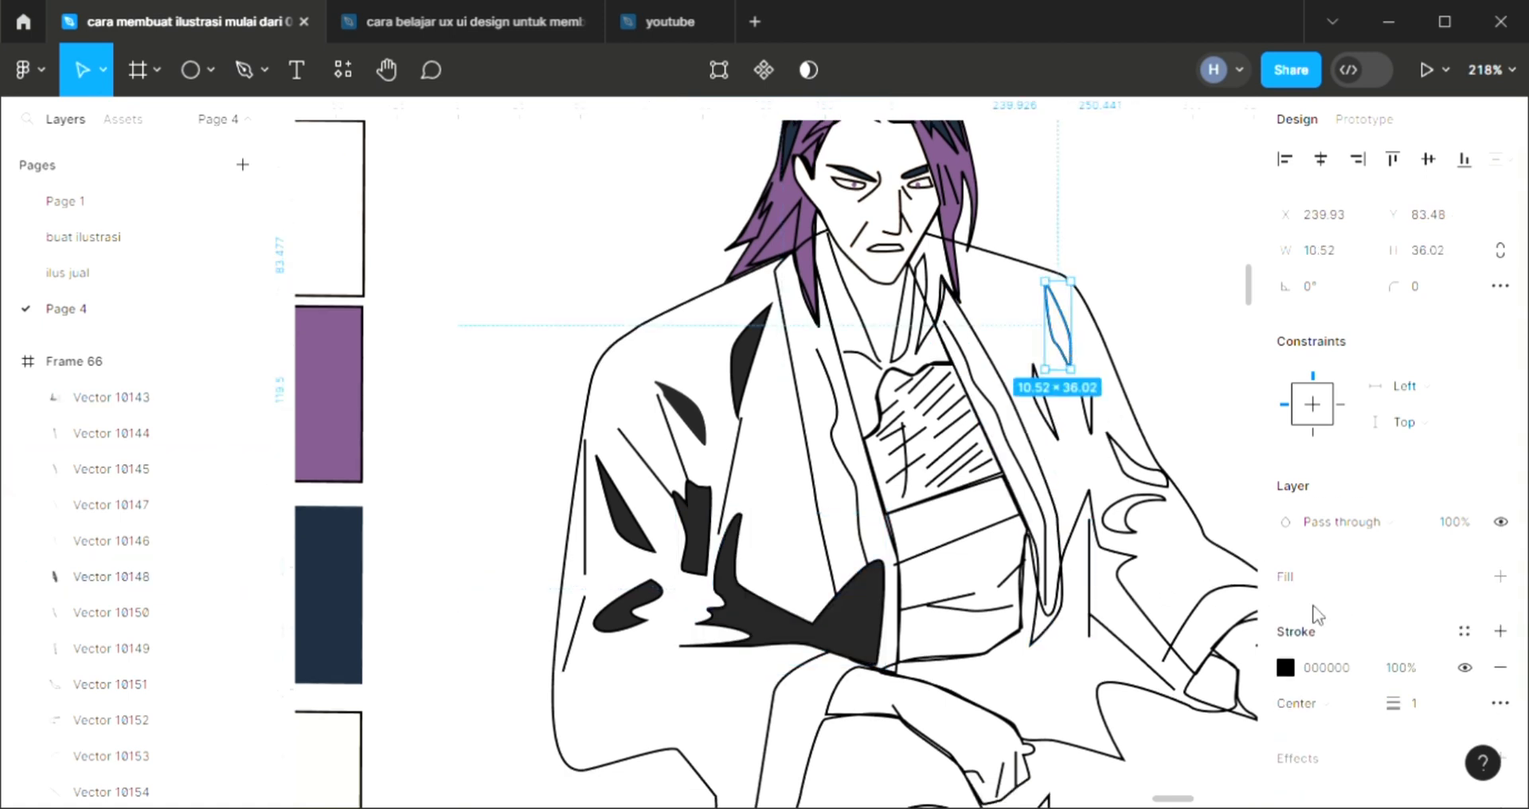
left_click(1501, 576)
left_click(1330, 614)
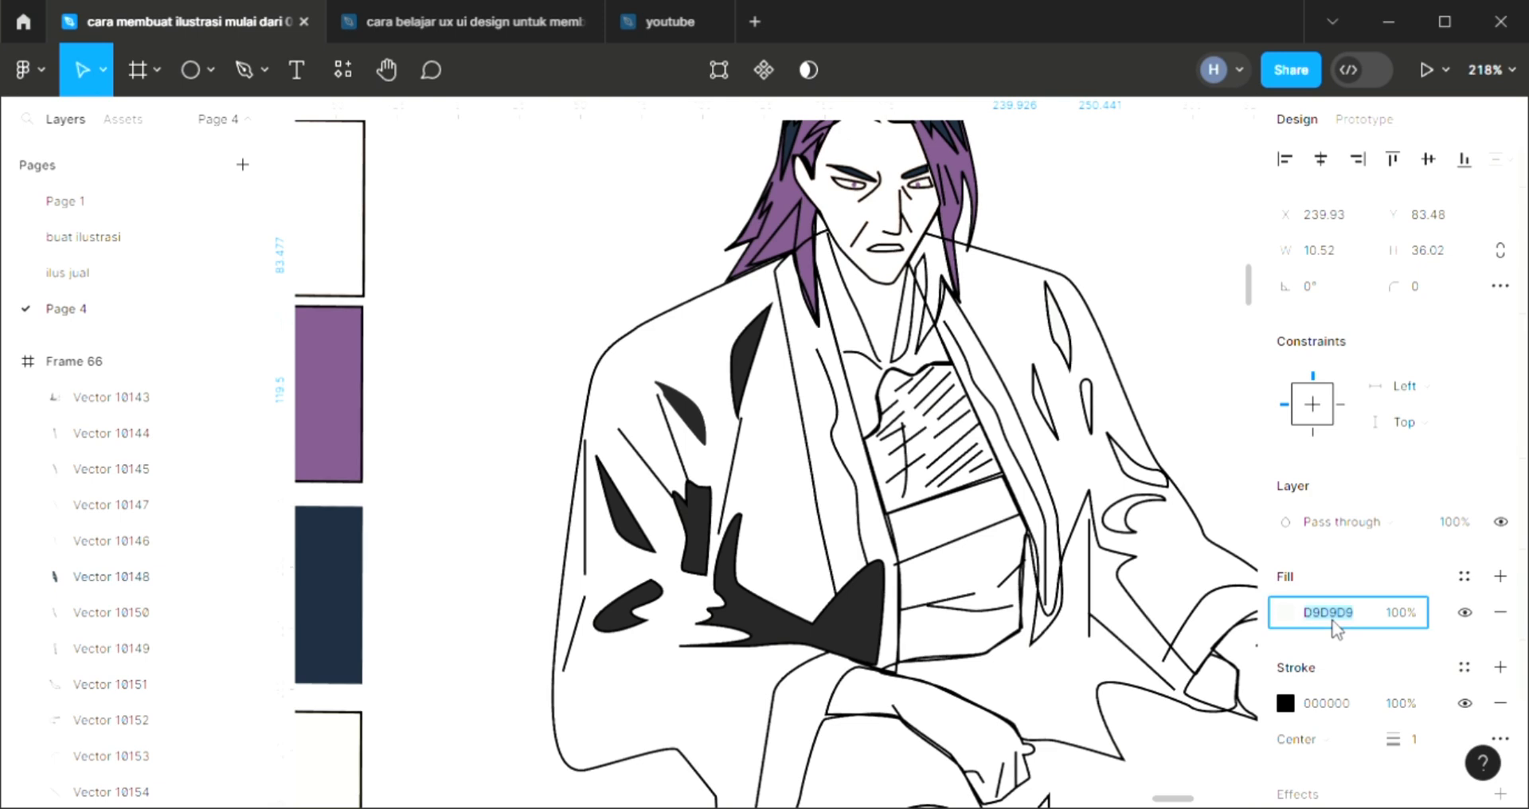
type("222")
key("Return")
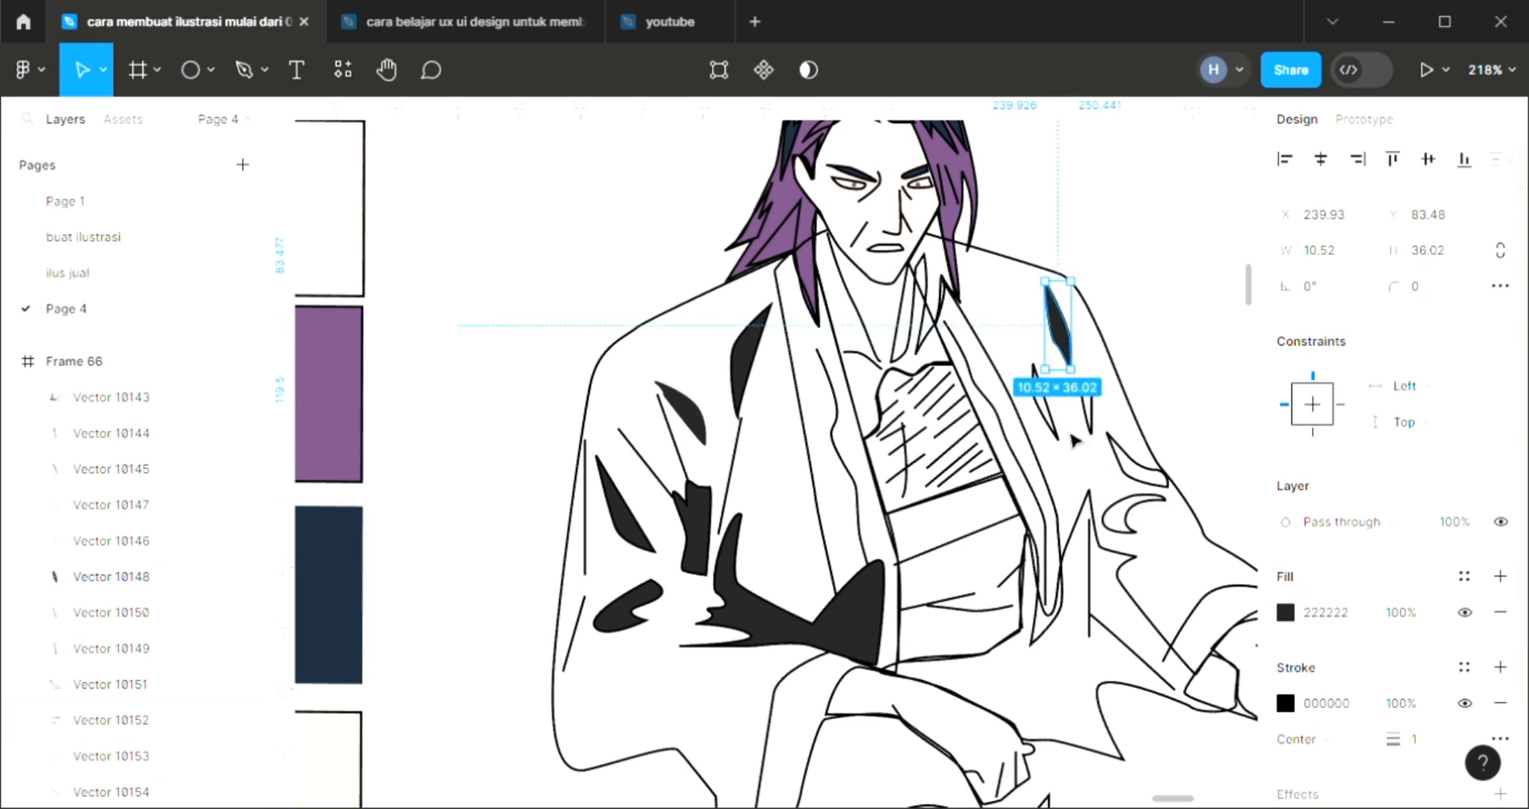
Add a 222222 fill to the narrow triangular fold just below the shoulder fold, beside the right lapel
left_click(1050, 415)
left_click(1501, 577)
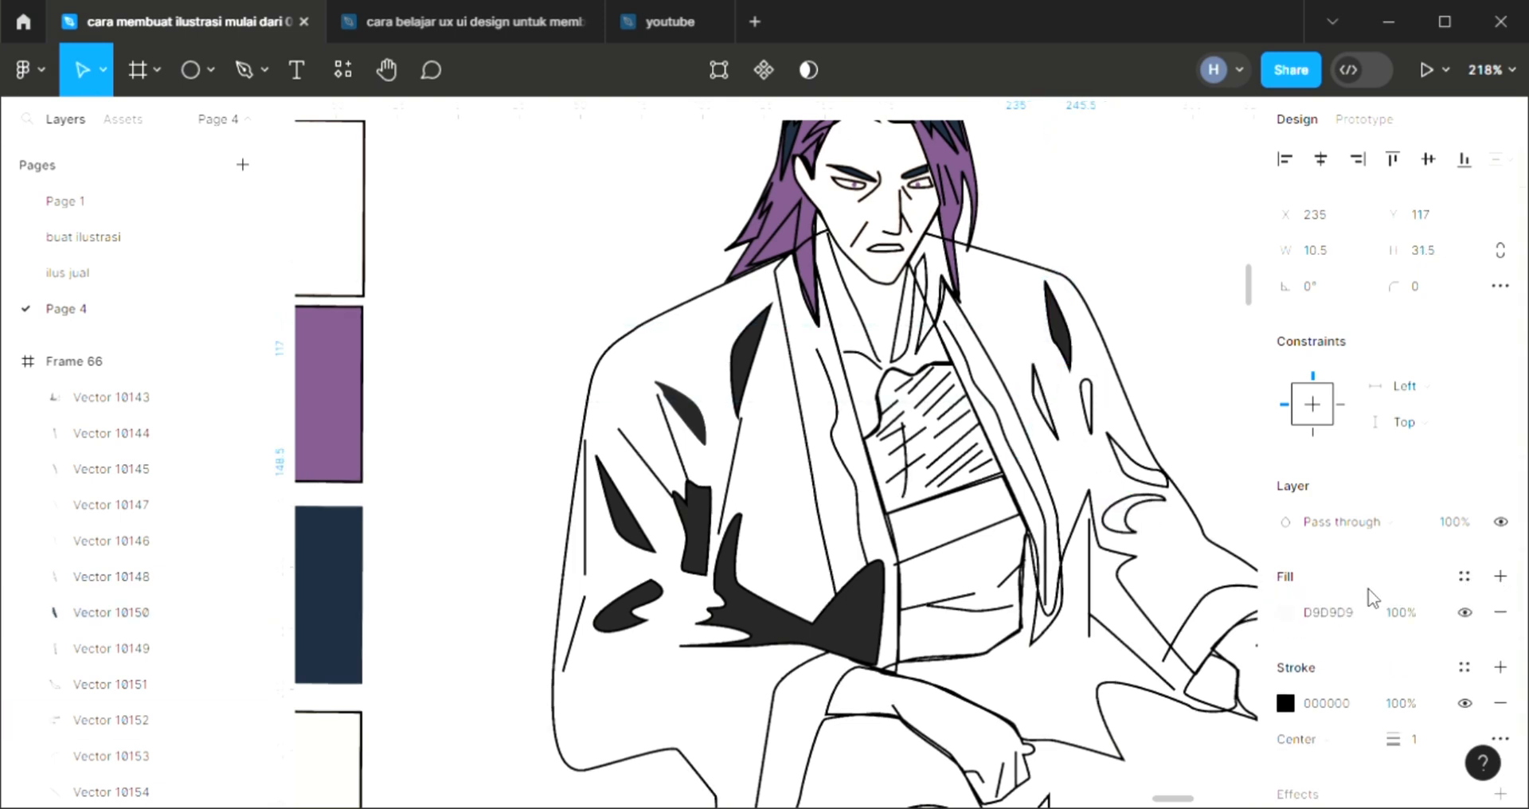
type("22")
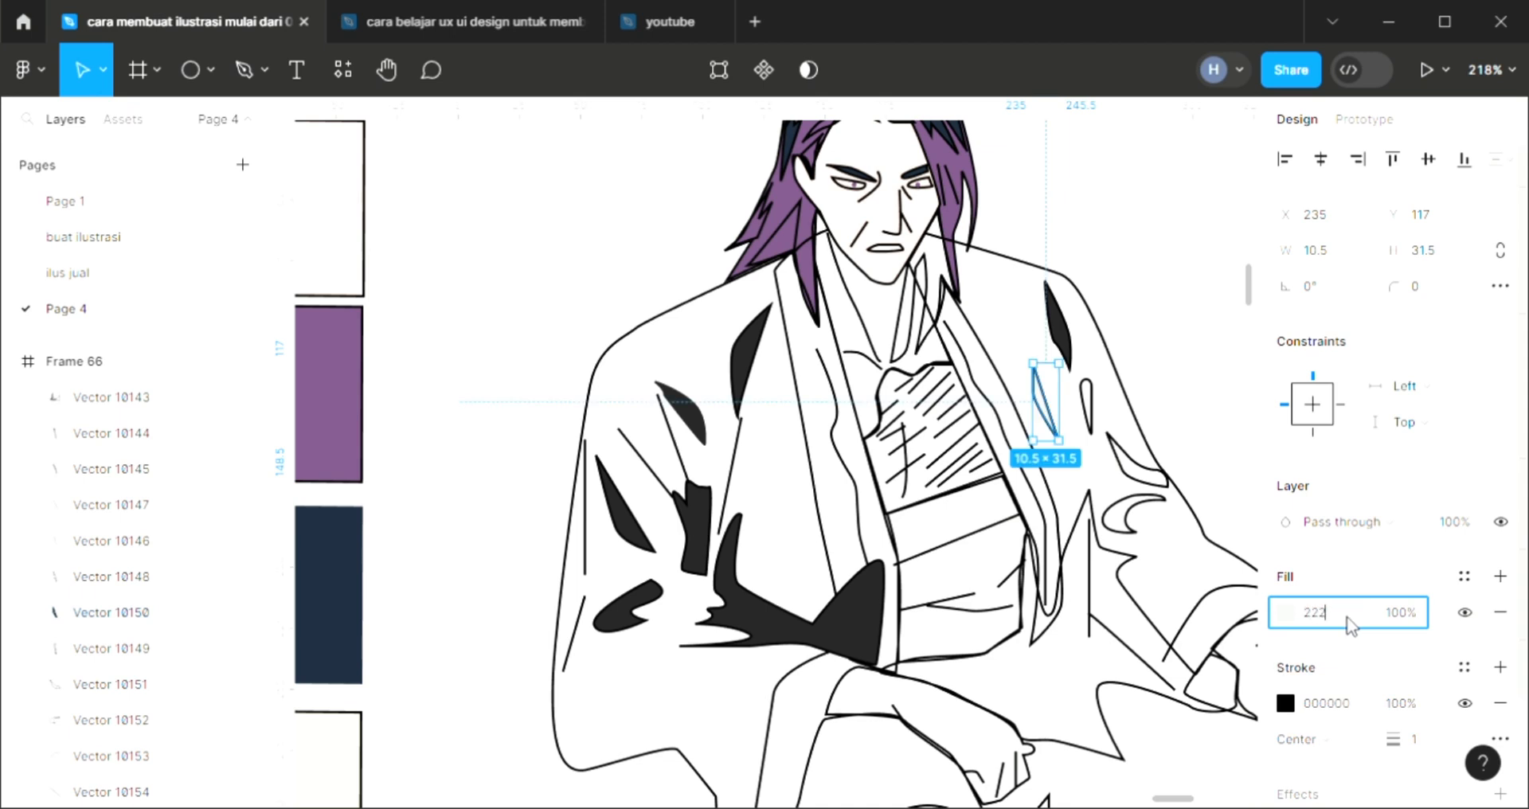
type("2")
key("Return")
Add a 222222 fill to the thin, small vertical fold in the middle of the right sleeve
key("Tab")
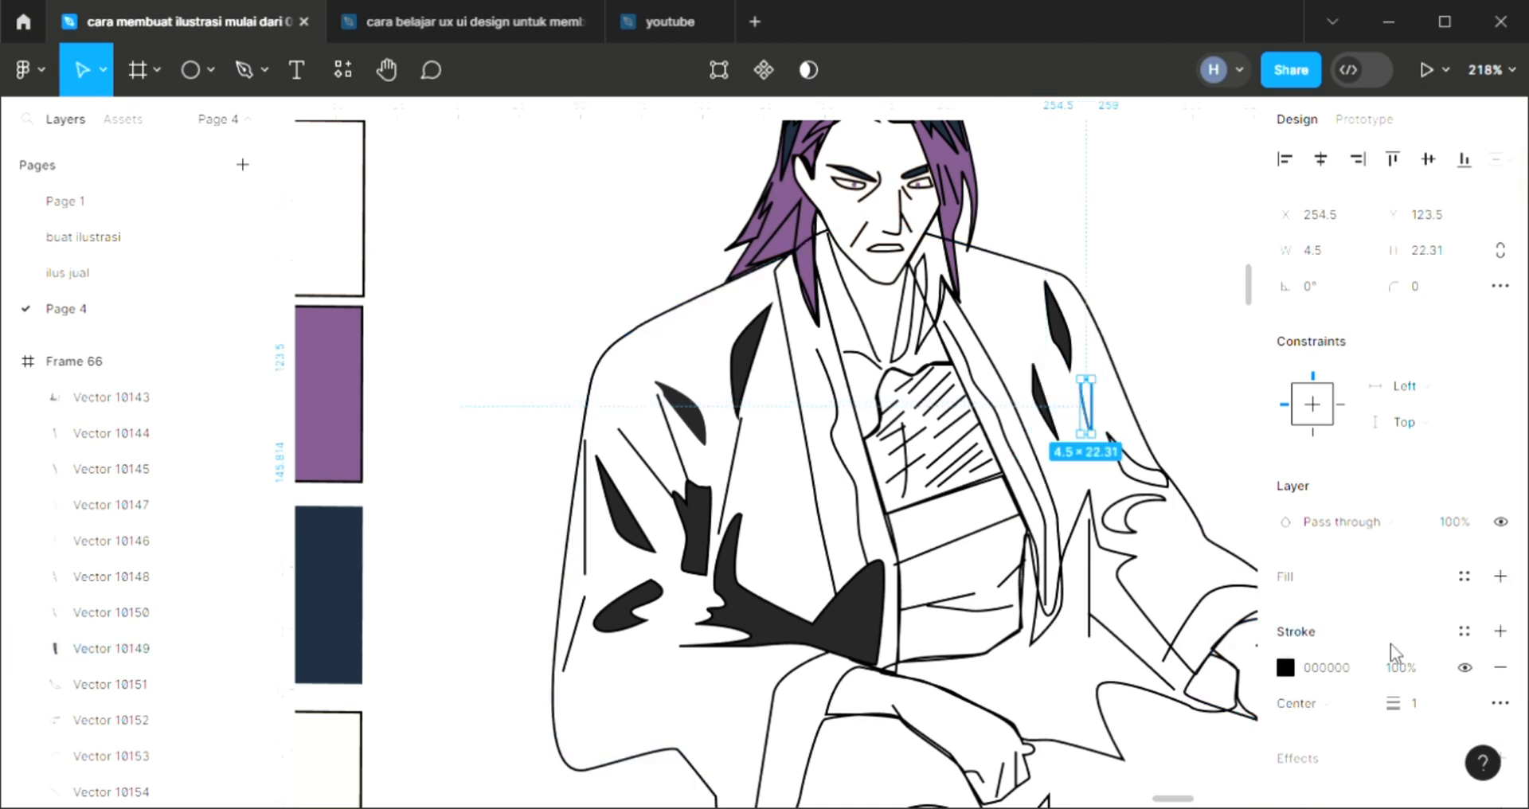
left_click(1501, 576)
type("222")
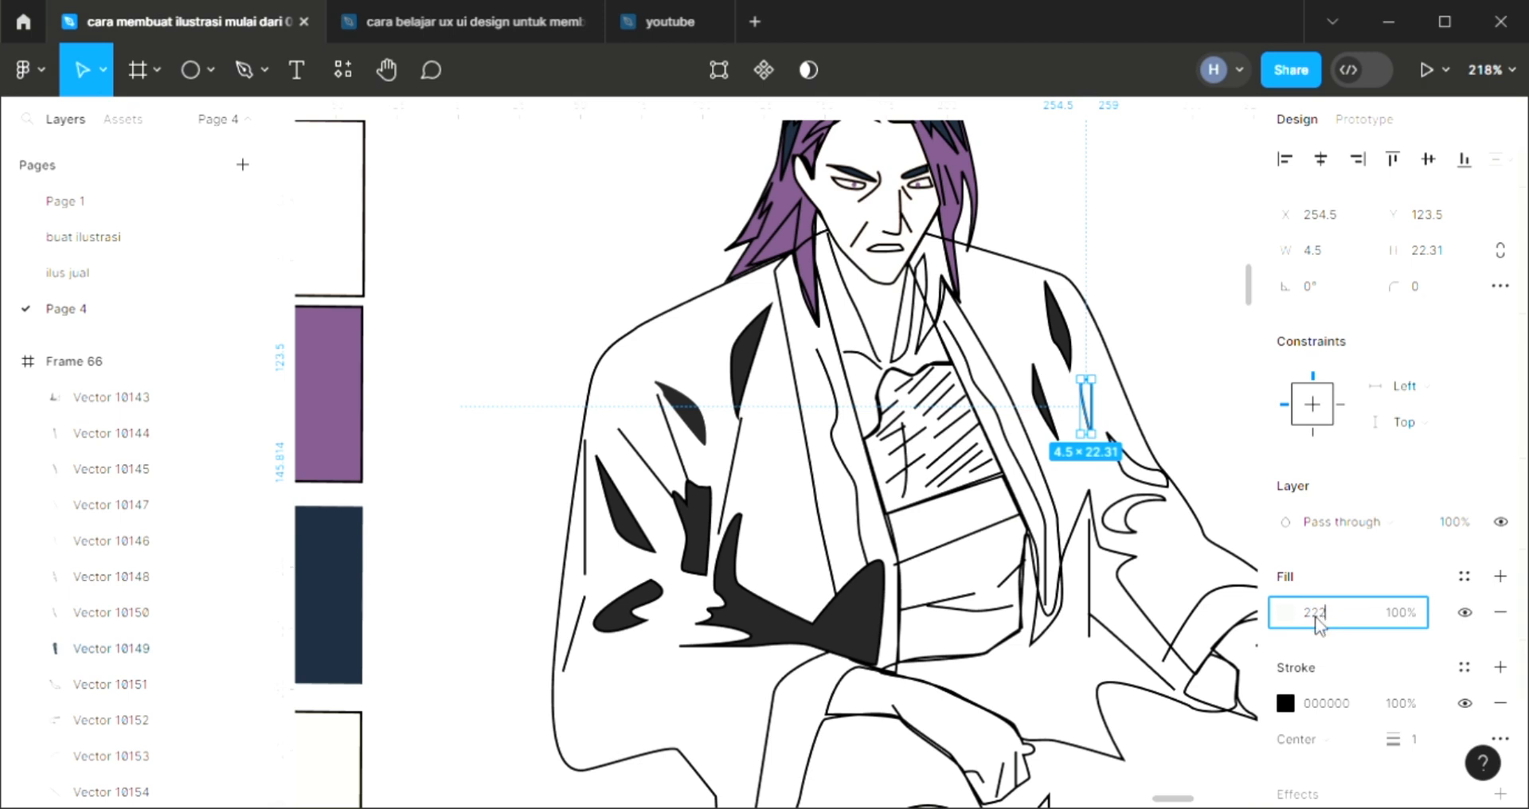
key("Return")
Add a 222222 fill to the curved, slanted fold at the outer edge of the right sleeve
key("Tab")
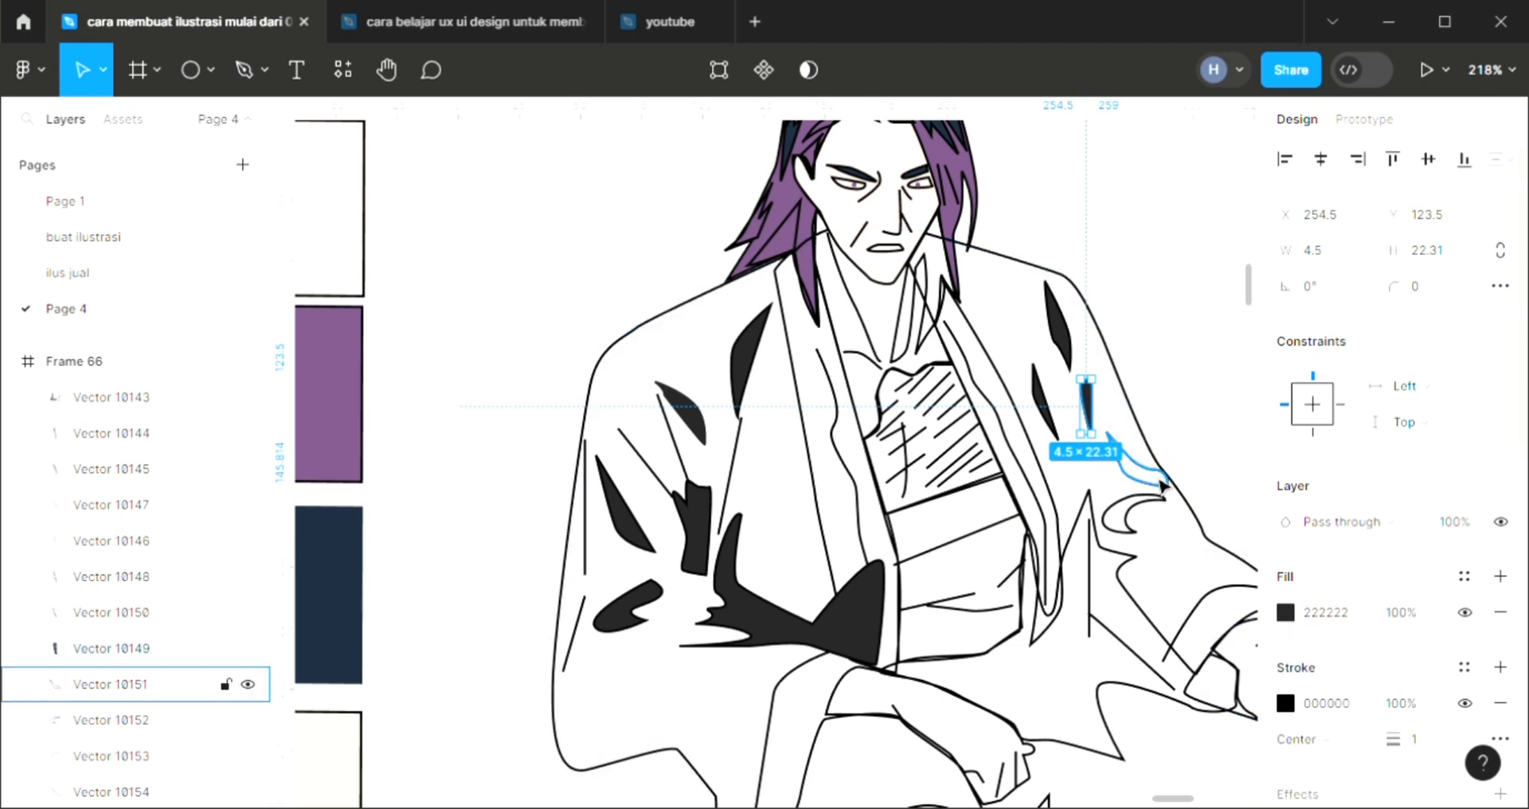
left_click(1500, 576)
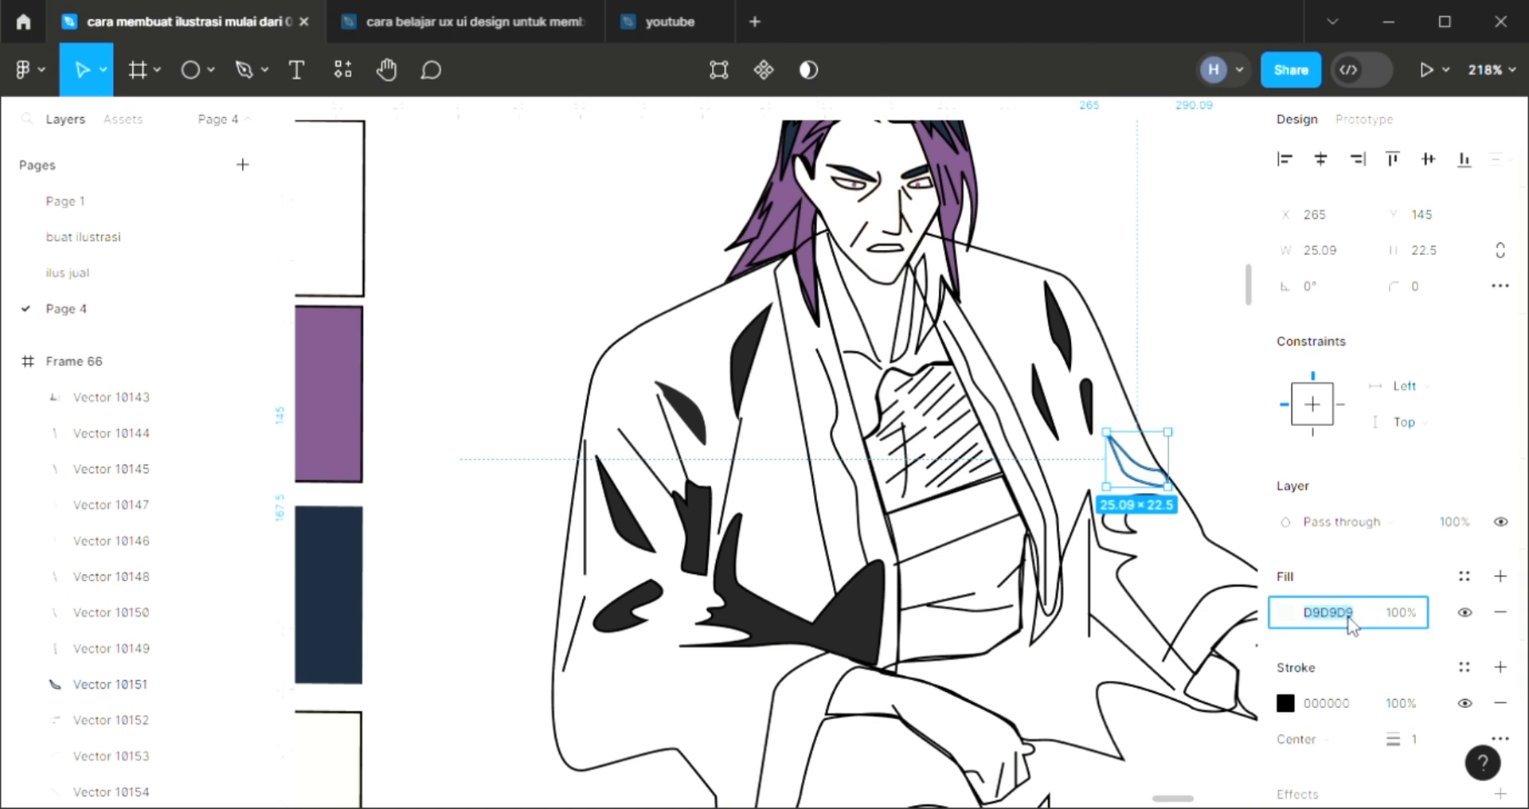
left_click(1346, 625)
type("222")
key("Return")
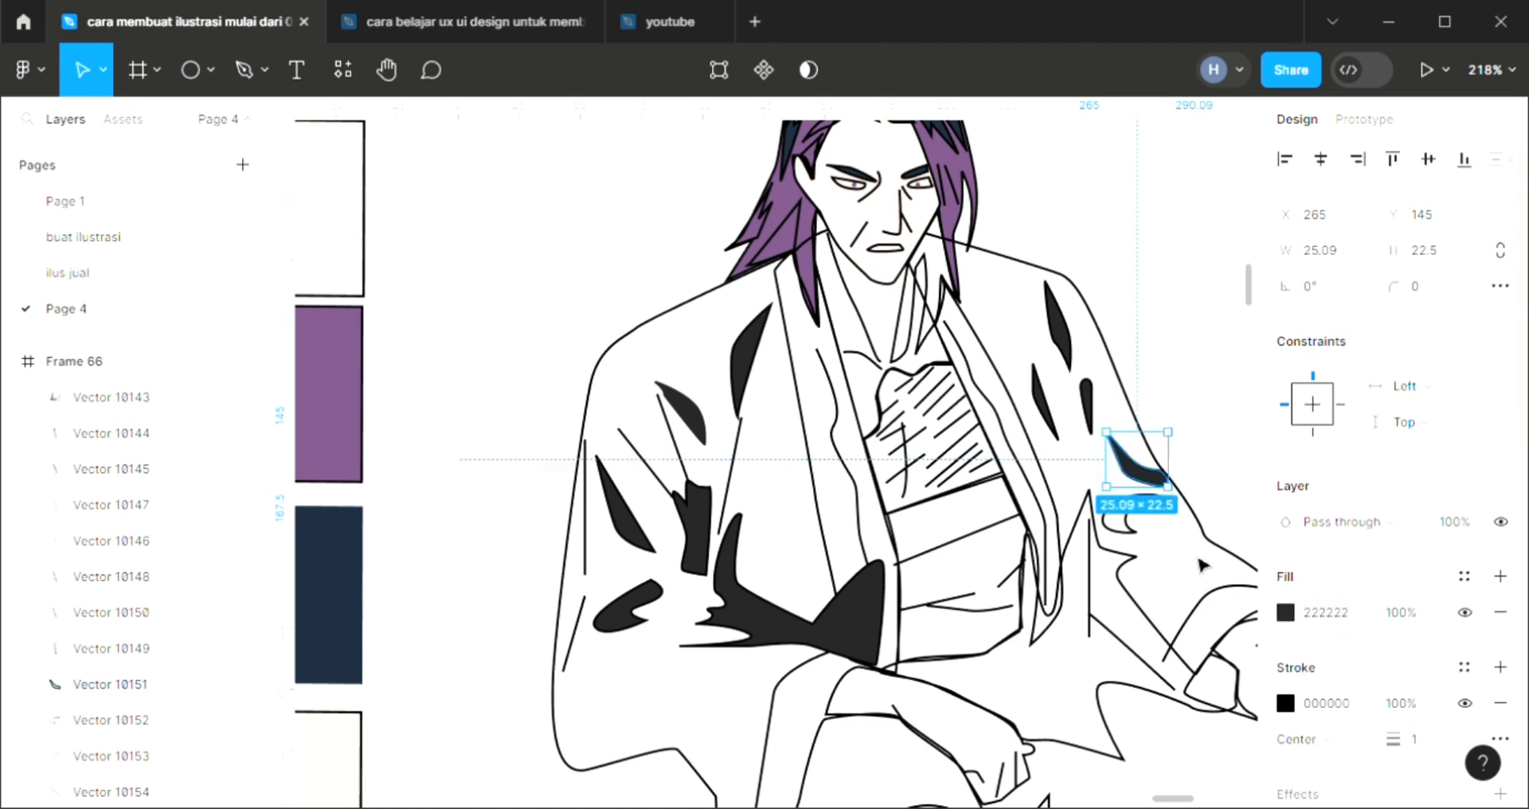
Add a 222222 fill to the crescent-shaped fold on the right sleeve, beneath the curved slanted one
key("Tab")
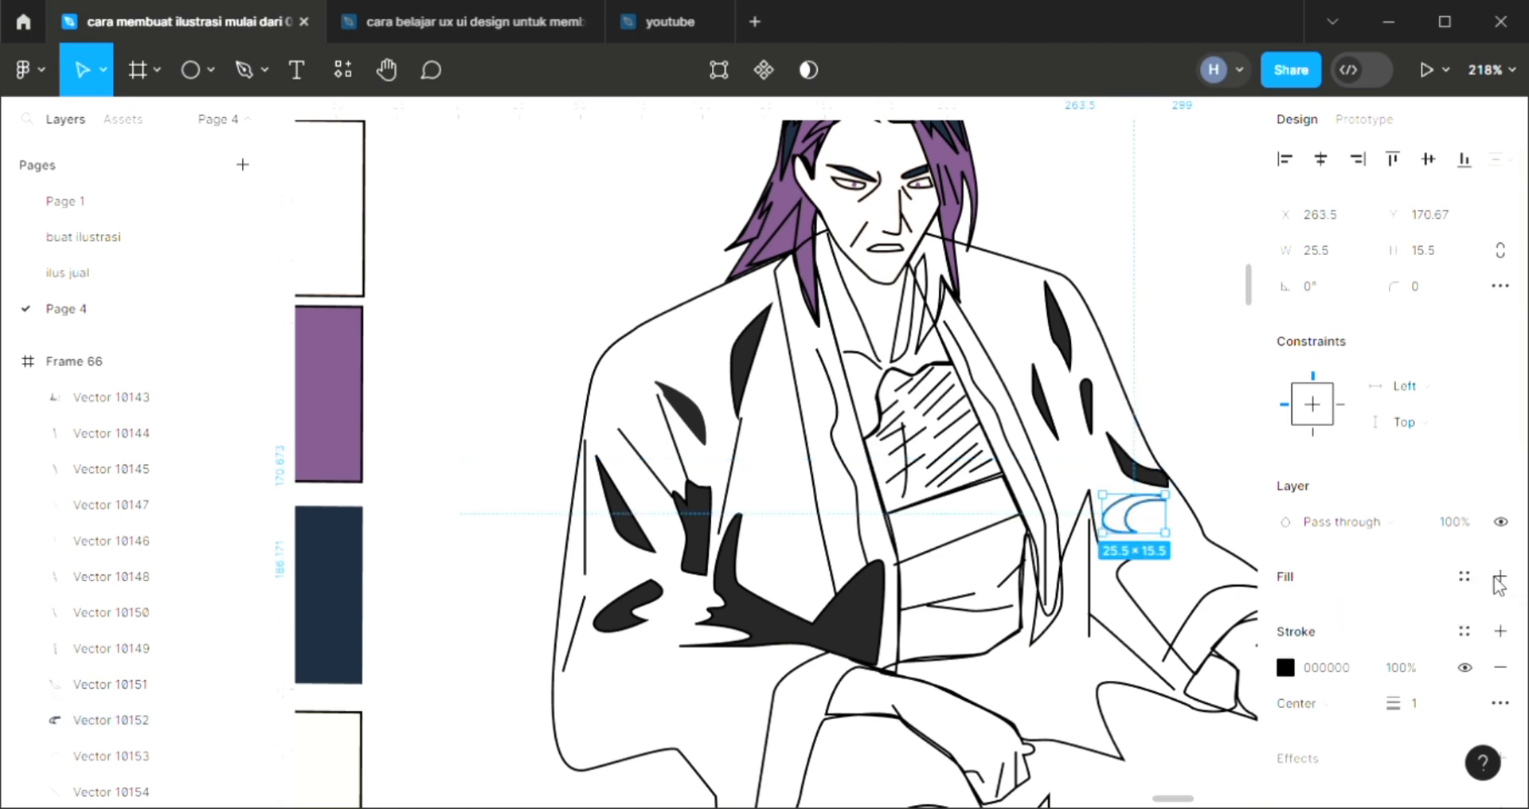
left_click(1500, 577)
left_click(1344, 614)
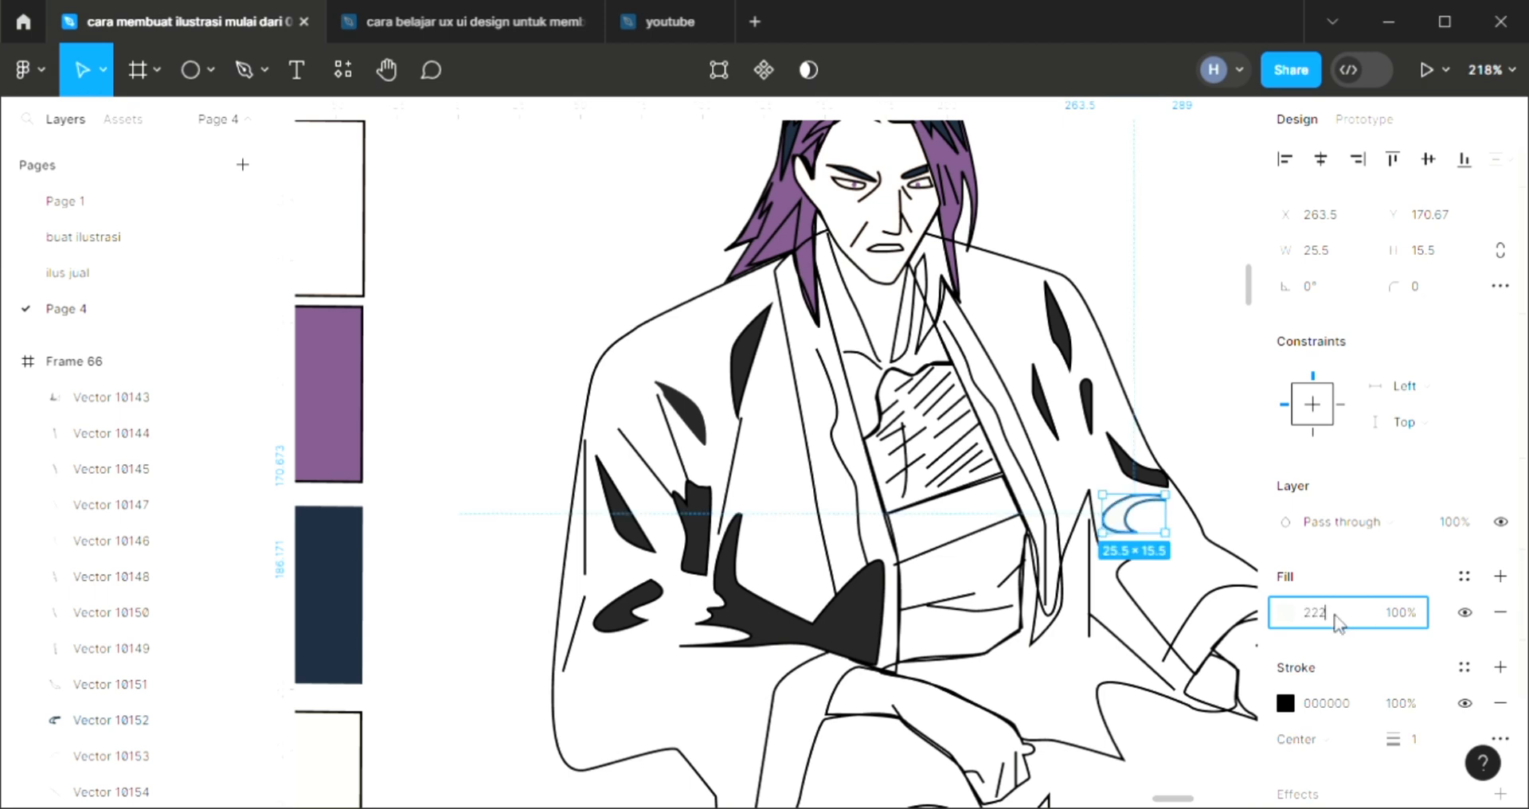
key("Return")
Add a fill to the left robe lapel and send the lapel backward behind its inner fold lines
scroll(731, 629, "down", 2)
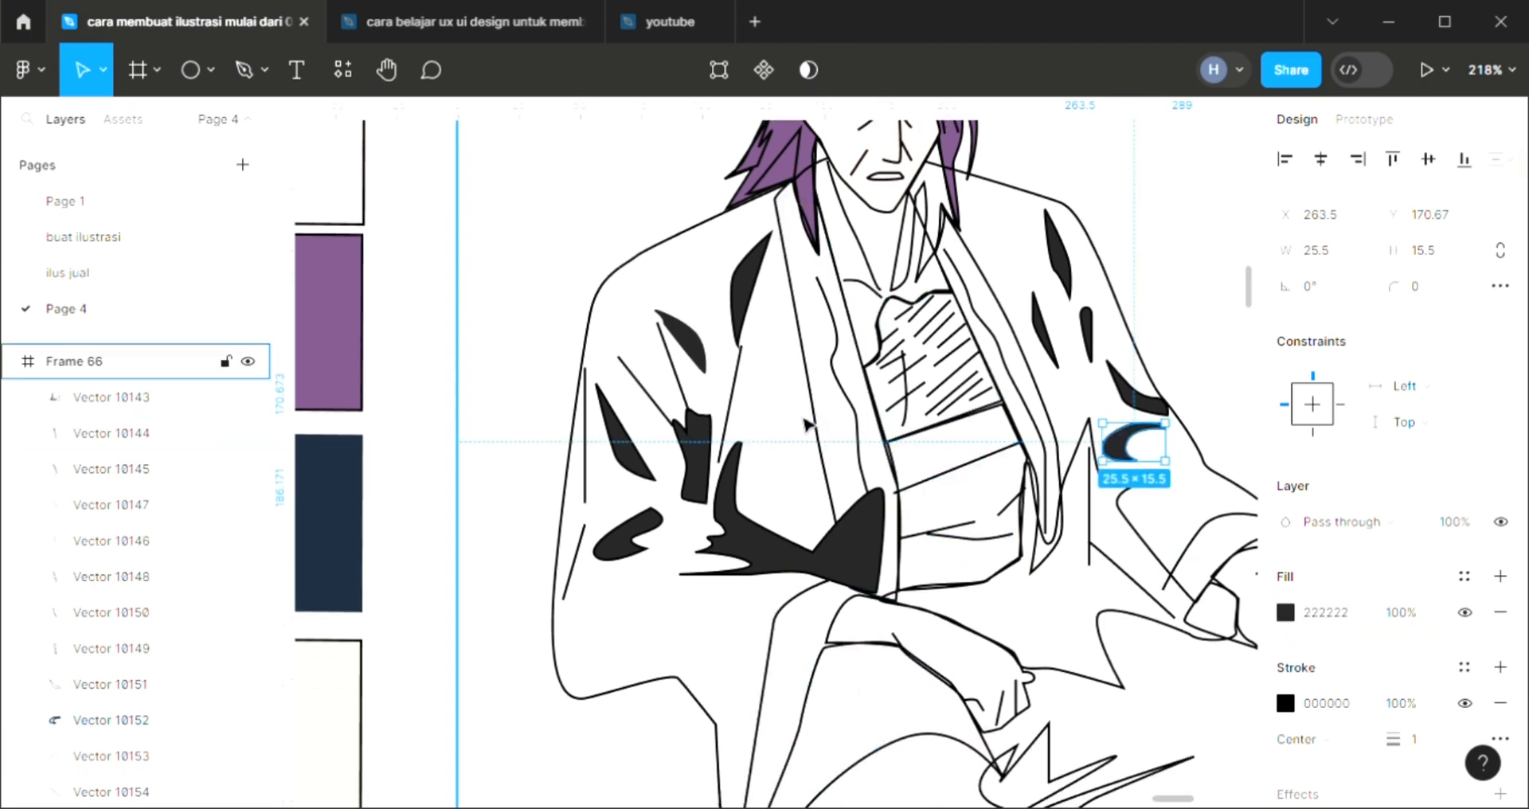
scroll(802, 422, "down", 2)
left_click(144, 433)
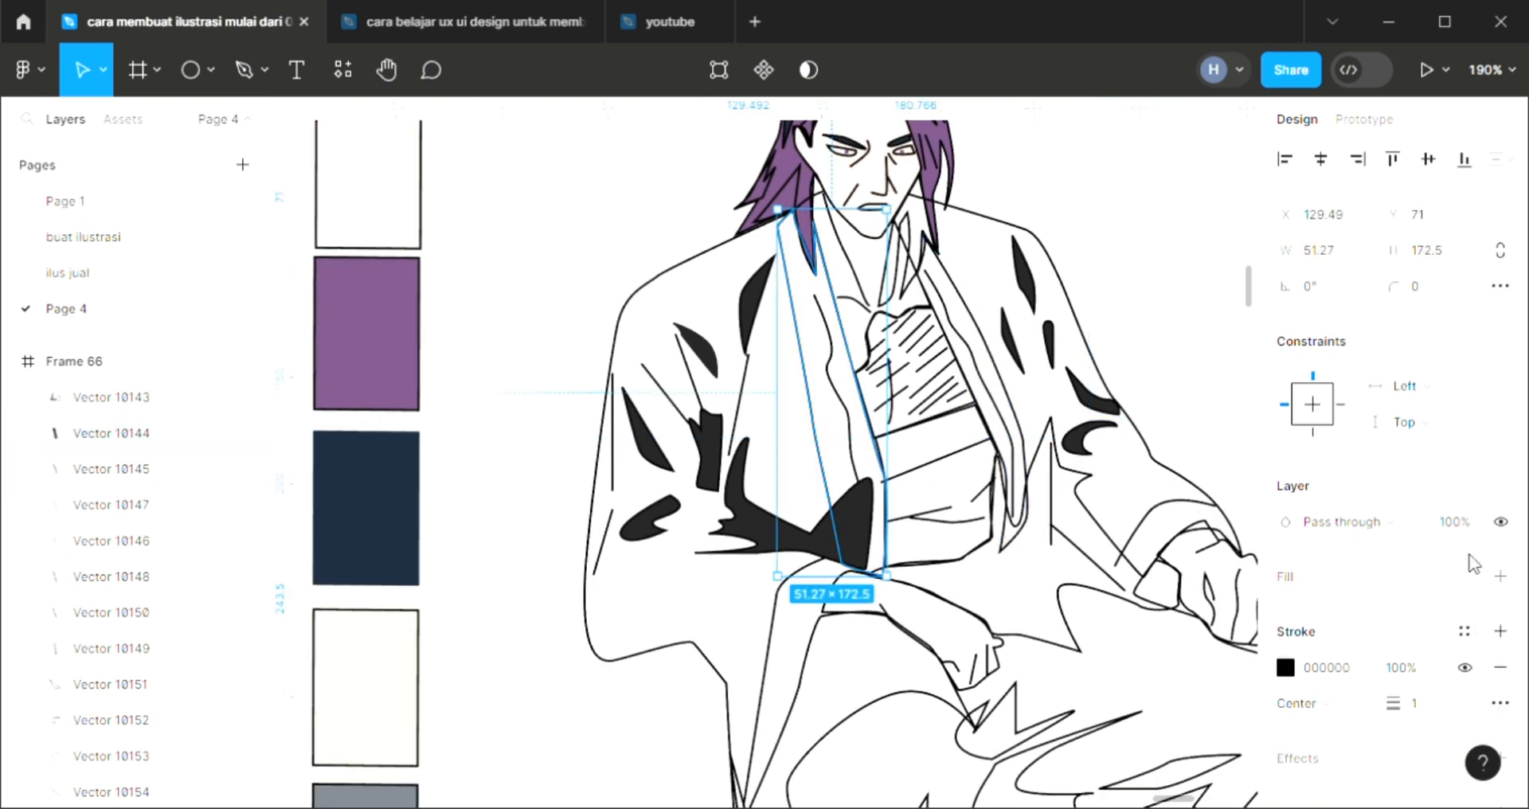
left_click(1499, 575)
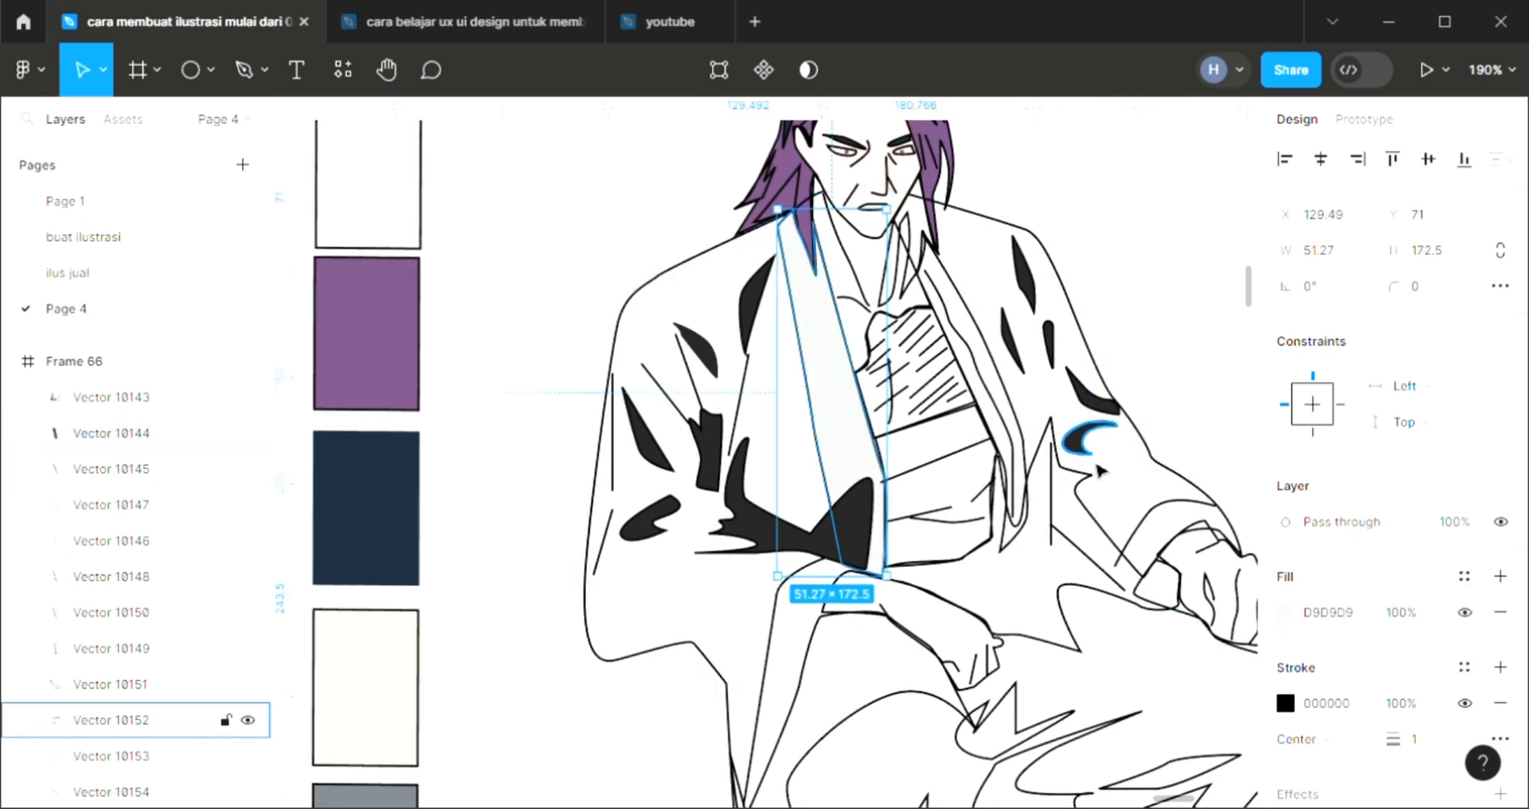
key("ctrl+[")
key("ctrl+[")
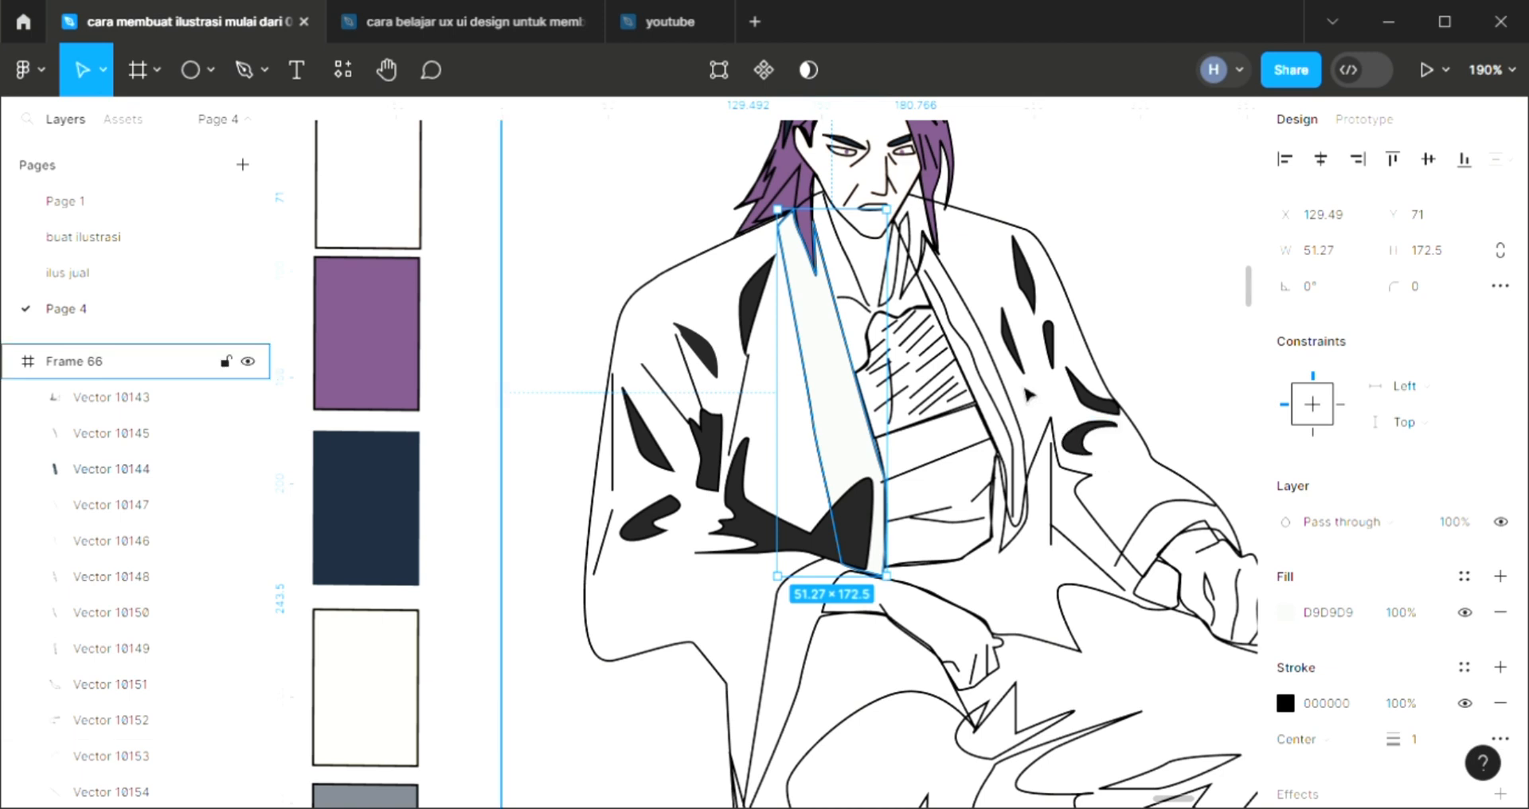
key("ctrl+[")
key("ctrl+[")
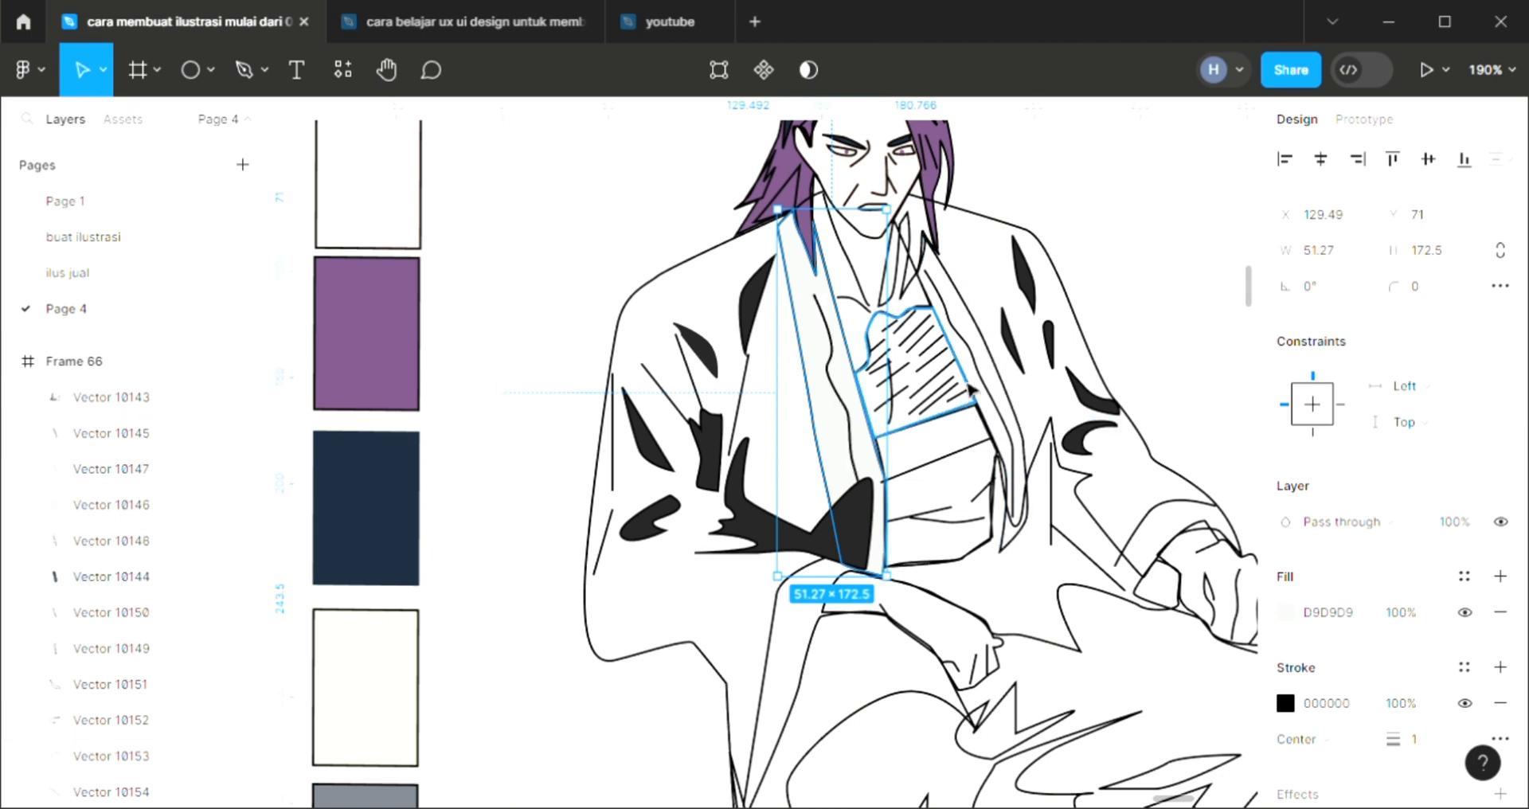
Recolor the left lapel's fill with the gray sampled from the gray palette swatch
scroll(908, 335, "up", 2)
key("i")
scroll(434, 637, "down", 3)
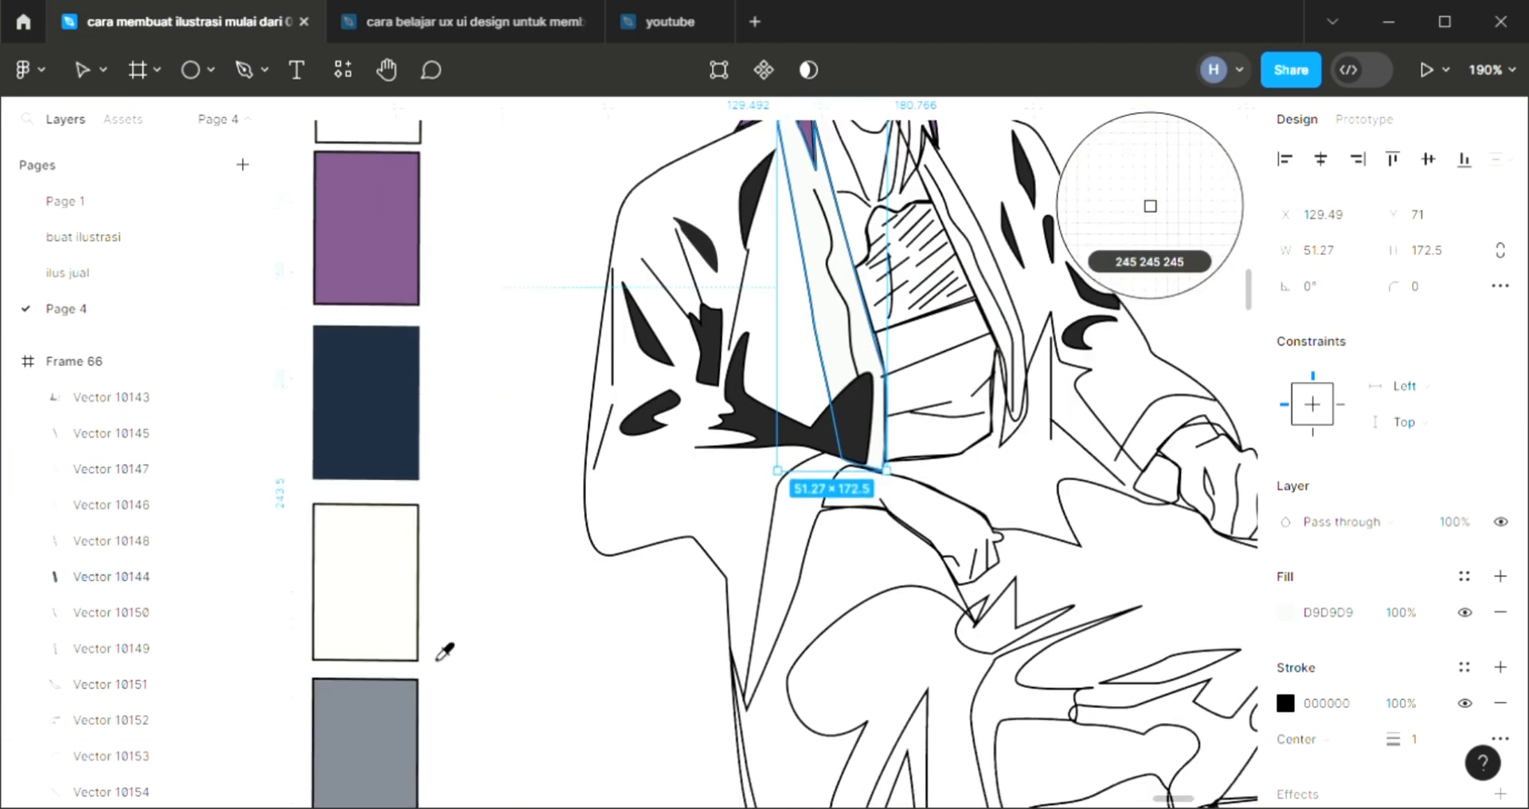
left_click(396, 738)
Fill the right robe lapel with gray 757B85 sampled from the left lapel and send it behind its inner fold line
scroll(534, 686, "up", 3)
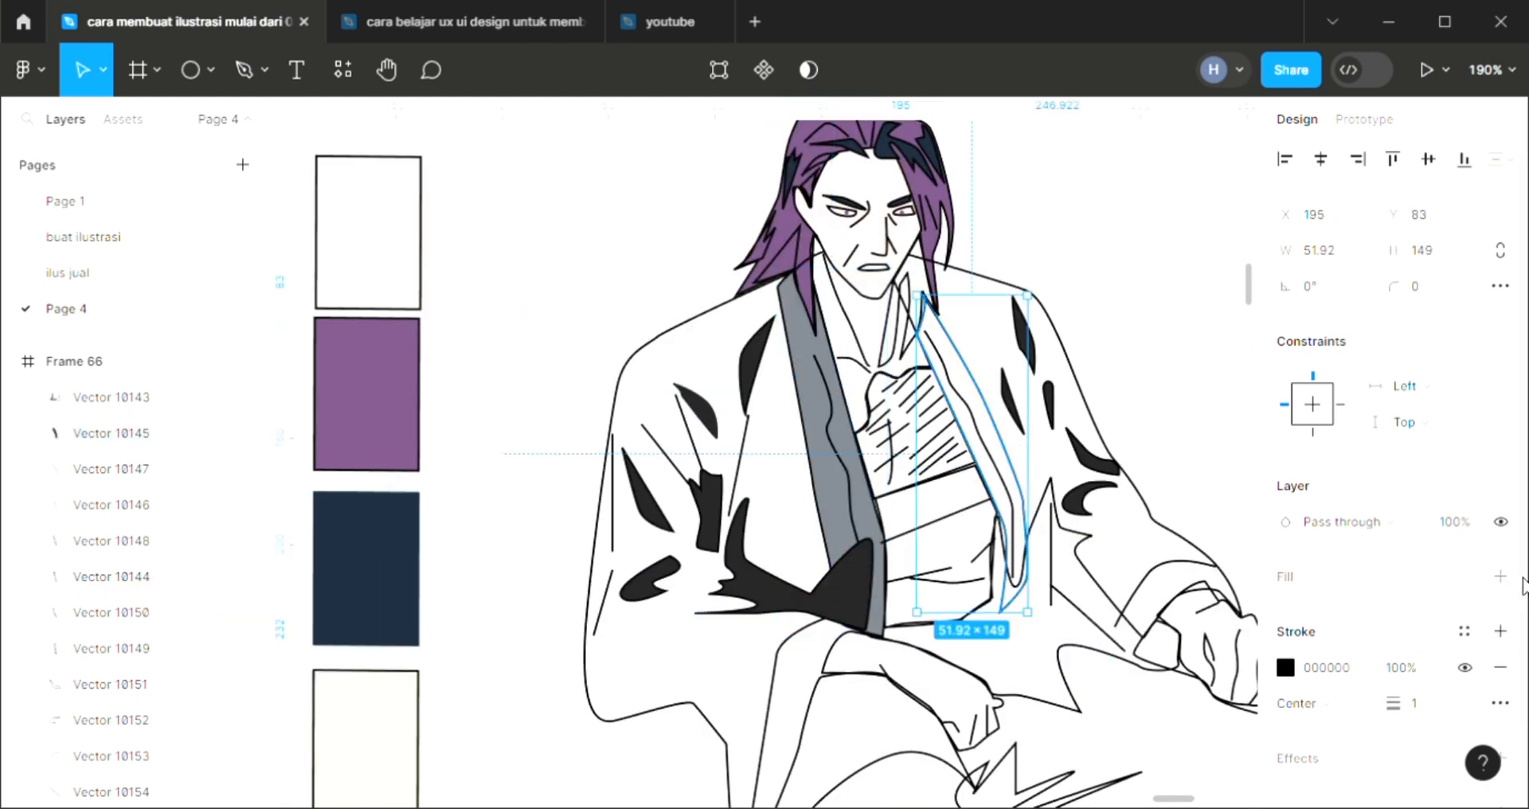
scroll(1521, 585, "down", 2)
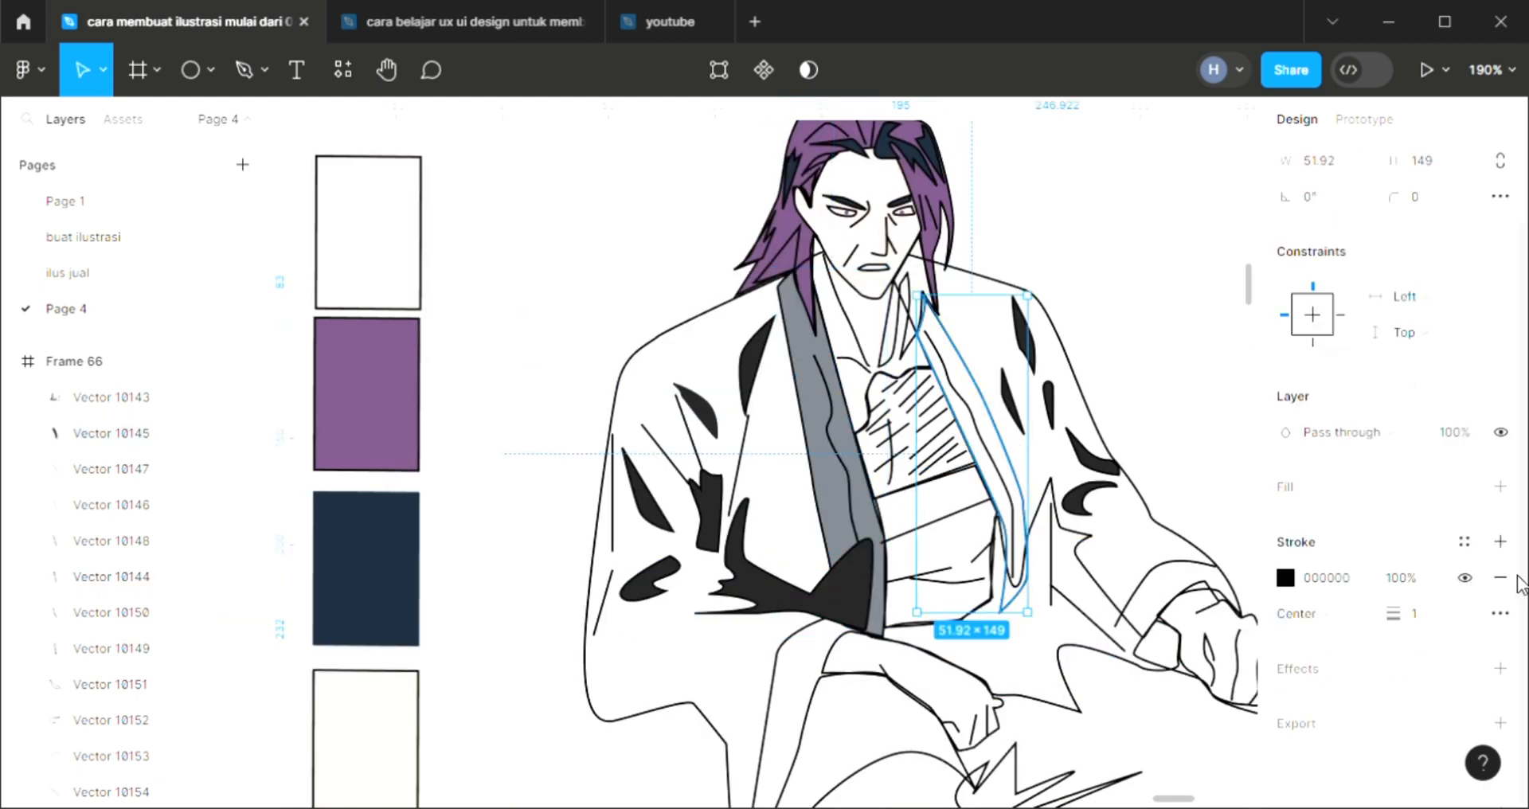
left_click(1502, 486)
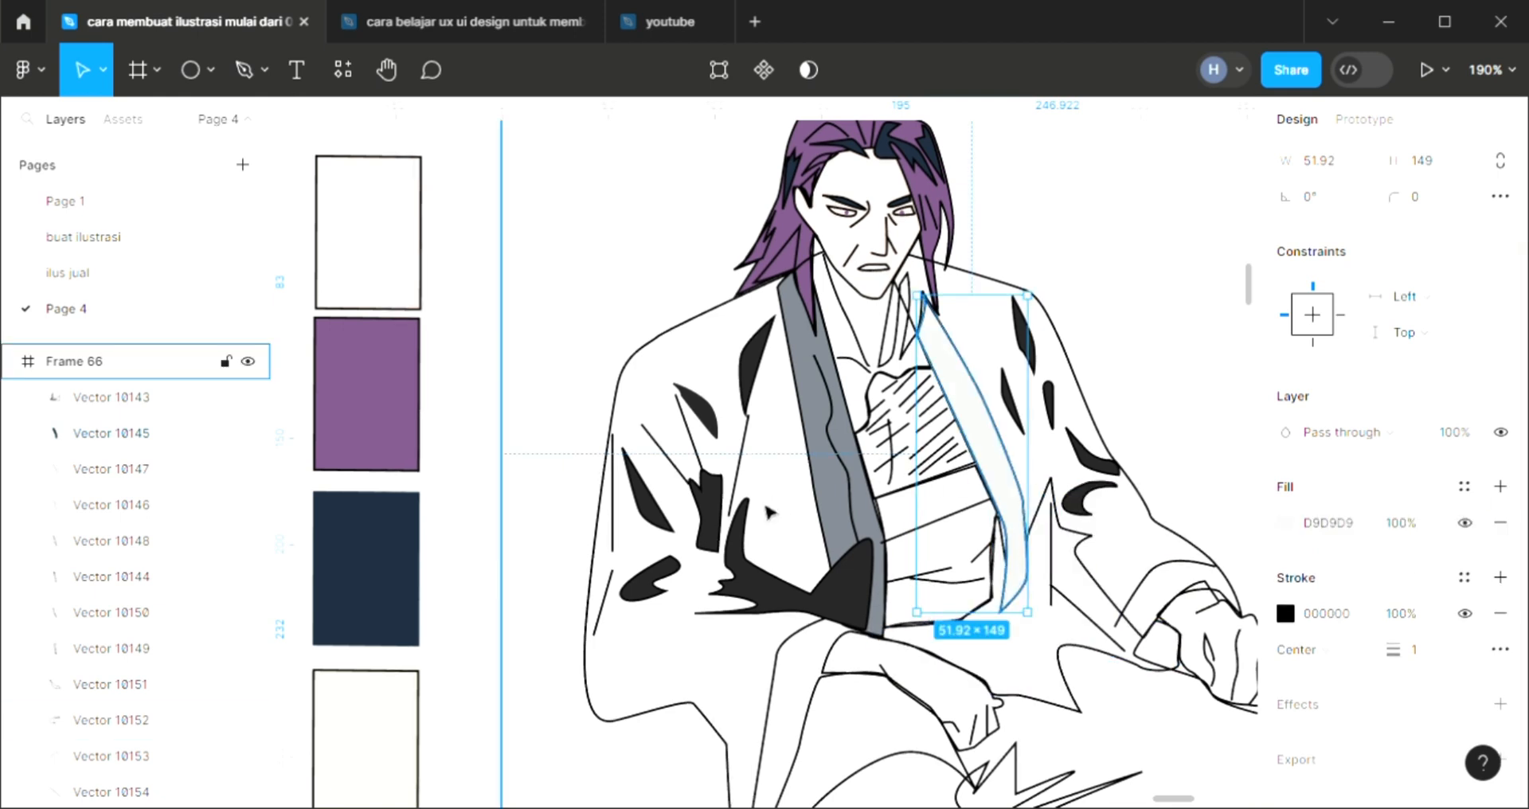
key("ctrl+[")
key("i")
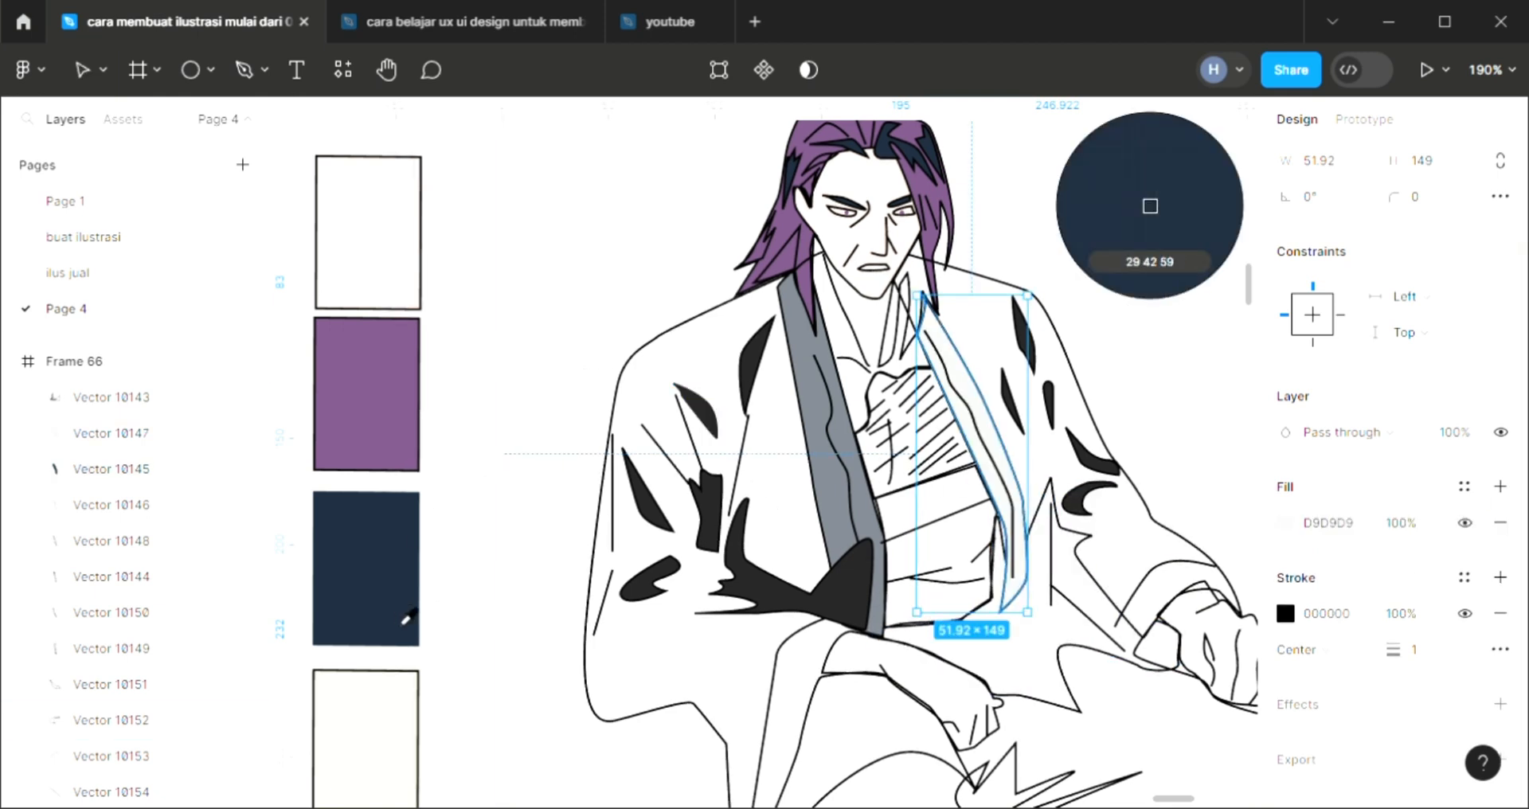
scroll(592, 575, "up", 1)
left_click(836, 526)
Fill the neck and upper chest shape with skin color FCEBE2 sampled from the face, and send it one layer backward
scroll(953, 560, "down", 3)
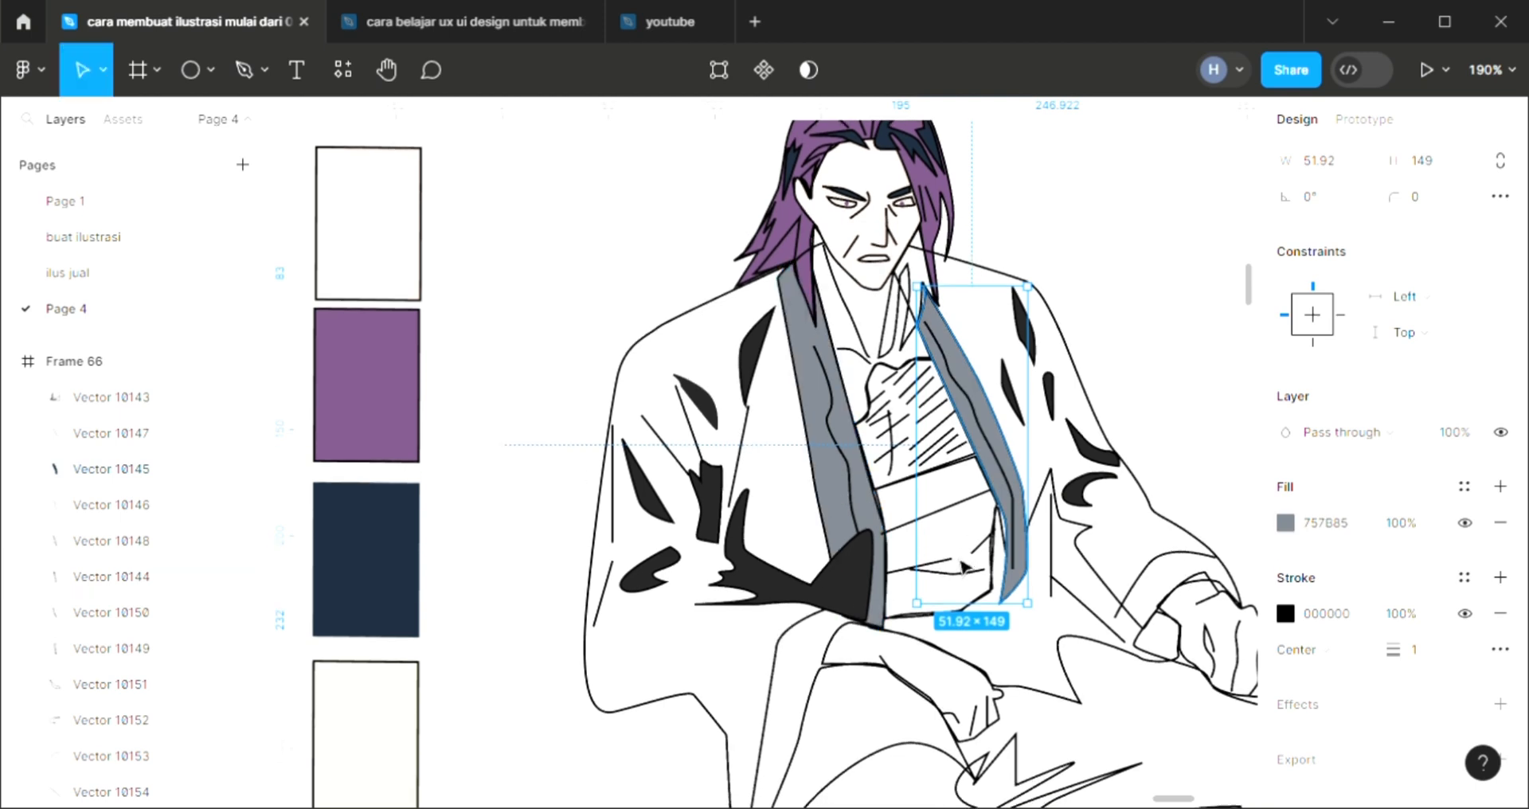
left_click(875, 382)
left_click(1501, 488)
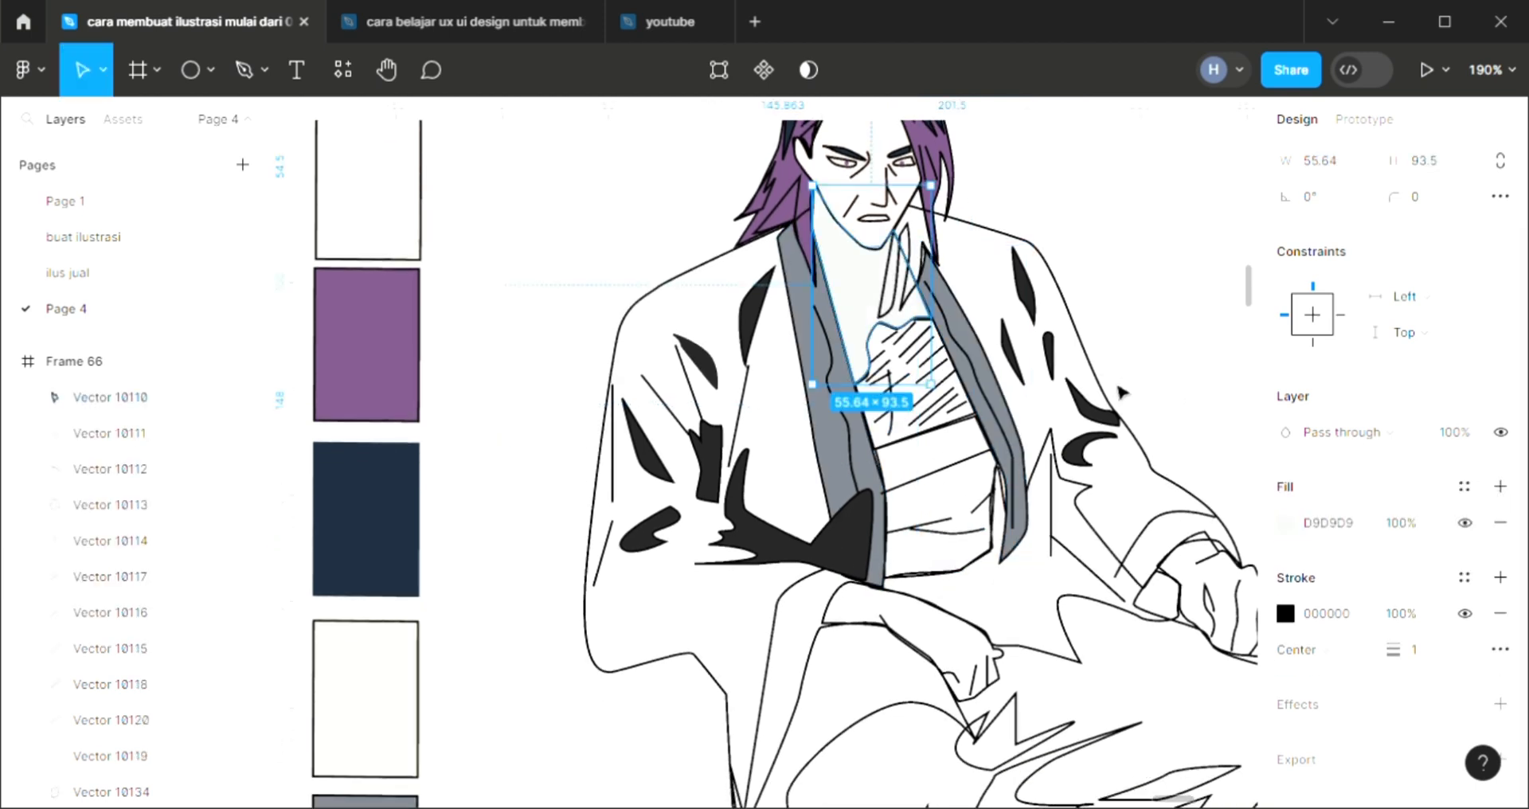
scroll(876, 319, "up", 3)
key("i")
left_click(890, 217)
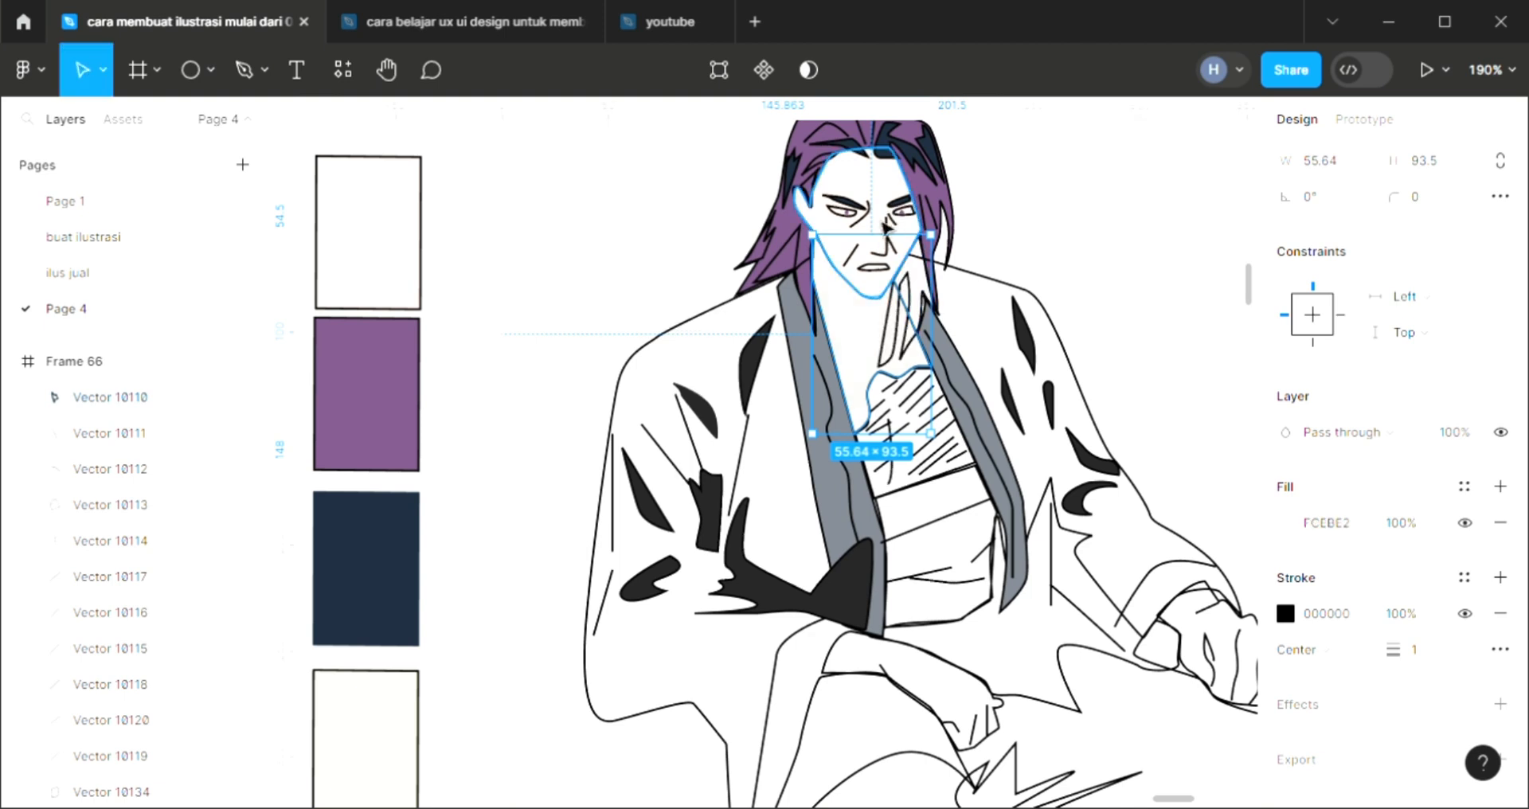
key("ctrl+[")
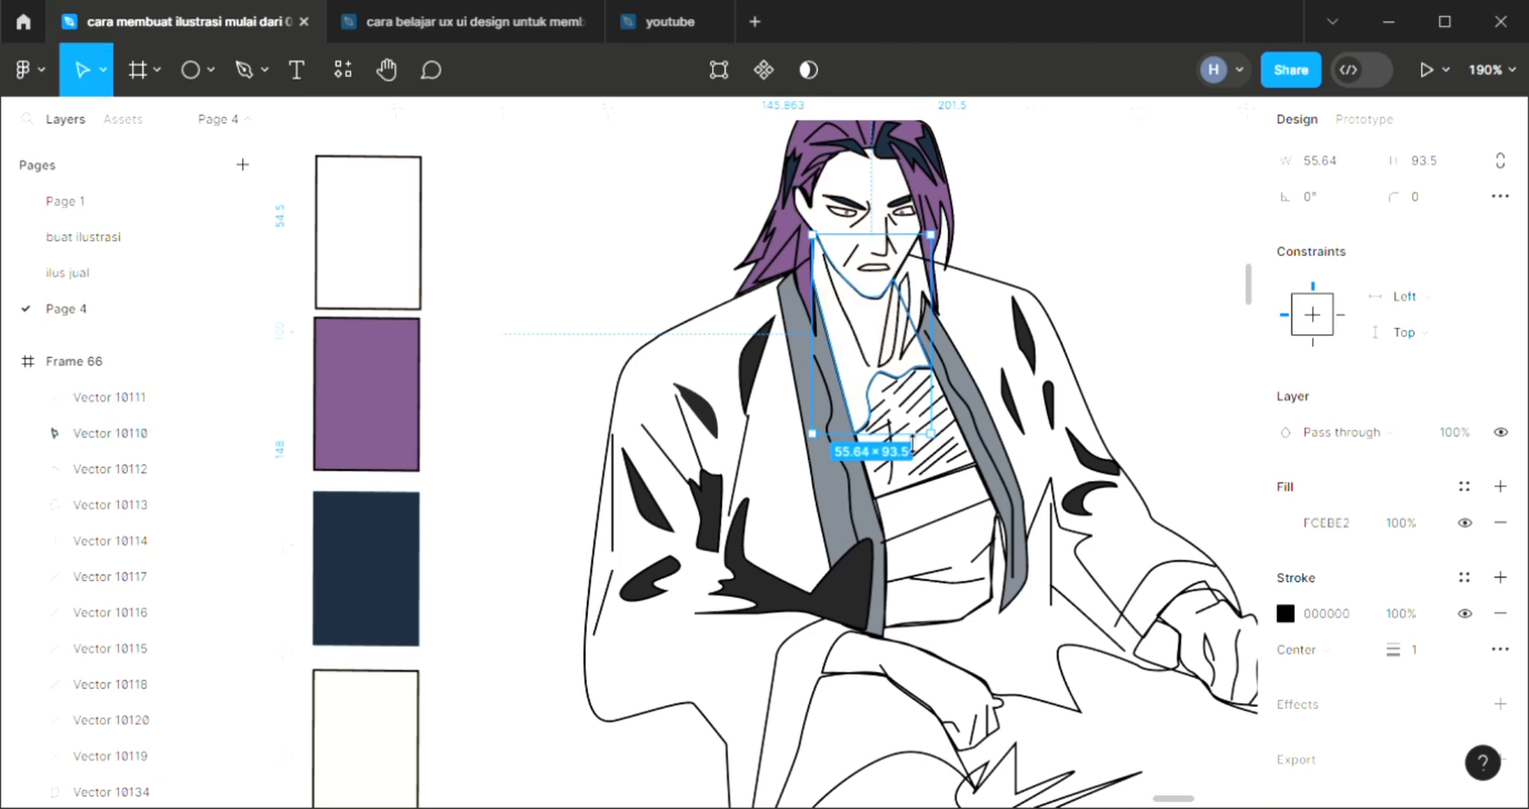
Fill the hatched chest area with the neck's skin color, and darken that fill to CEB3A5
left_click(894, 499)
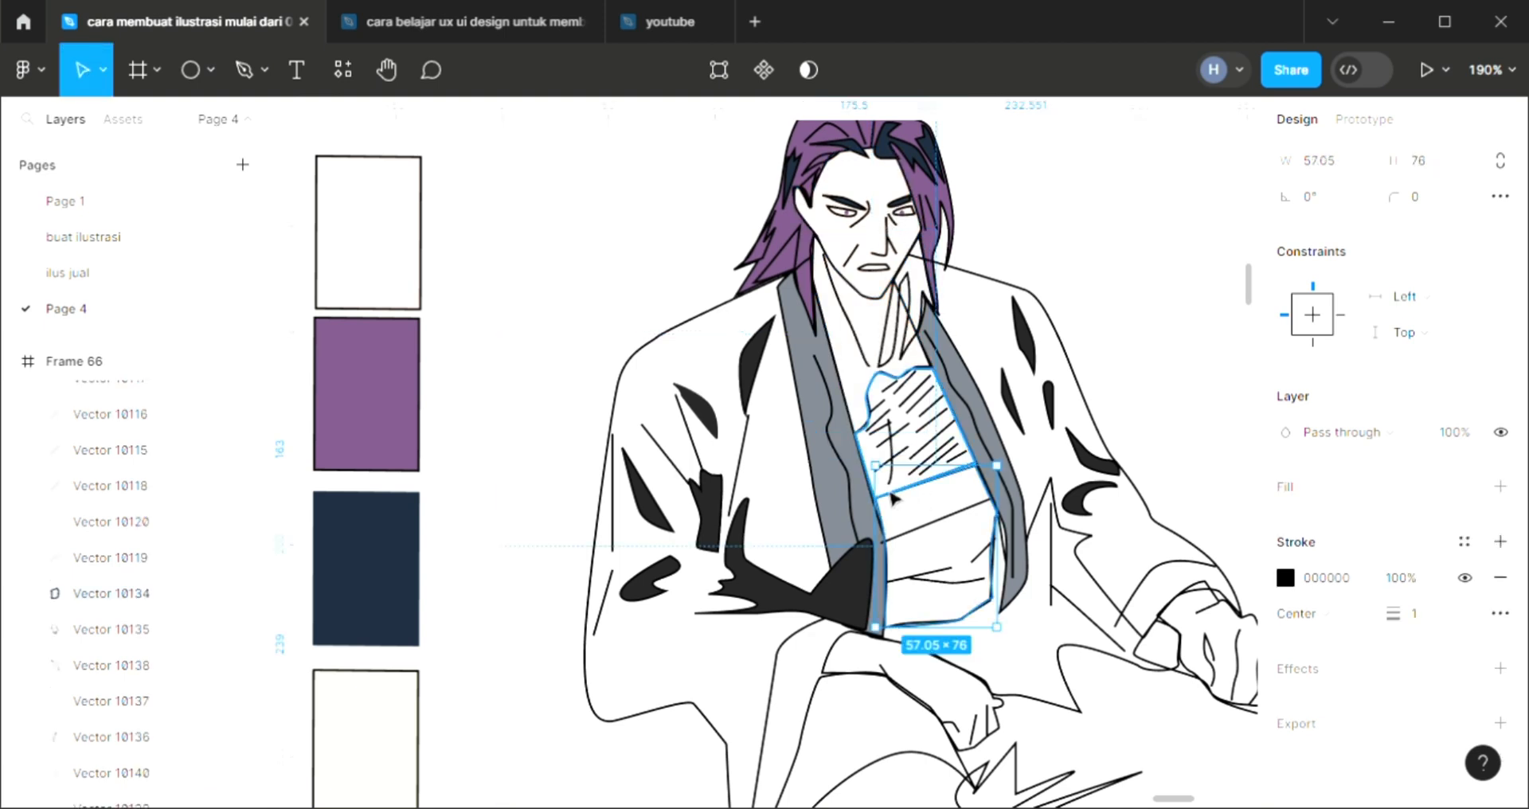
left_click(870, 458)
left_click(1500, 488)
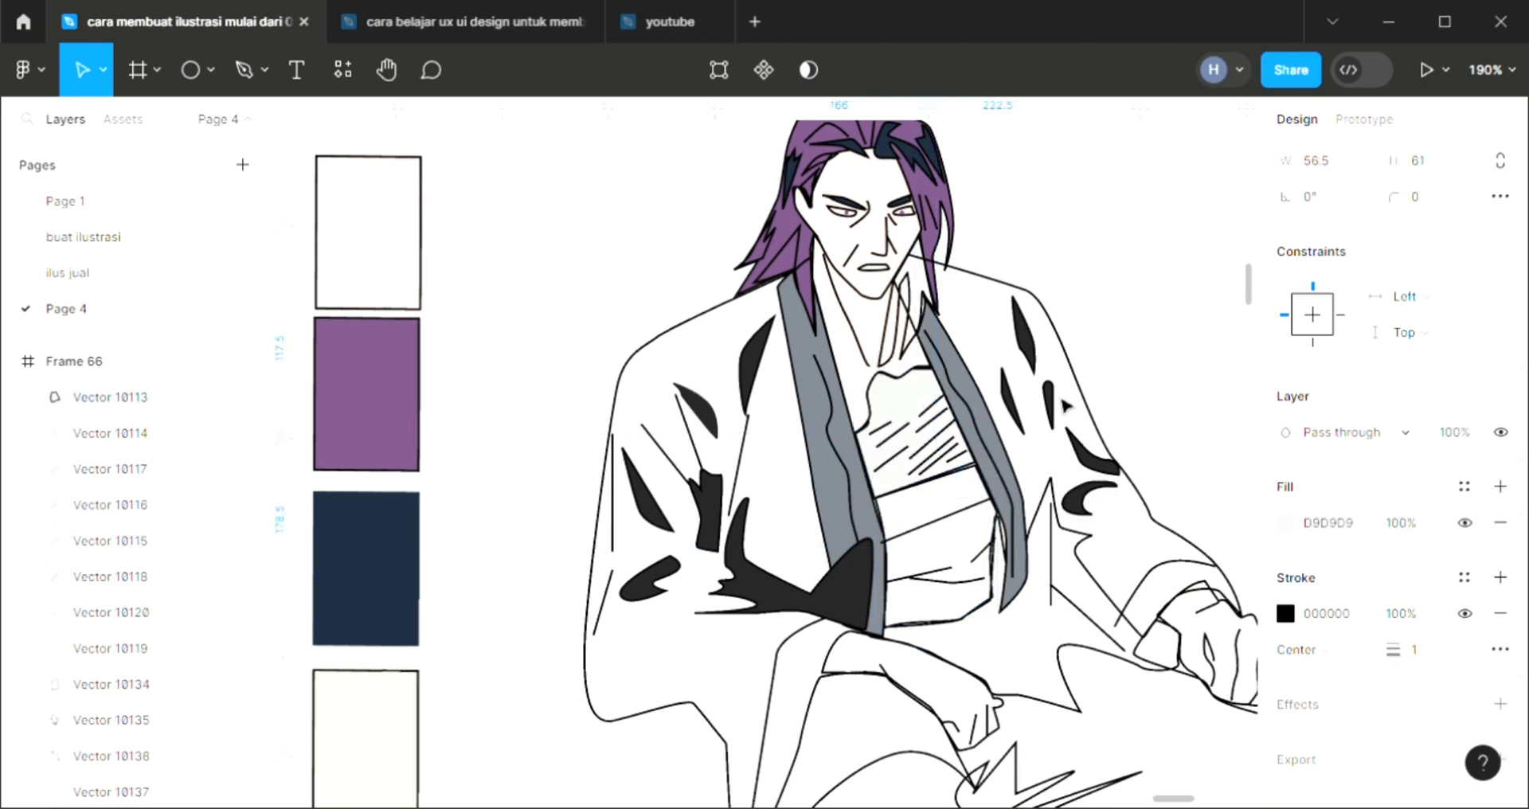
key("i")
left_click(873, 343)
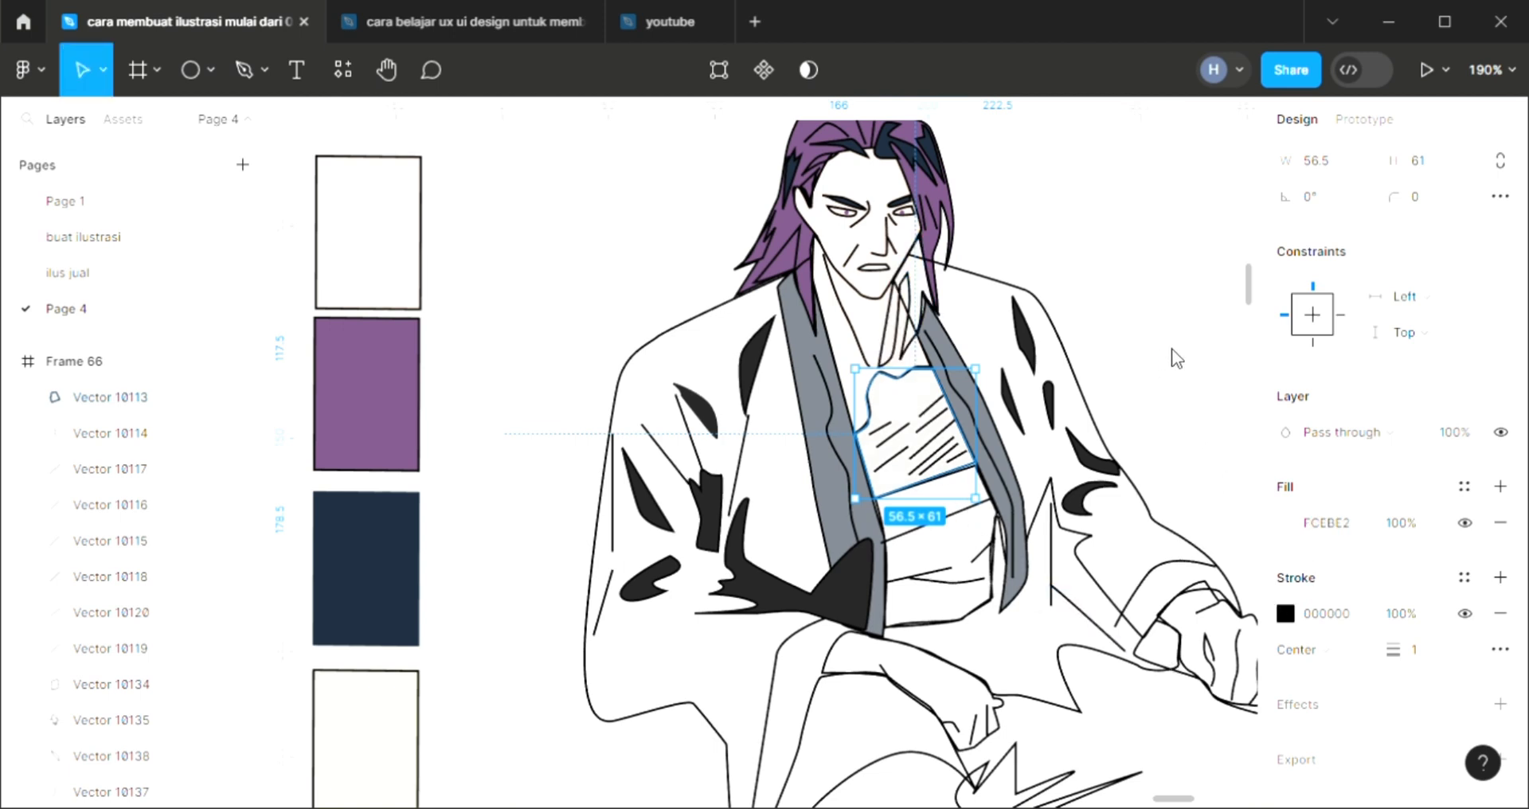
left_click(1287, 523)
left_click(1044, 280)
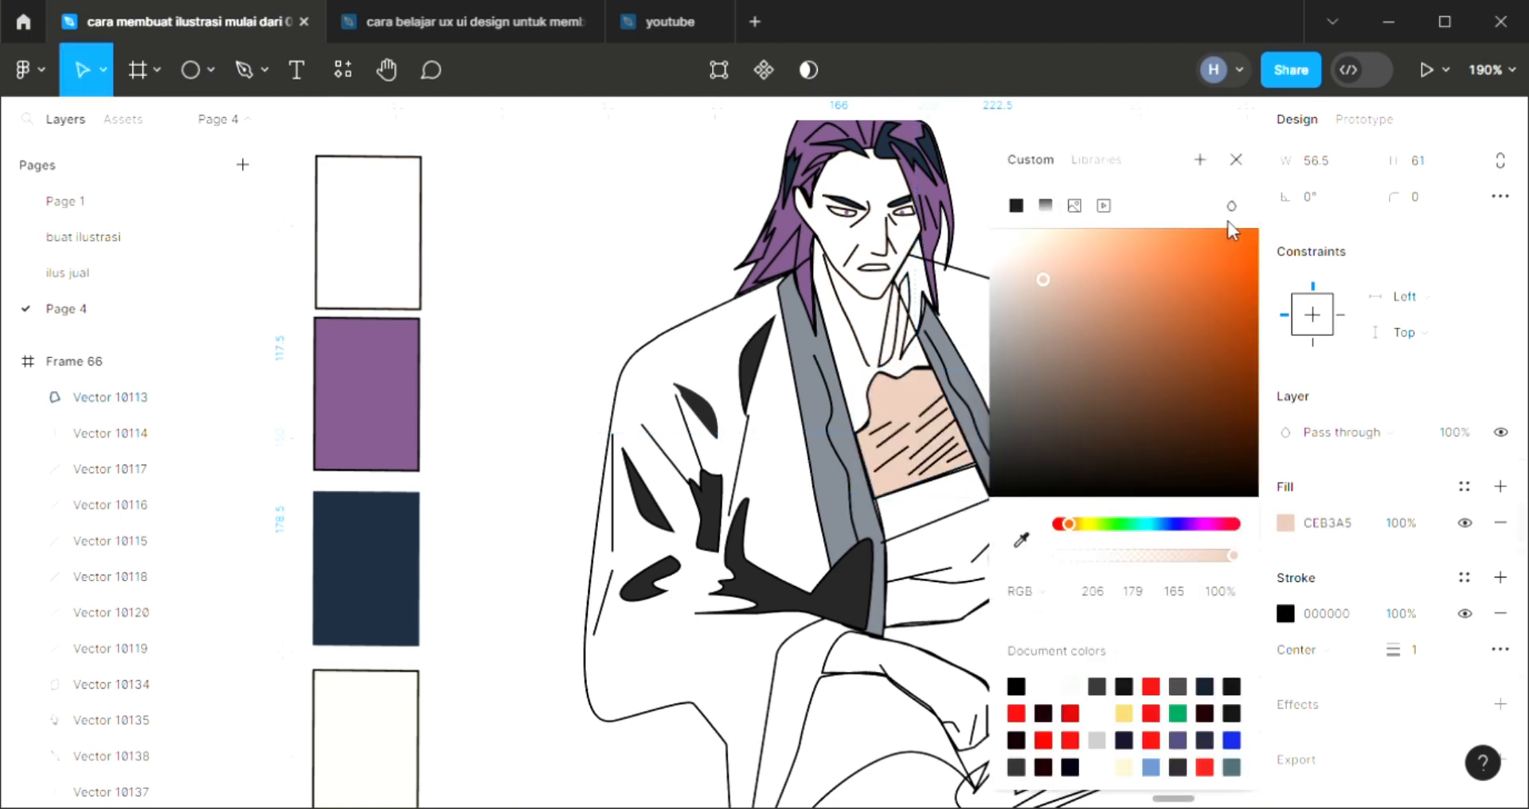
left_click(1236, 162)
Fill the pointed hair strands hanging over the right side of the neck with purple 765180 sampled from the artwork
left_click(902, 356)
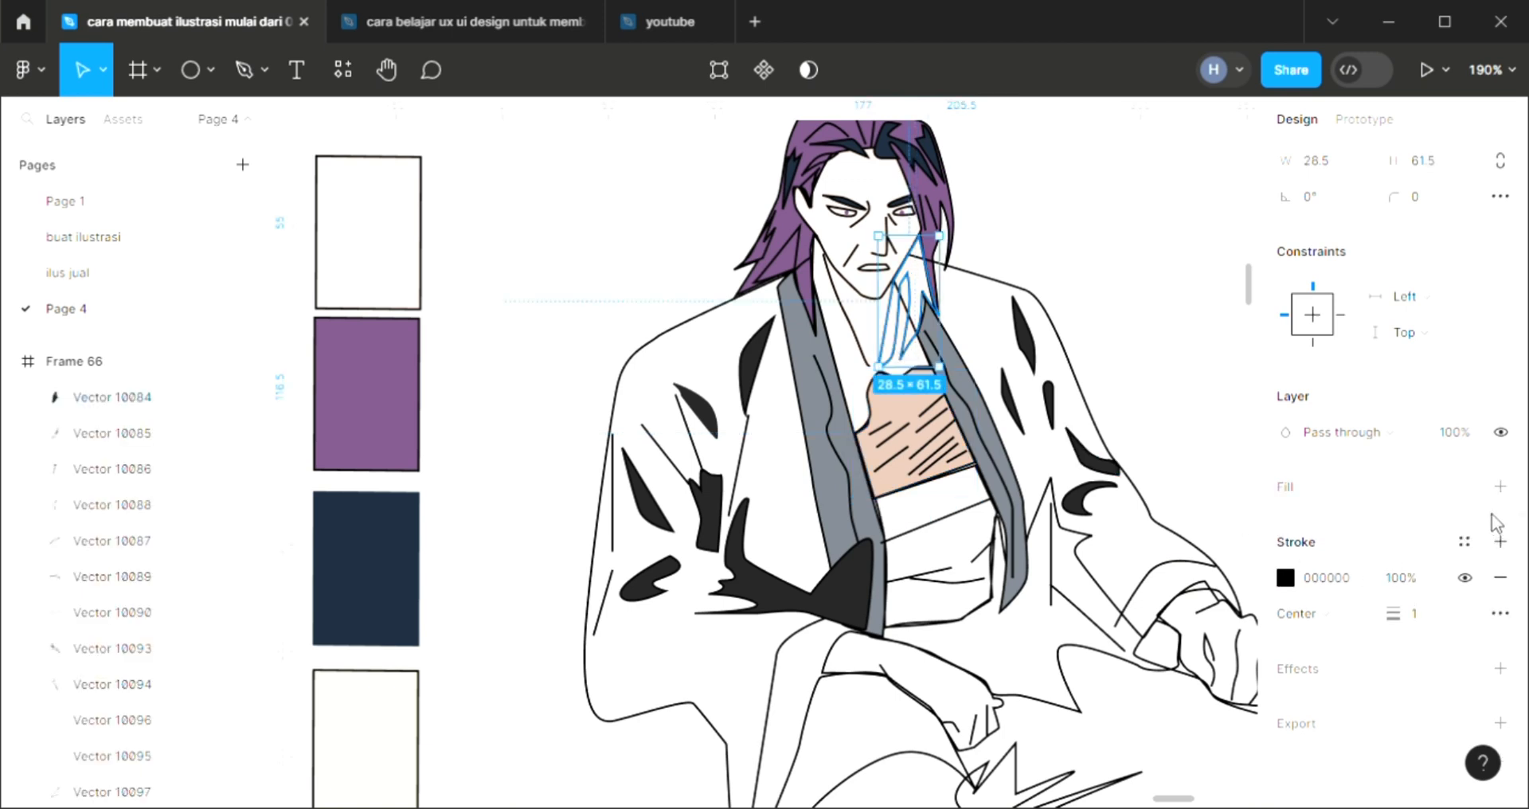
key("i")
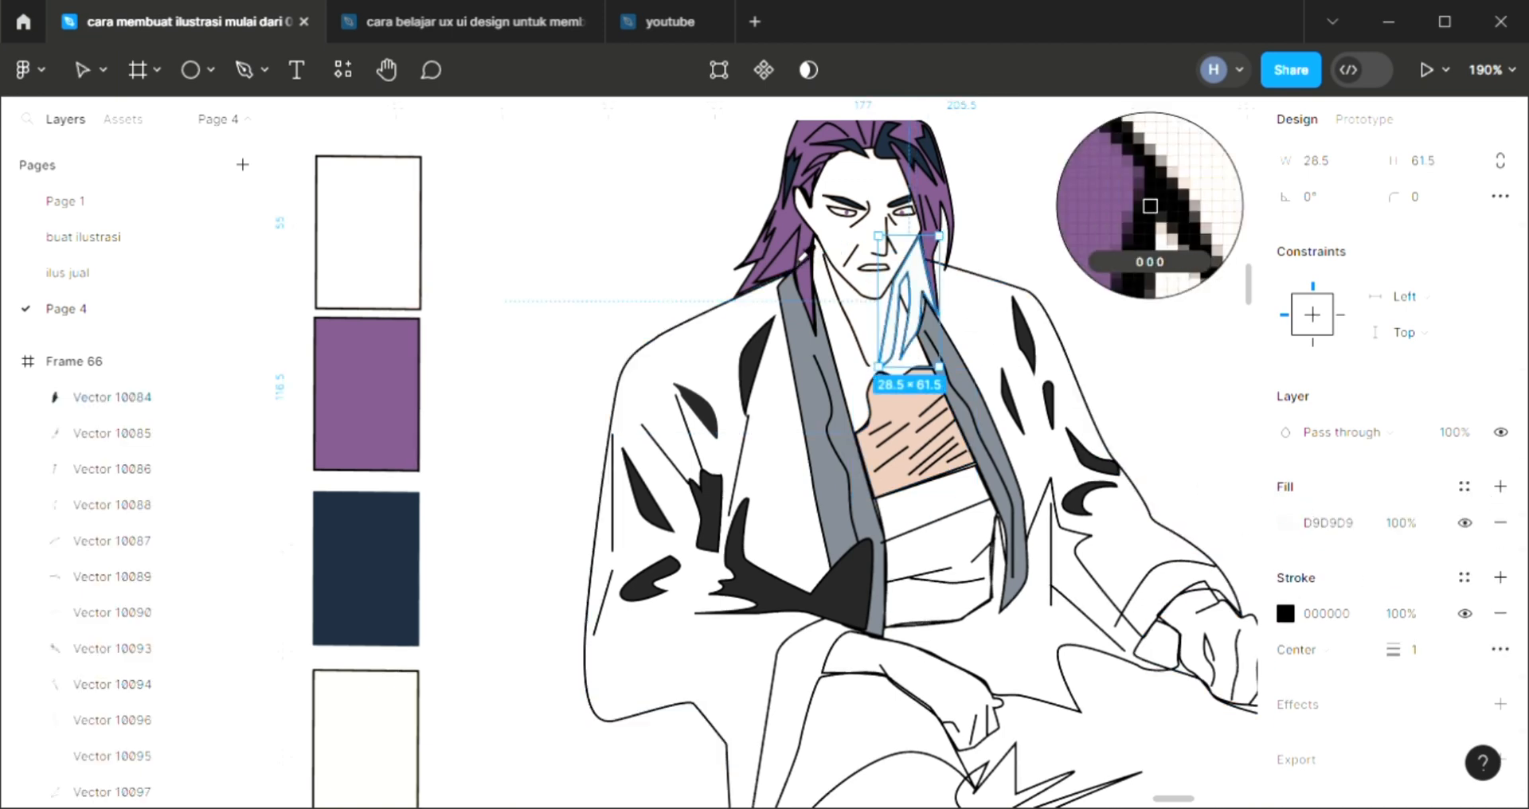
left_click(1149, 307)
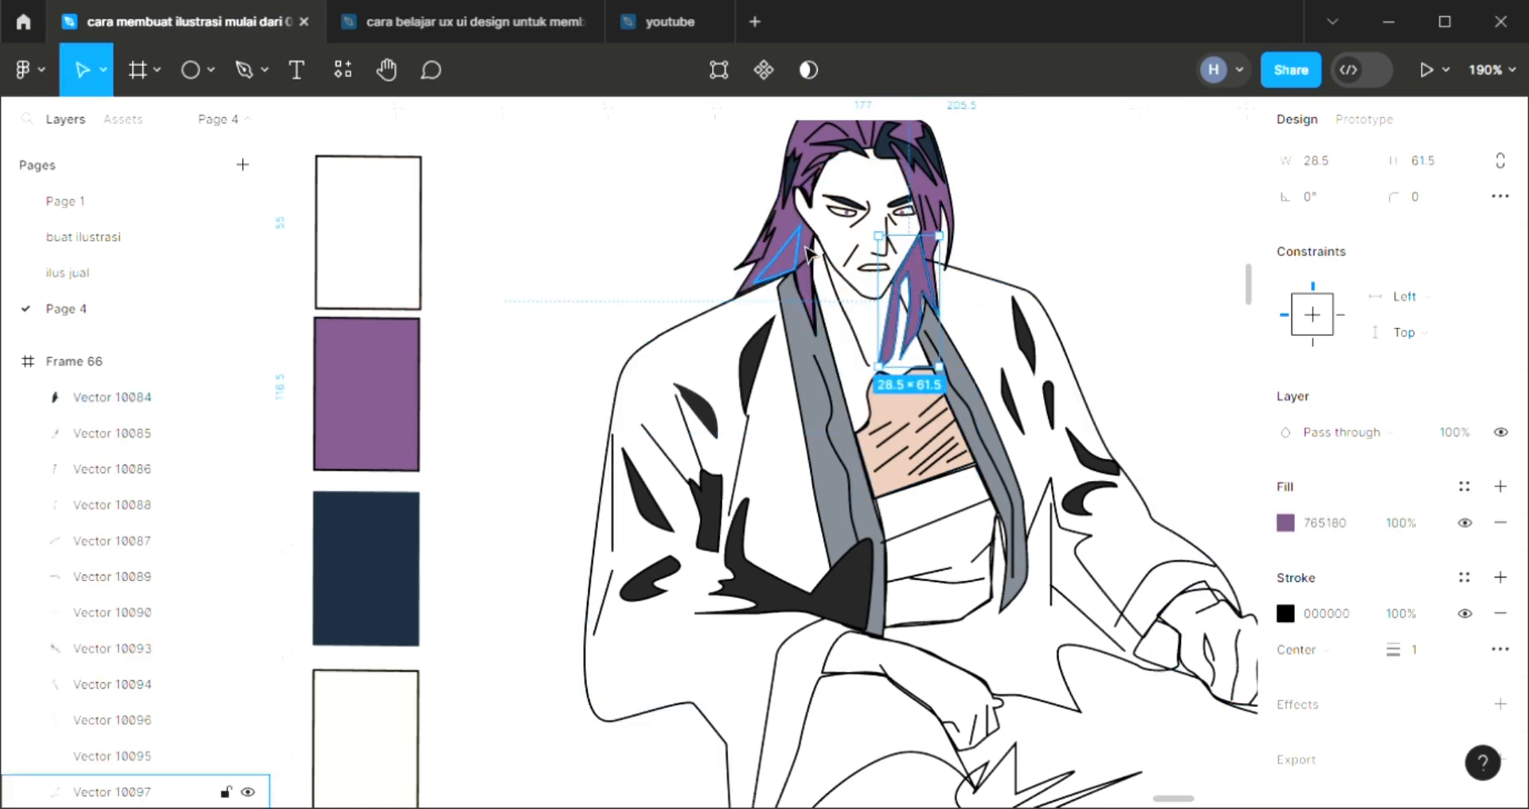
Fill the triangular hair shadow beside the left jaw with navy 1D2A3B sampled from the palette swatch
left_click(772, 259)
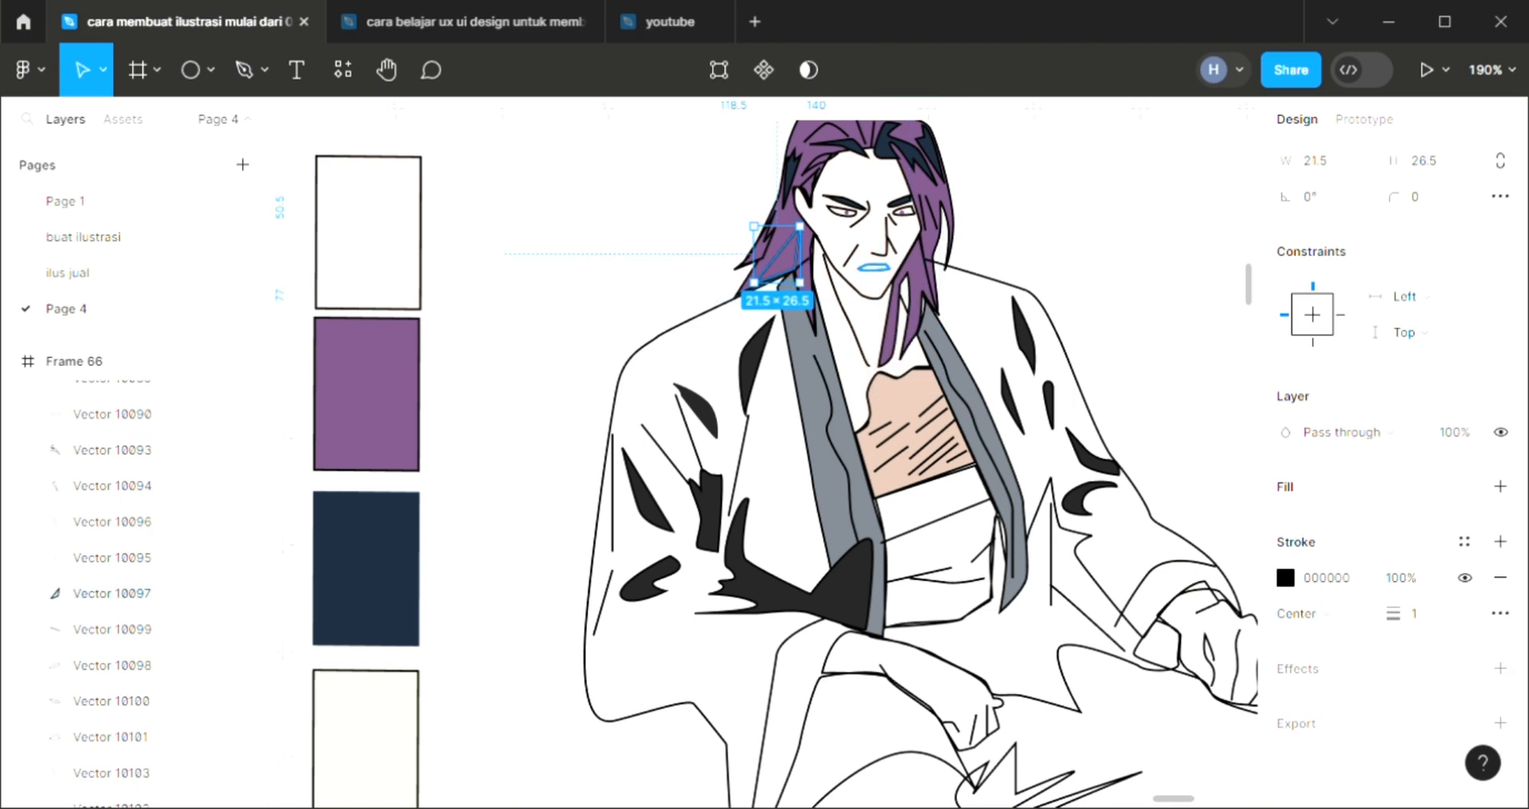
left_click(1503, 490)
key("i")
left_click(414, 562)
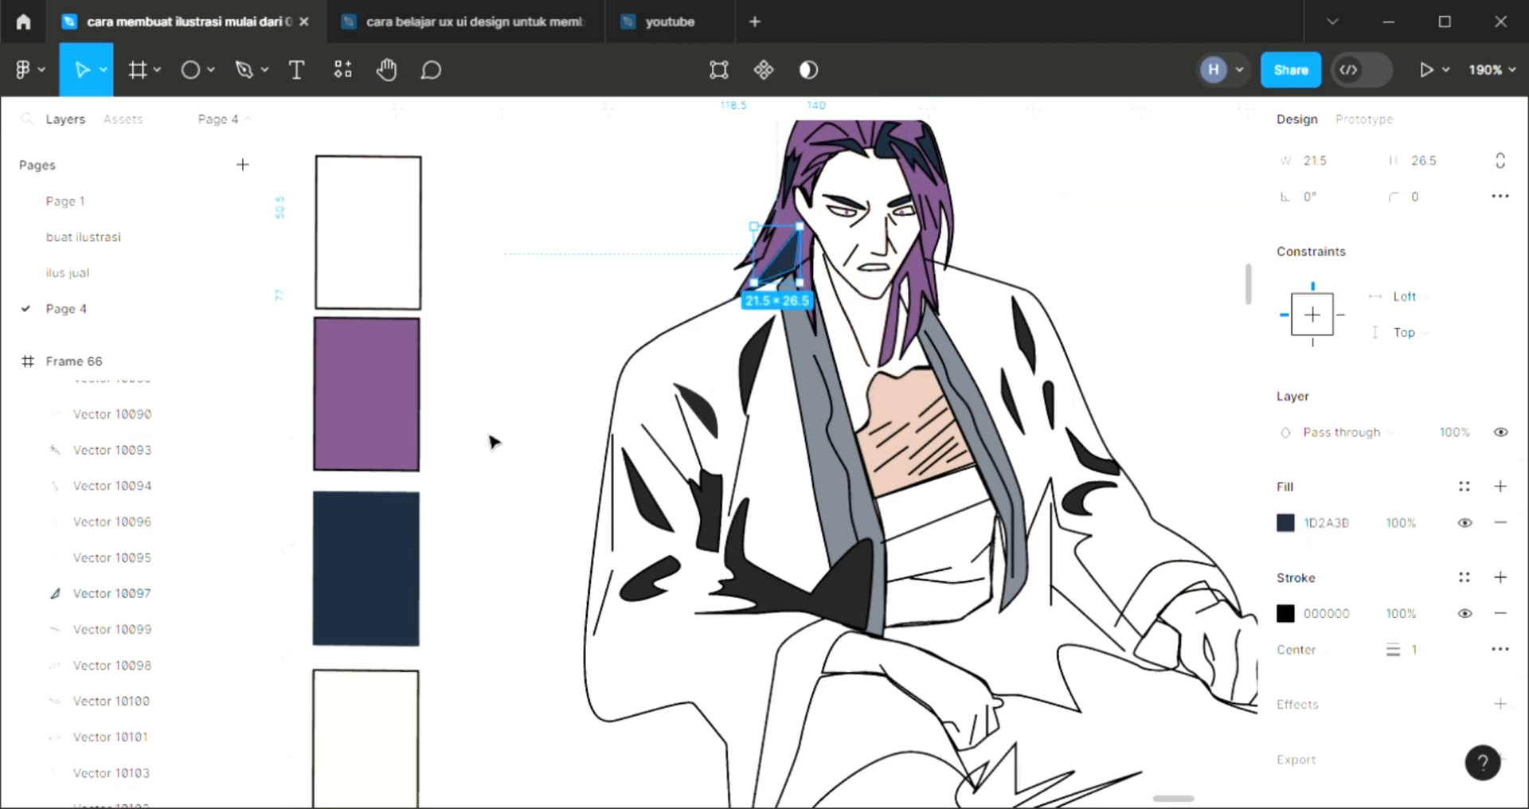
Fill the bandage wrap around the man's waist with a light color sampled from the canvas
left_click(520, 471)
scroll(988, 590, "down", 2)
left_click(972, 578)
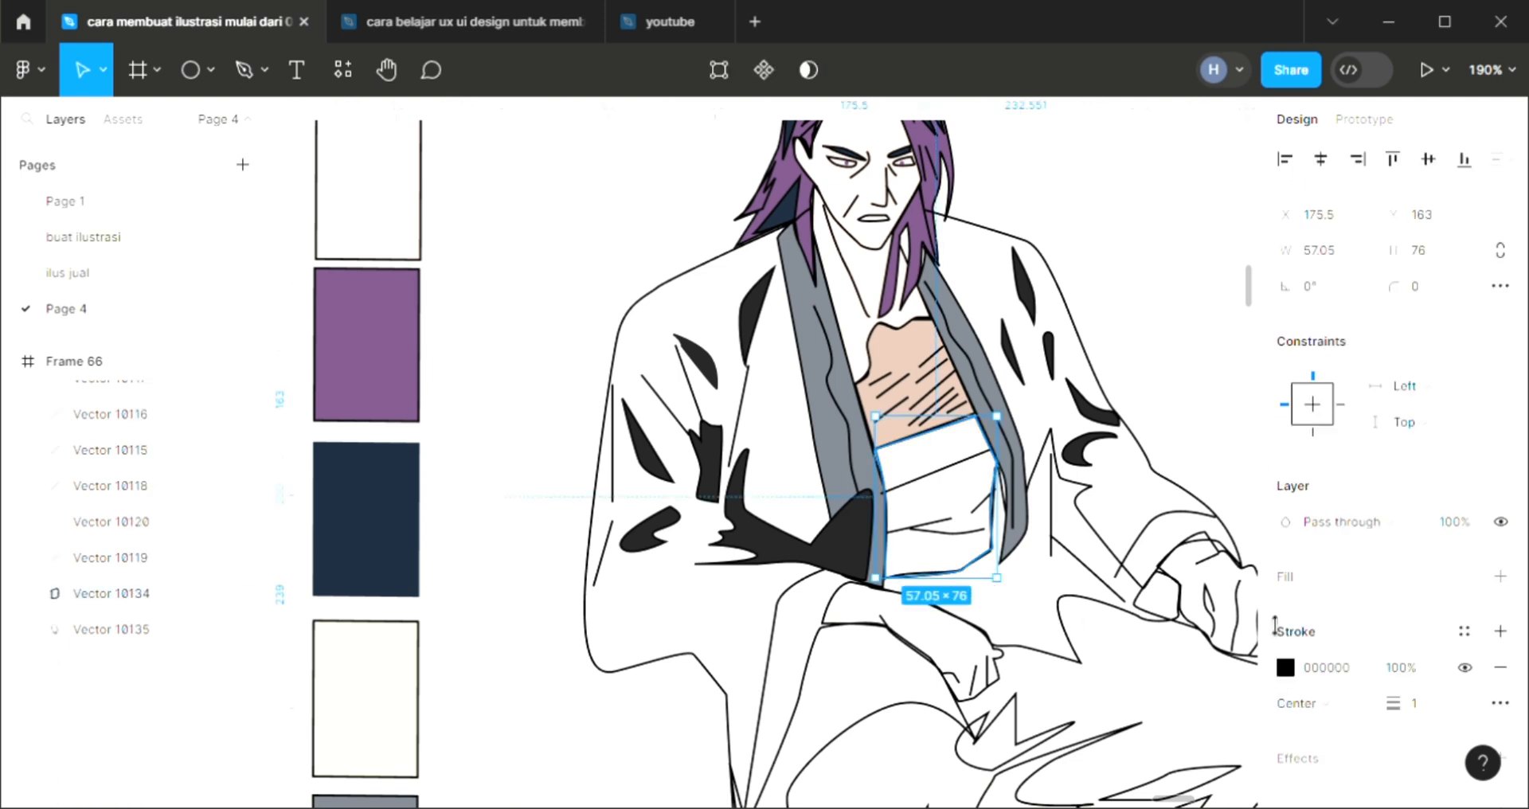
left_click(1501, 576)
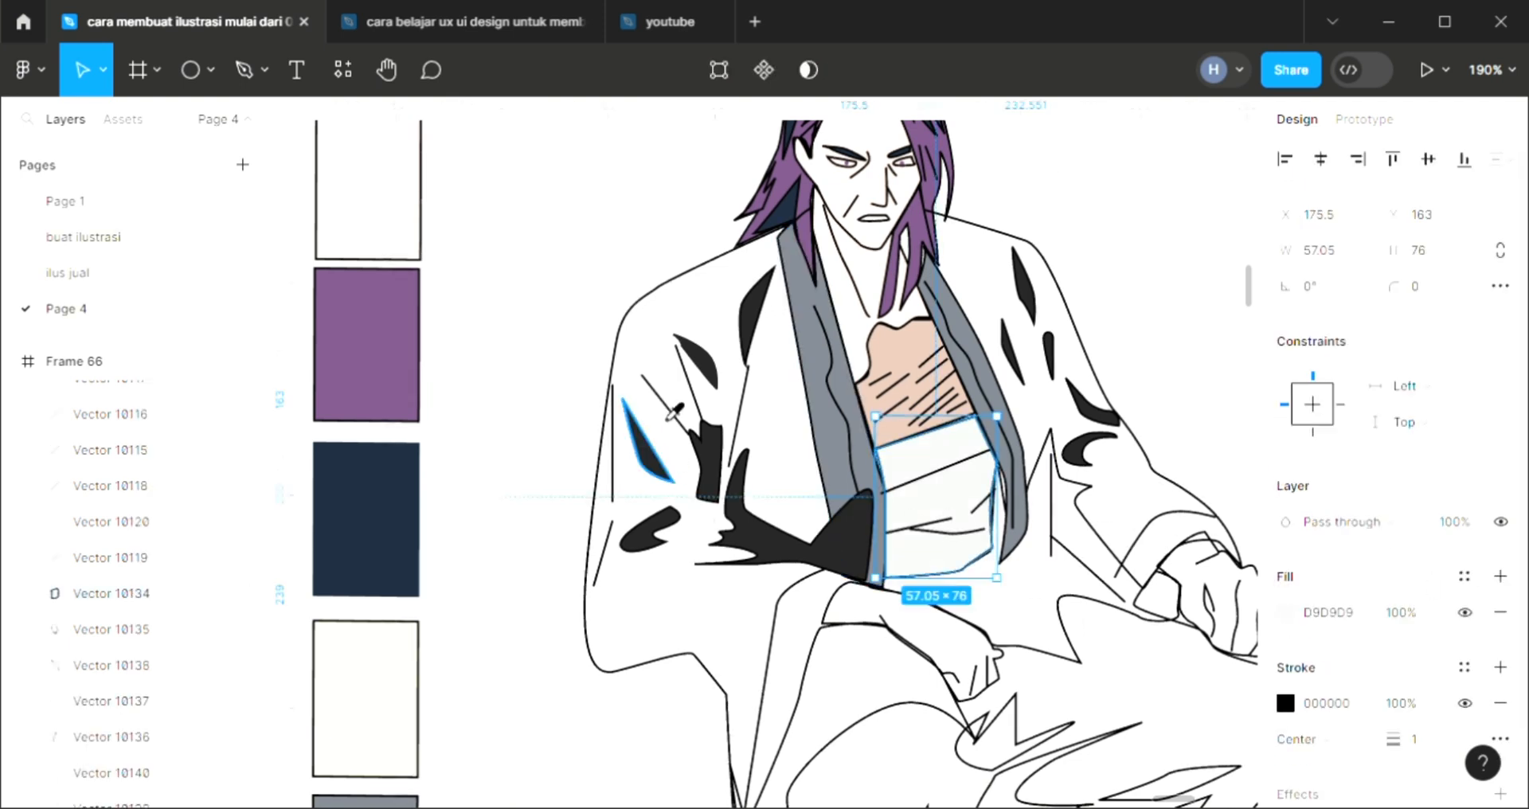
key("i")
left_click(1152, 191)
Add a fill to the large robe outline and send that shape behind all the other line art
left_click(111, 629)
scroll(793, 541, "down", 2)
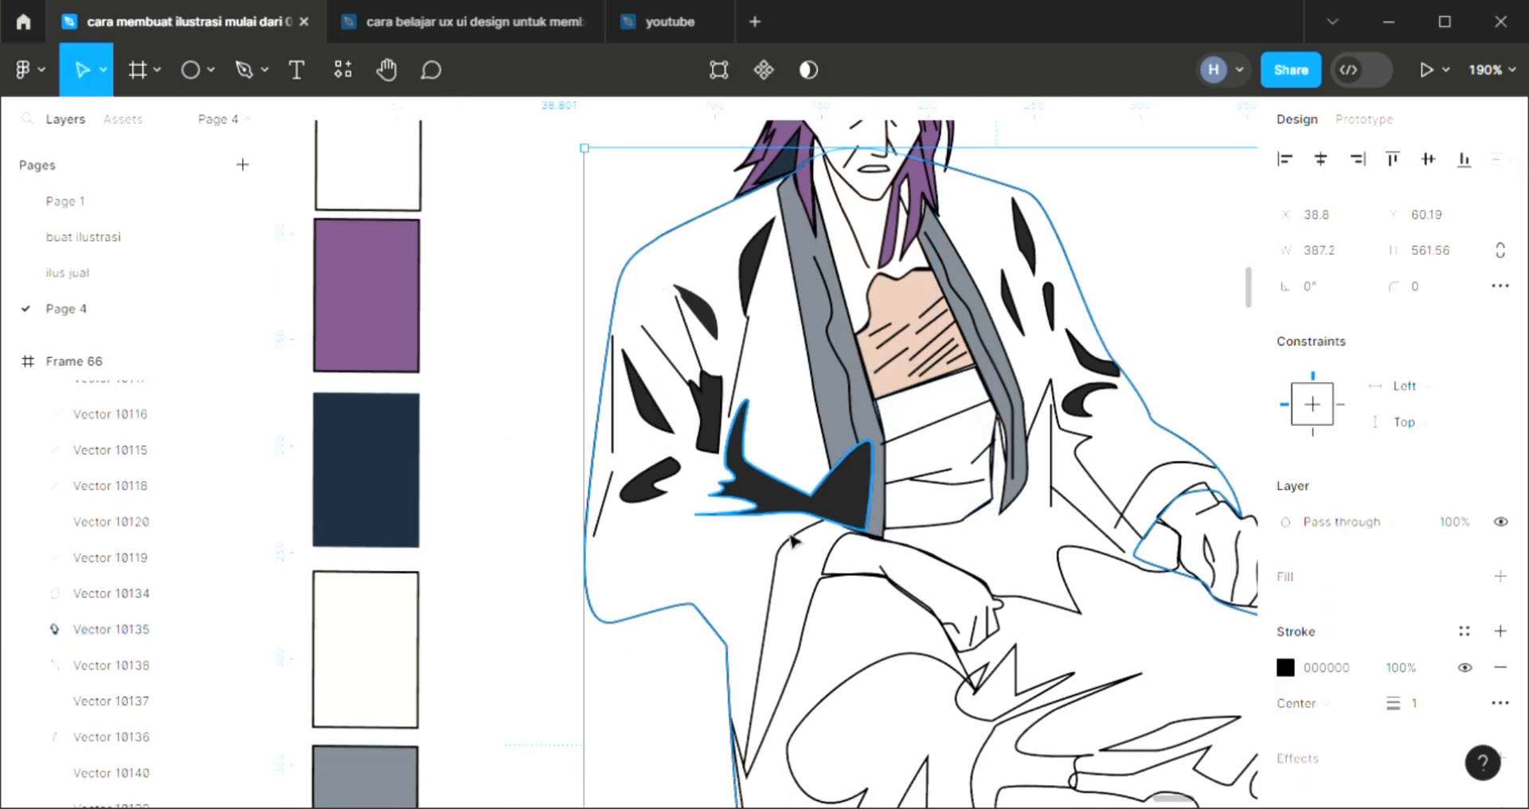
scroll(792, 542, "down", 3)
left_click(1501, 576)
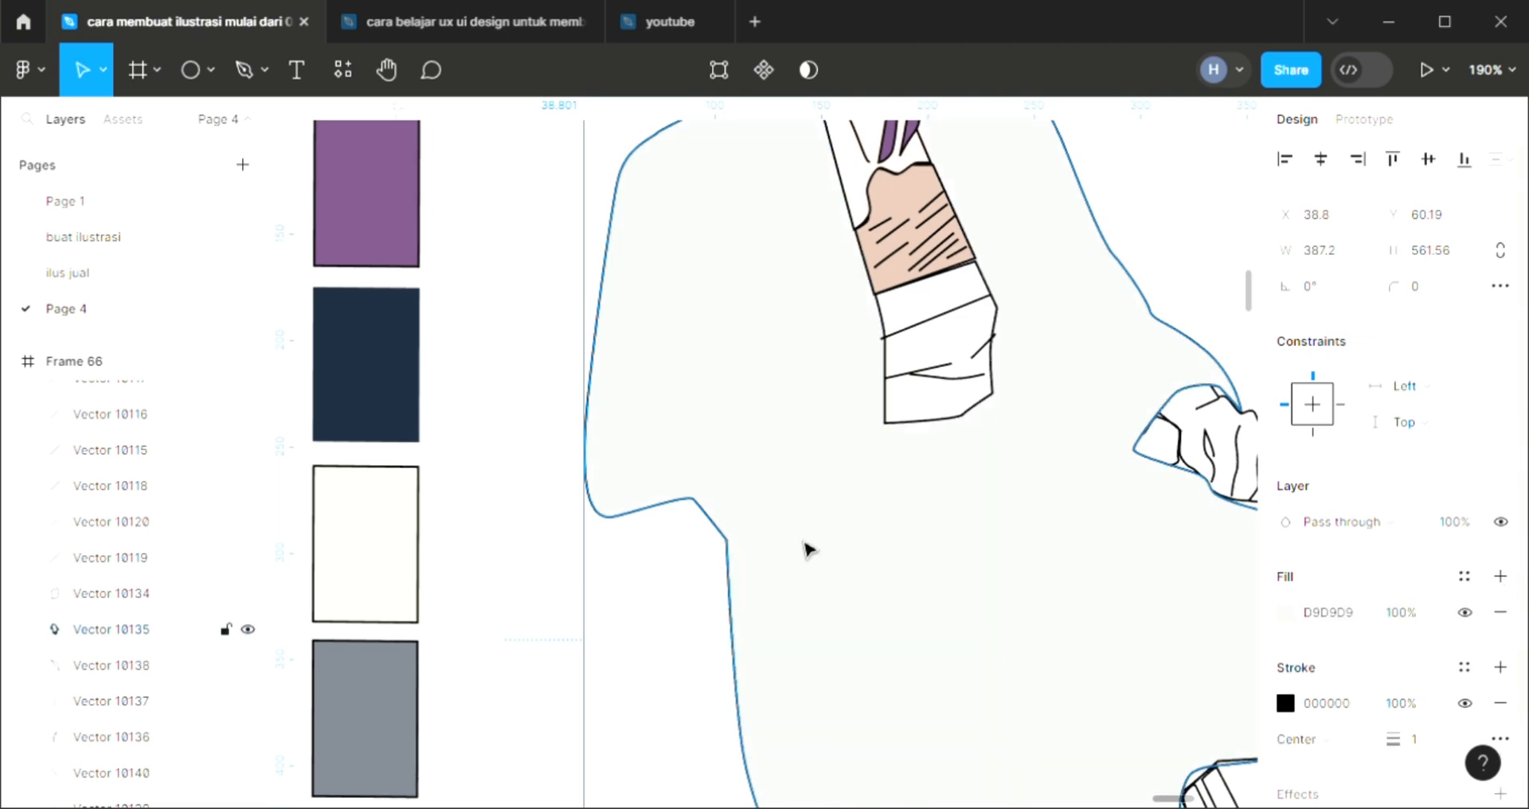
key("ctrl+shift+[")
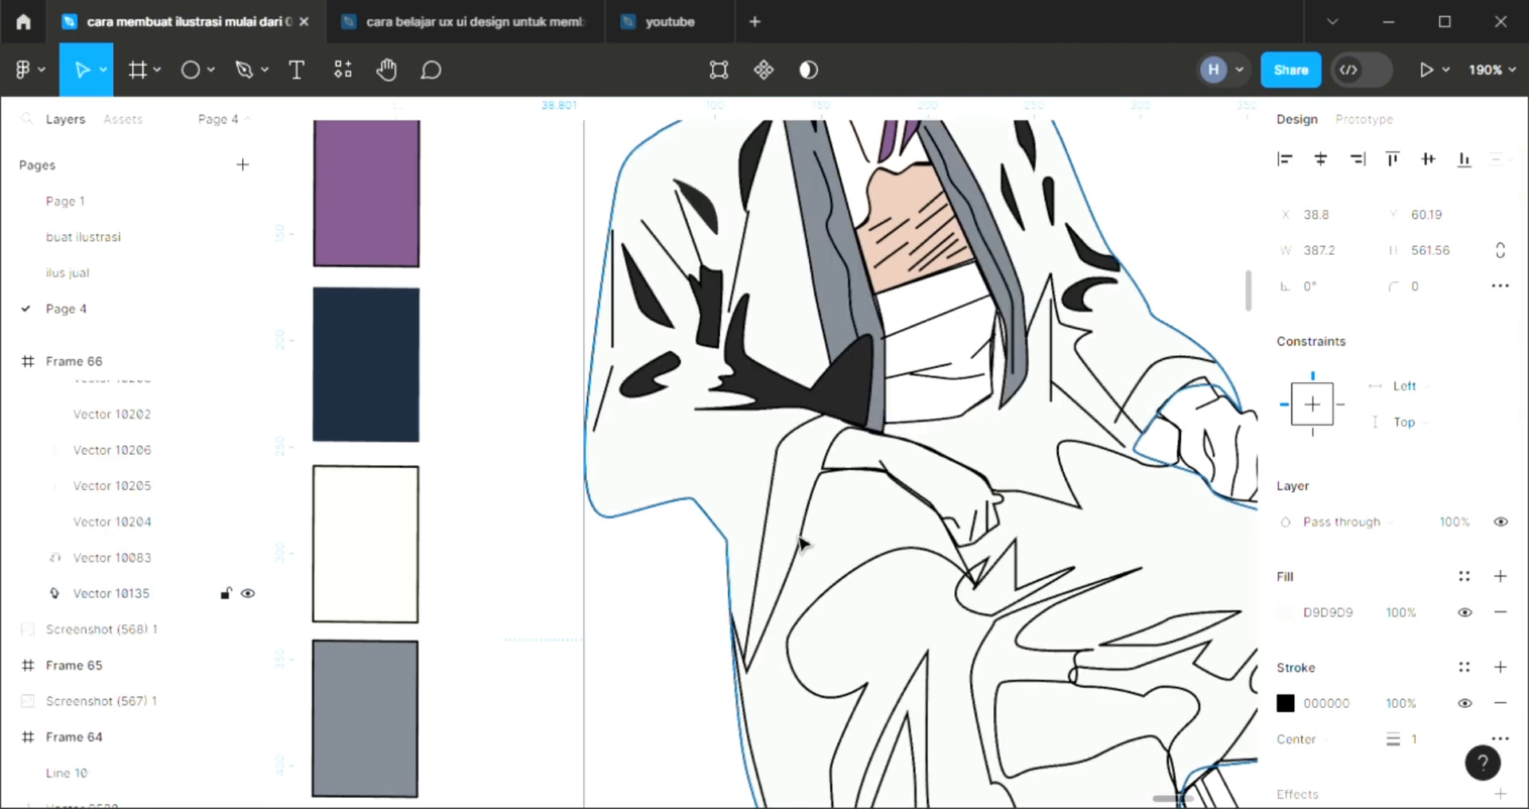
Try palette gray 757B85 and palette blue 6F7AB5 as the robe's fill color
scroll(666, 536, "down", 3)
key("i")
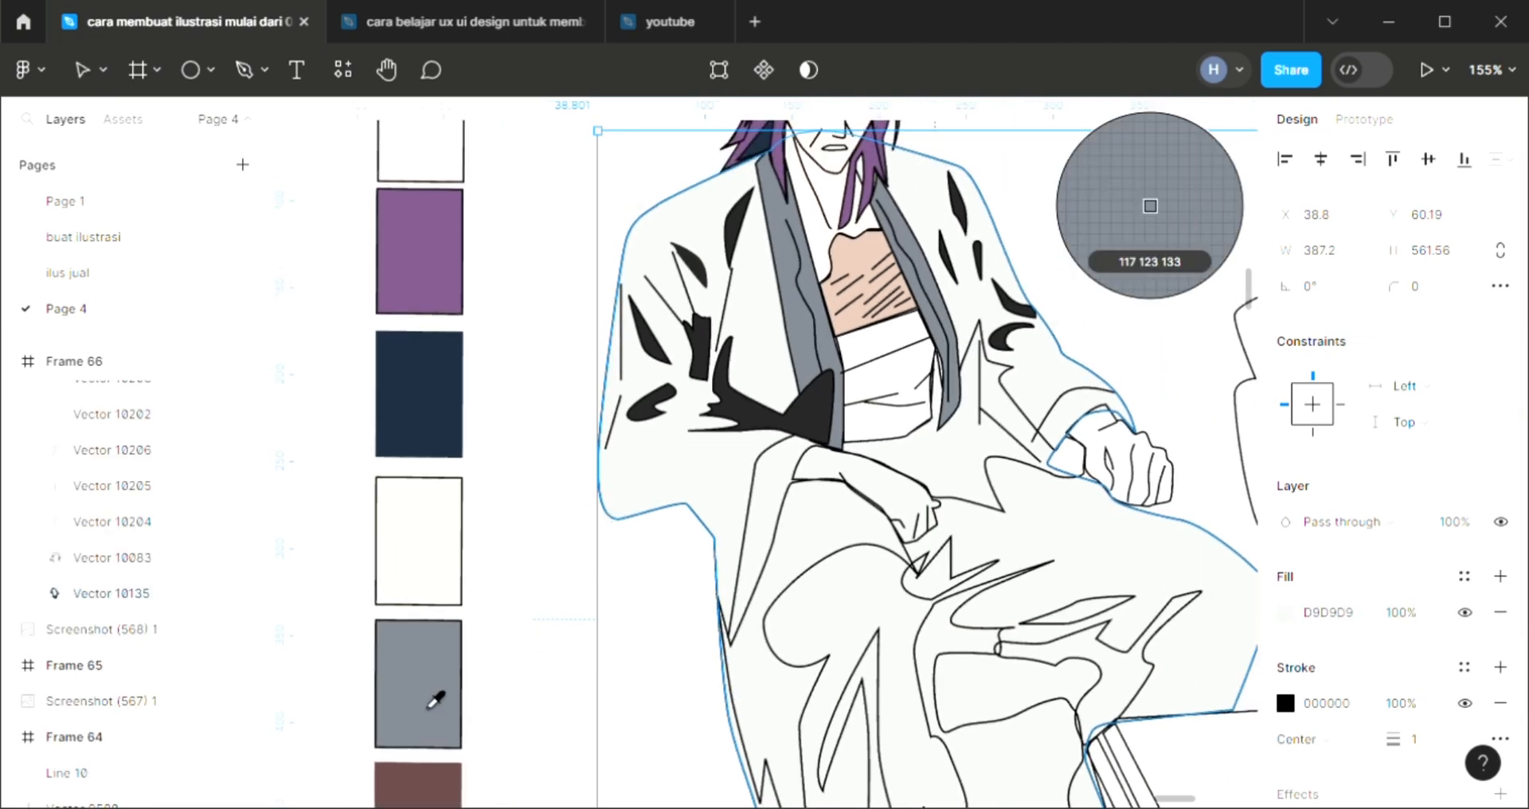
left_click(437, 700)
scroll(612, 627, "up", 3)
scroll(612, 627, "down", 6)
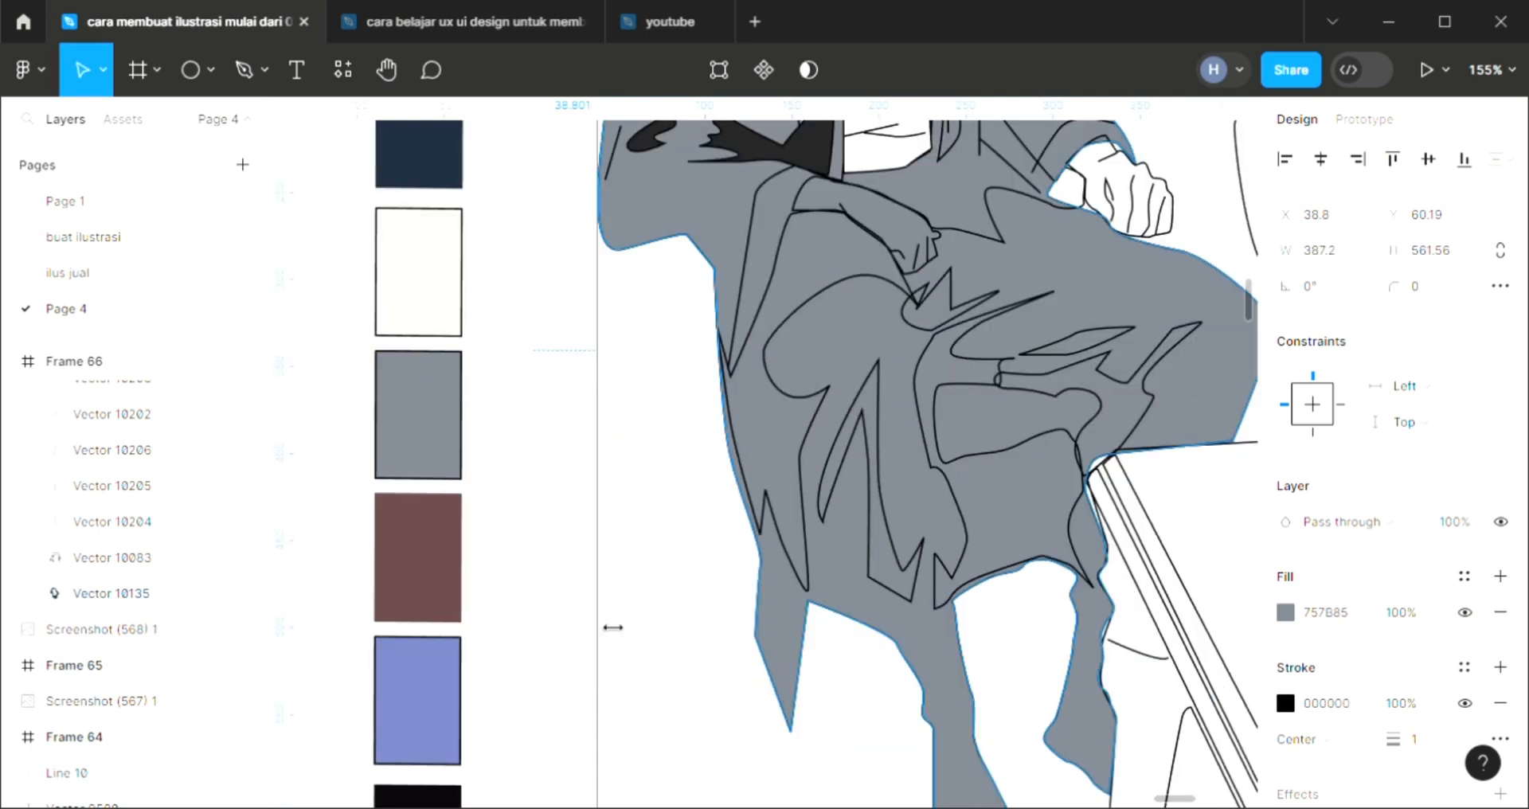
scroll(612, 626, "down", 3)
key("i")
left_click(470, 644)
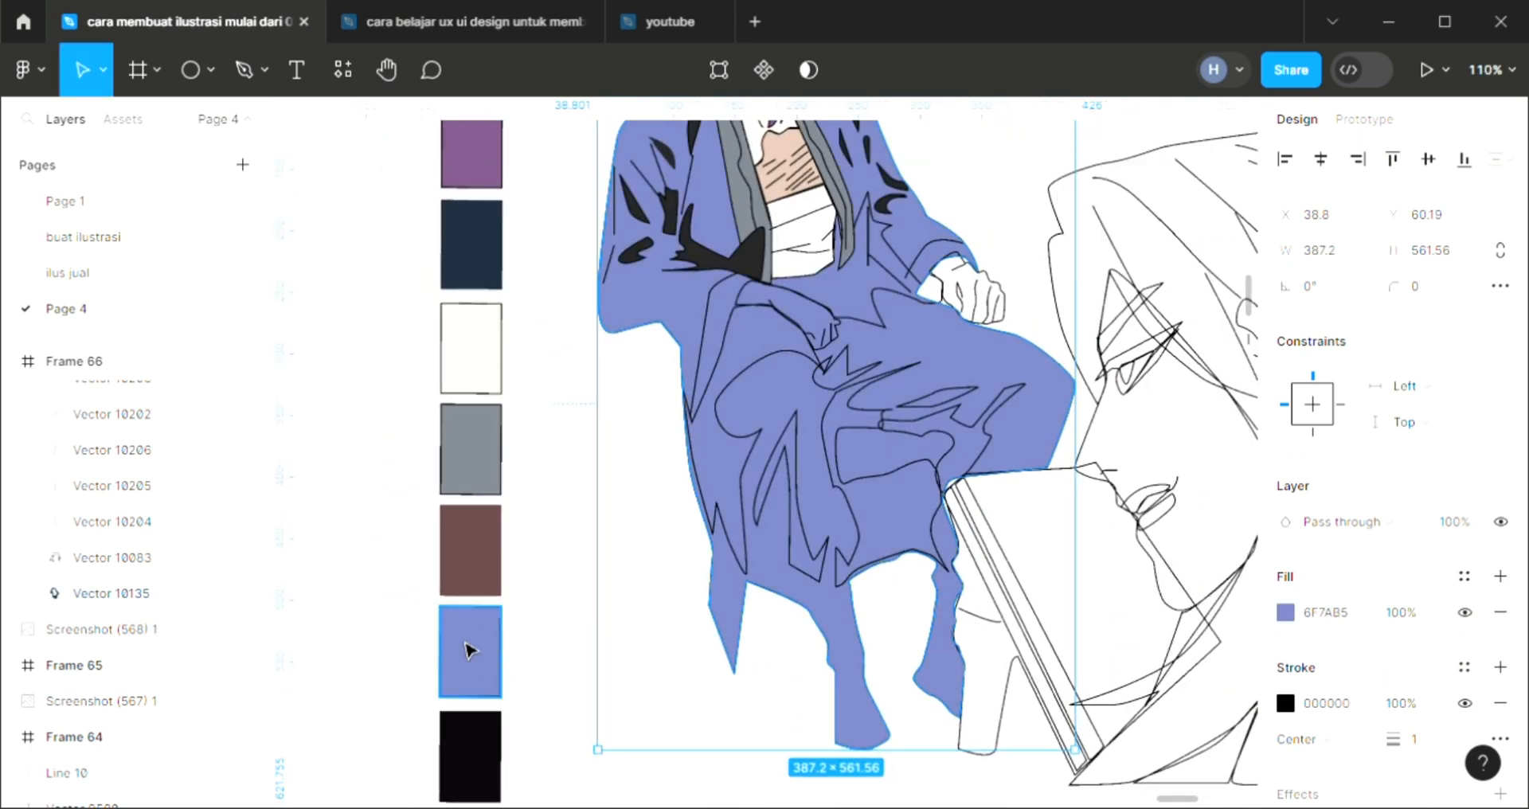
Fill the robe with purple 765180 sampled from the palette swatch
scroll(623, 661, "up", 4)
scroll(774, 614, "down", 1)
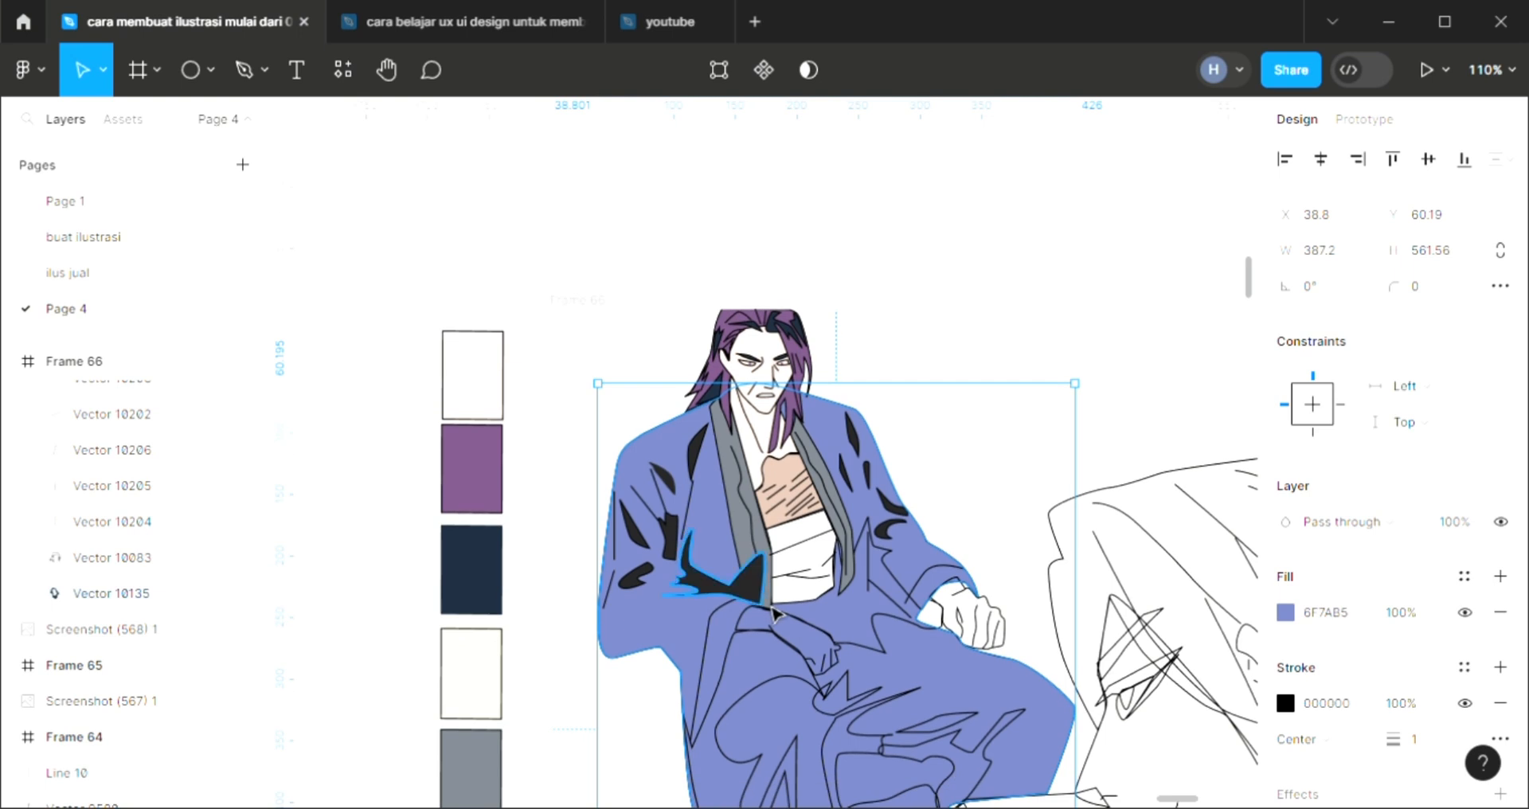
key("i")
left_click(459, 492)
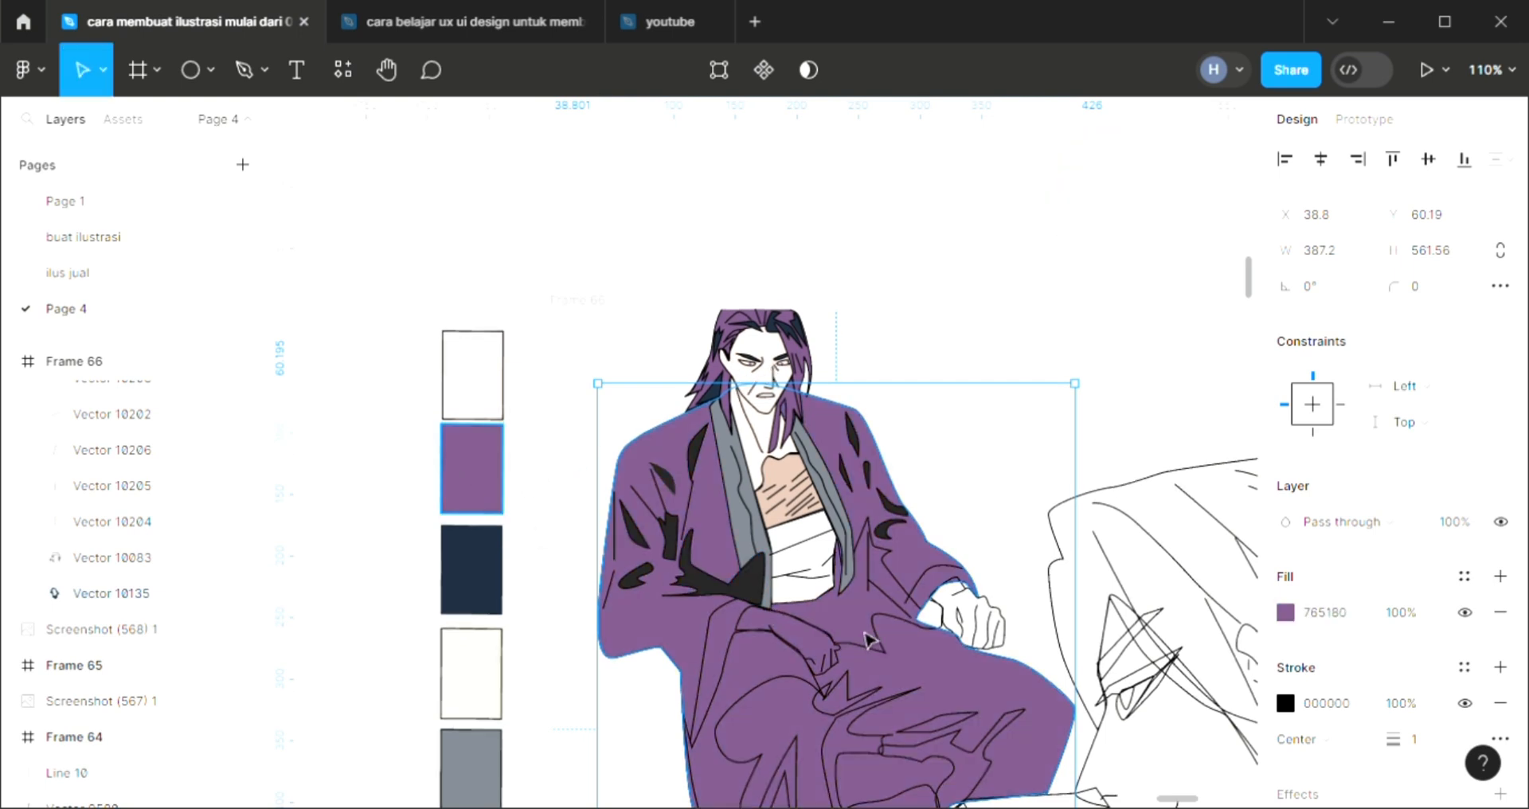
Fill the forearm and hand resting in the lap with skin color FCEBE2 sampled from the palette swatch
scroll(1322, 617, "down", 2)
scroll(942, 642, "down", 7)
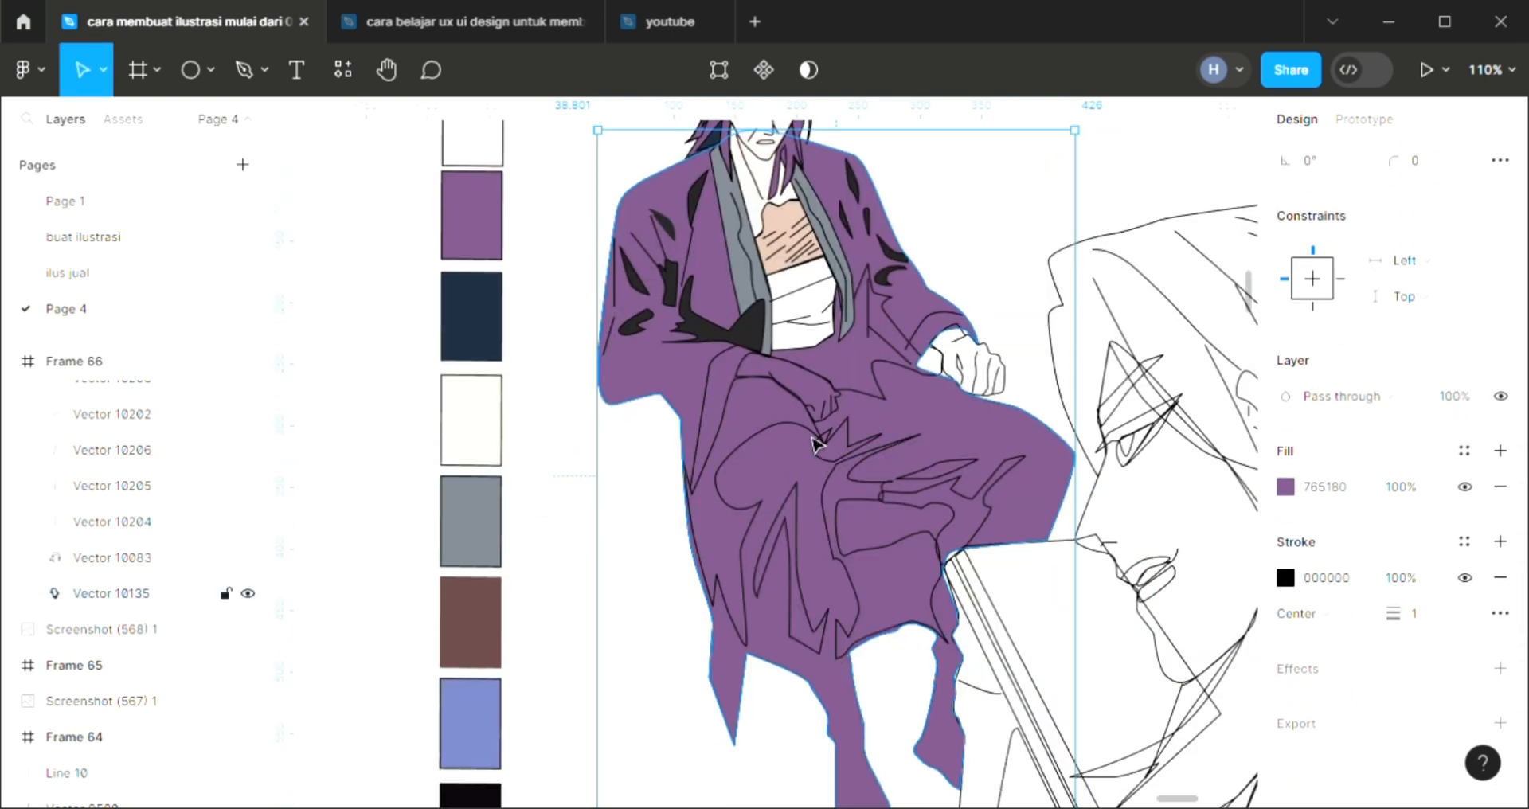
left_click(828, 392)
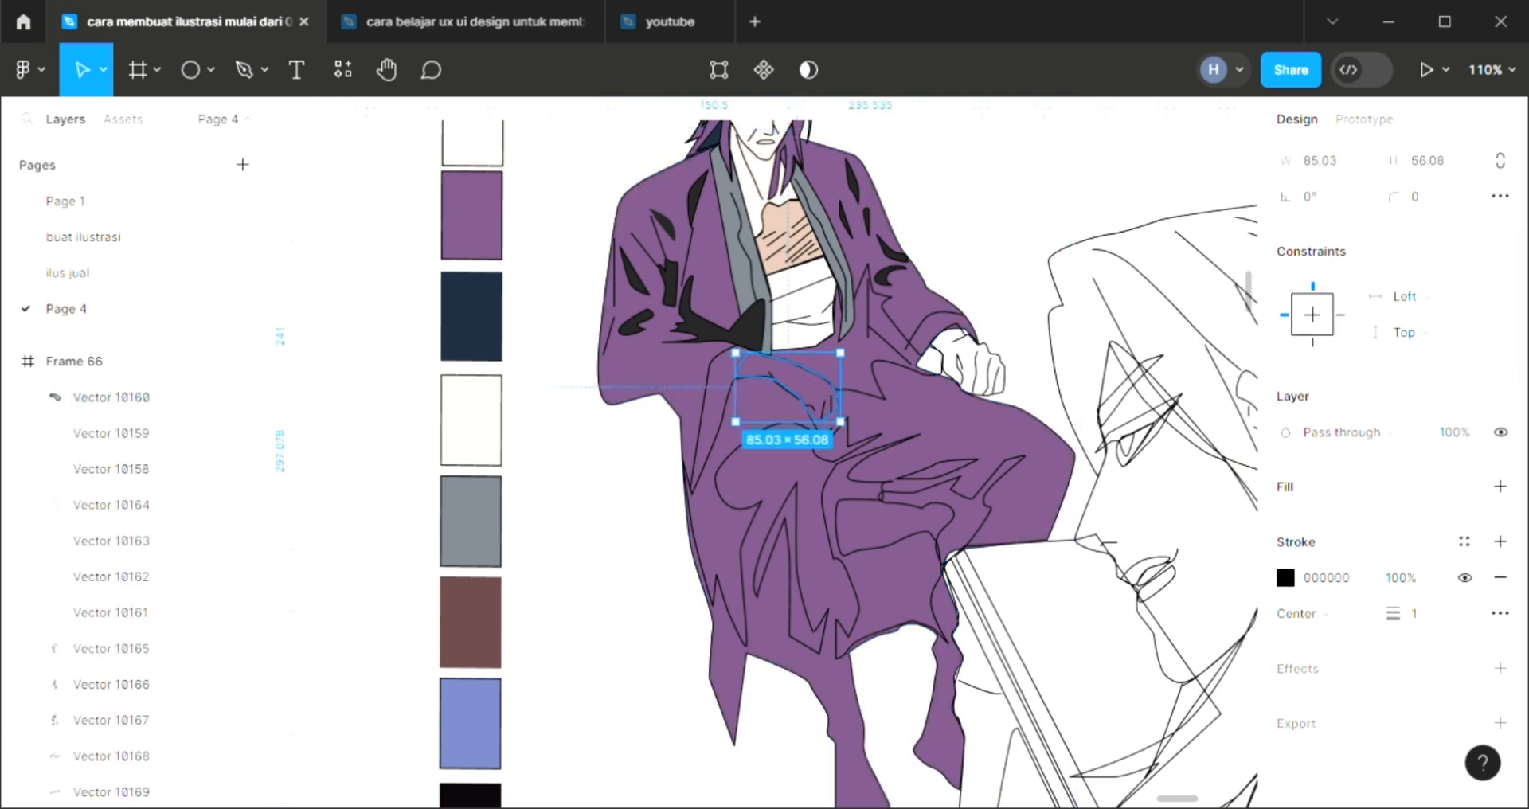
left_click(1503, 486)
scroll(606, 335, "up", 1)
key("i")
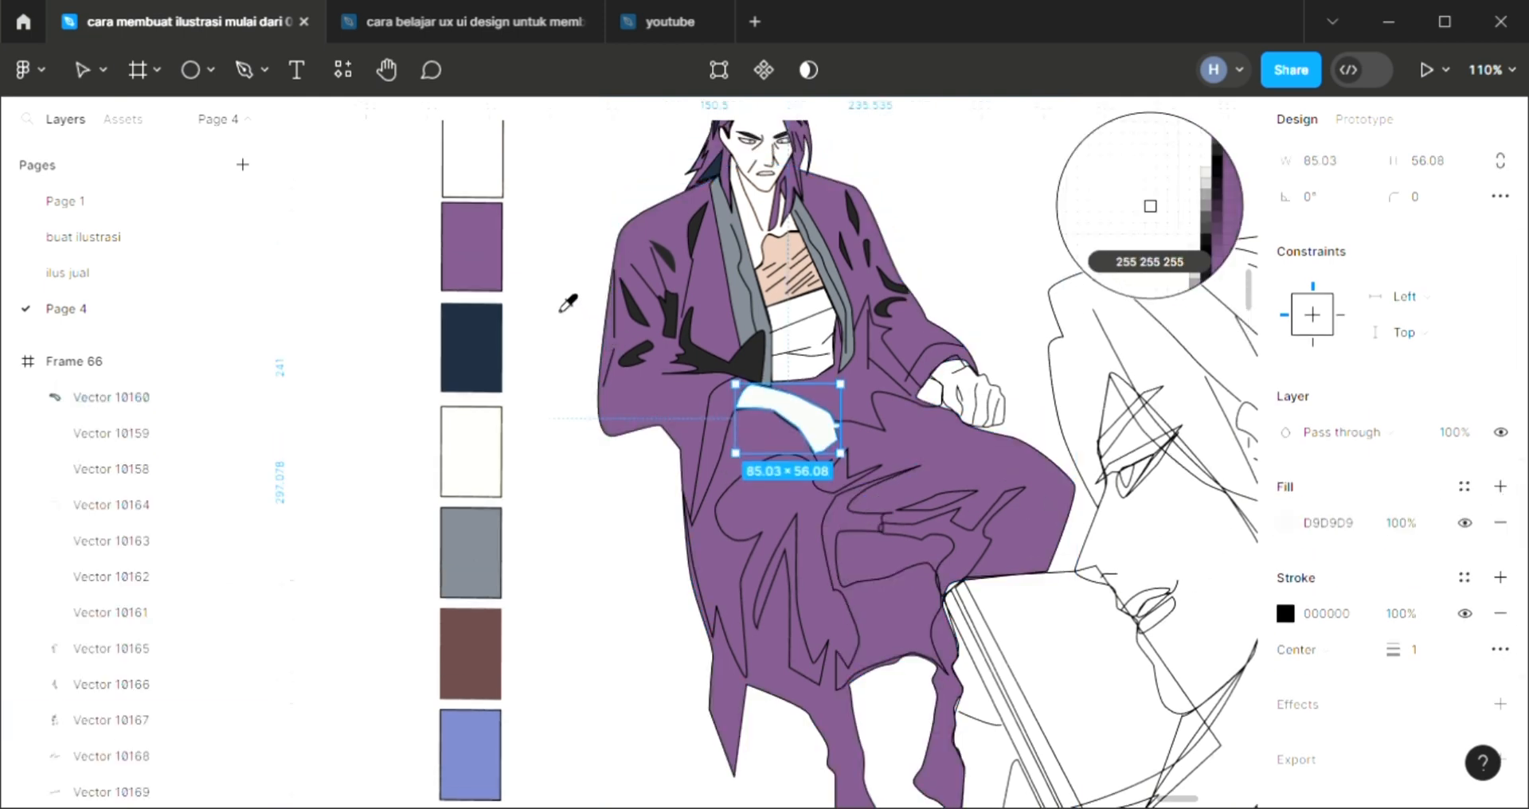
left_click(450, 156)
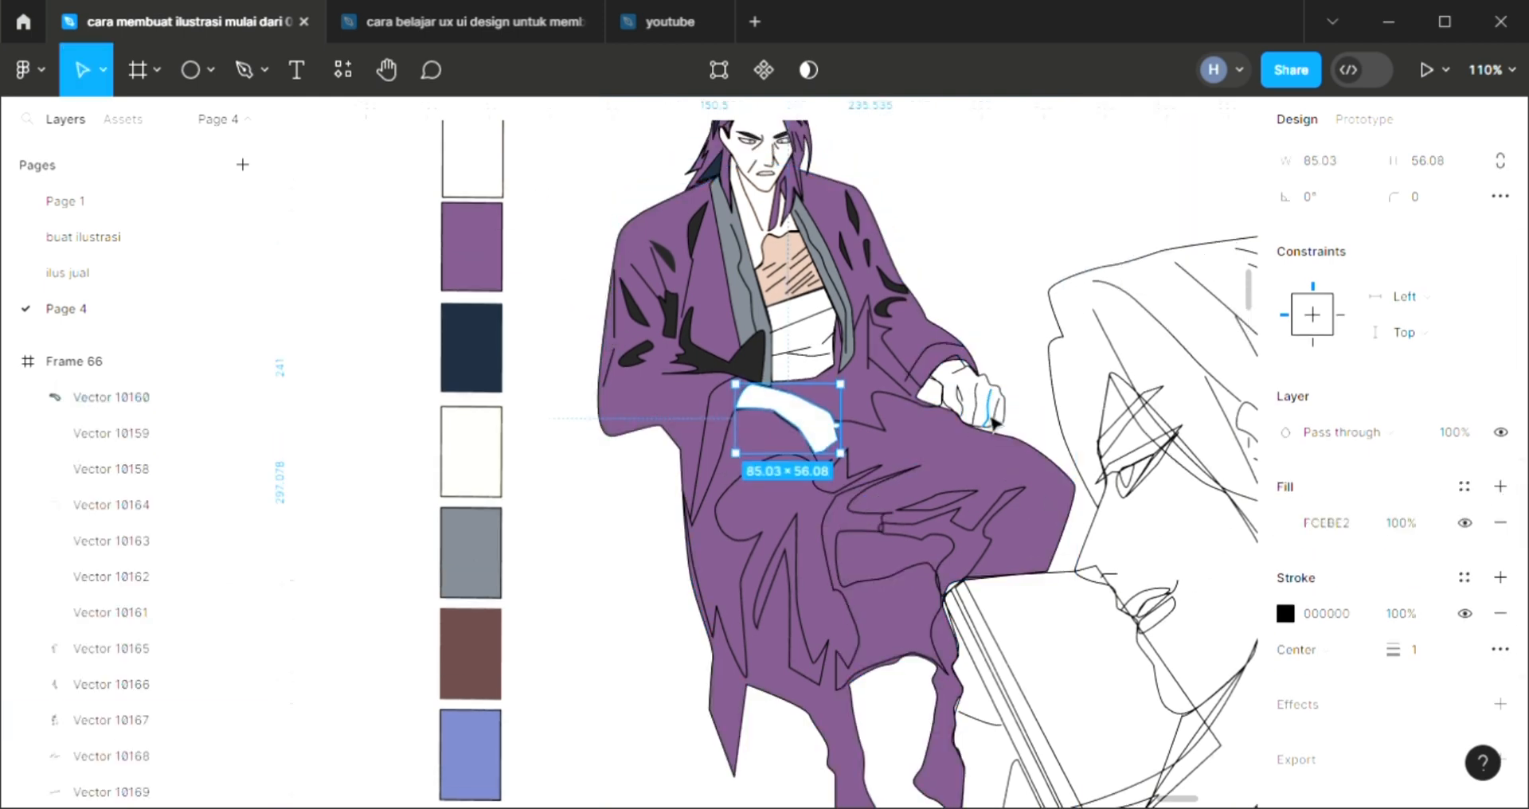
Fill the fist resting on the right knee with skin color FCEBE2 from the palette, and send it to the back
left_click(990, 417)
left_click(1028, 354)
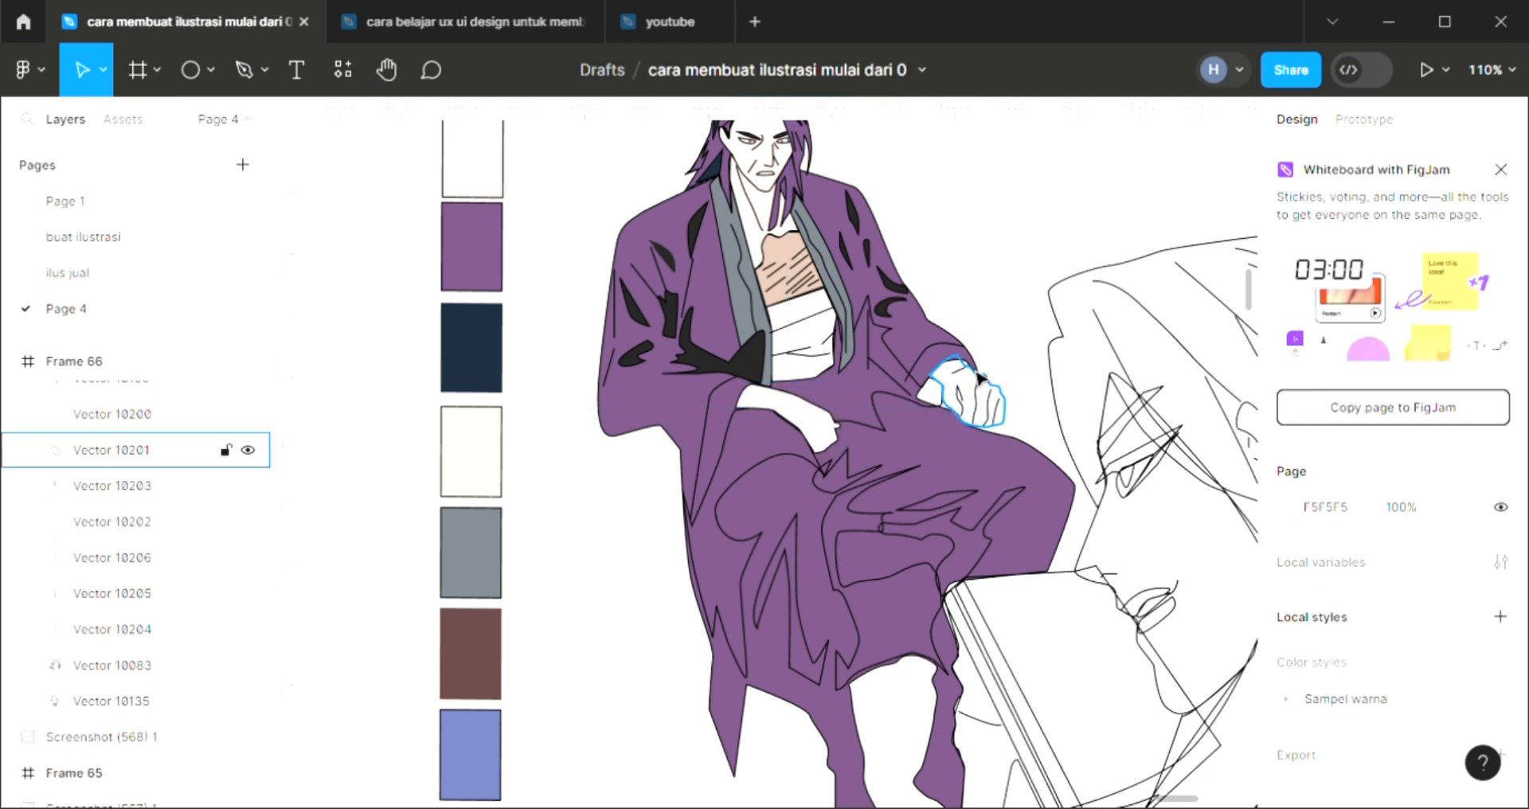
left_click(1022, 408)
left_click(1500, 576)
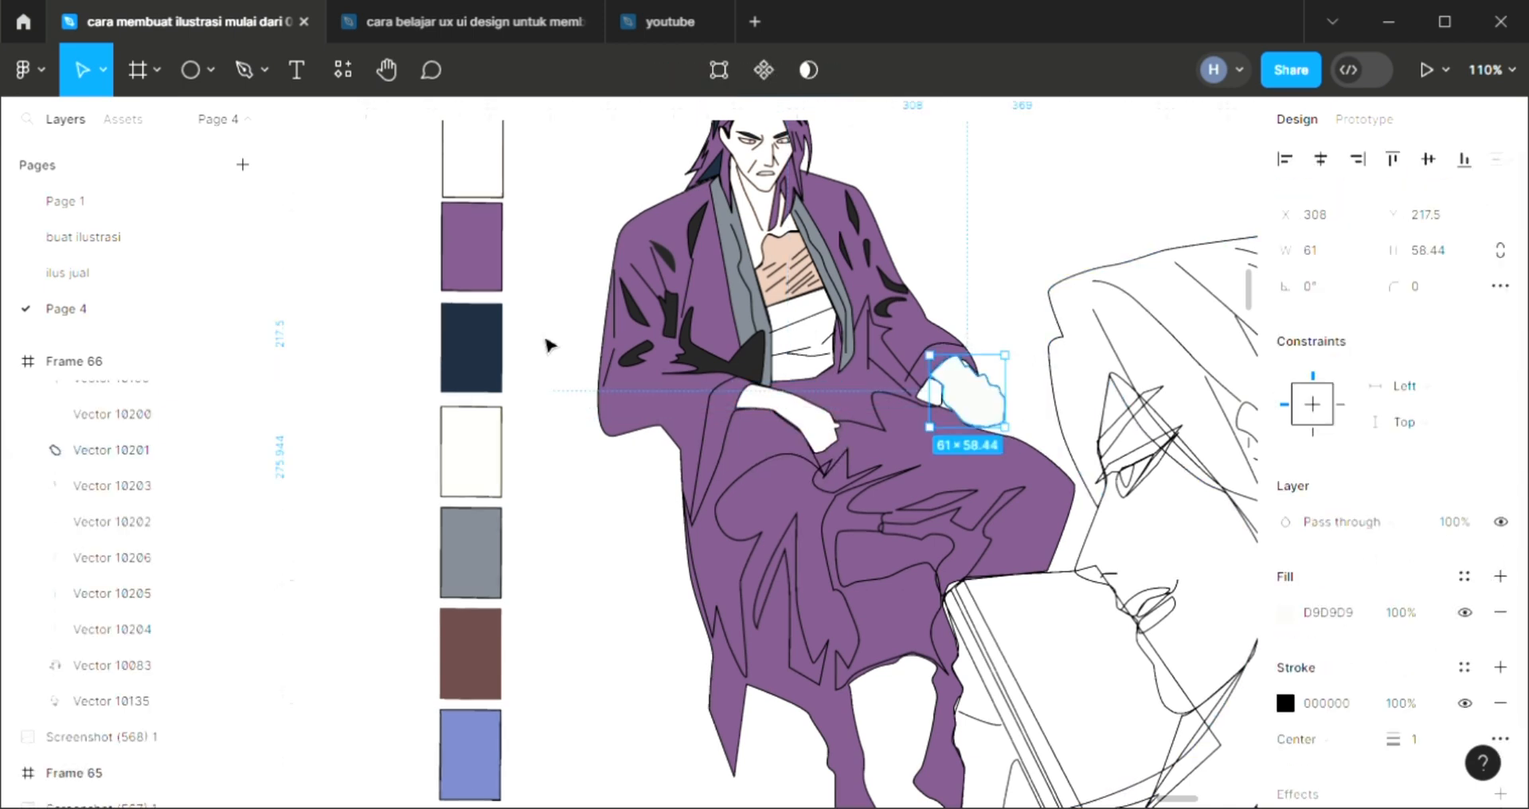
scroll(494, 350, "up", 2)
key("i")
left_click(494, 355)
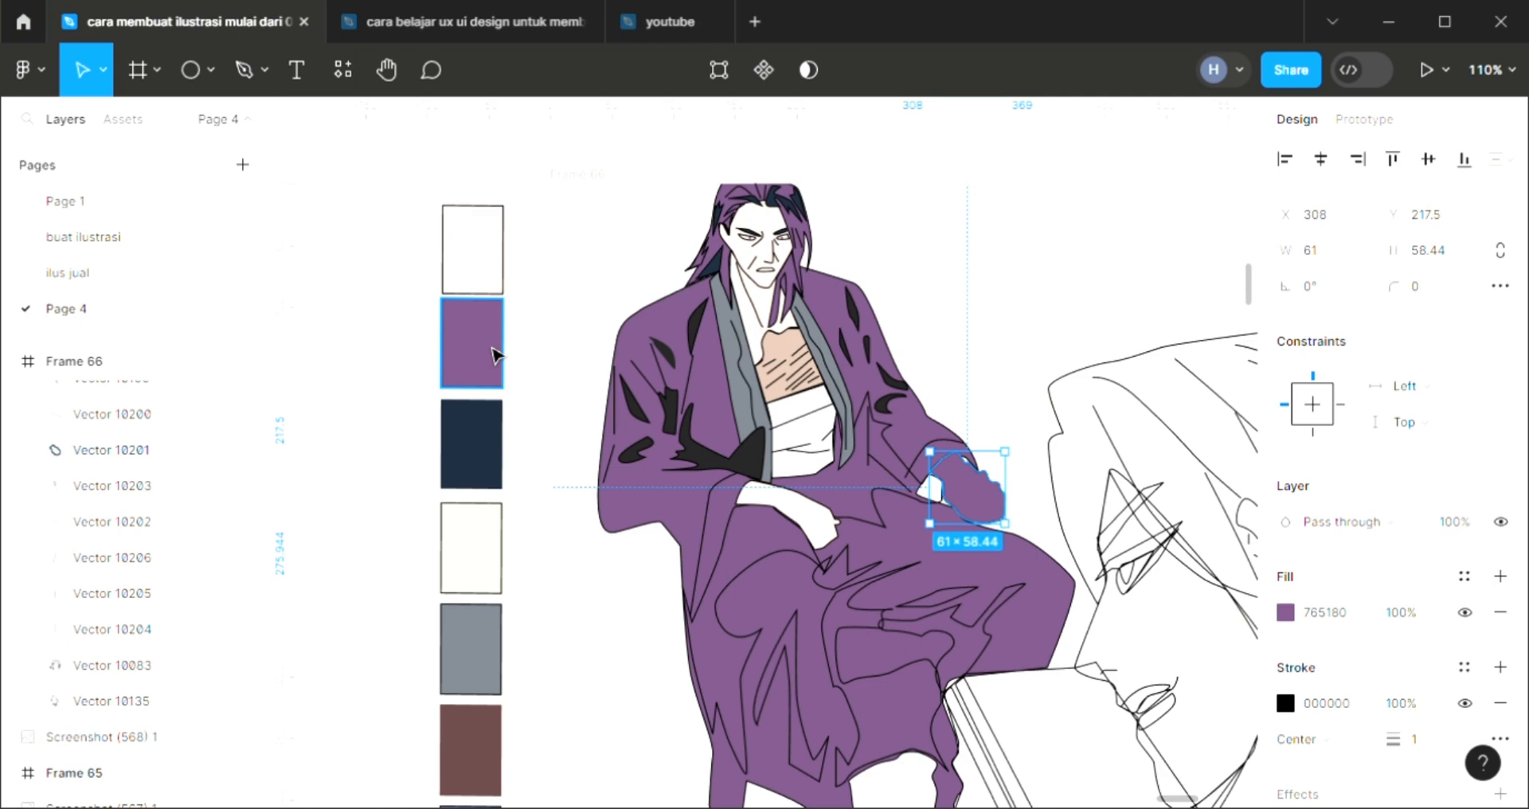
key("i")
left_click(473, 263)
key("ctrl+shift+bracketleft")
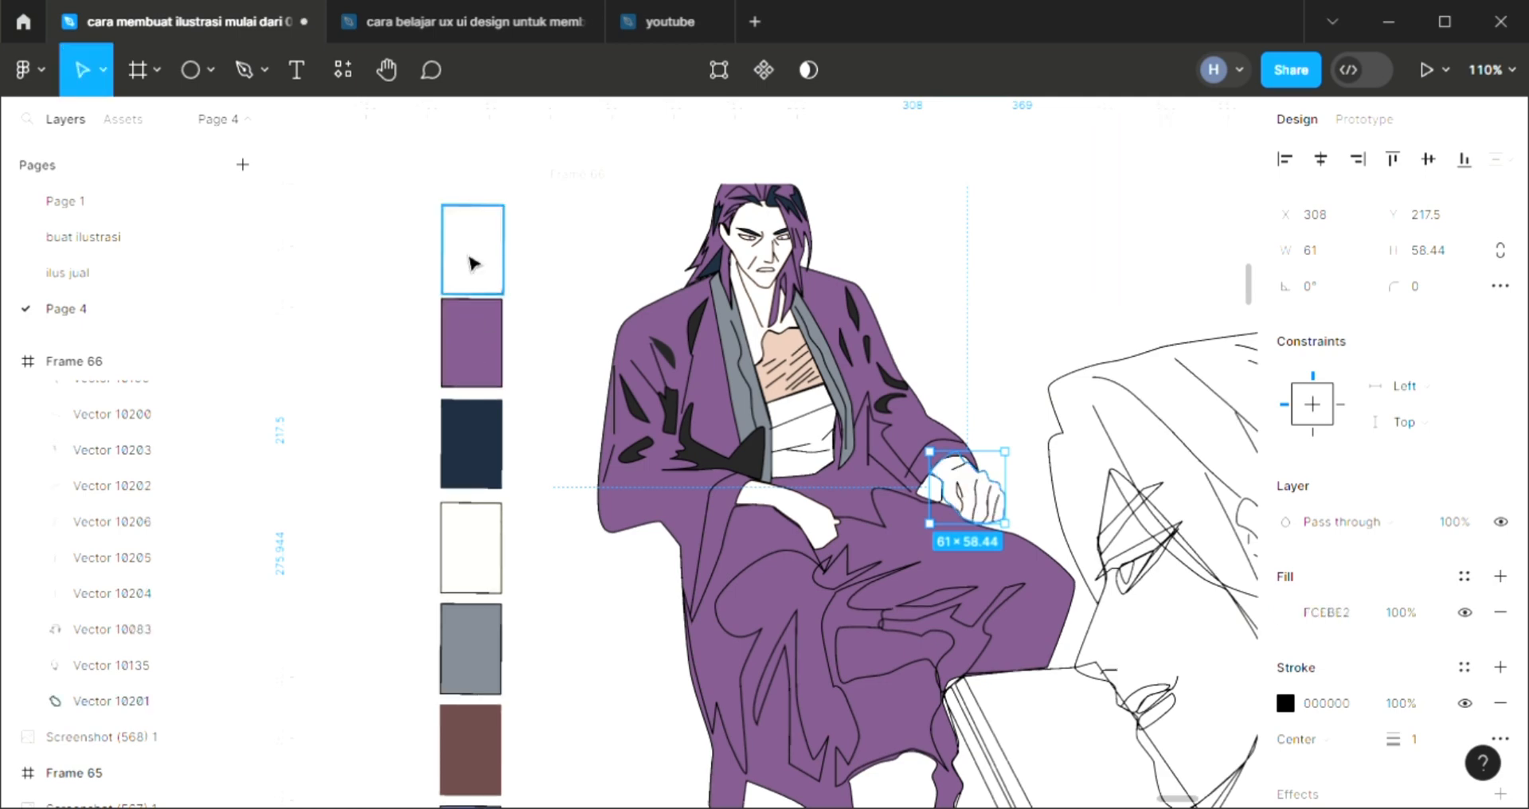
Fill the narrow zigzag fold on the lower left part of the robe with dark 222222 sampled from the sleeve shadow
scroll(788, 528, "down", 2)
scroll(828, 581, "down", 3)
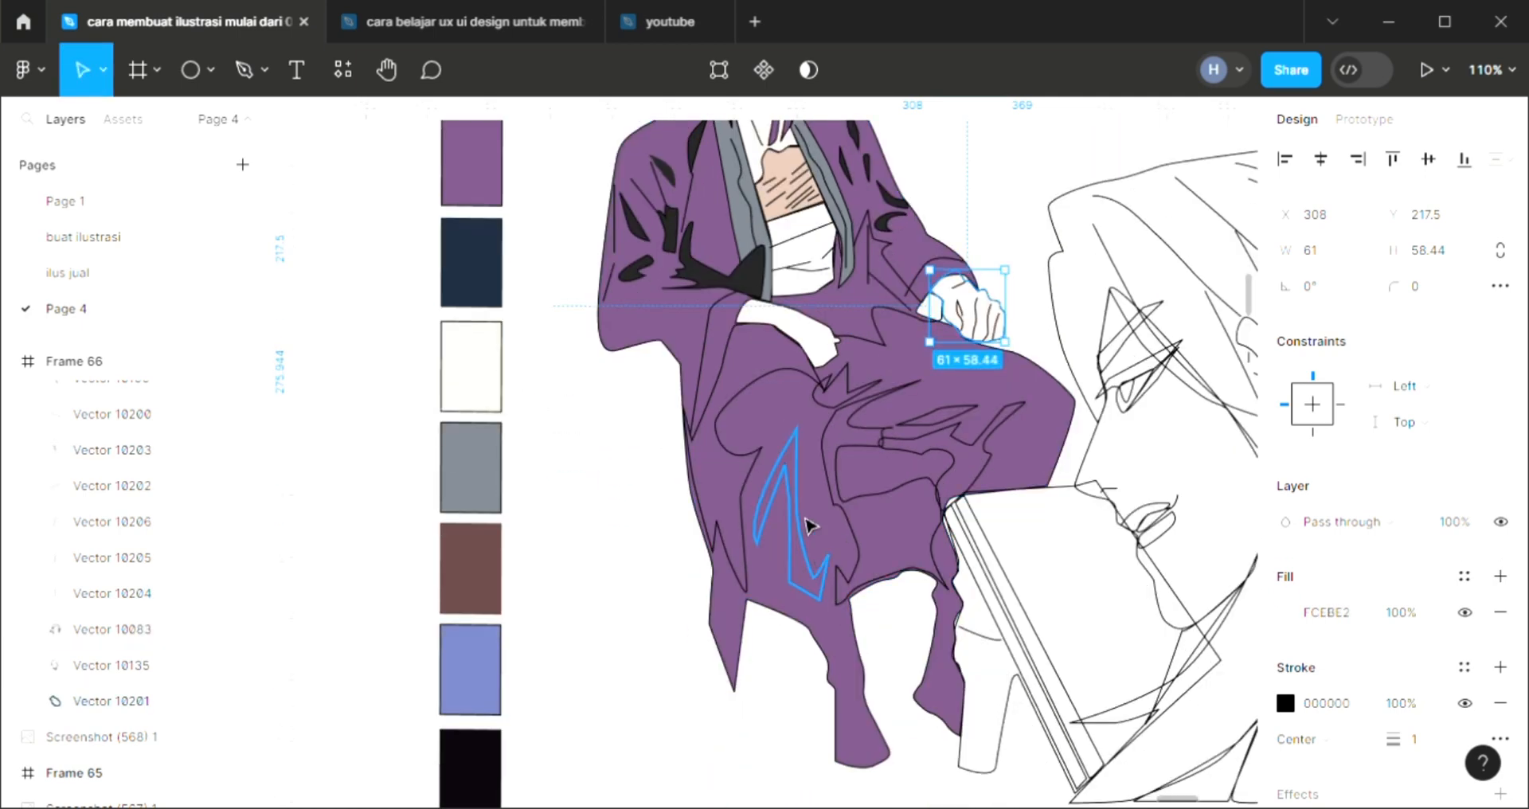
left_click(811, 519)
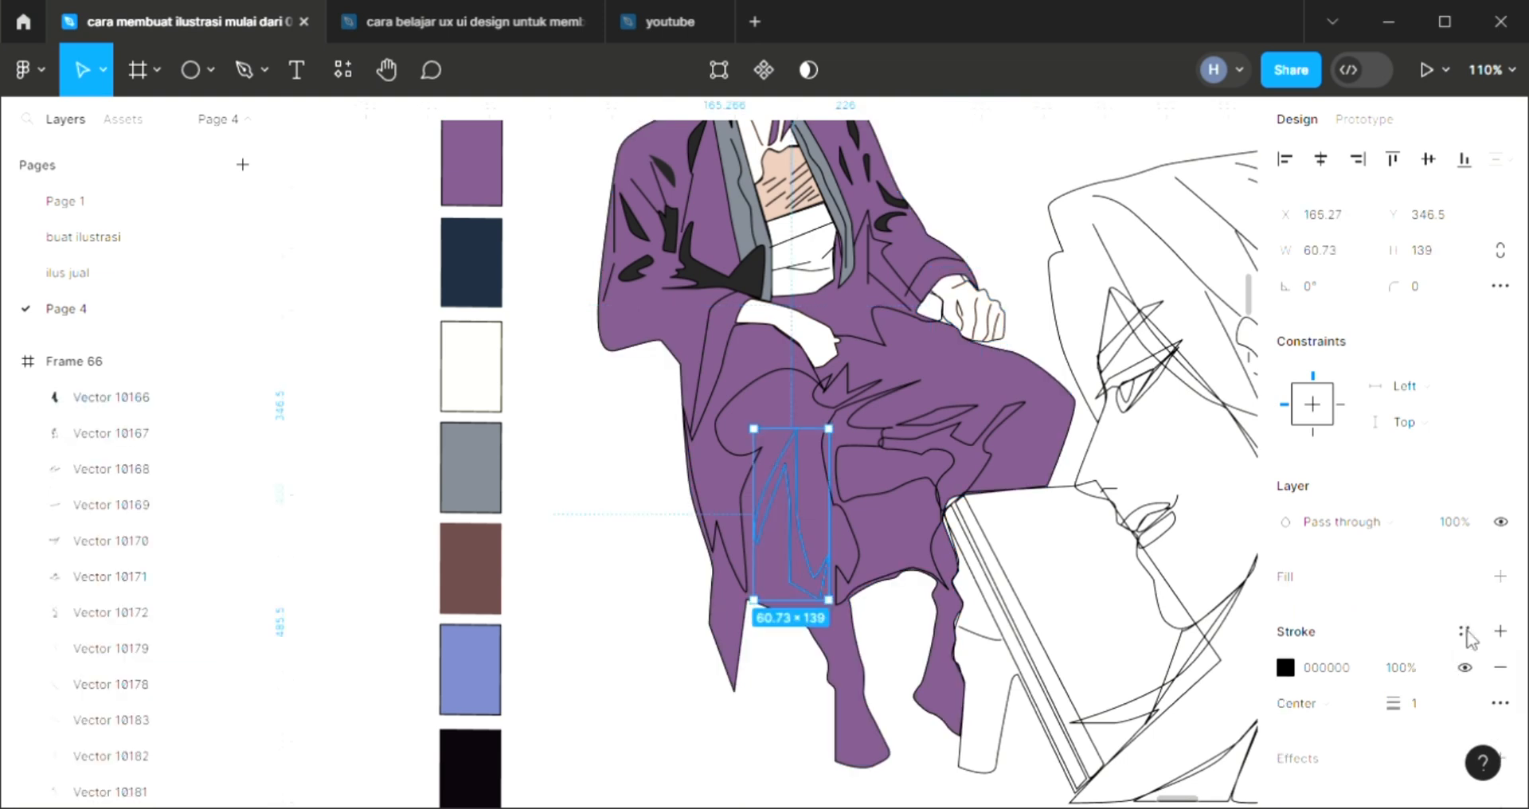
left_click(1502, 578)
key("i")
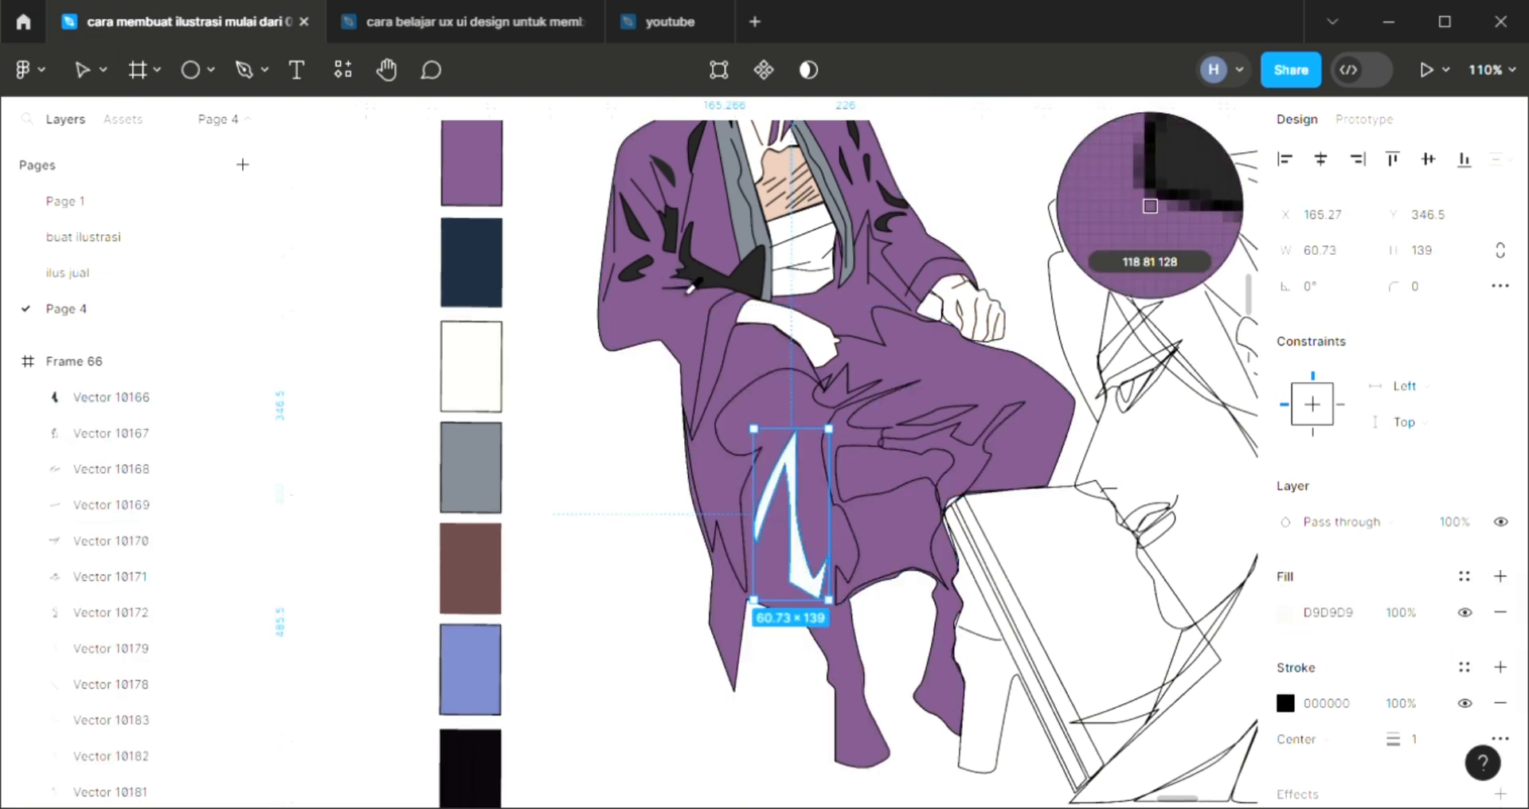
left_click(728, 278)
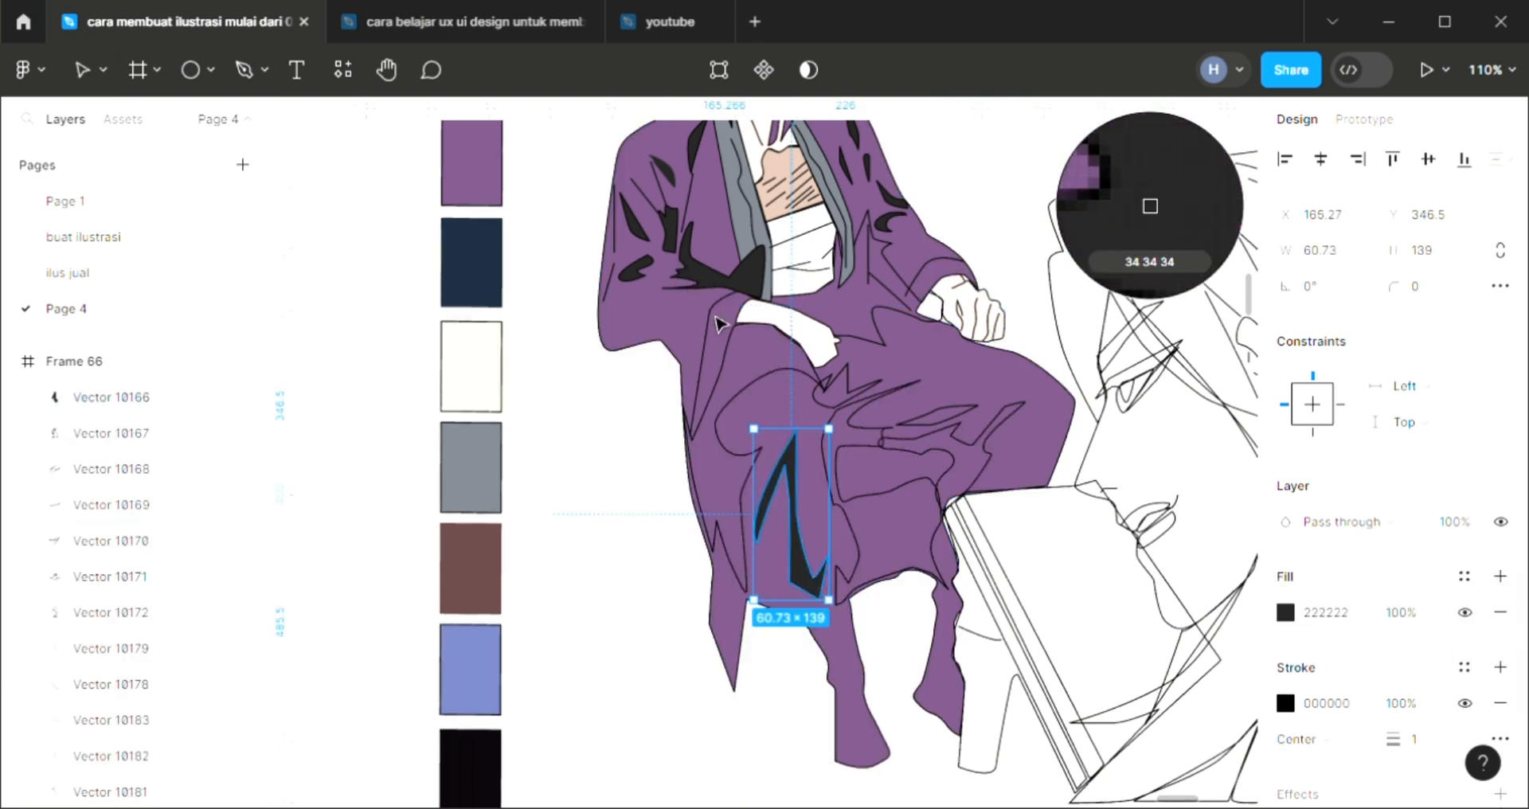
Fill the large fold shadow running from under the resting hand down the robe's left edge with dark 222222
left_click(721, 374)
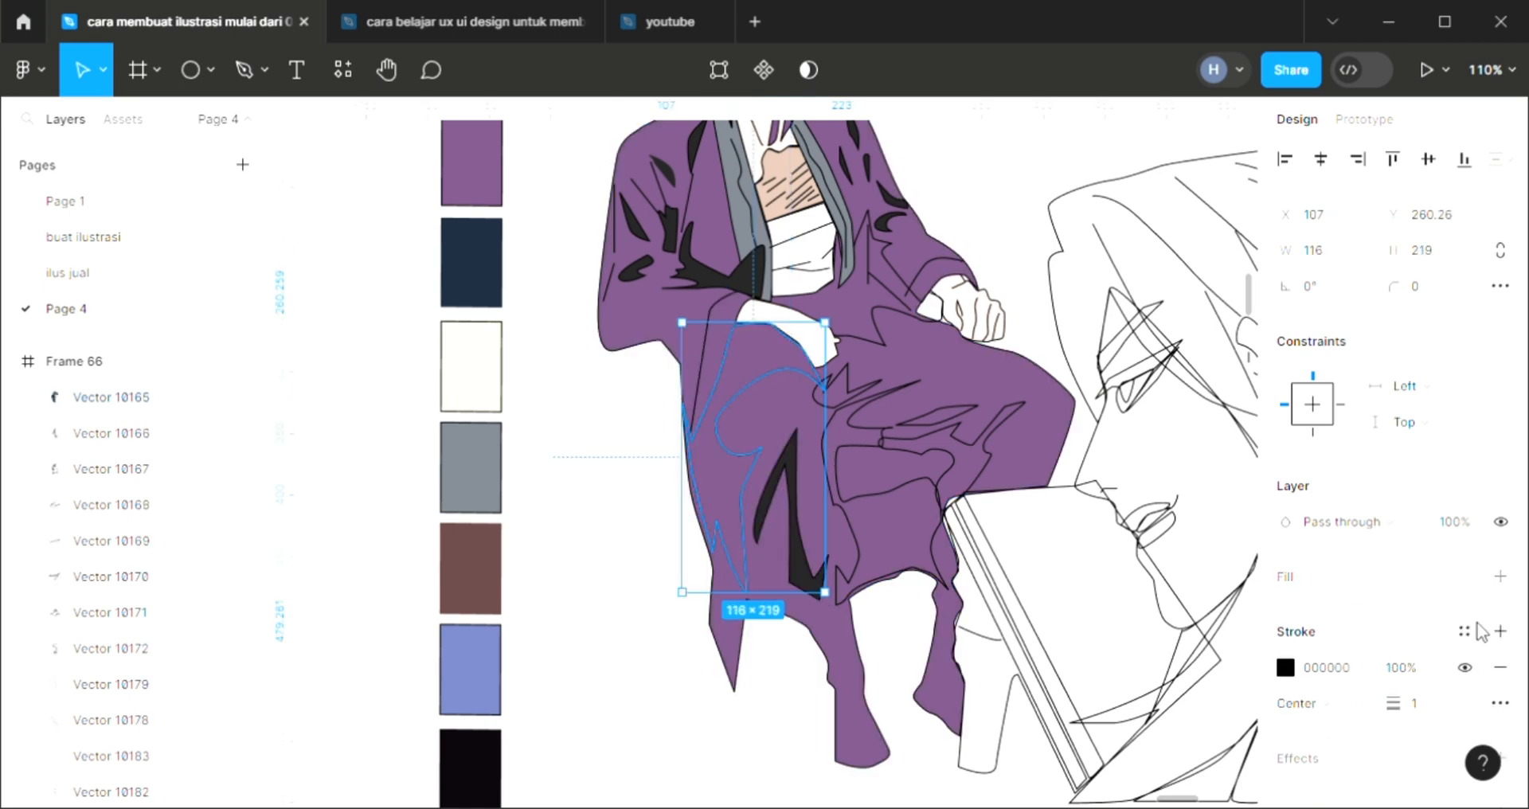
left_click(1500, 577)
key("i")
left_click(956, 490)
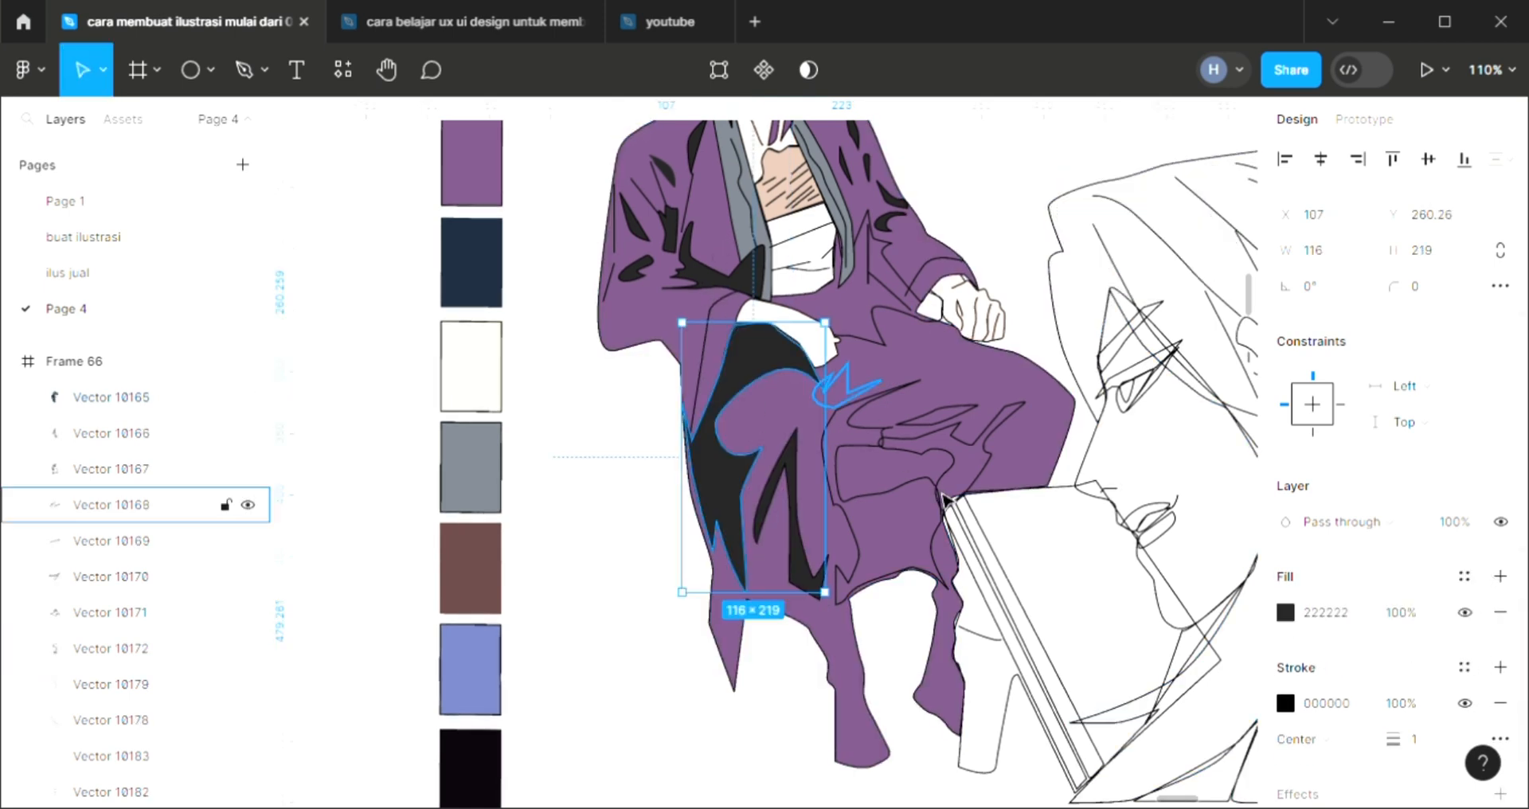
Fill the large fold shadow between the legs, down to the robe's center hem, with dark 222222
left_click(947, 493)
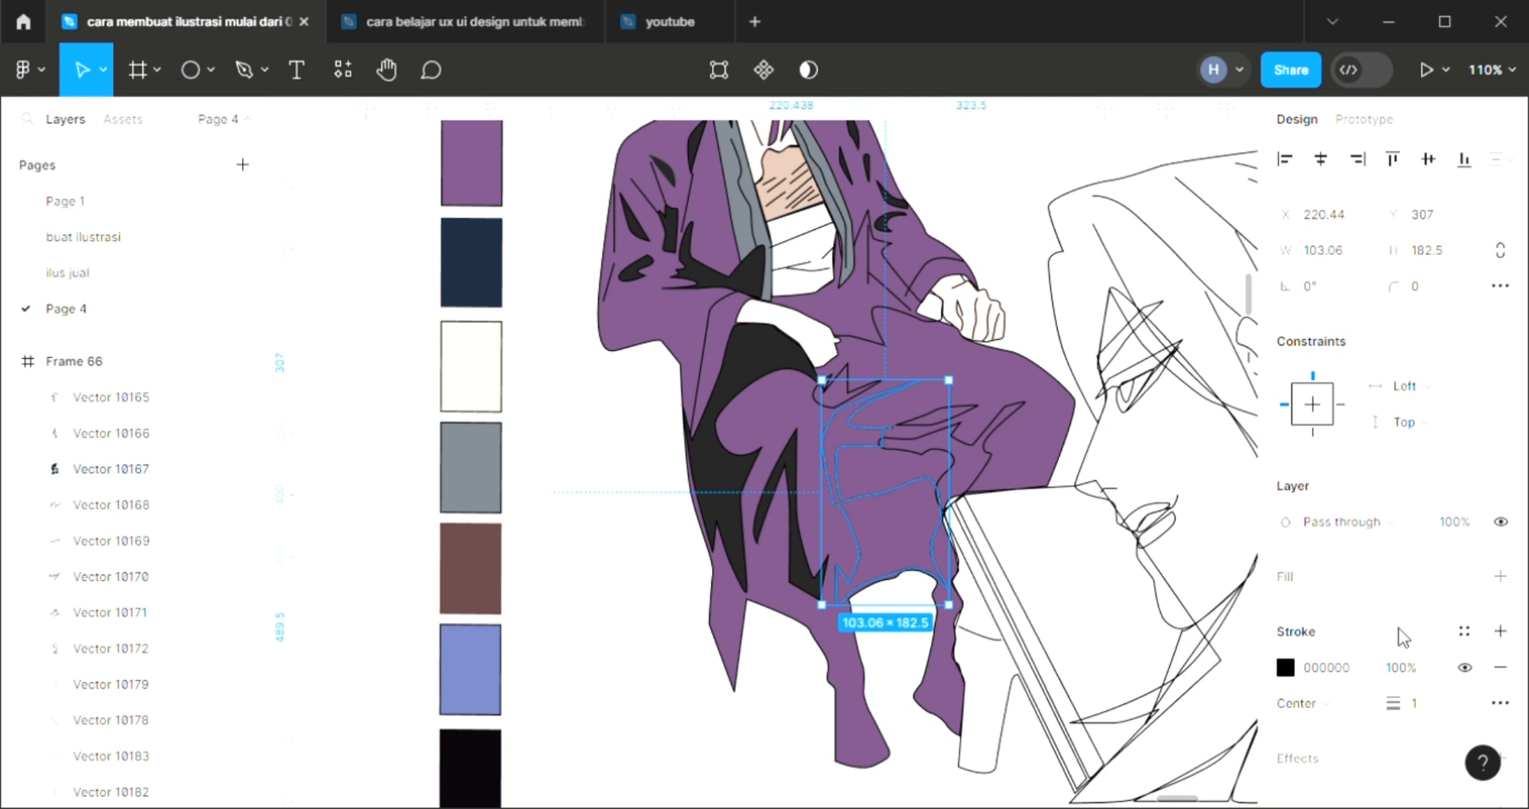
left_click(1500, 576)
key("i")
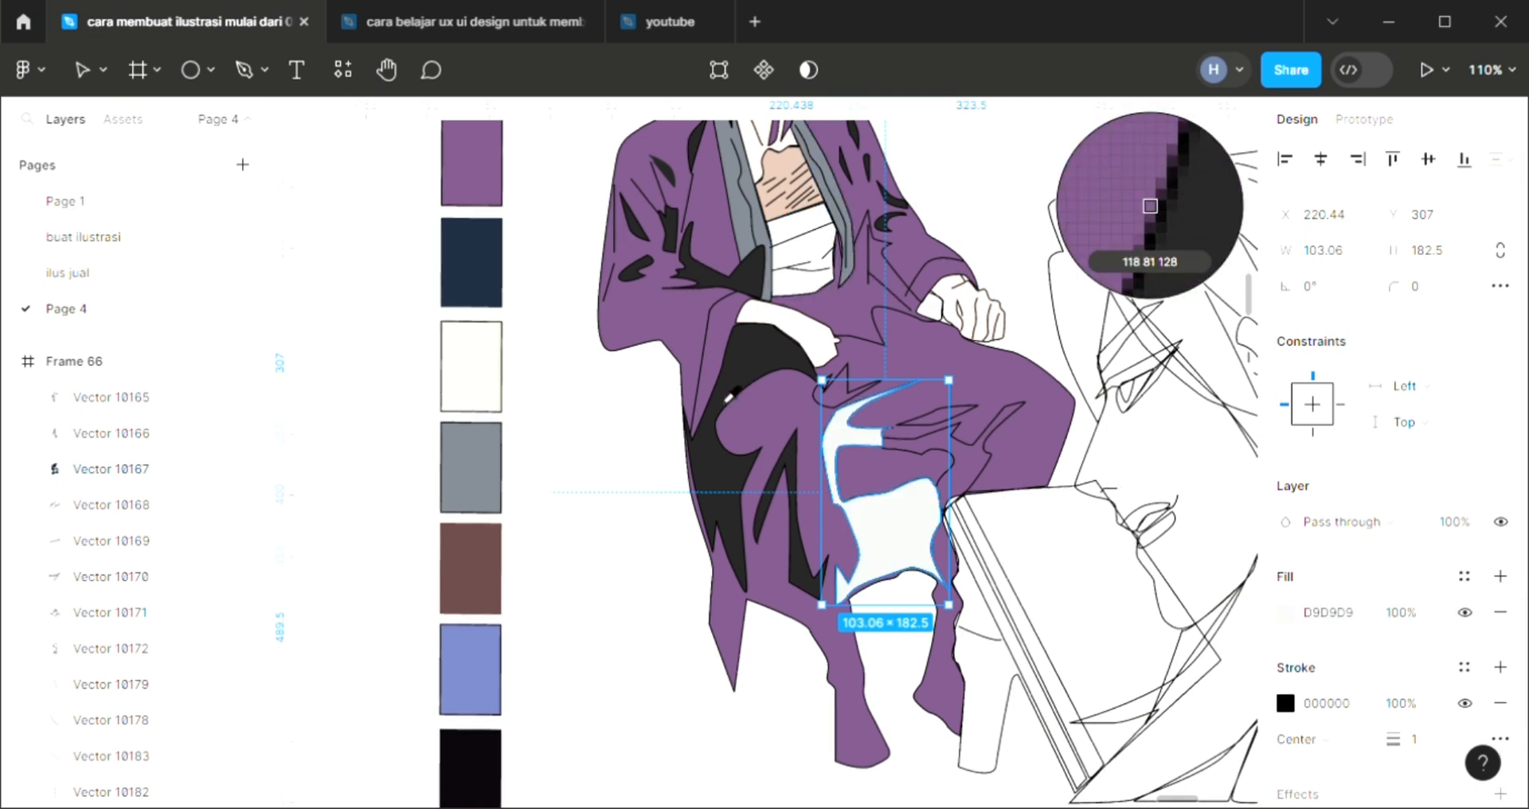
left_click(1150, 206)
Fill the branching fold on the right thigh and the thin sliver fold above it with dark 222222
left_click(1005, 444)
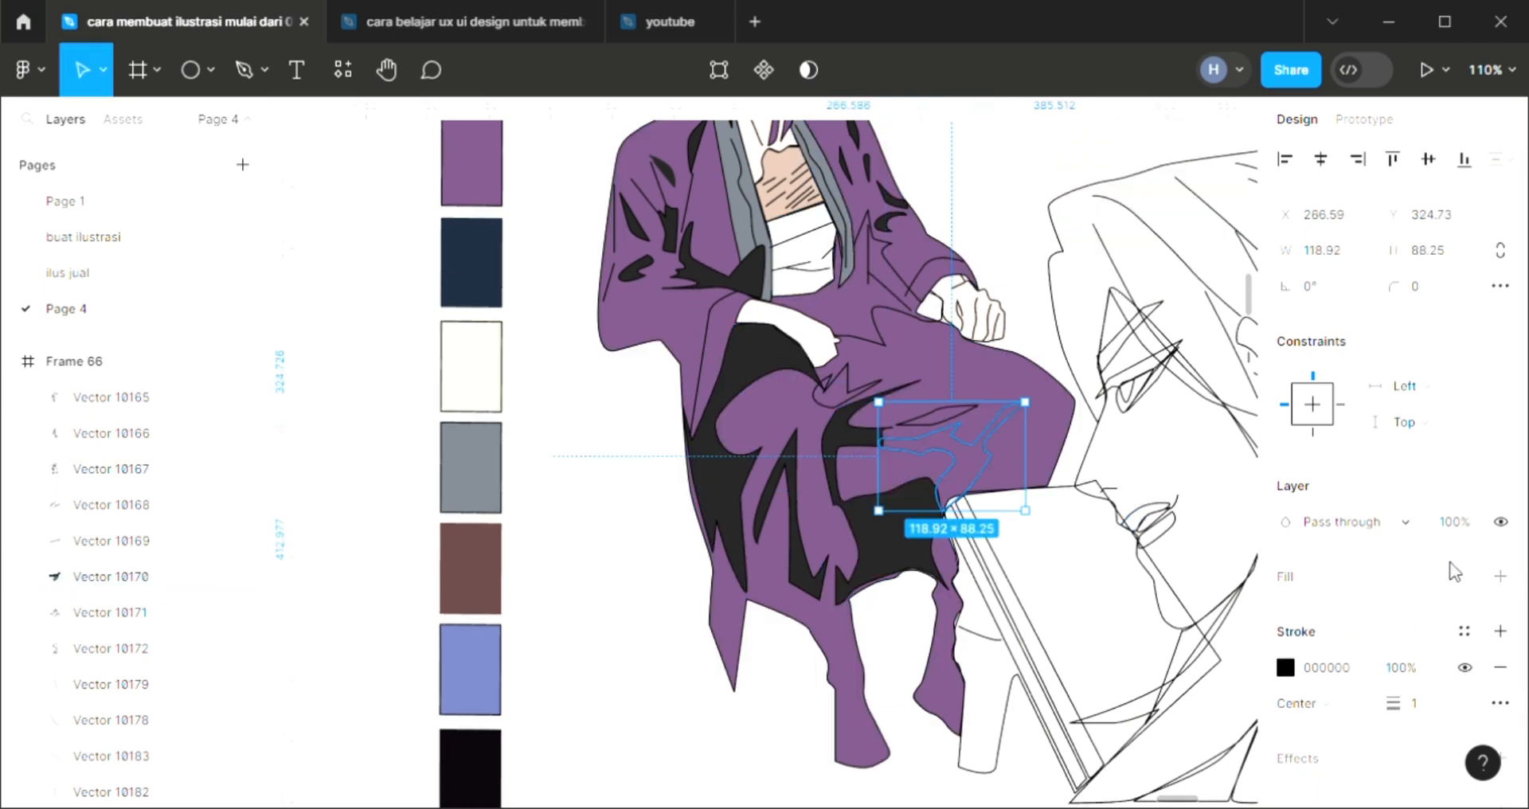
left_click(1500, 576)
key("i")
left_click(741, 478)
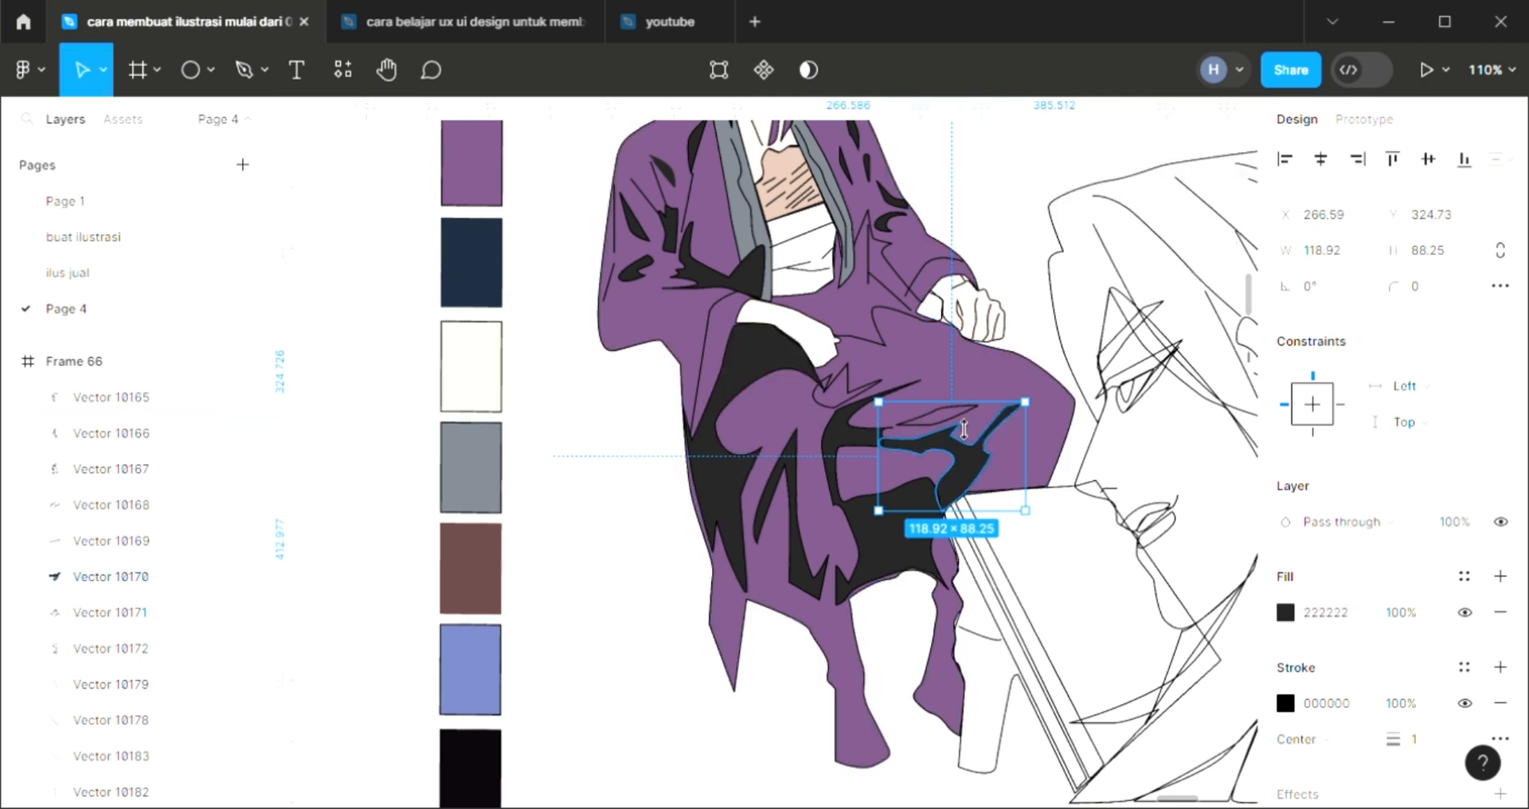
left_click(958, 431)
left_click(1501, 577)
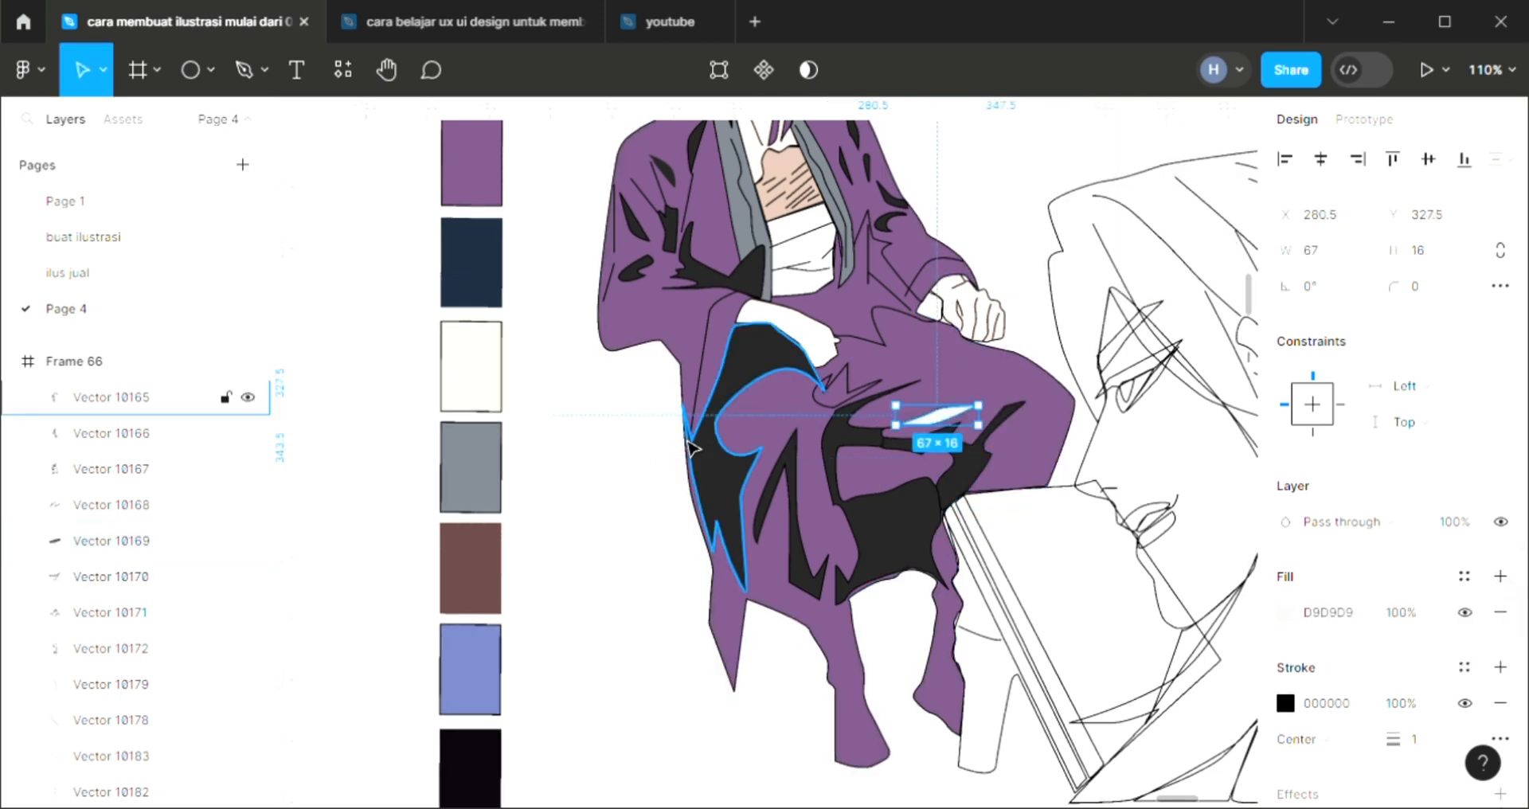
key("i")
left_click(1151, 204)
Fill the small jagged fold just below the resting hand's fingers with dark 222222
left_click(862, 401)
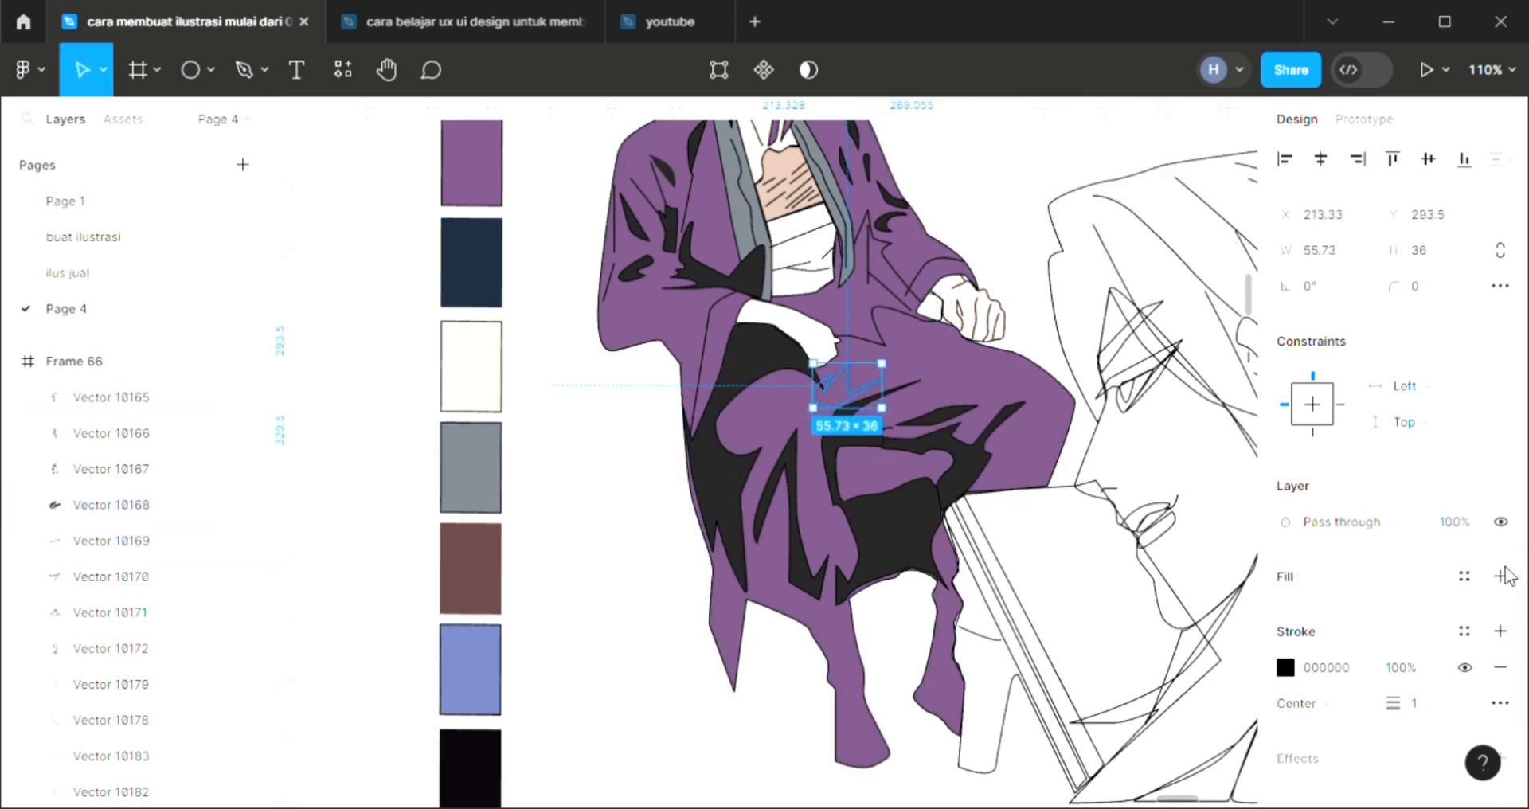
left_click(1501, 577)
key("i")
left_click(885, 384)
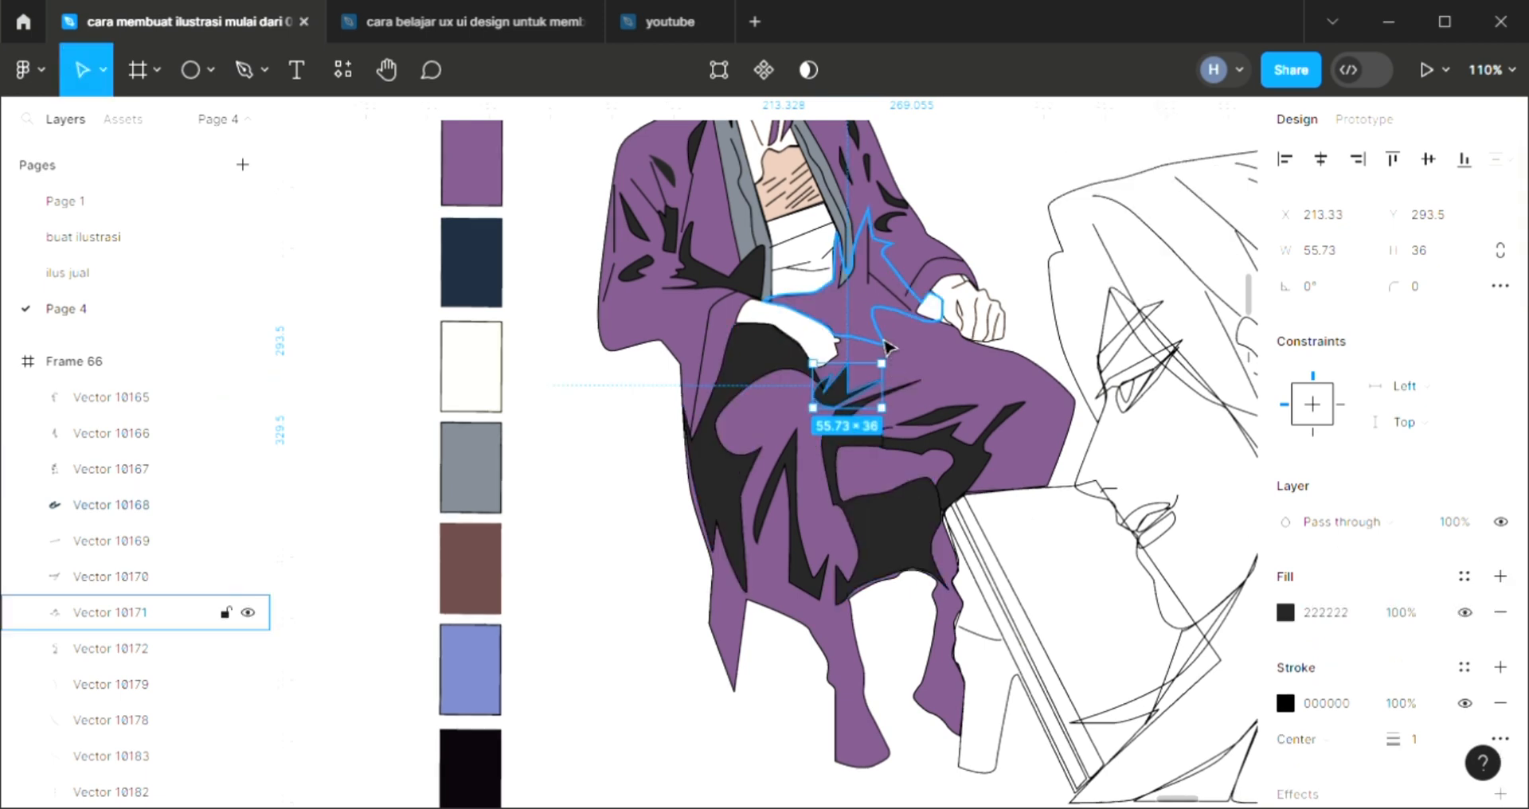
Fill the spiky shadow across the lap between the waist wrap and the right fist with dark 222222
left_click(886, 344)
left_click(1501, 577)
key("i")
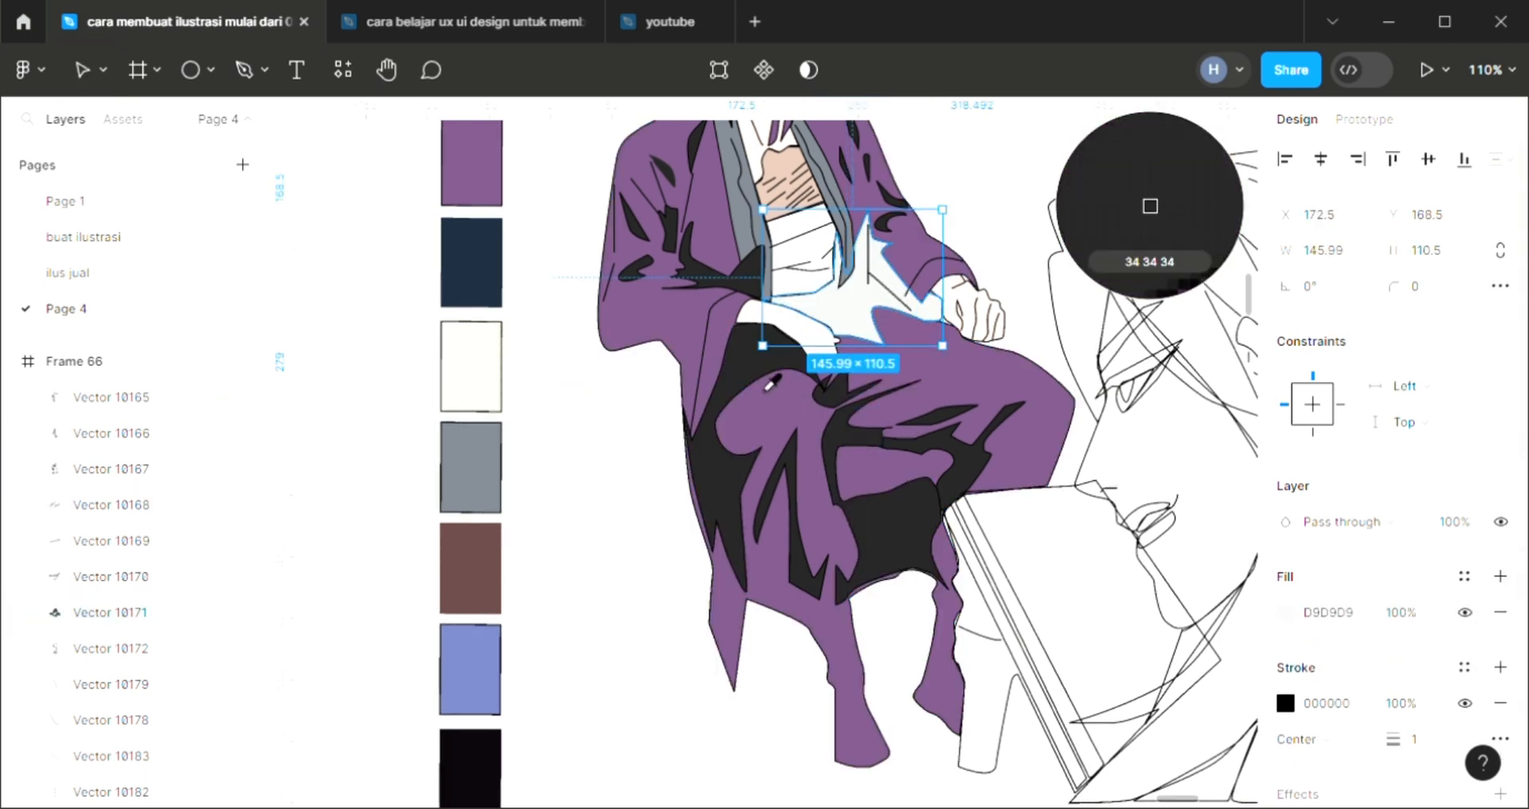
left_click(882, 261)
scroll(882, 260, "up", 1)
scroll(882, 261, "up", 2)
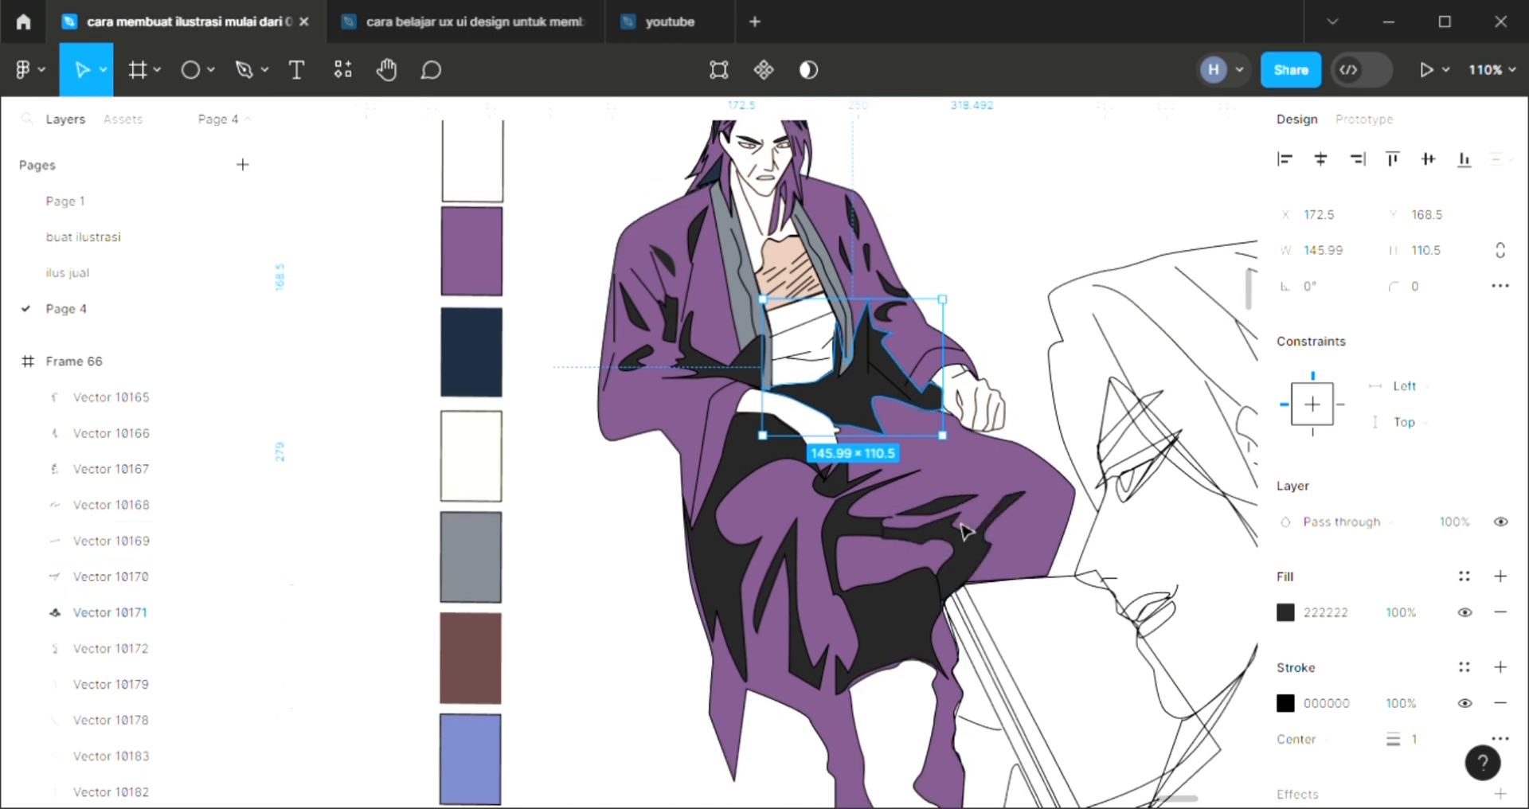
Send the resting hand's skin shape backward in the layer order to just above the lap shadow
left_click(1060, 285)
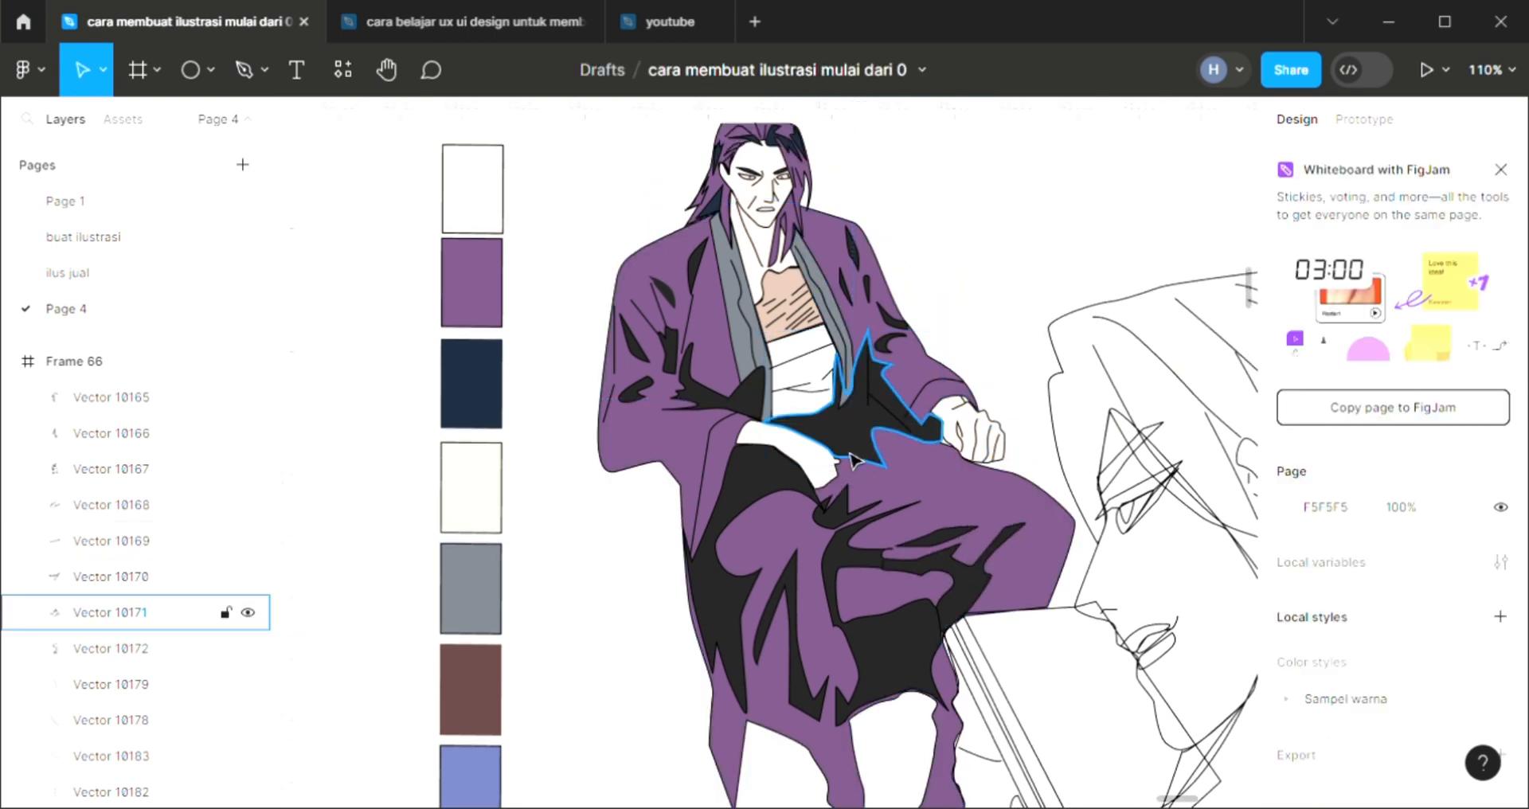
left_click(834, 478)
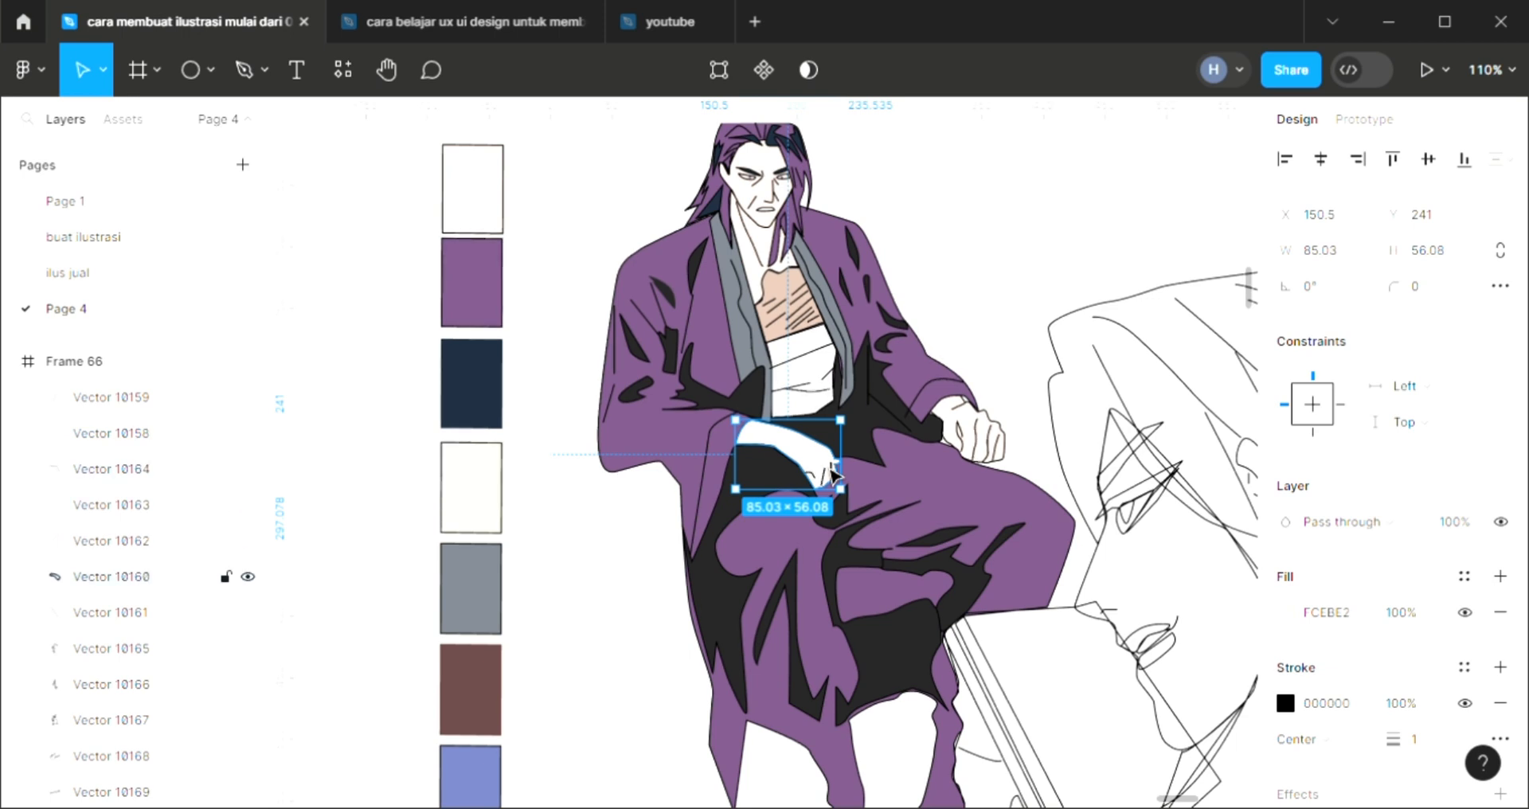
key("ctrl+bracketleft")
key("ctrl+bracketleft")
key("ctrl+bracketleft")
key("ctrl+bracketleft")
key("ctrl+bracketleft")
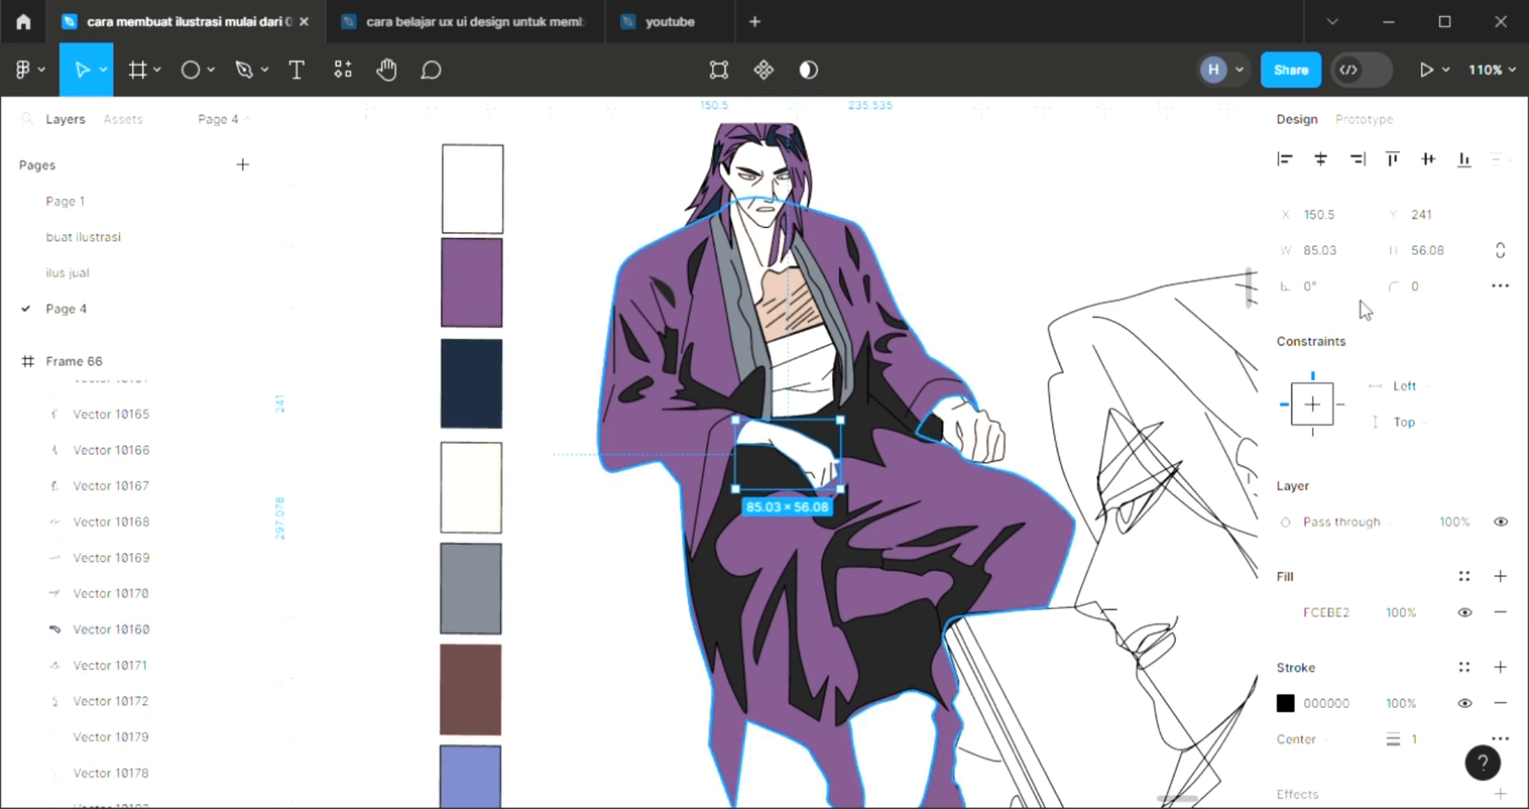
left_click(940, 333)
scroll(940, 333, "down", 5)
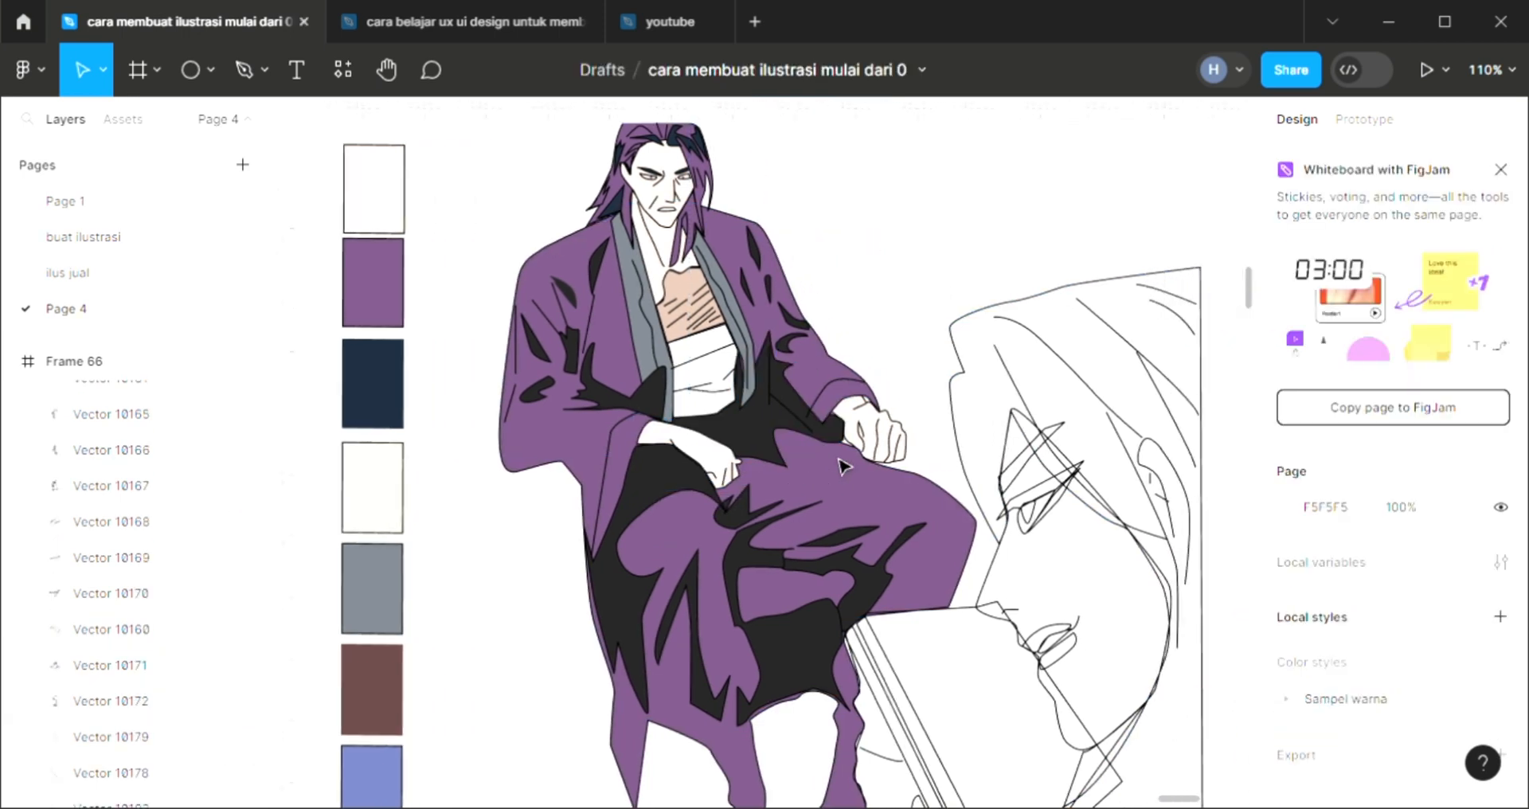
Fill the large profile face's hair shape with F5F5F5 and send it to the back of the frame
left_click(1088, 562)
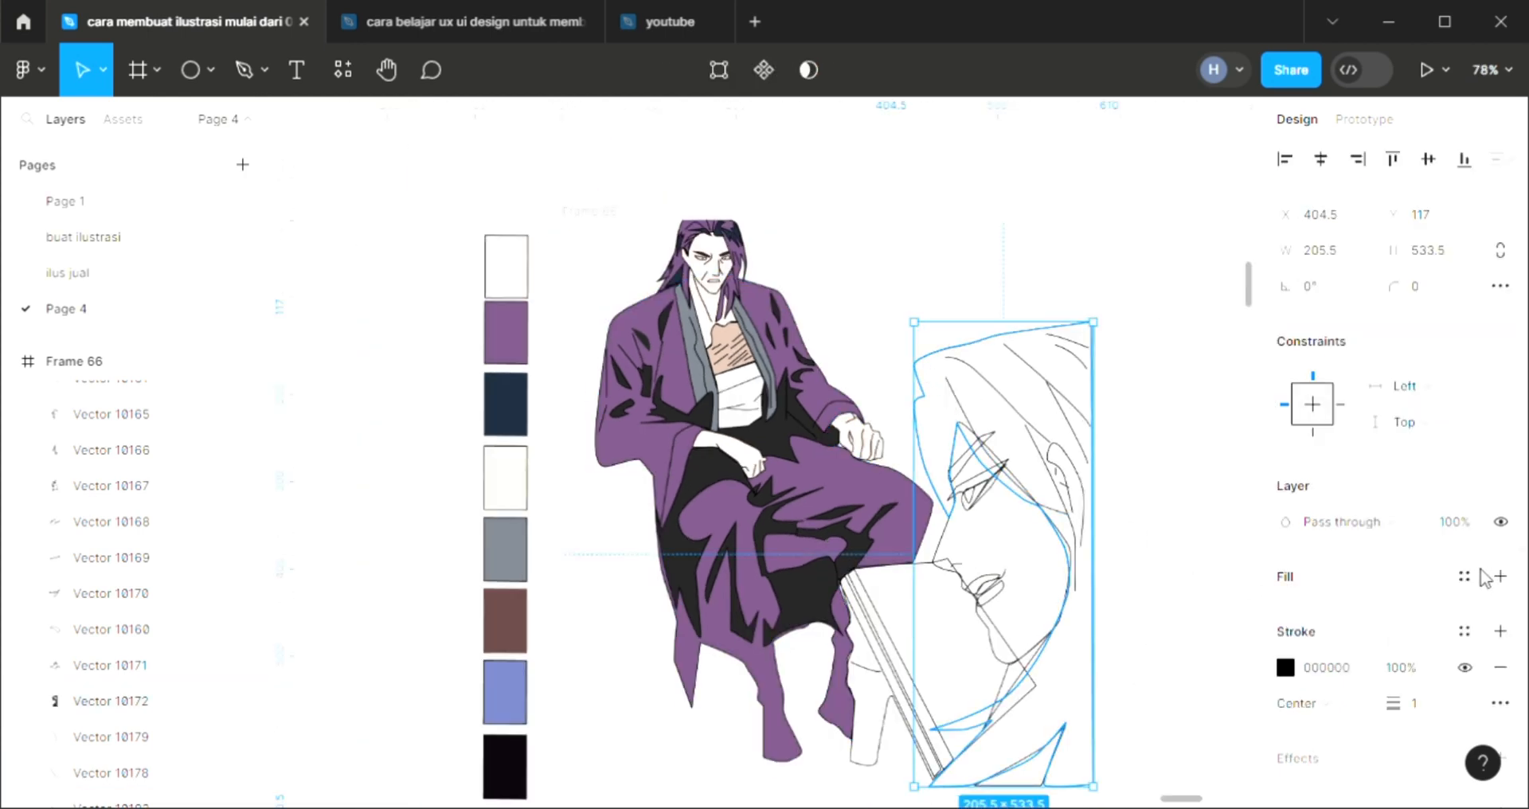
scroll(645, 547, "up", 2)
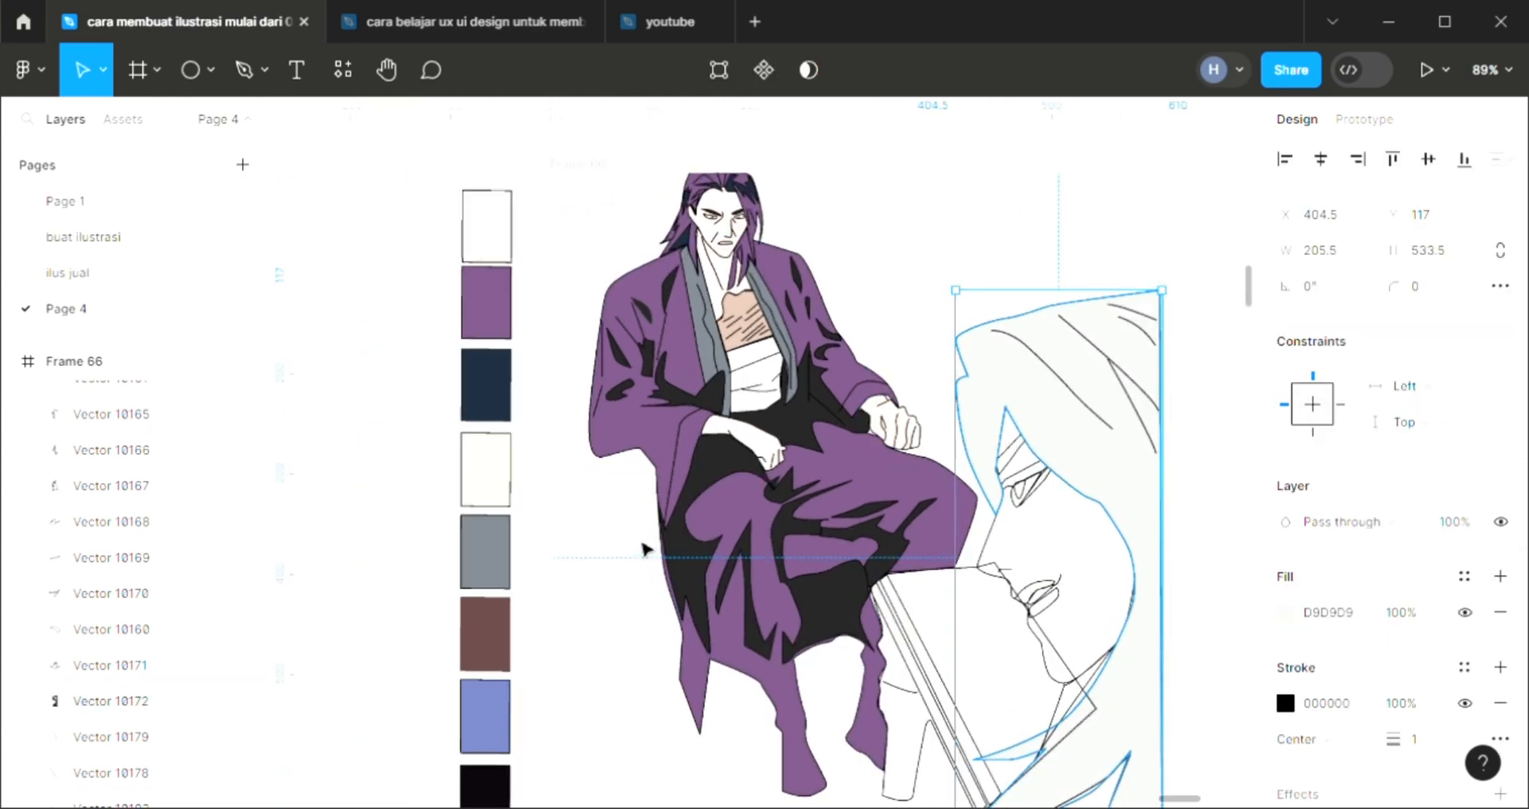
key("ctrl+shift+bracketleft")
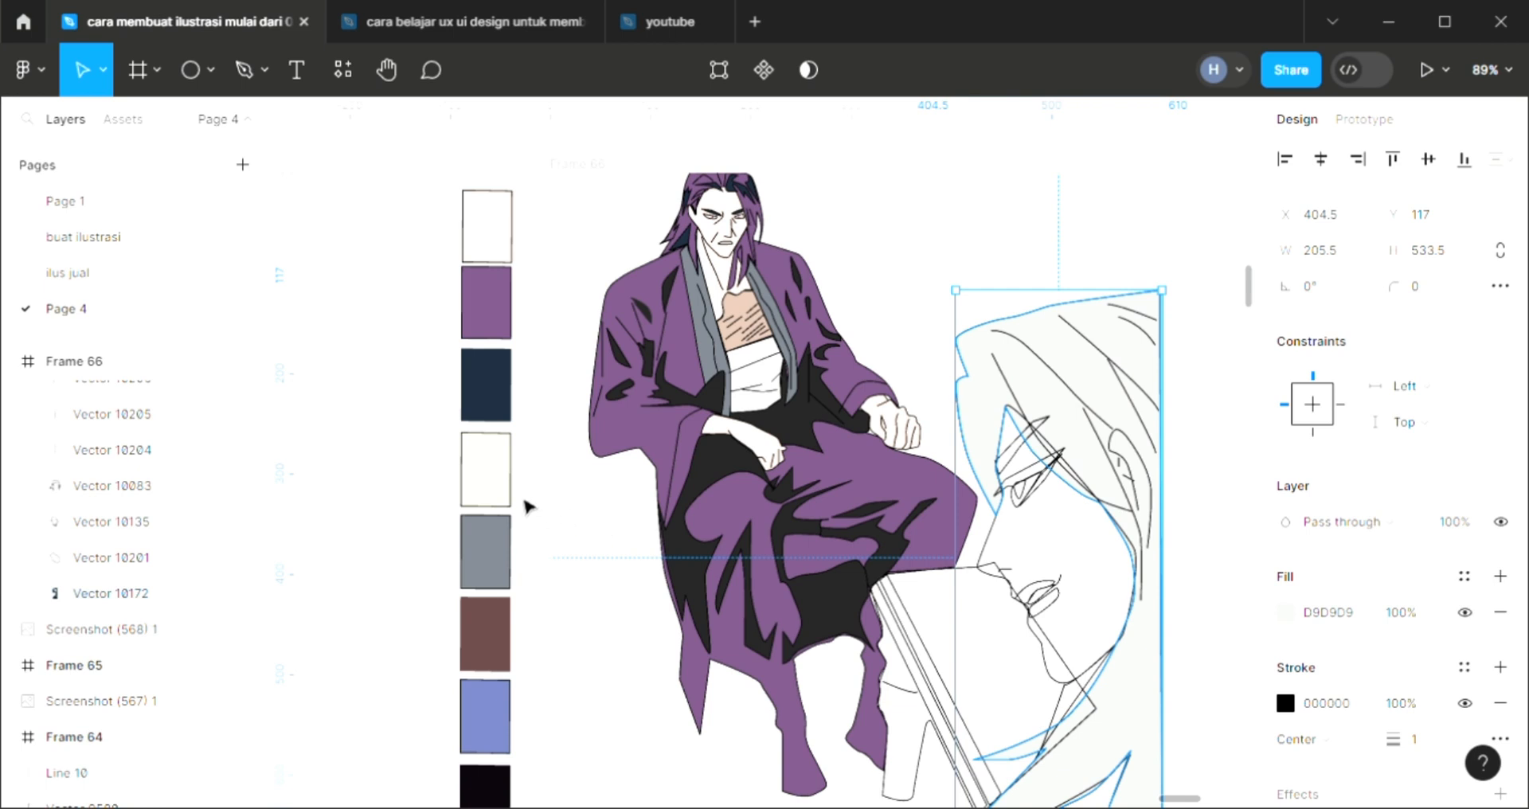
key("i")
left_click(472, 472)
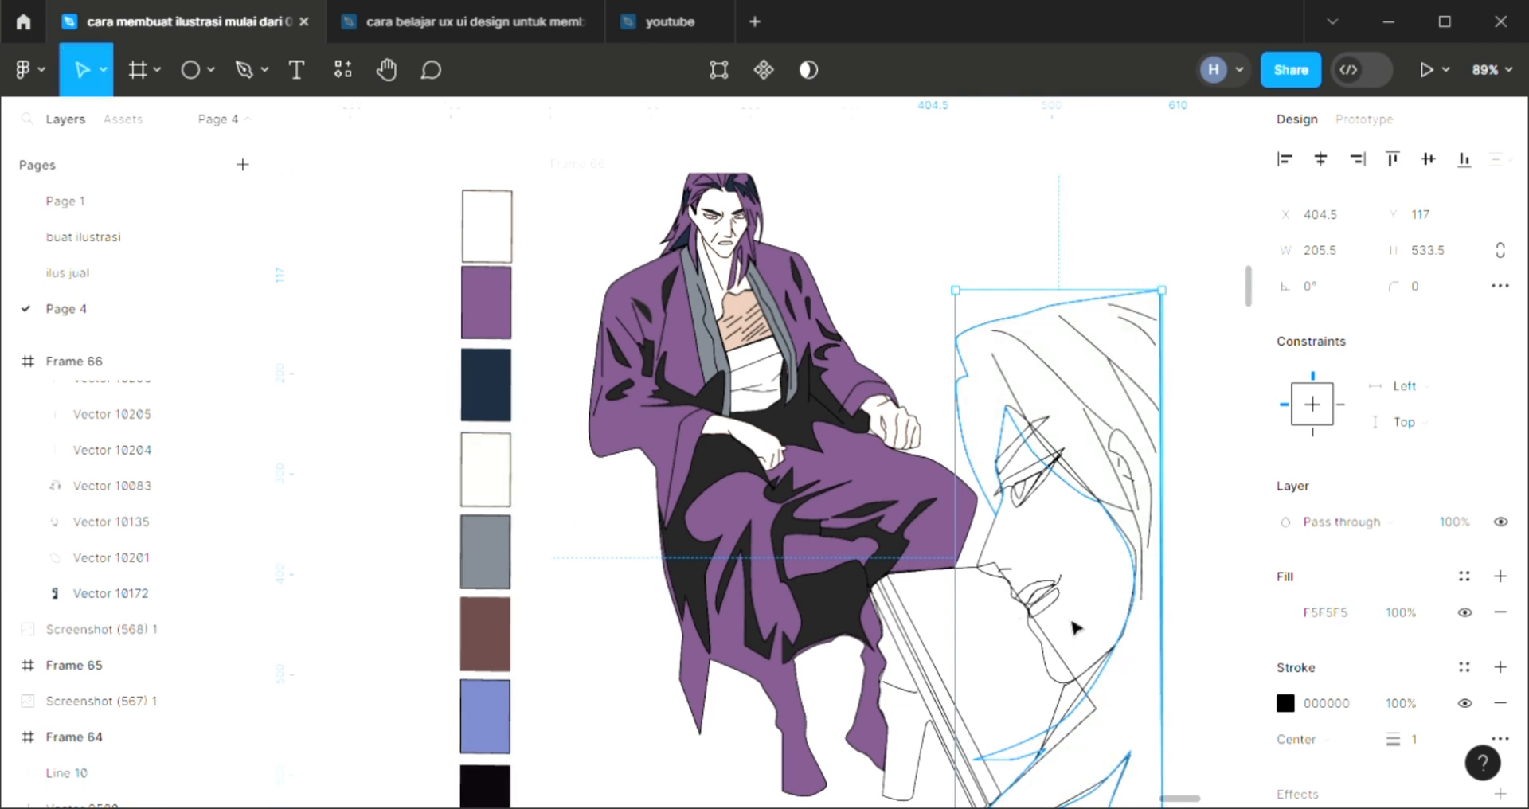
Fill the small iris in the large face's eye with the robe's purple 765180
left_click(1023, 492)
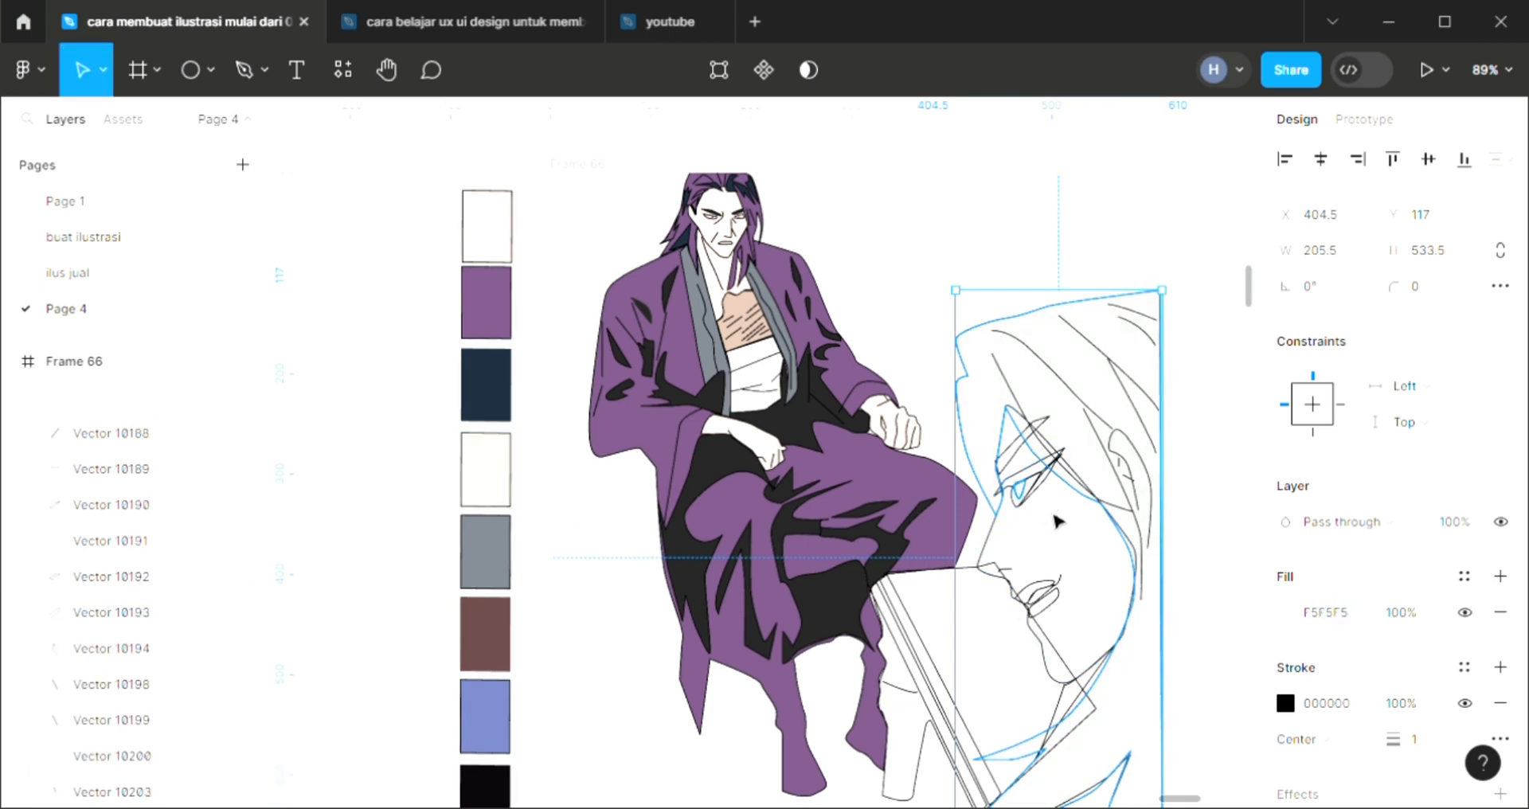
left_click(1500, 576)
key("i")
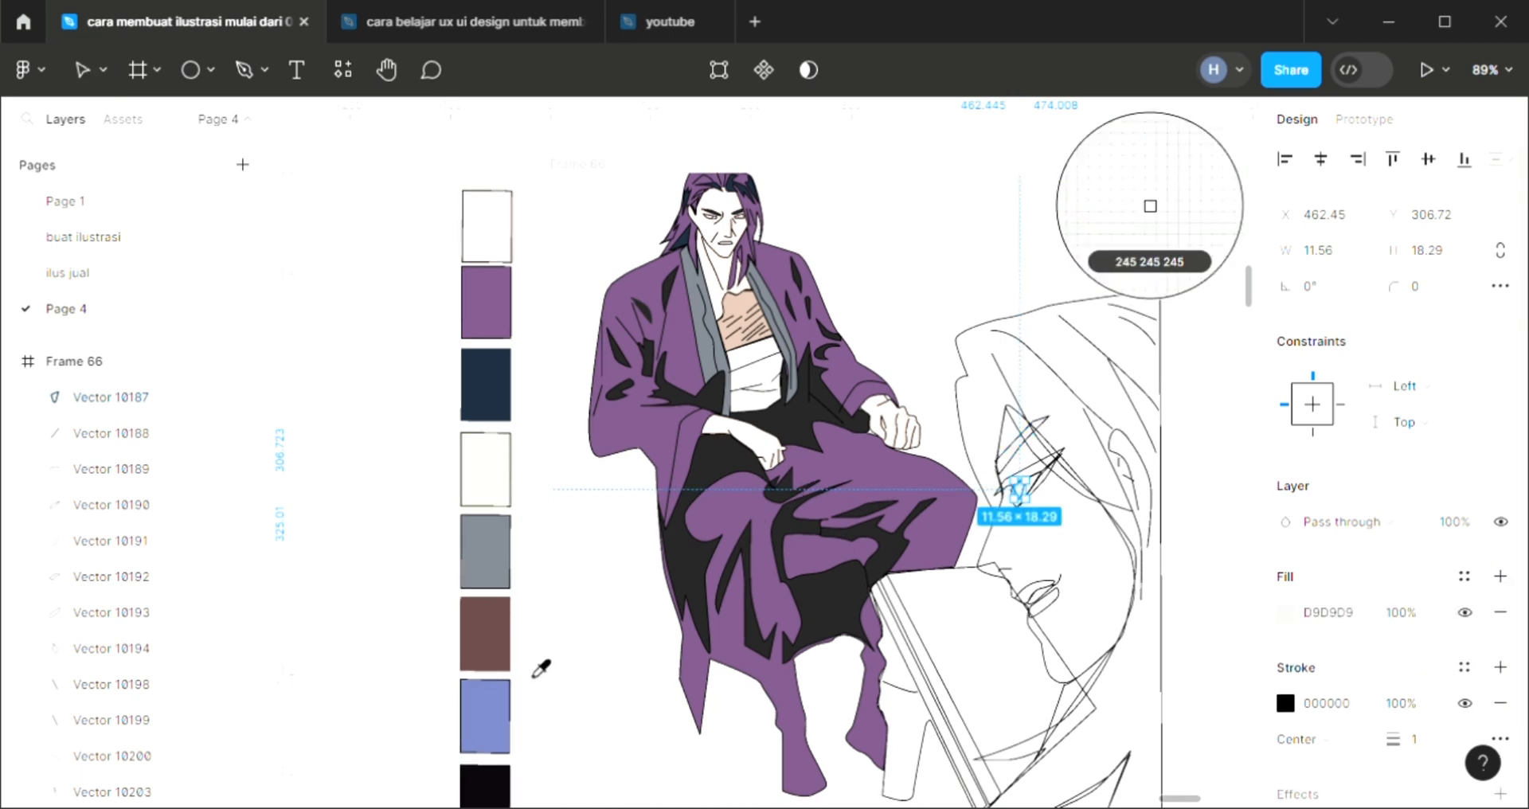
left_click(641, 312)
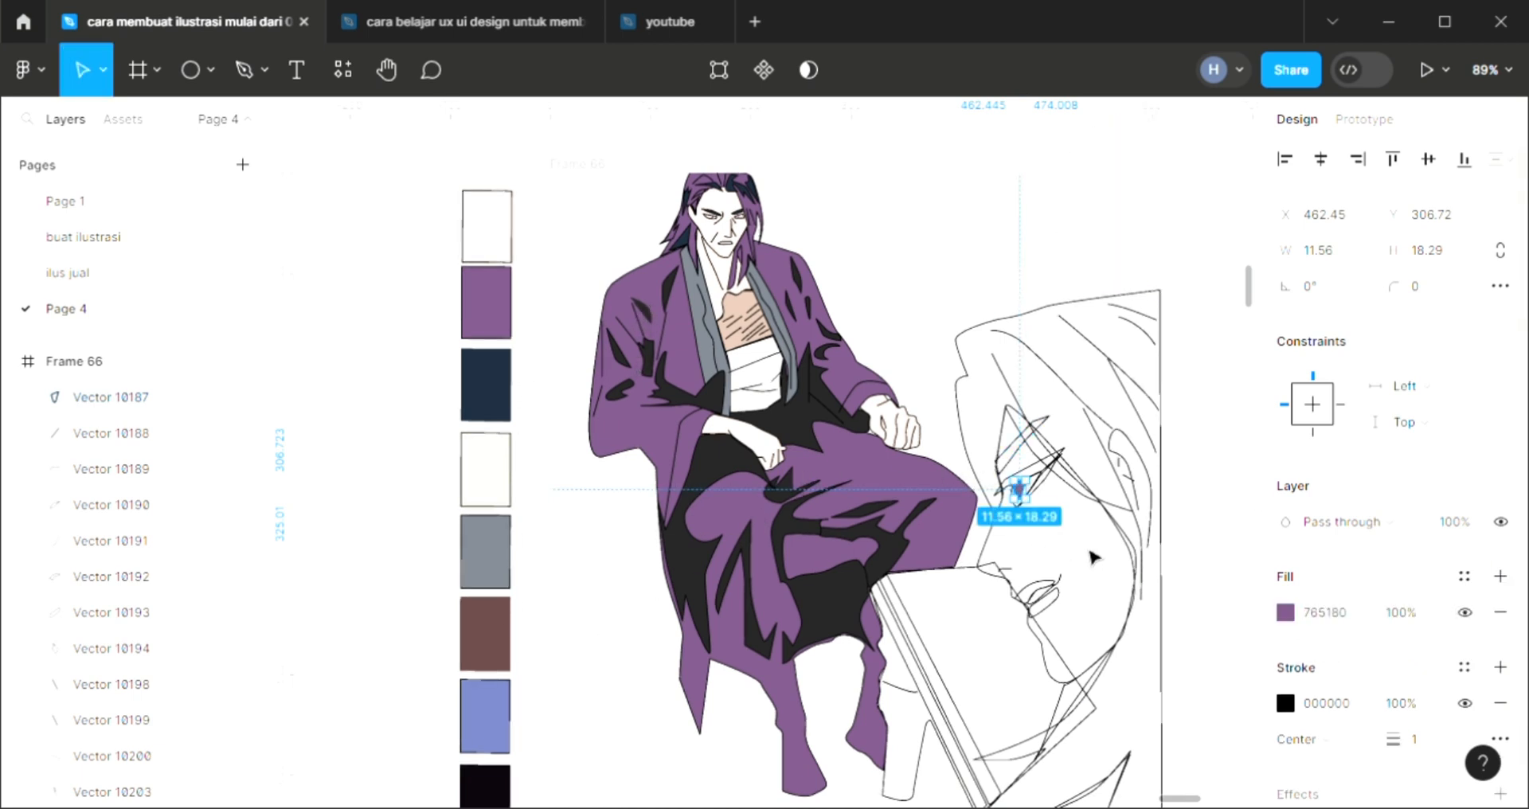
Fill the slanted upper eyelid strip above the iris with the off-white swatch color
key("Escape")
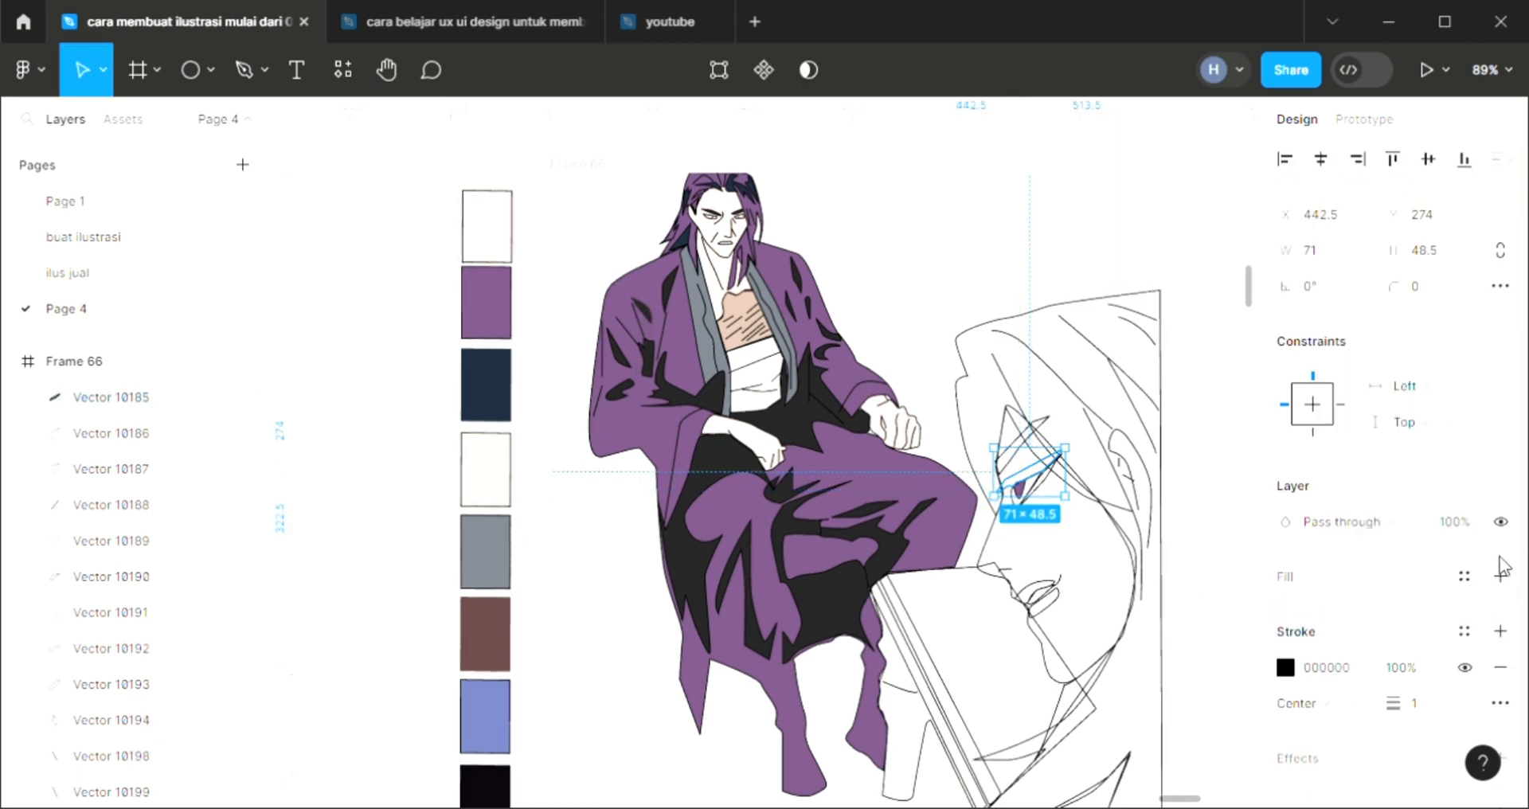
left_click(1501, 576)
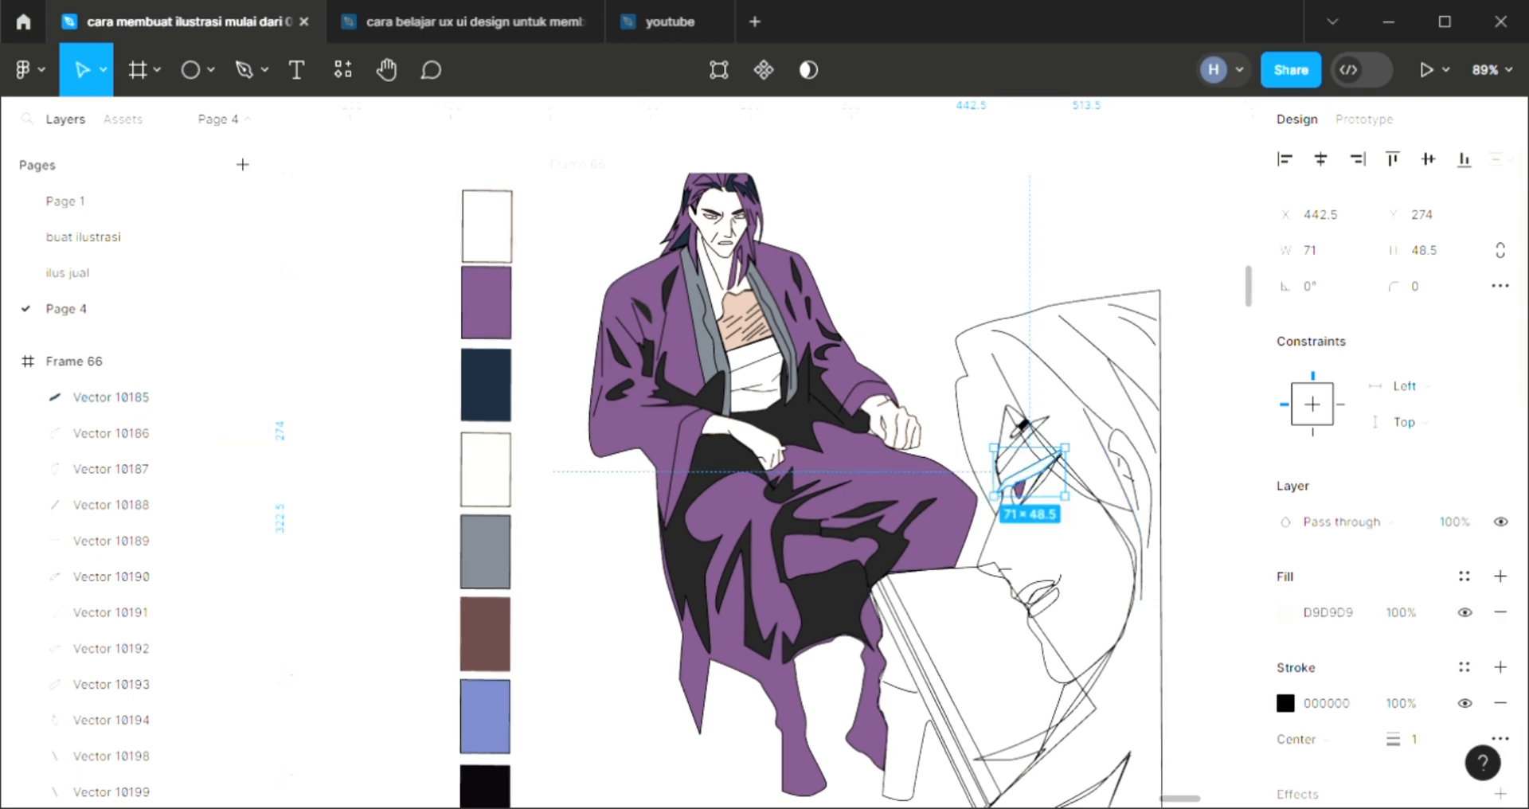
key("i")
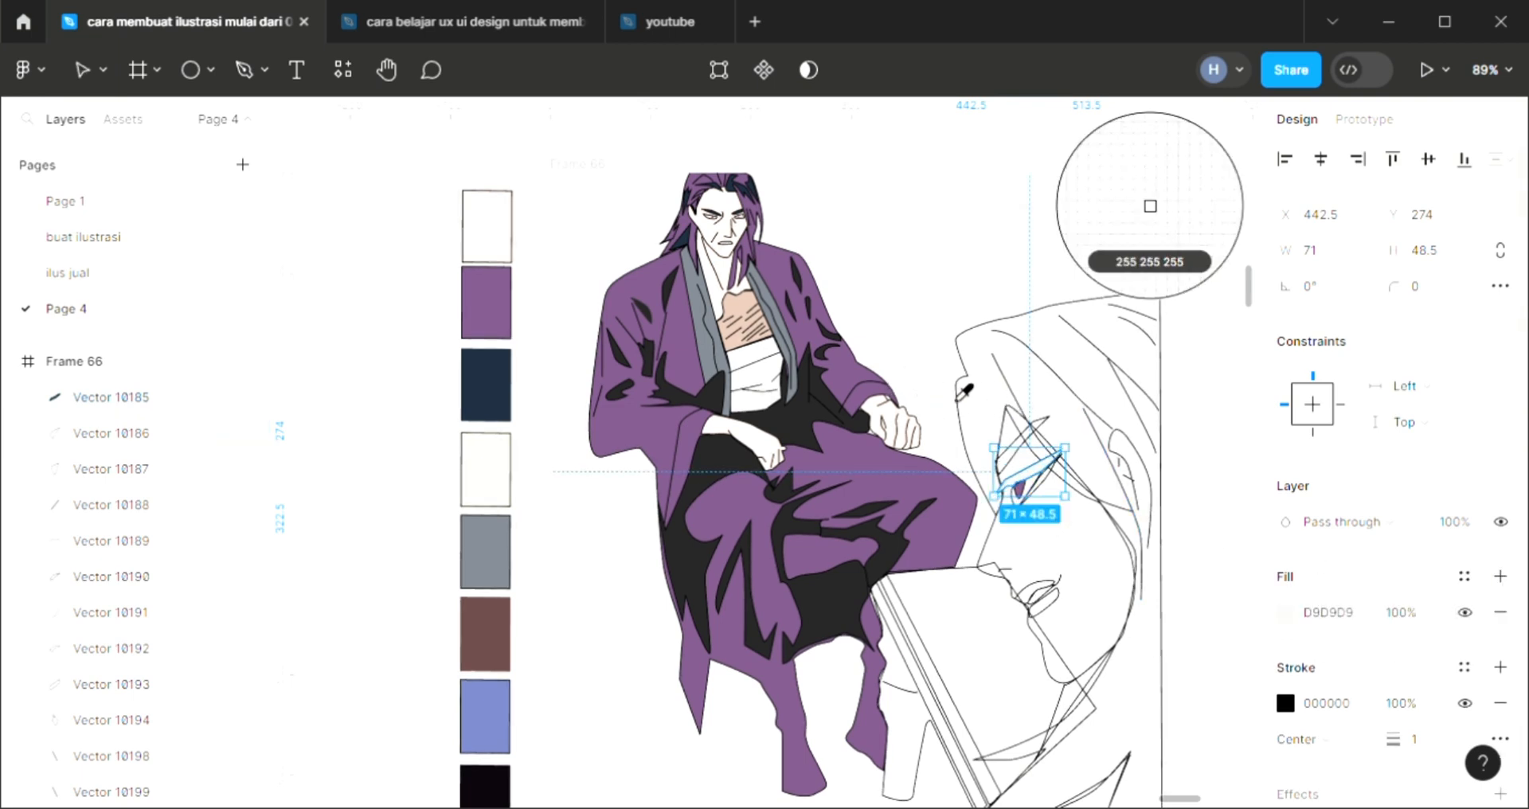
left_click(488, 466)
left_click(1026, 635)
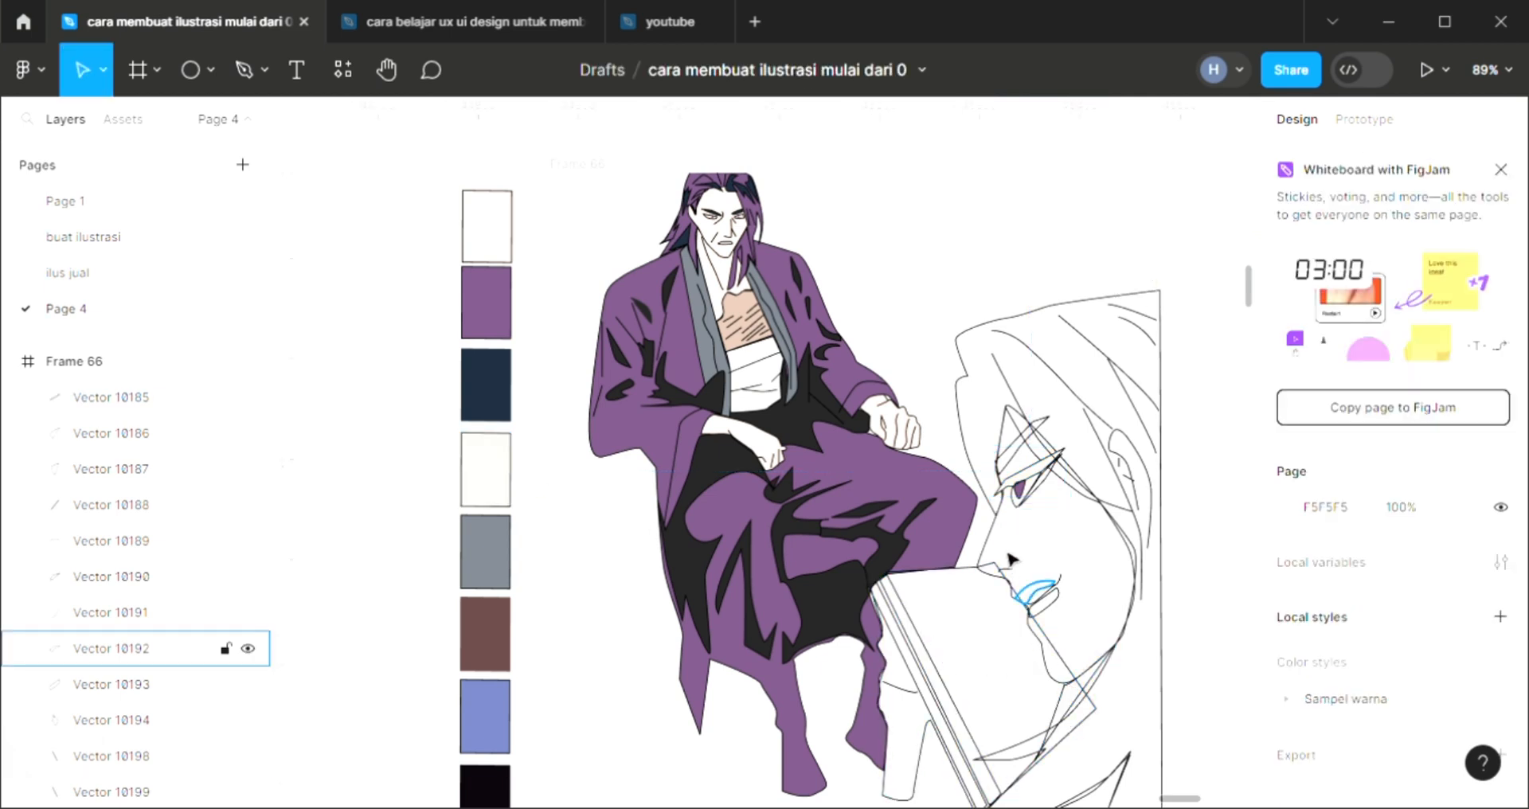
Fill the large profile face shape with the skin swatch color FCEBE2
left_click(999, 550)
left_click(1501, 578)
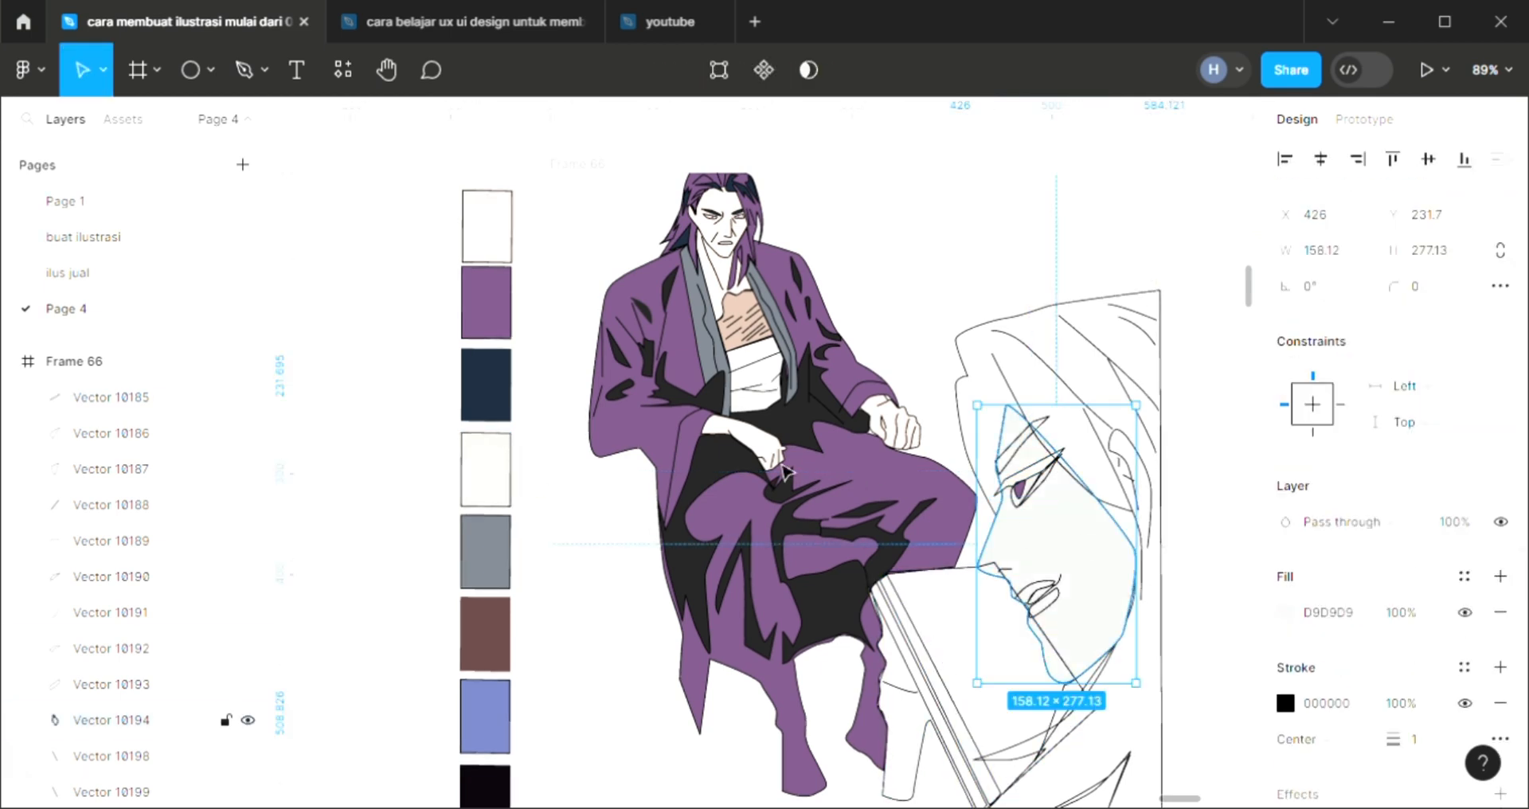
key("i")
left_click(489, 243)
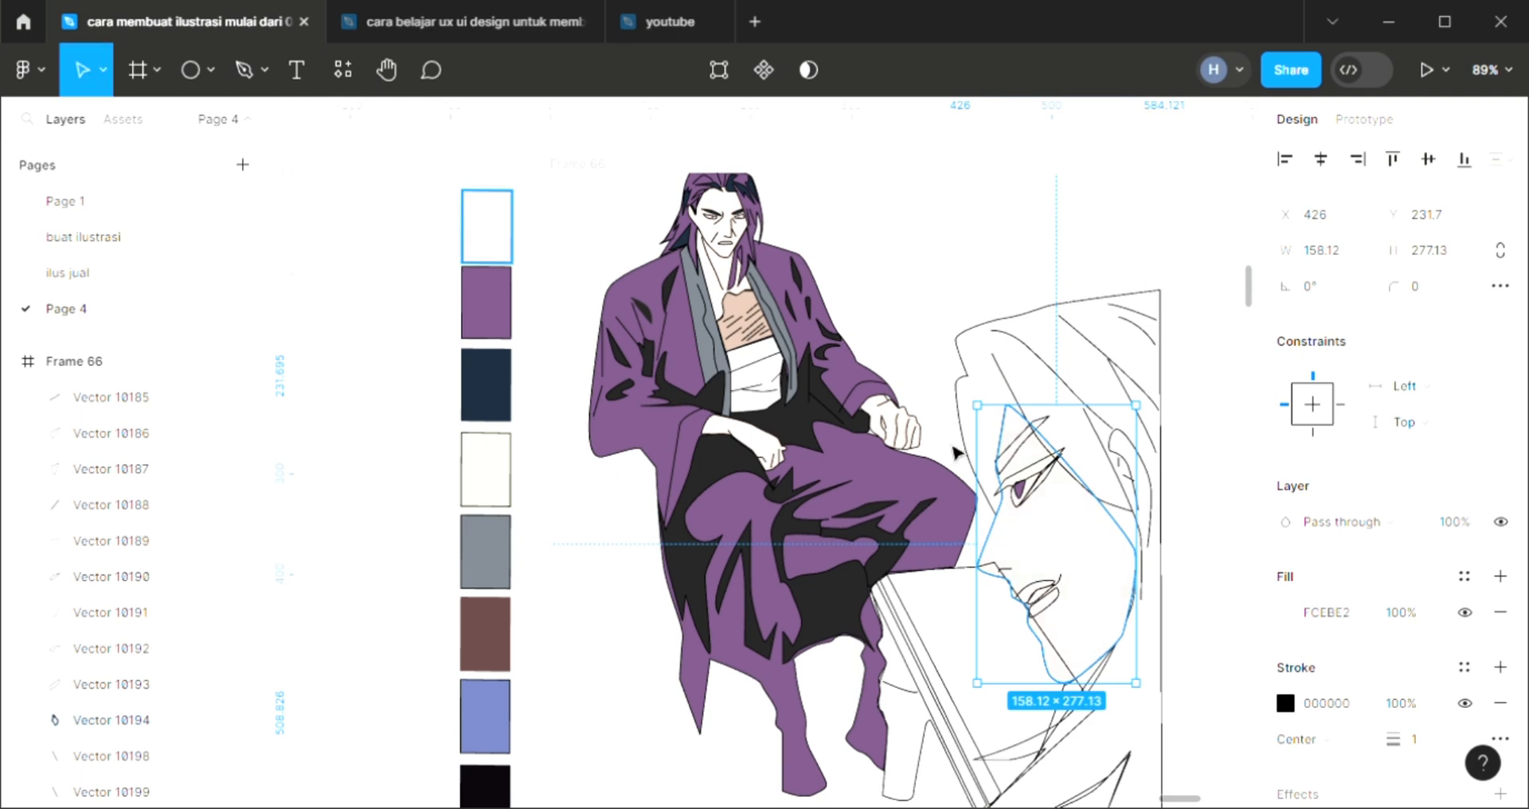
Fill the eyeball shape of the large face with white FFFFFF and place it behind the purple iris
left_click(1025, 489)
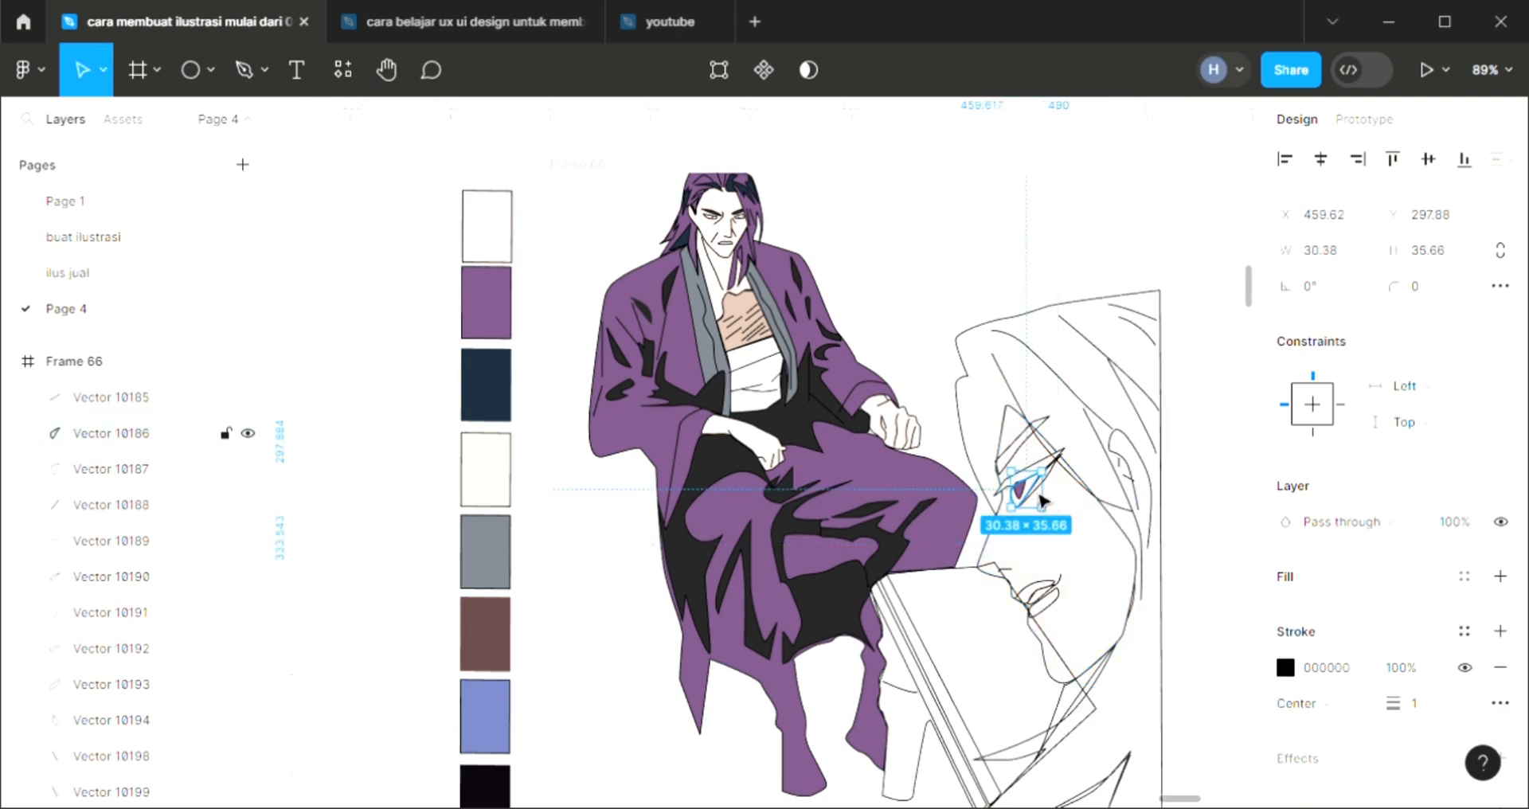
left_click(1501, 577)
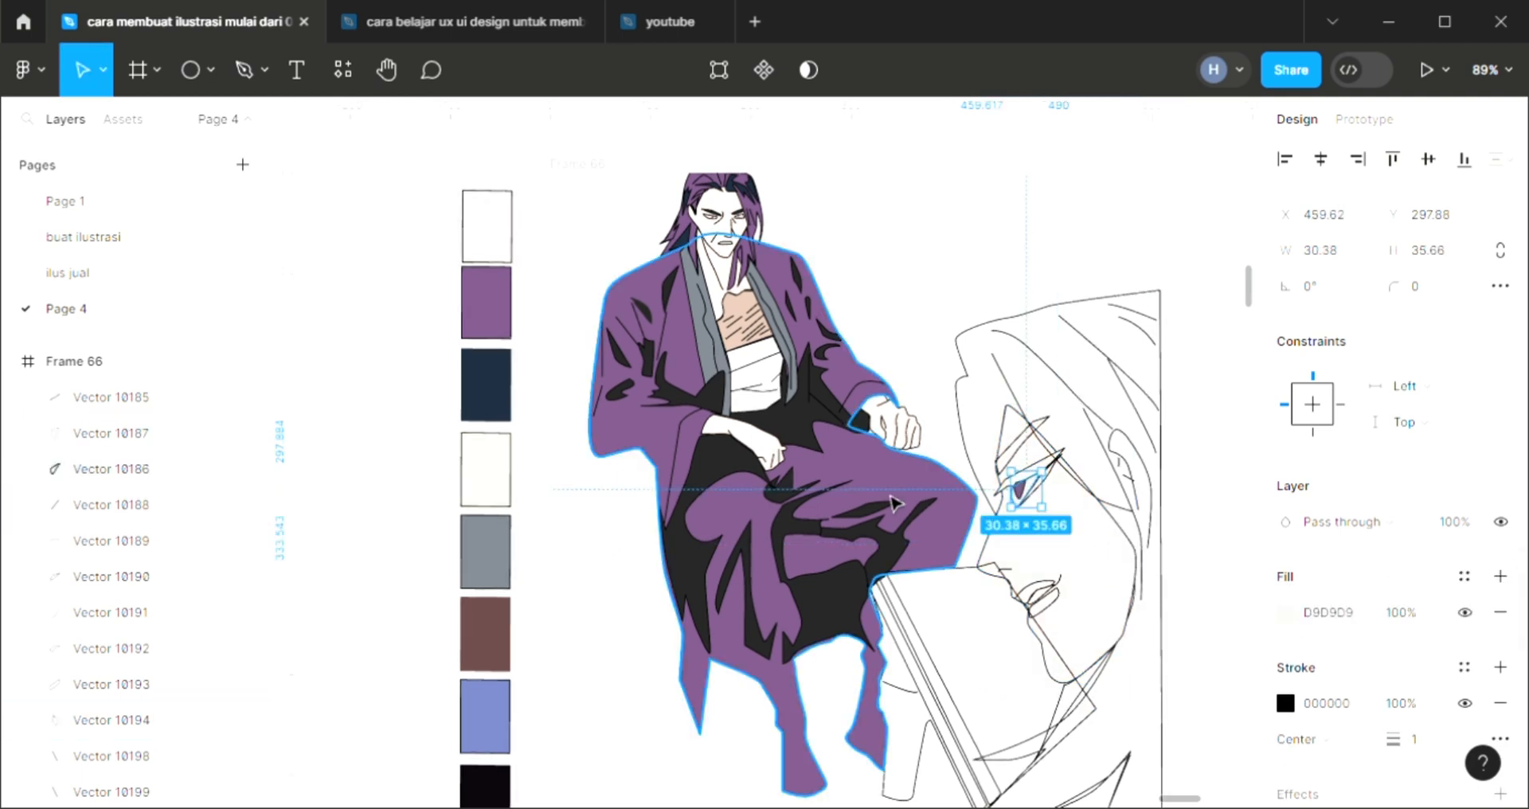
key("i")
left_click(1149, 205)
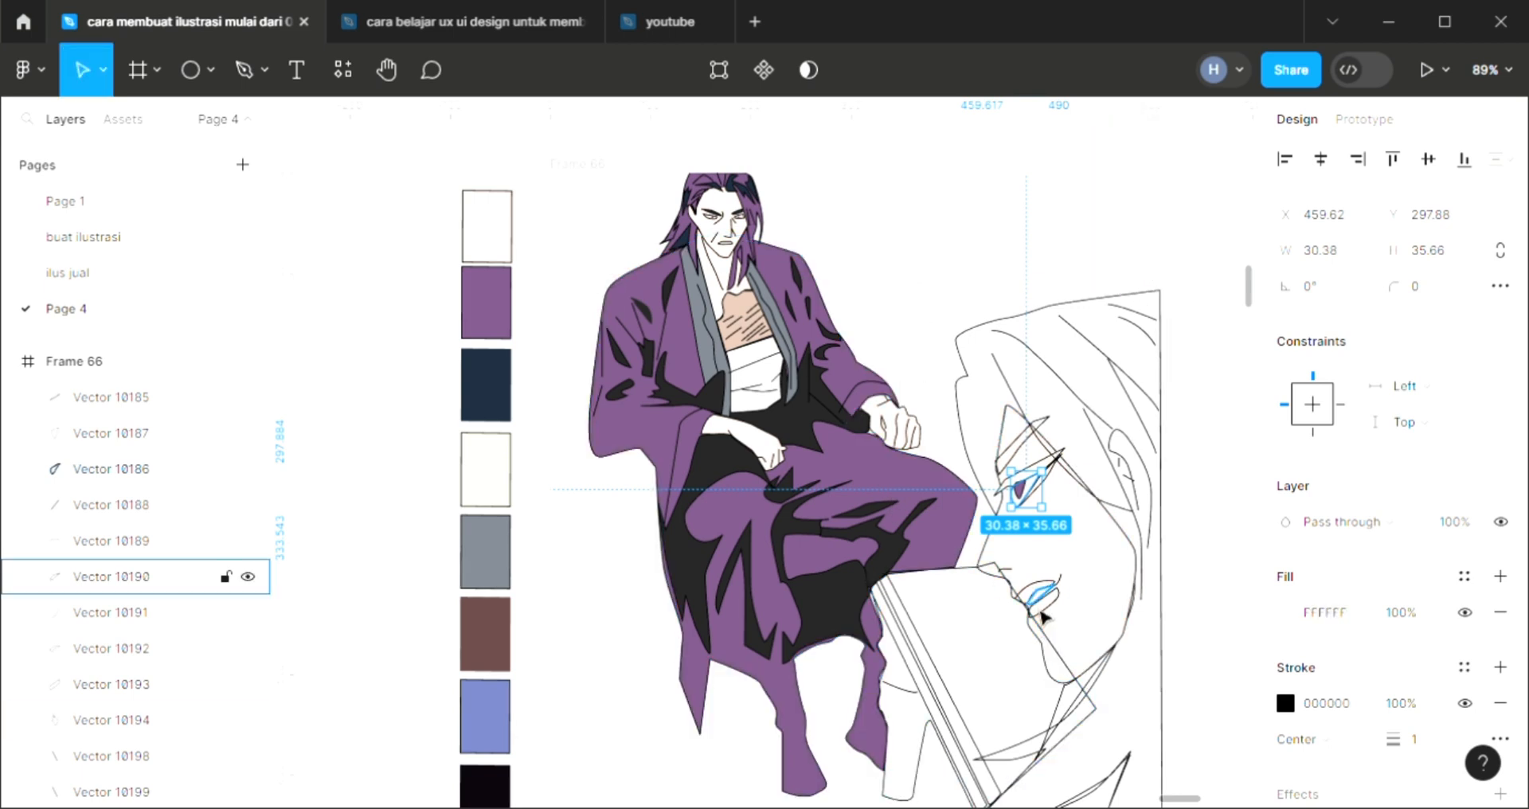
Fill the mouth opening between the large face's lips with white FFFFFF
left_click(1042, 610)
left_click(1501, 577)
key("i")
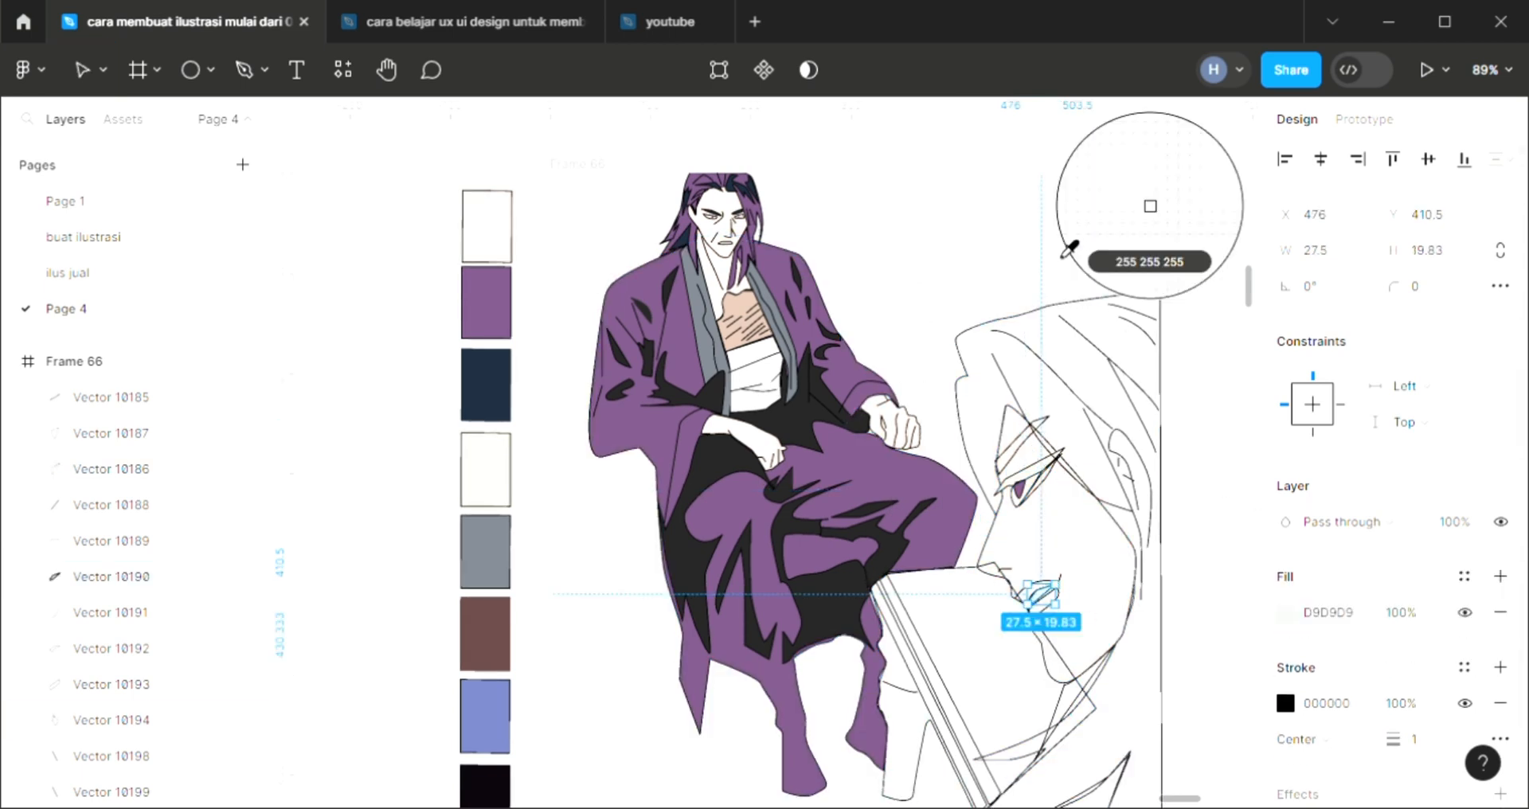
left_click(1123, 181)
Fill the large face's lower lip with pink FB9494, mixed from the sampled skin color
scroll(1073, 631, "up", 1)
scroll(1073, 631, "up", 5)
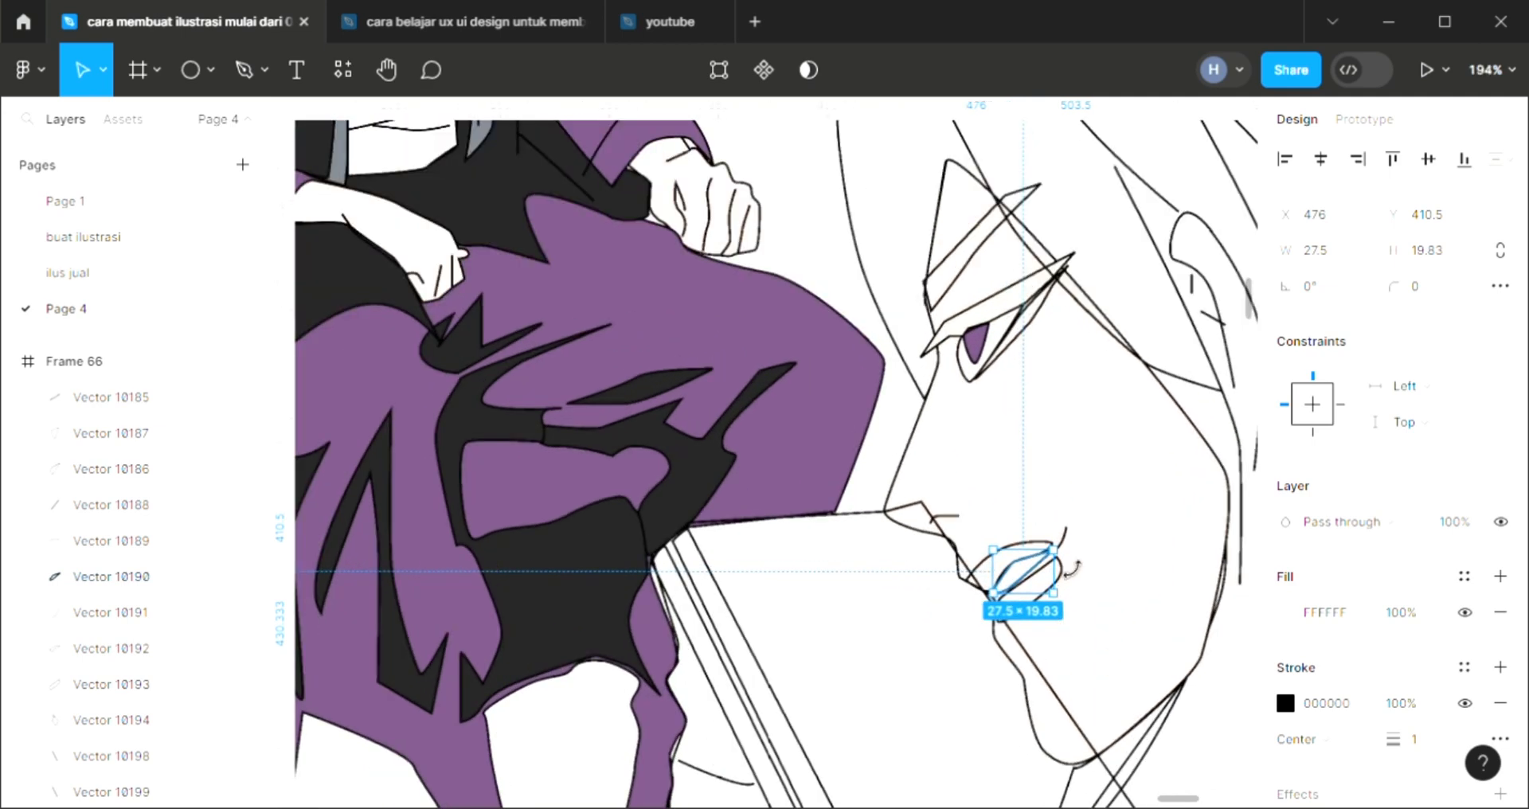
left_click(1069, 540)
left_click(1062, 590)
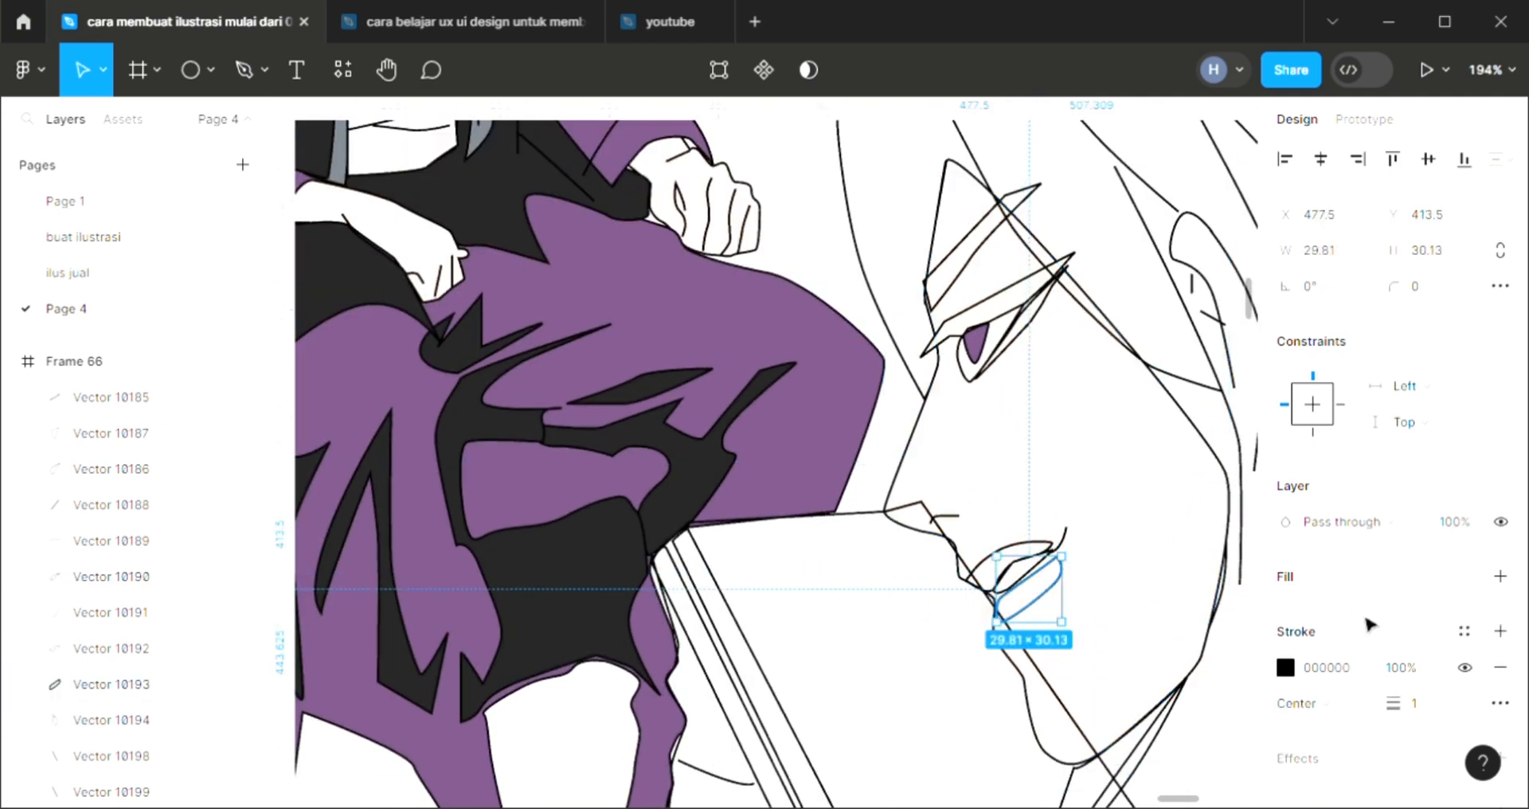
left_click(1502, 576)
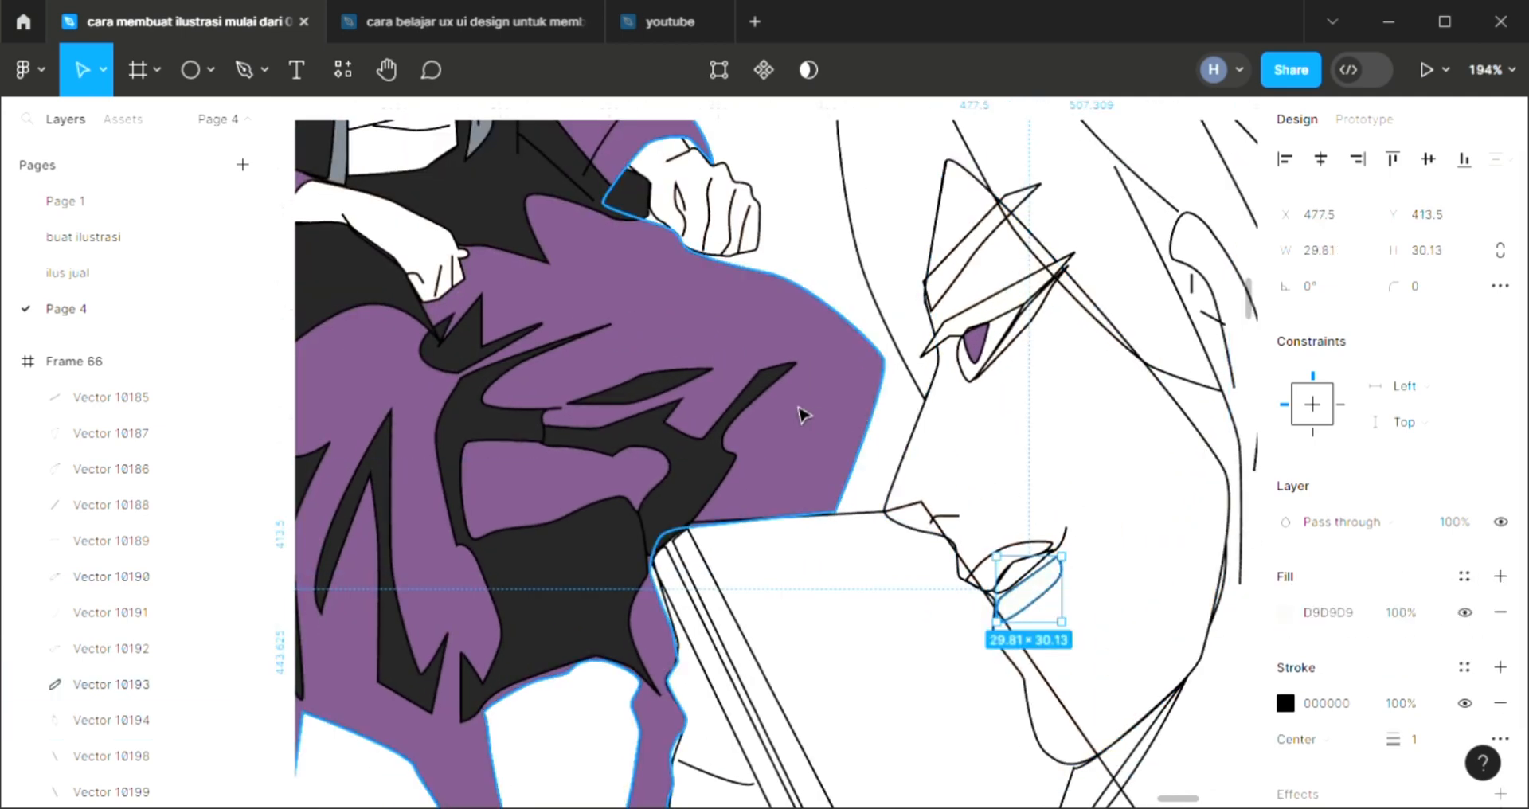
scroll(802, 414, "up", 1)
key("i")
left_click(1038, 518)
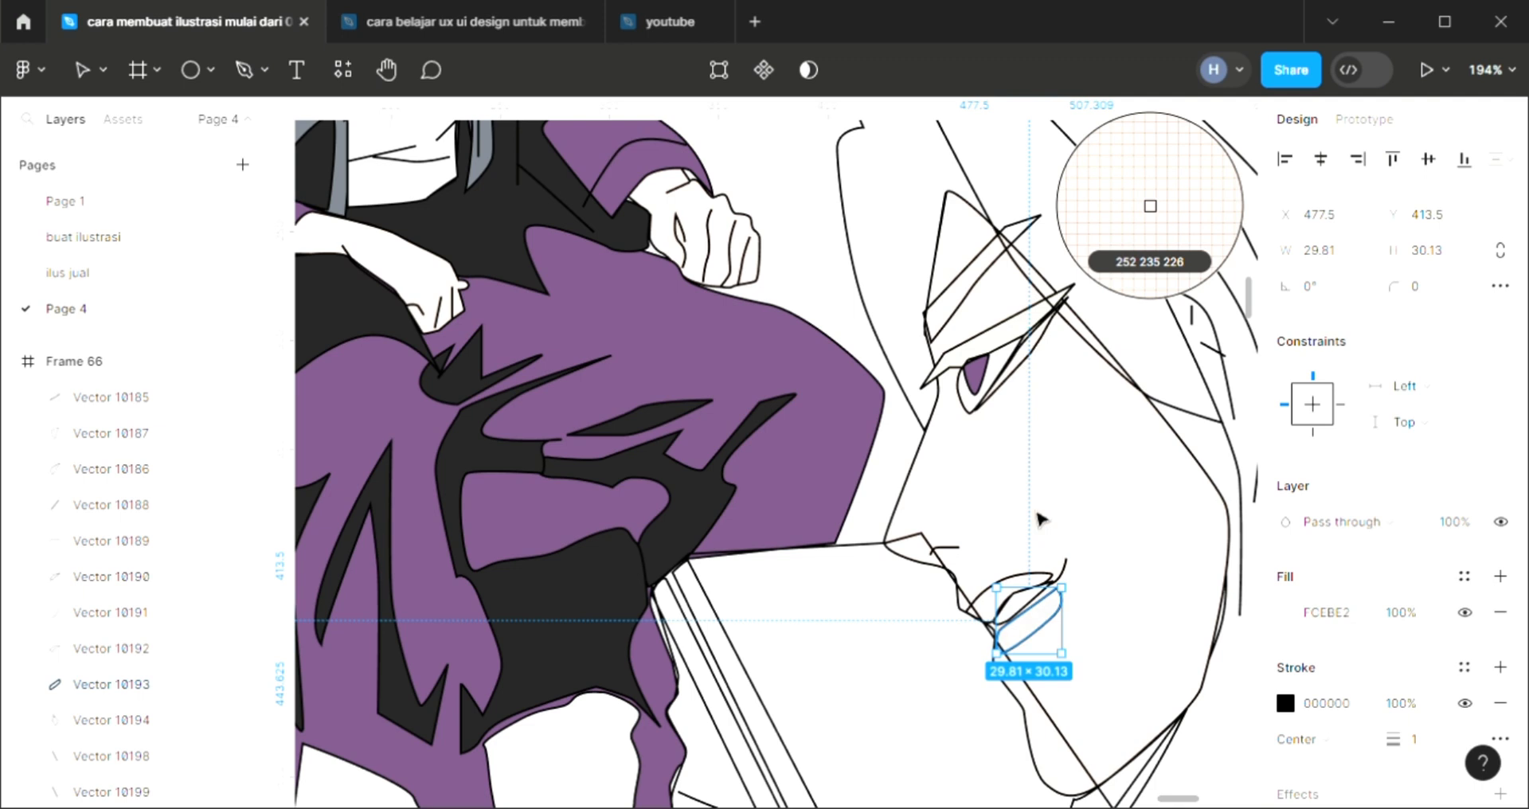
left_click(1285, 613)
left_click_drag(1073, 528, 1060, 523)
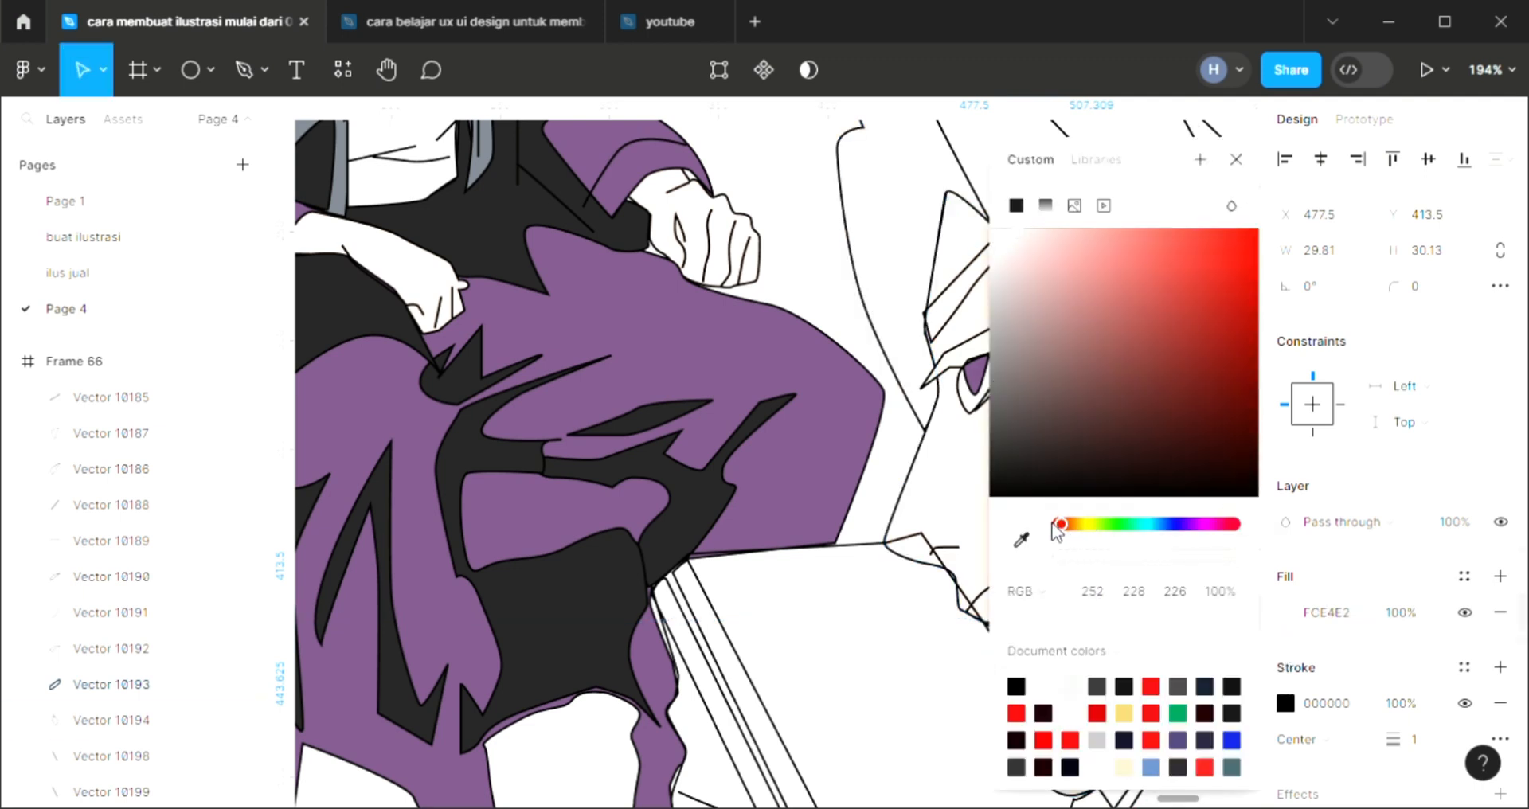
left_click(1100, 232)
left_click(1235, 161)
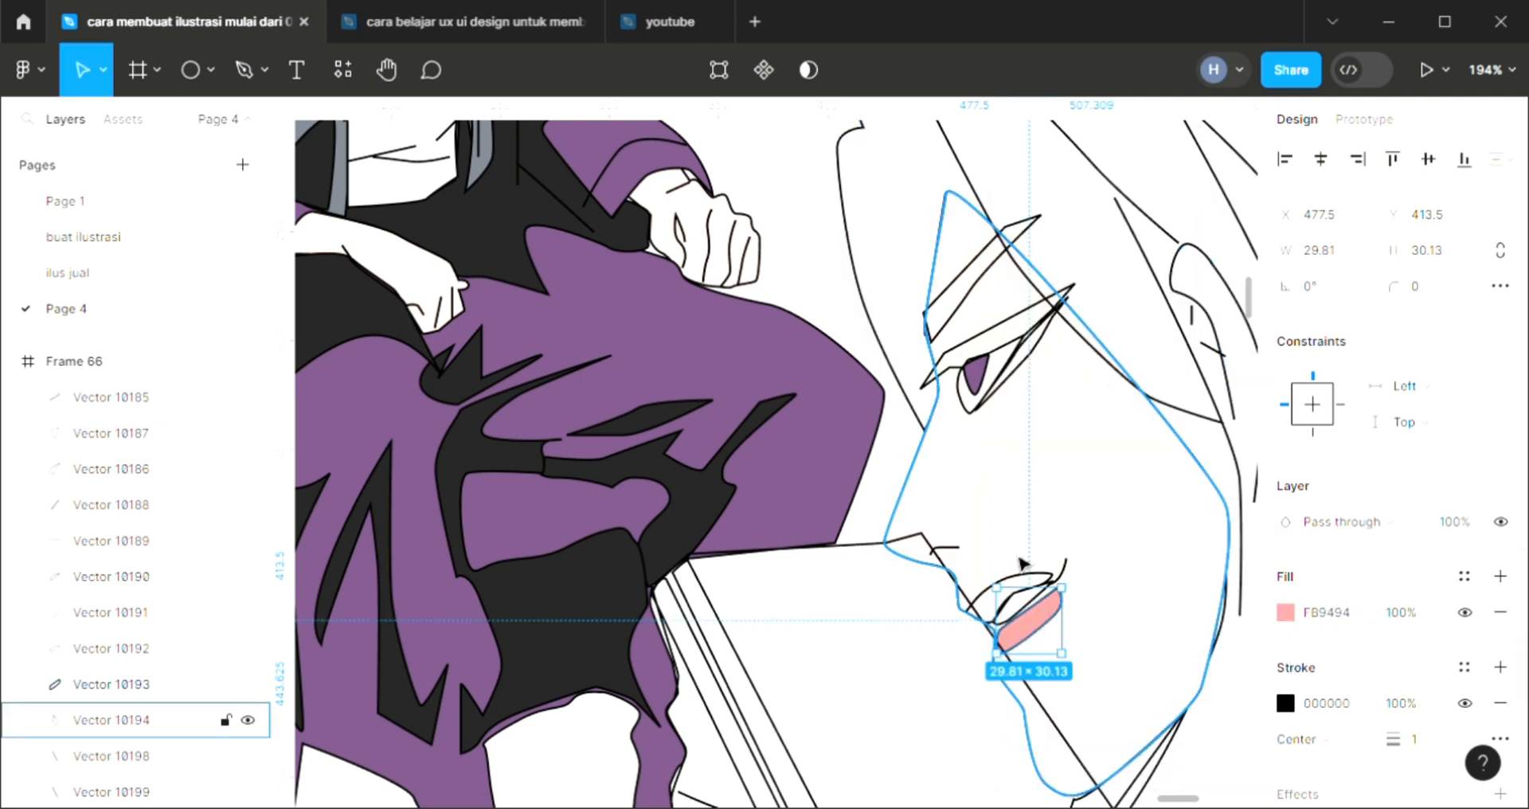
Fill the large face's upper lip with the lower lip's pink FB9494
left_click(1025, 581)
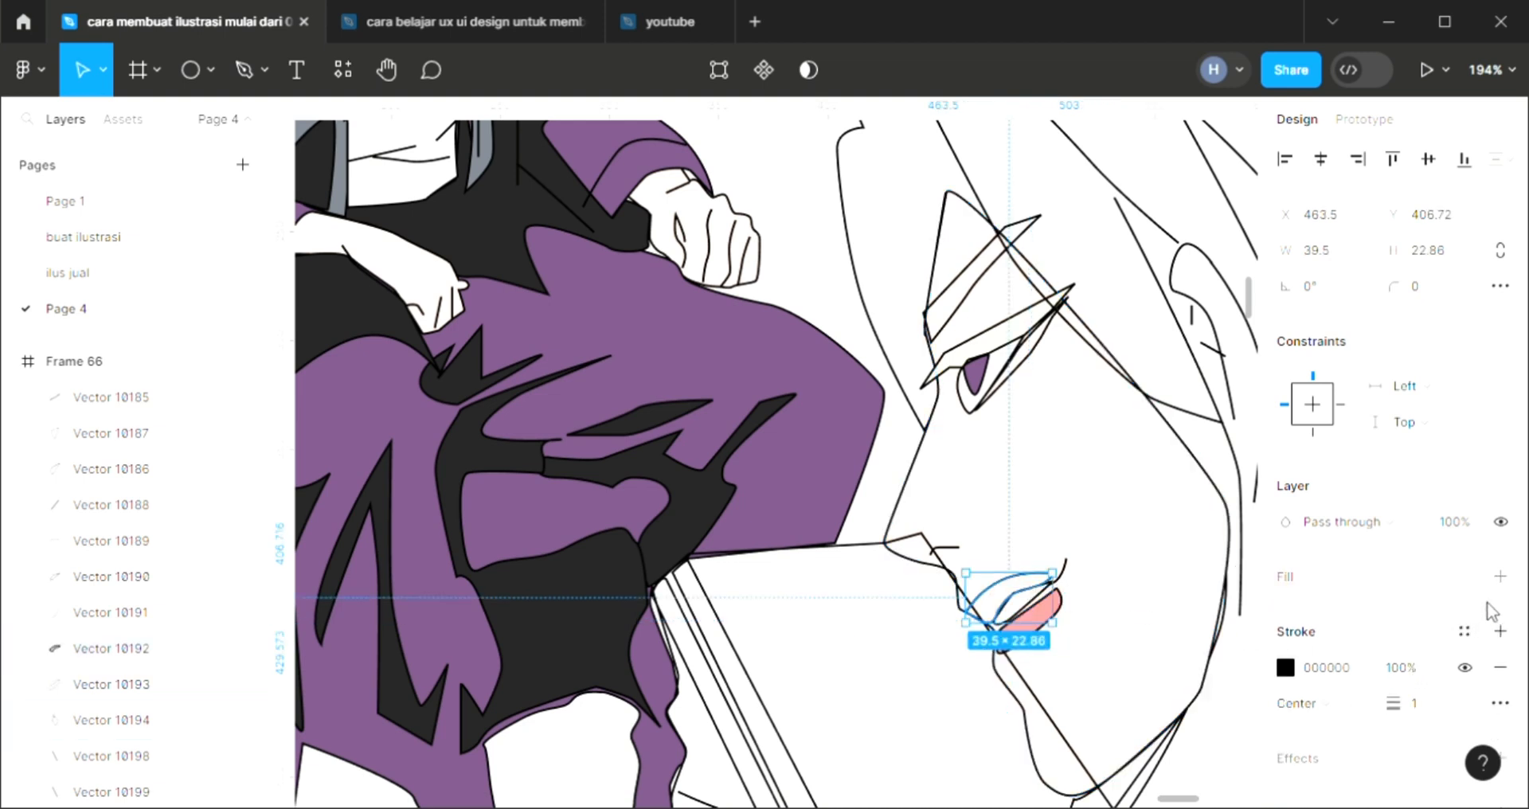
left_click(1498, 578)
key("i")
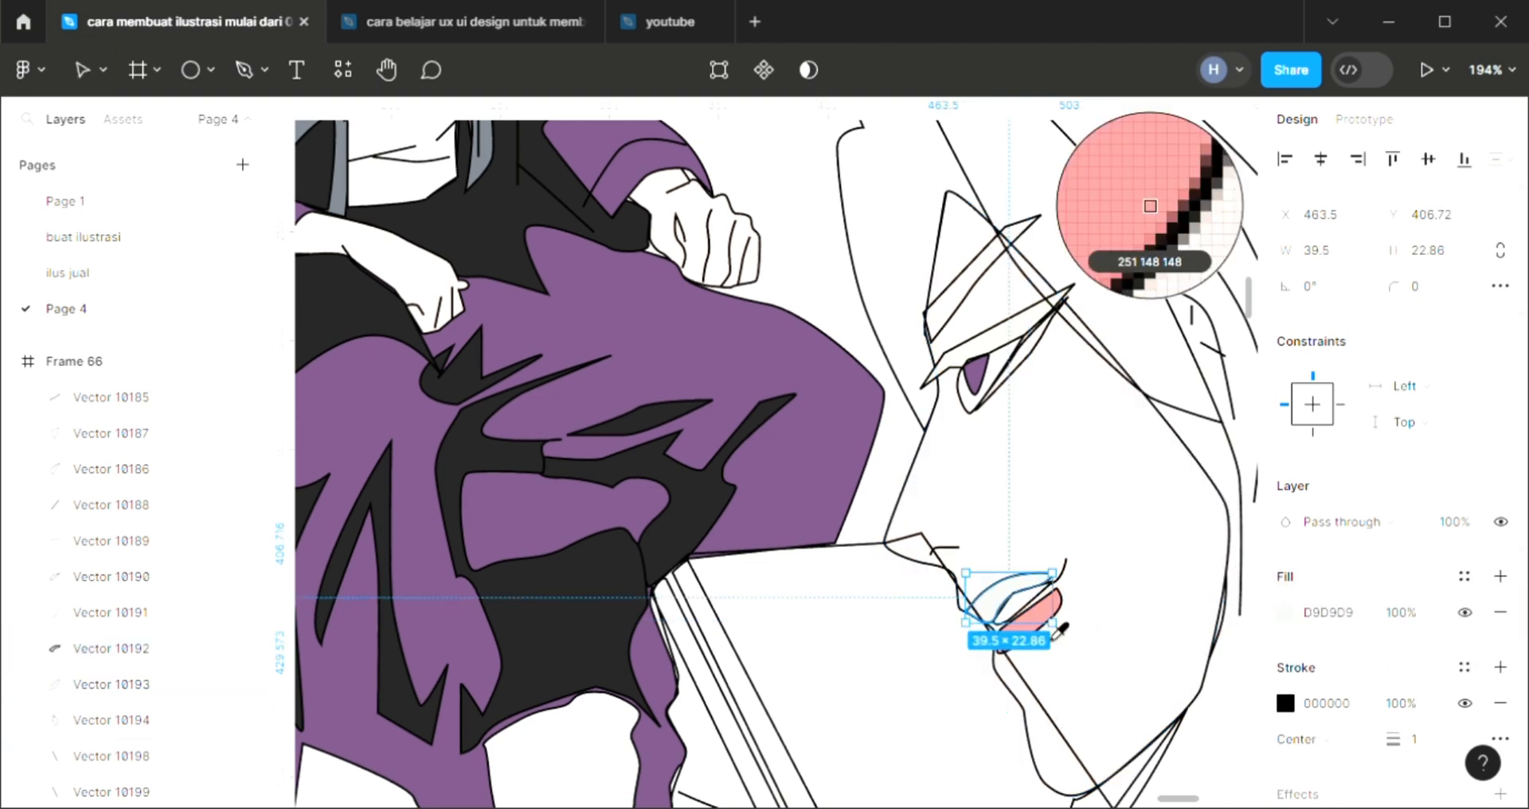
left_click(1045, 619)
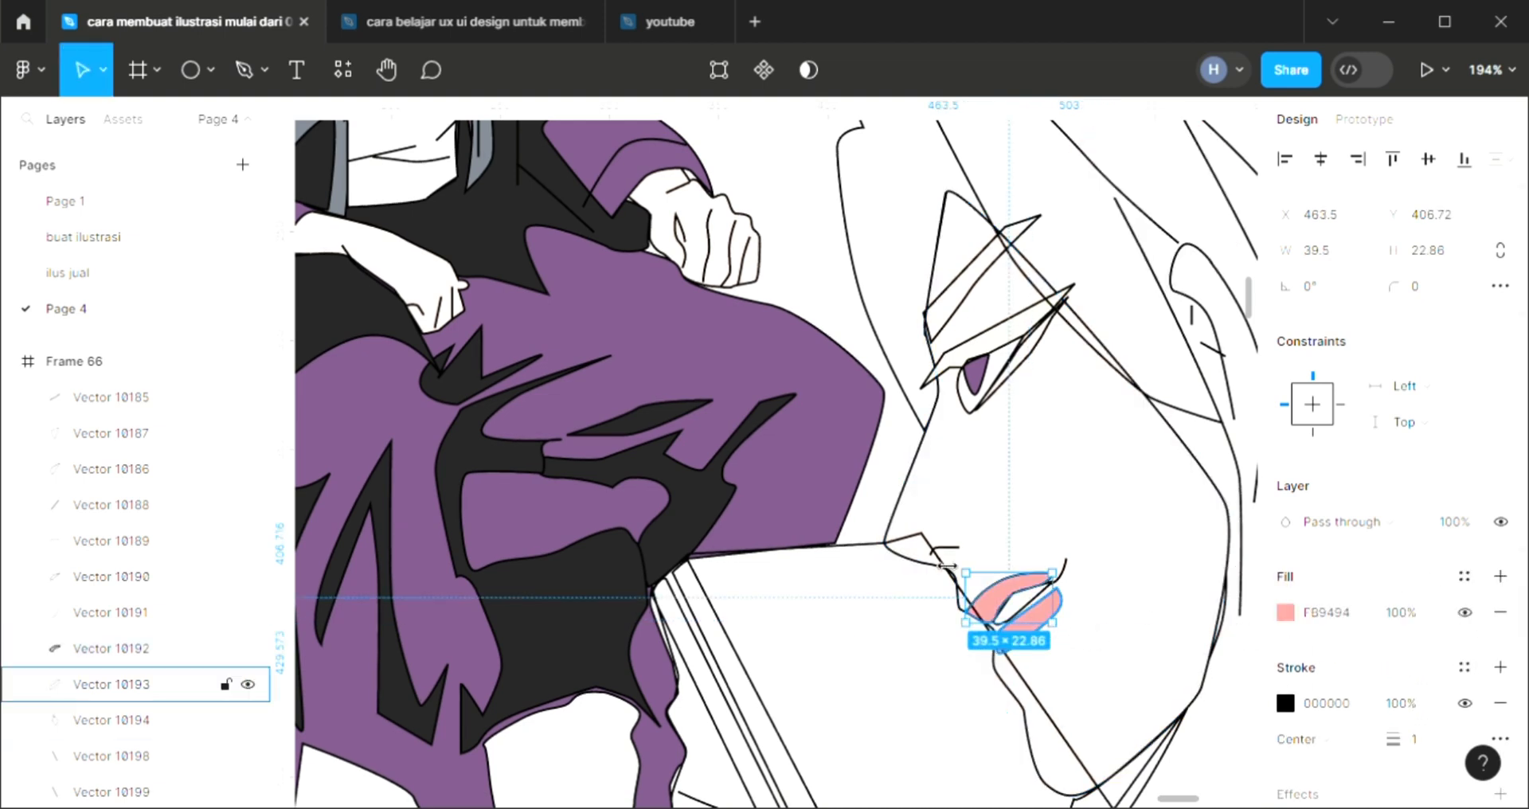
Fill the thin slanted sliver beside the large face's eye, under the eyelid strip, with F5F5F5
left_click(1059, 357)
left_click(1501, 577)
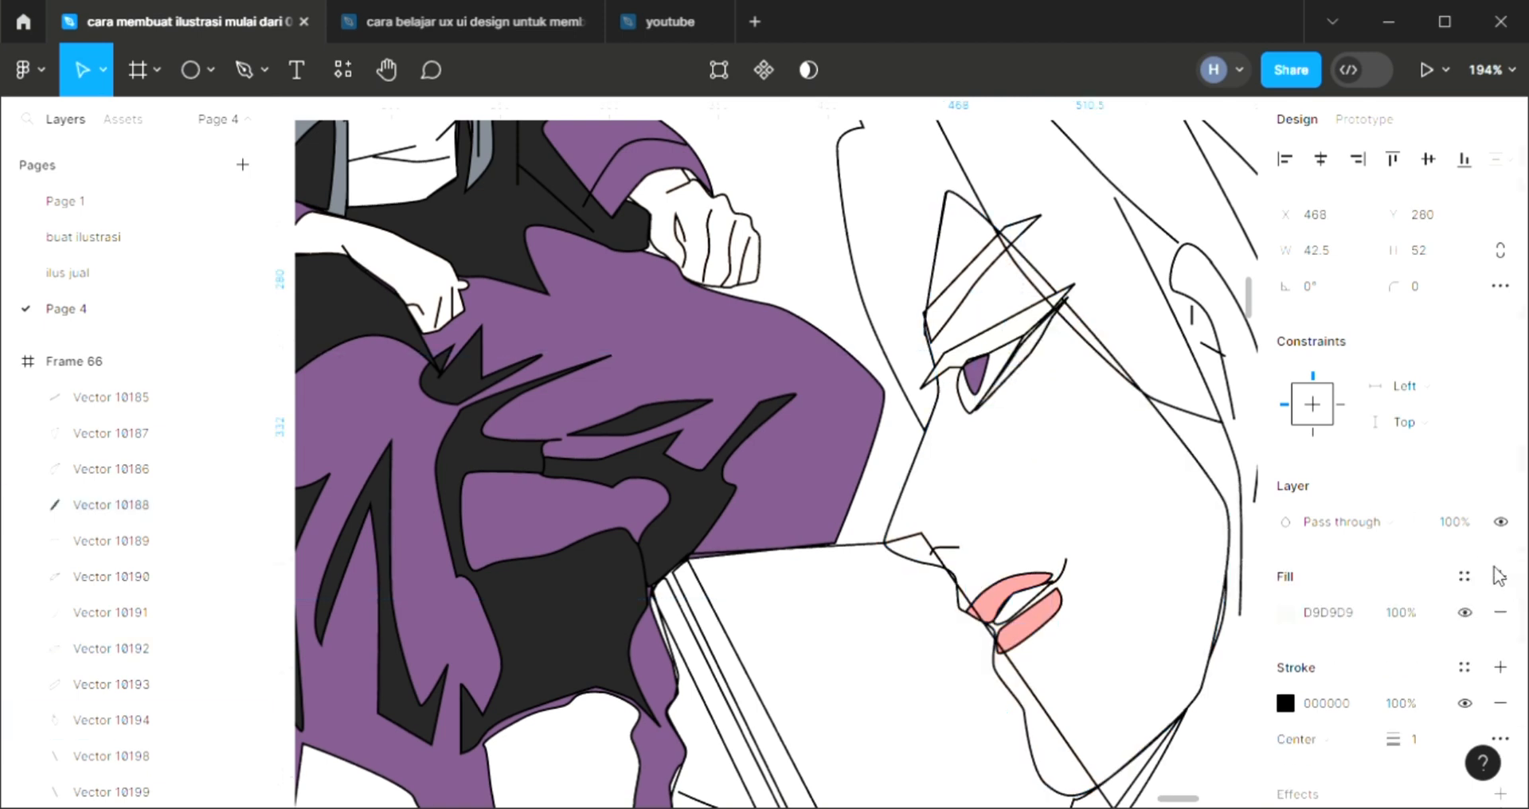
key("i")
left_click(1087, 233)
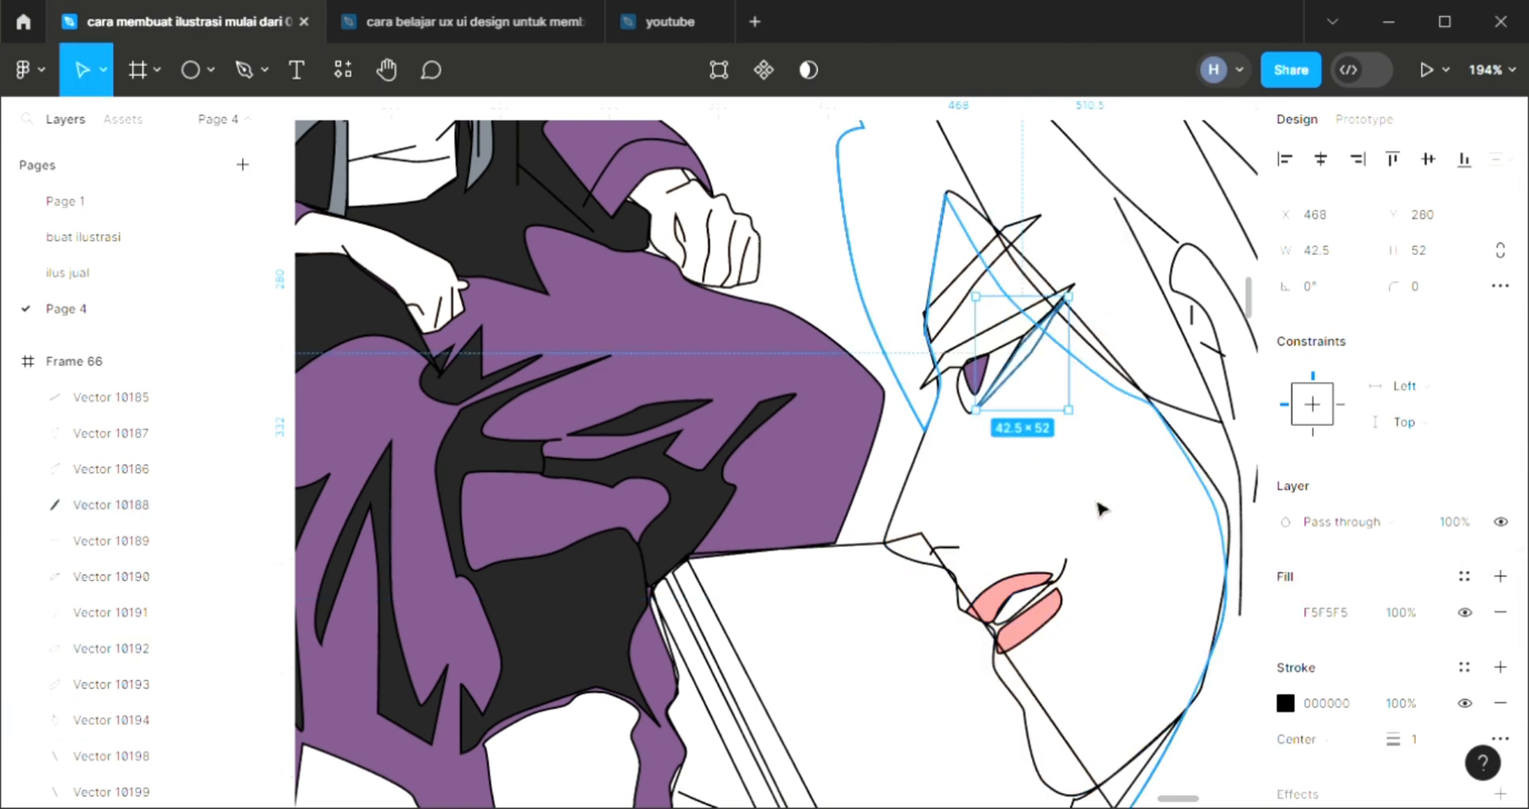
Fill the large shape between the man's knee and the large face's chin with swatch blue 6F7AB5 and send it to the back
left_click(1087, 564)
scroll(1087, 564, "down", 5)
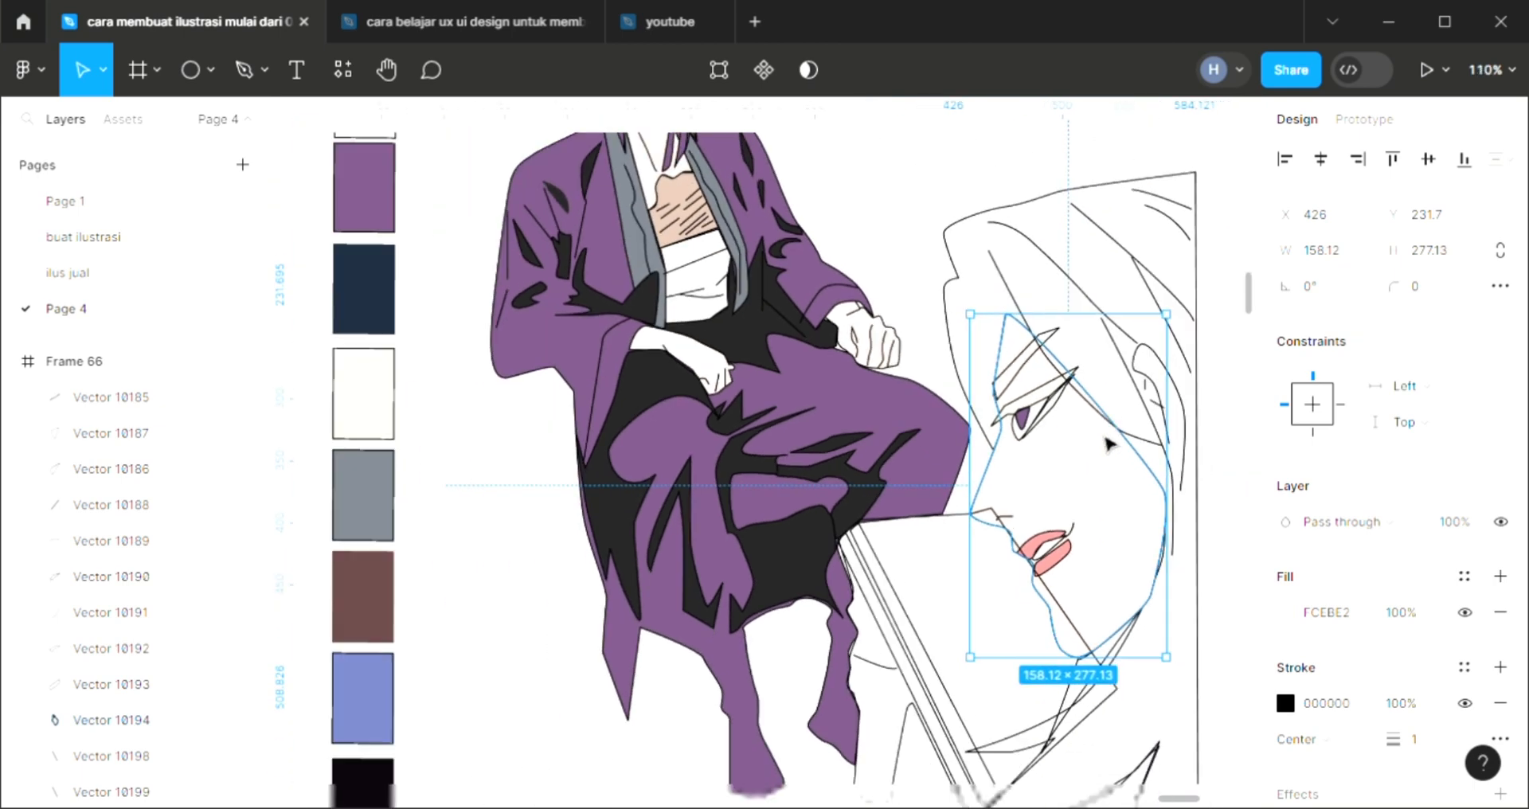
scroll(1109, 668, "down", 2)
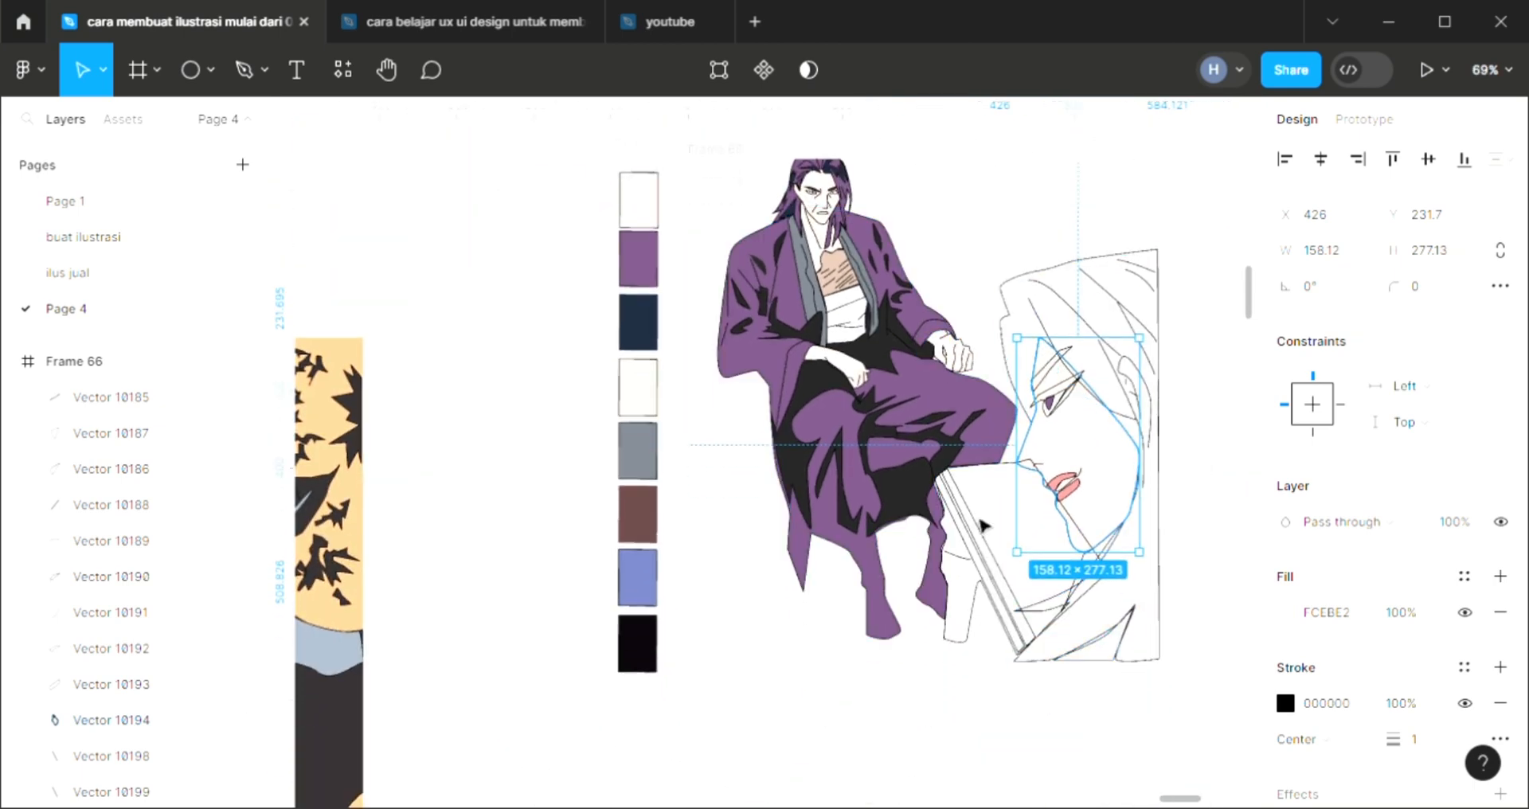
left_click(970, 651)
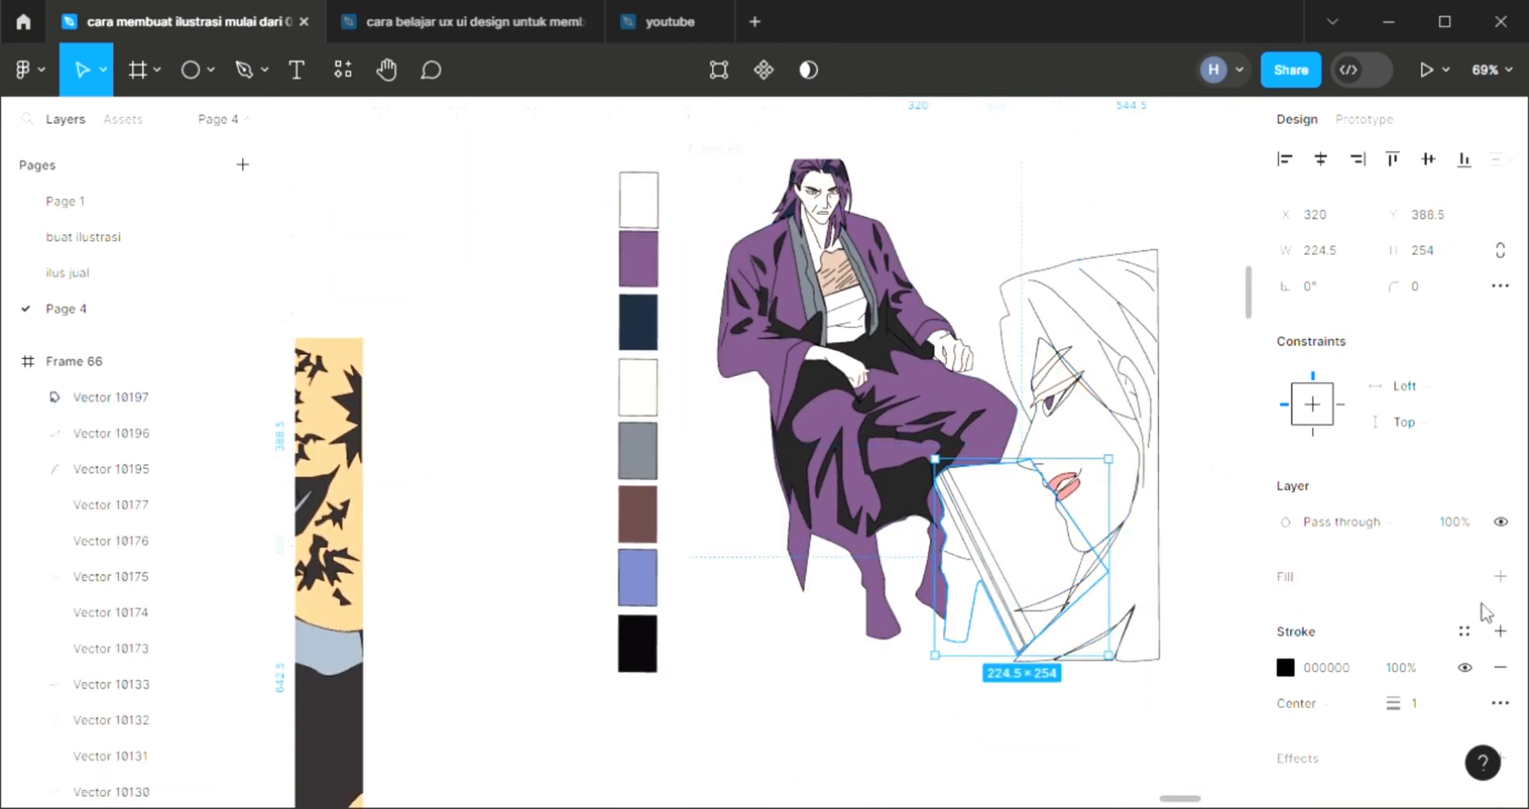
left_click(1500, 577)
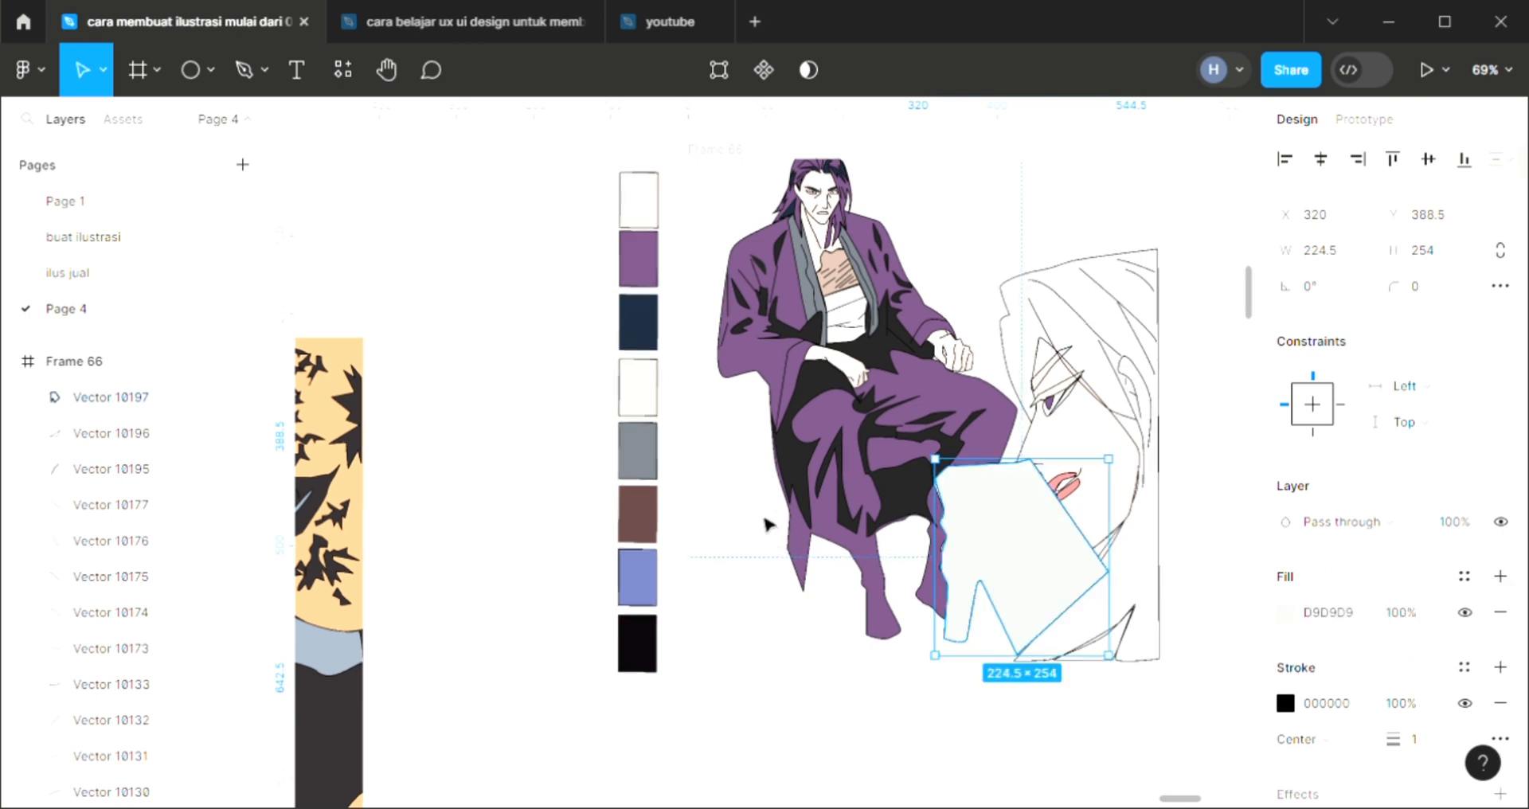
key("bracketleft")
key("i")
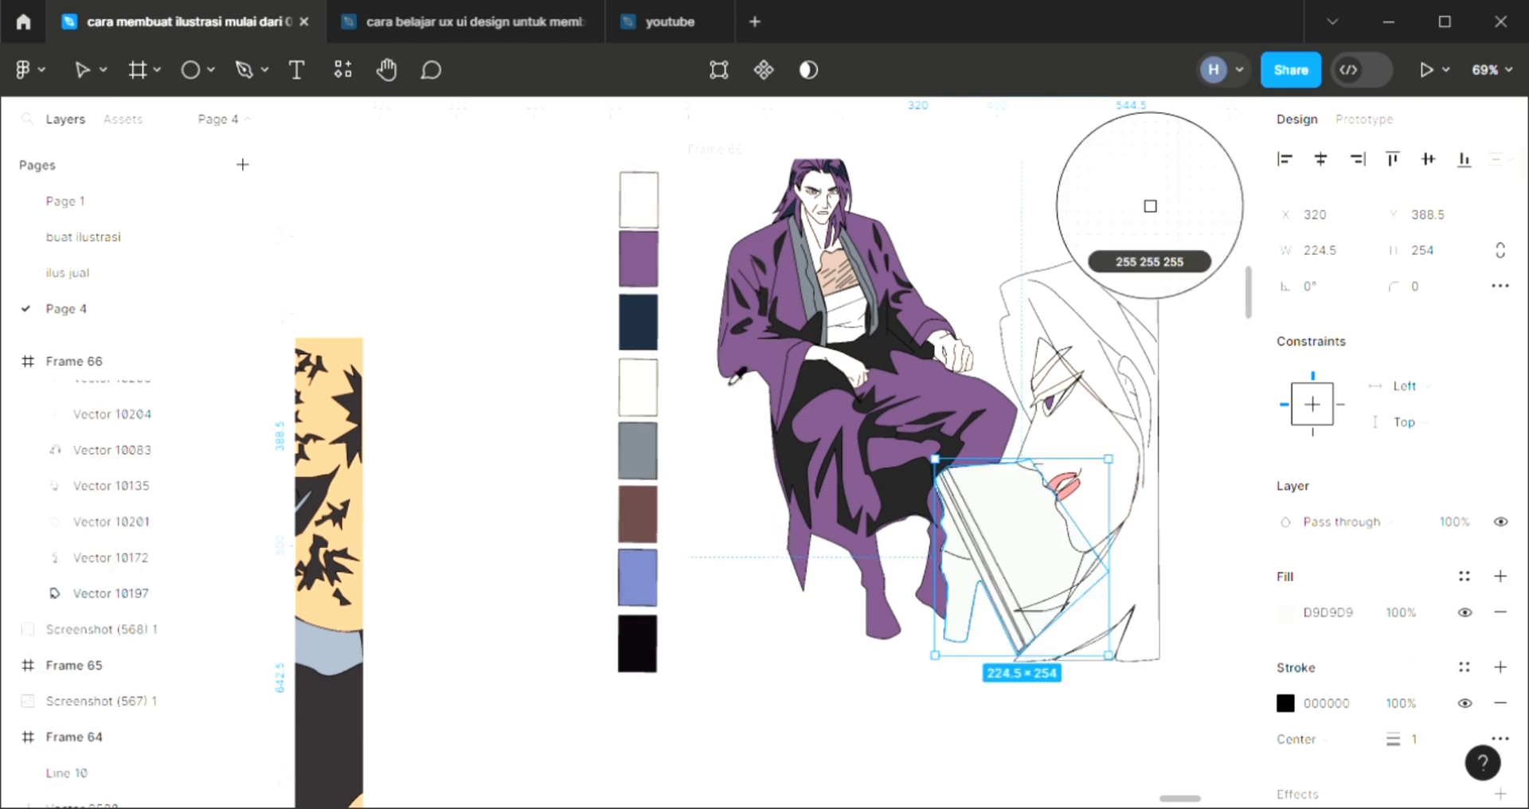
left_click(657, 604)
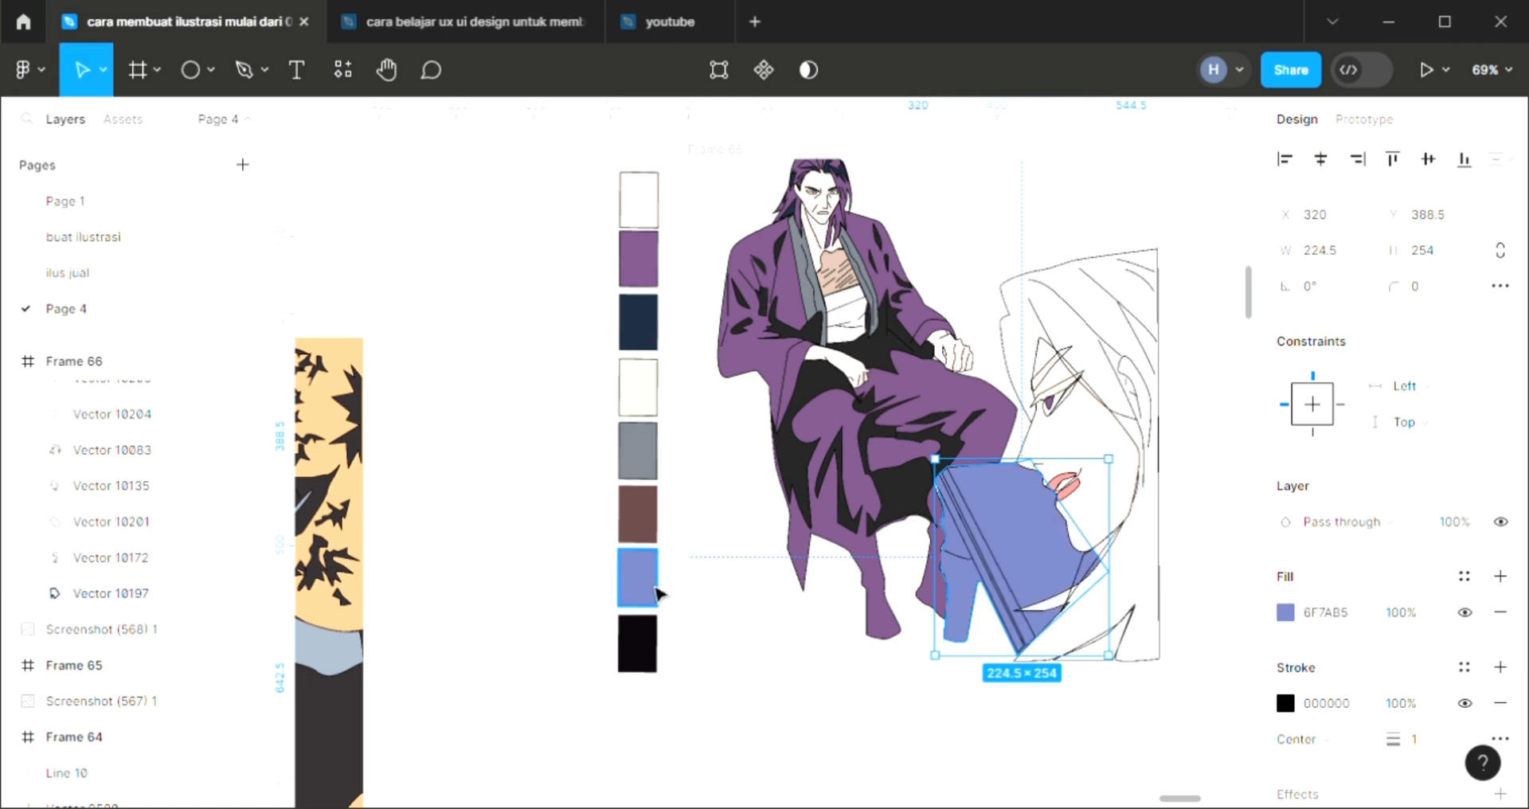
left_click(711, 596)
Draw a closed straight-edged chair outline around the seated man with the Pen tool, about 328.5 × 541.5, starting at the frame's upper edge
scroll(876, 475, "up", 3)
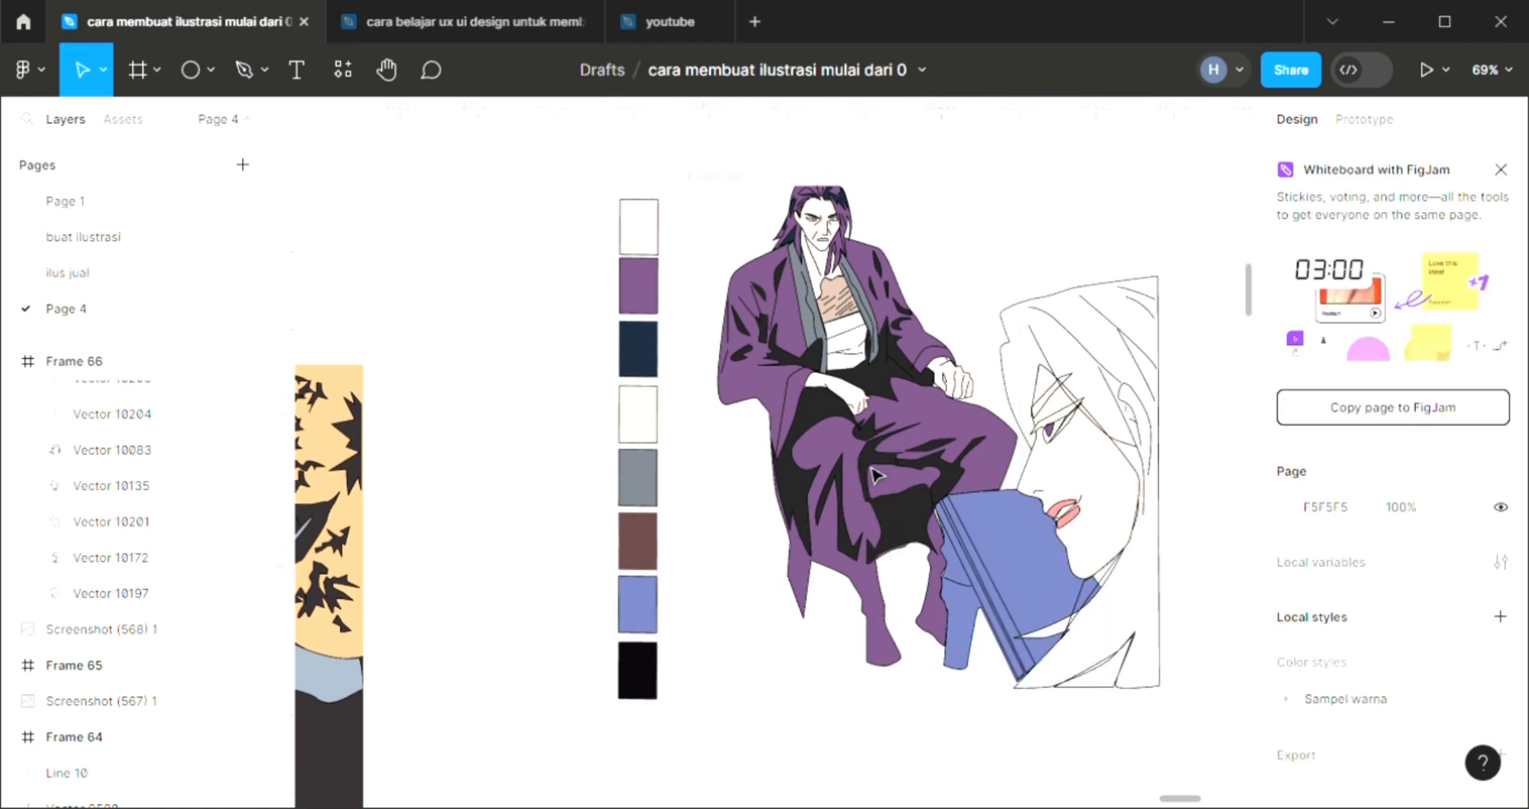
scroll(876, 475, "up", 3)
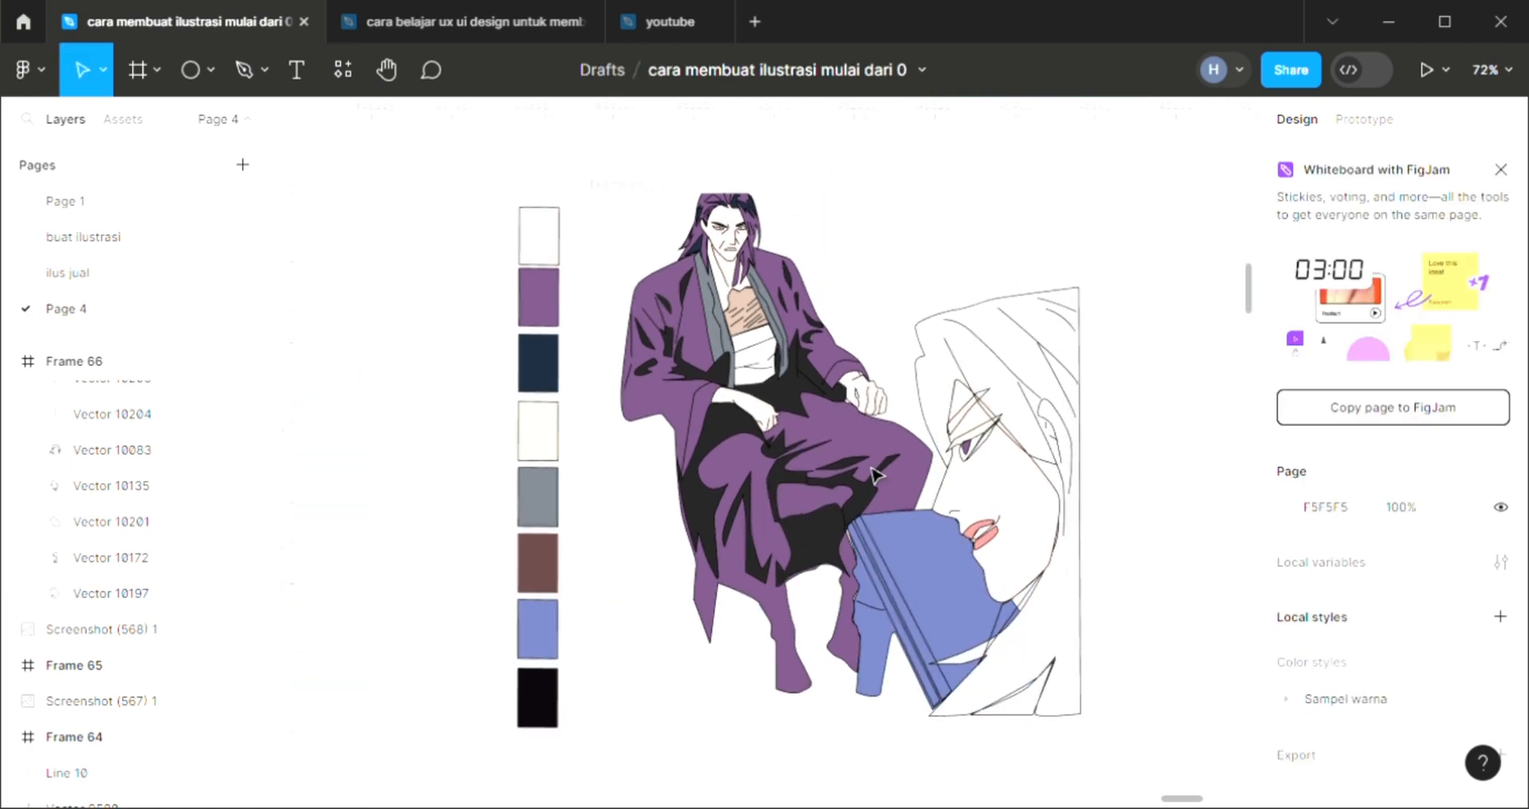
scroll(877, 476, "up", 1)
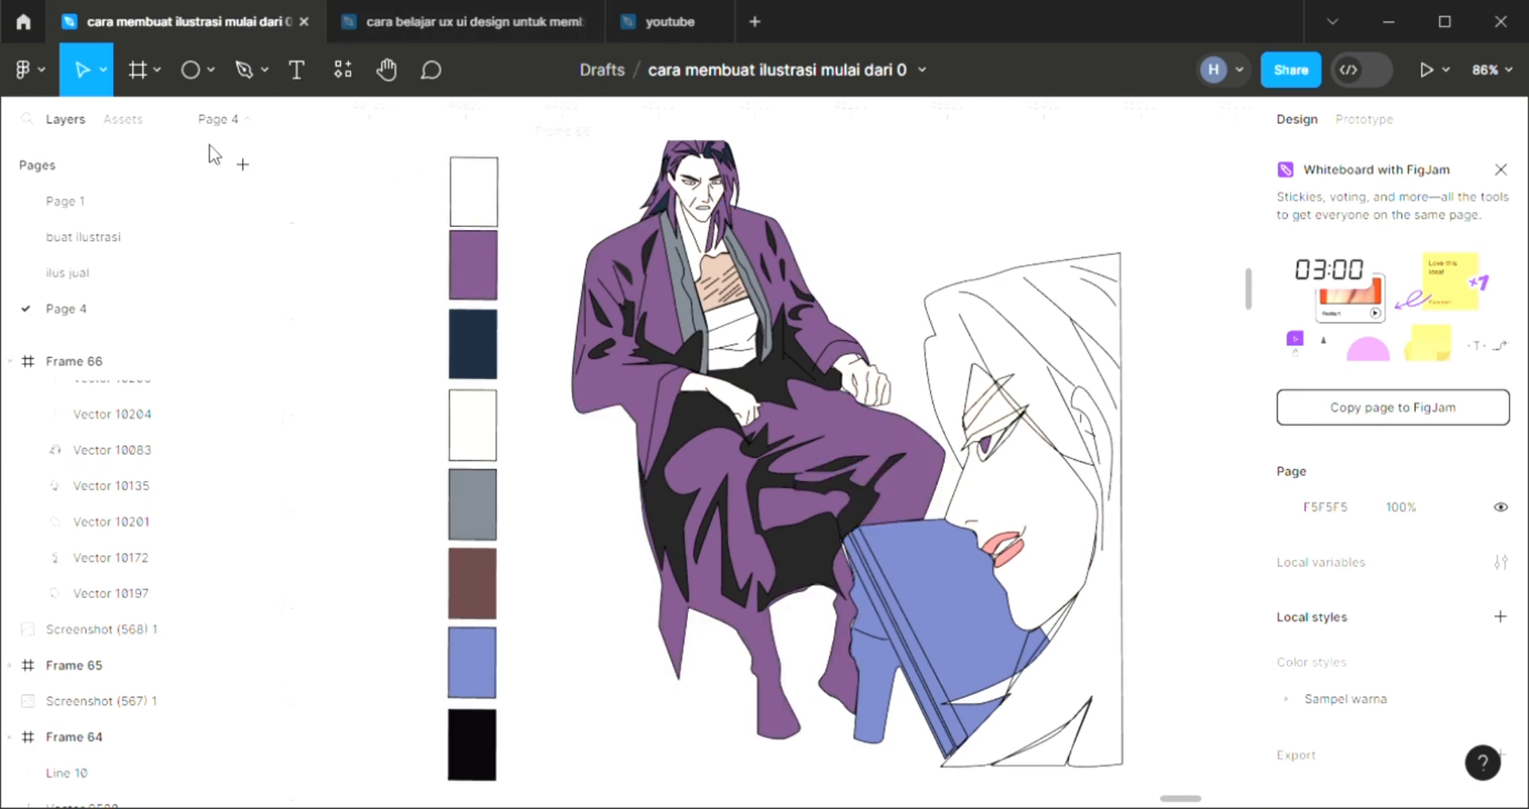
left_click(245, 69)
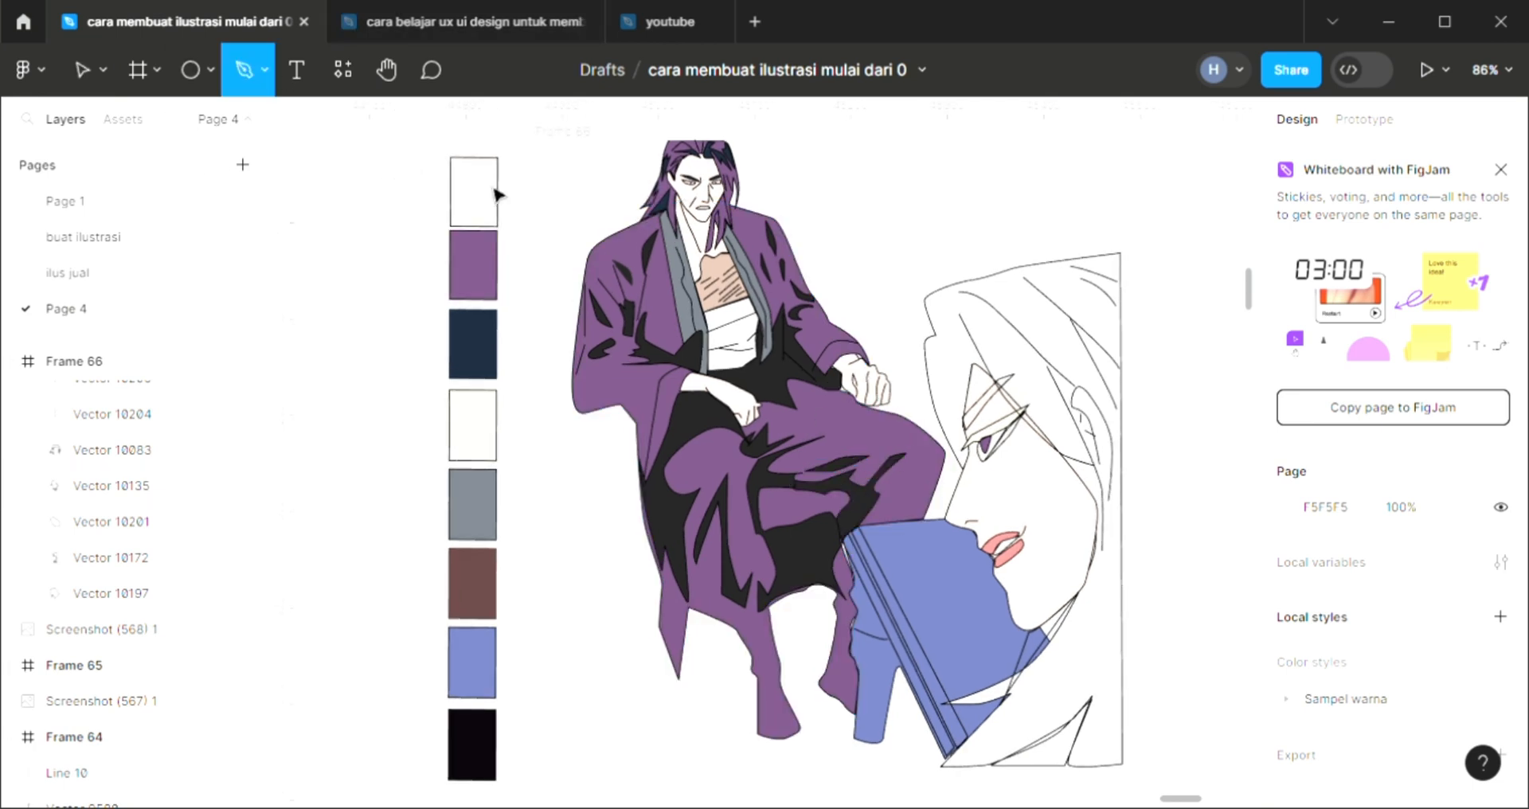
left_click(586, 141)
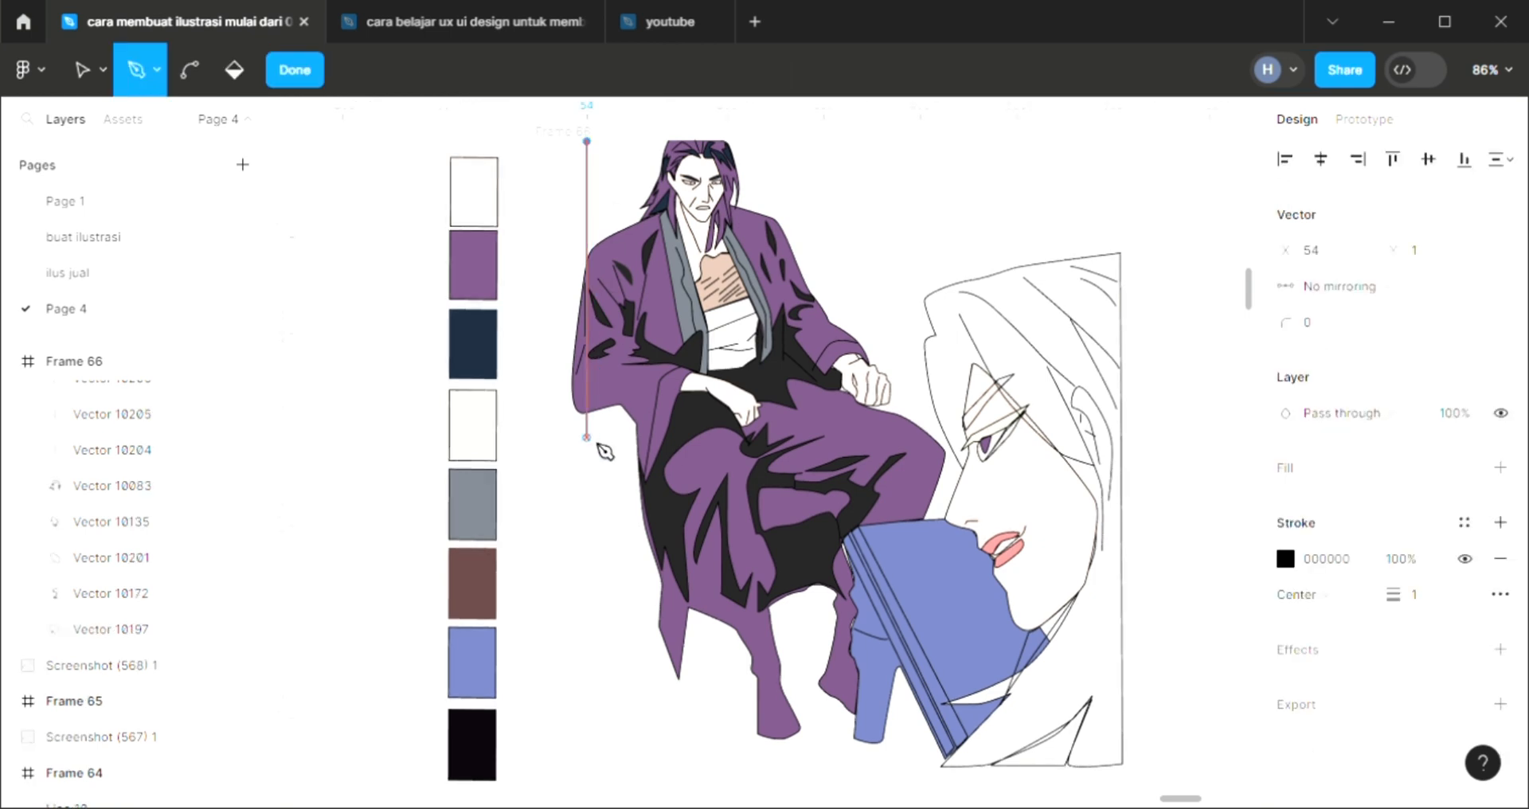
left_click(587, 428)
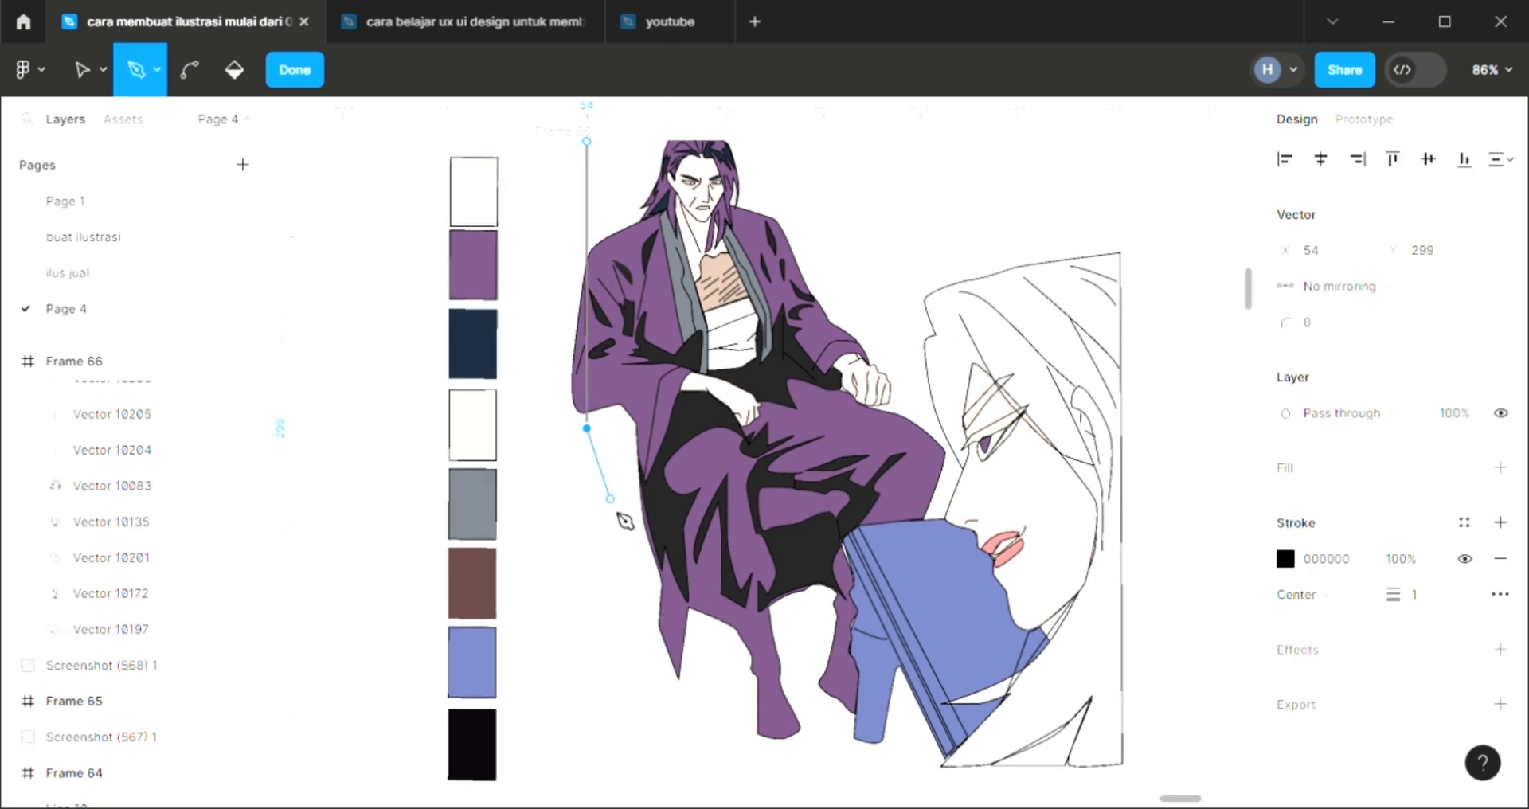
left_click(628, 578)
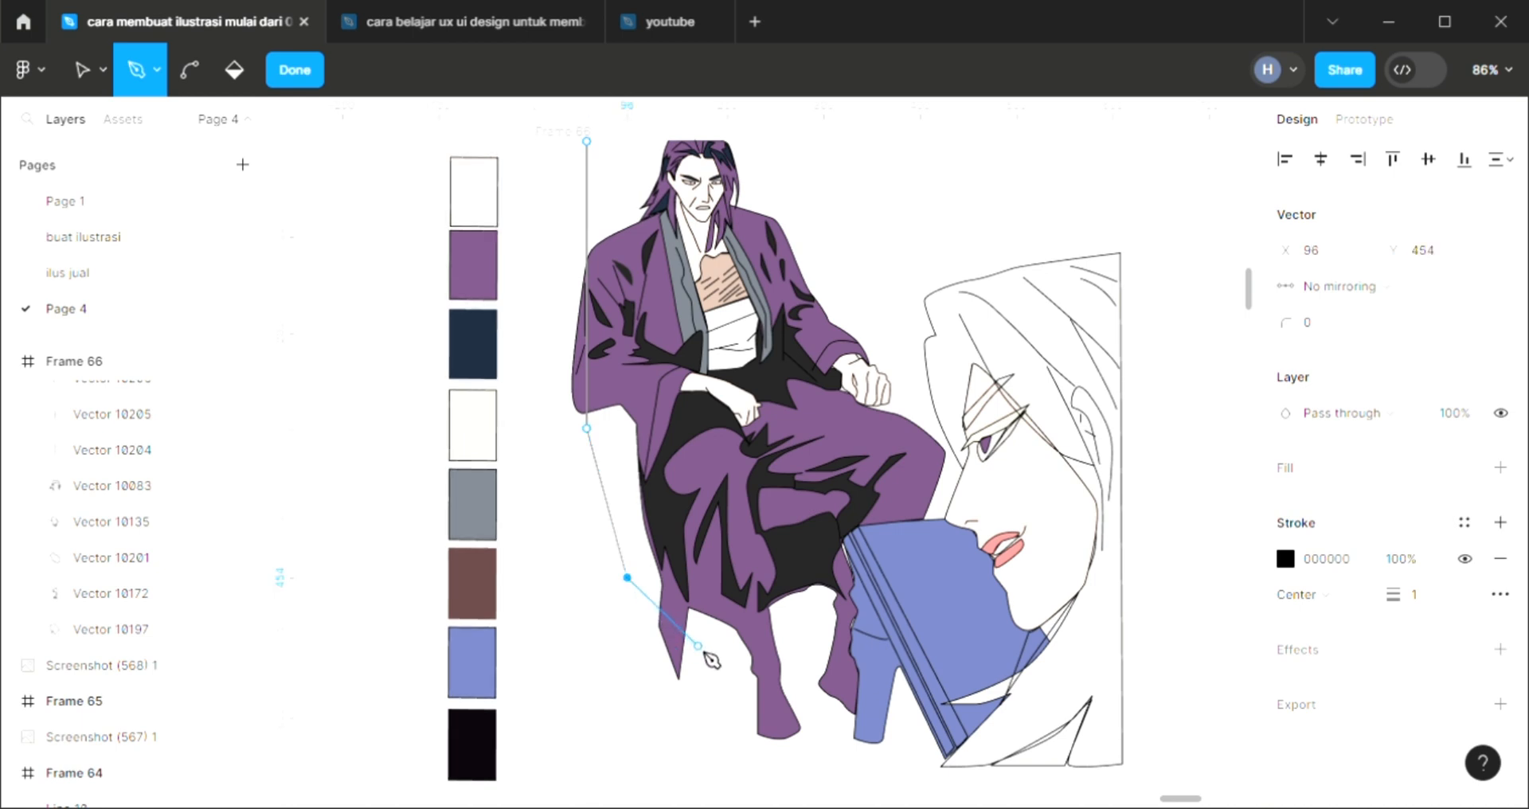
left_click(714, 663)
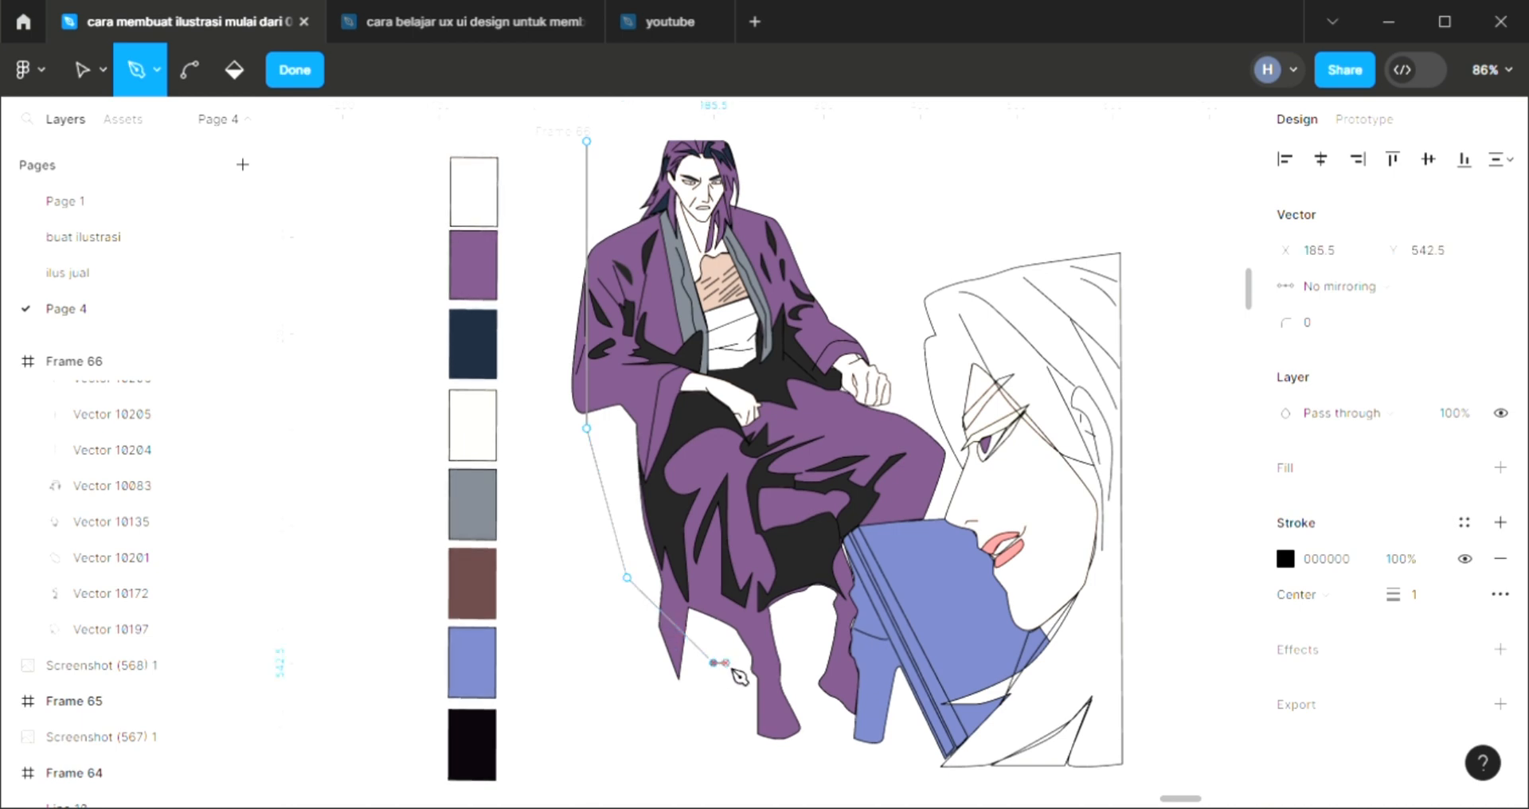
left_click_drag(752, 663, 753, 617)
left_click(738, 590)
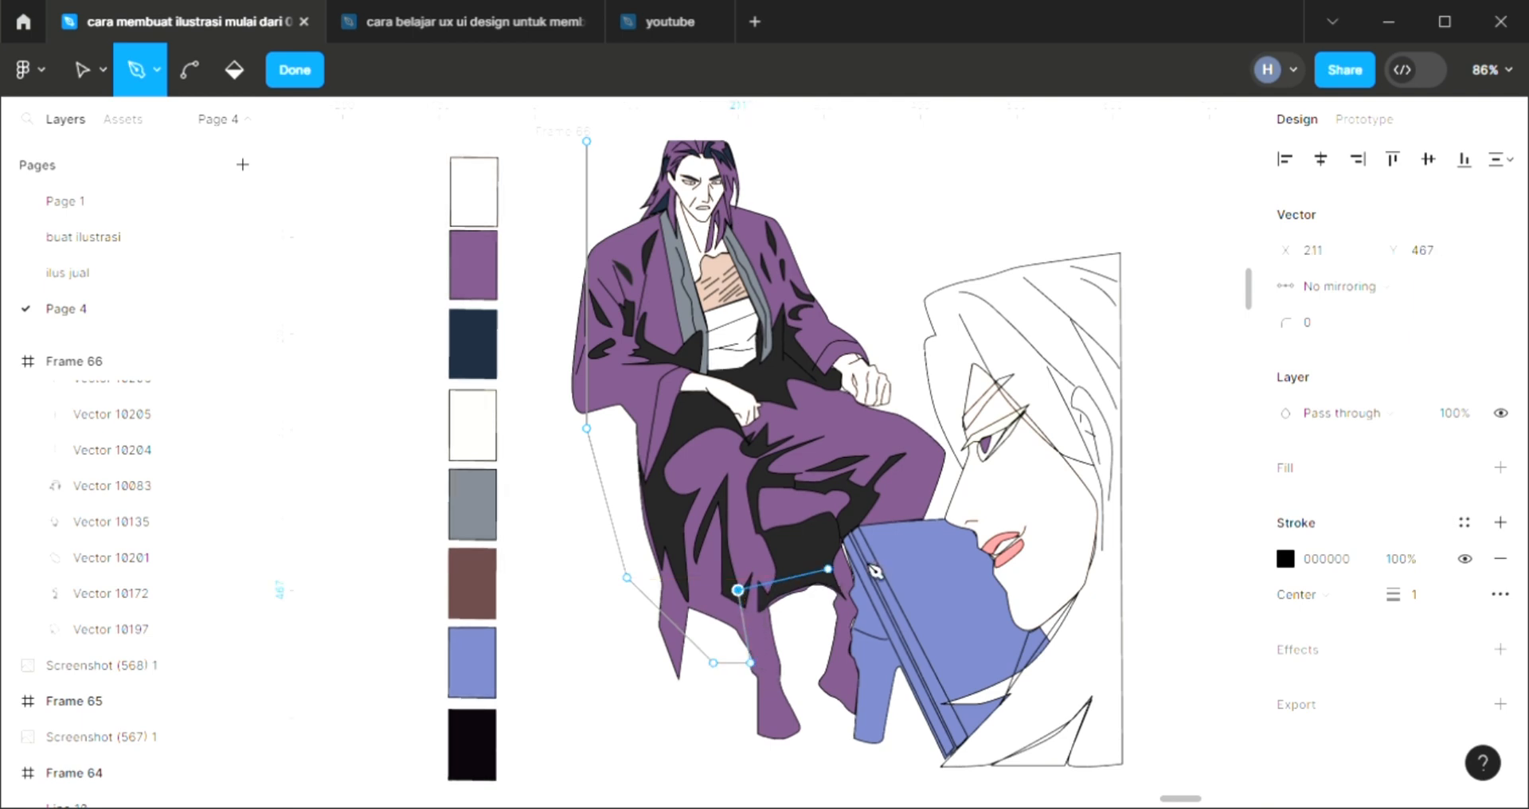
left_click(903, 558)
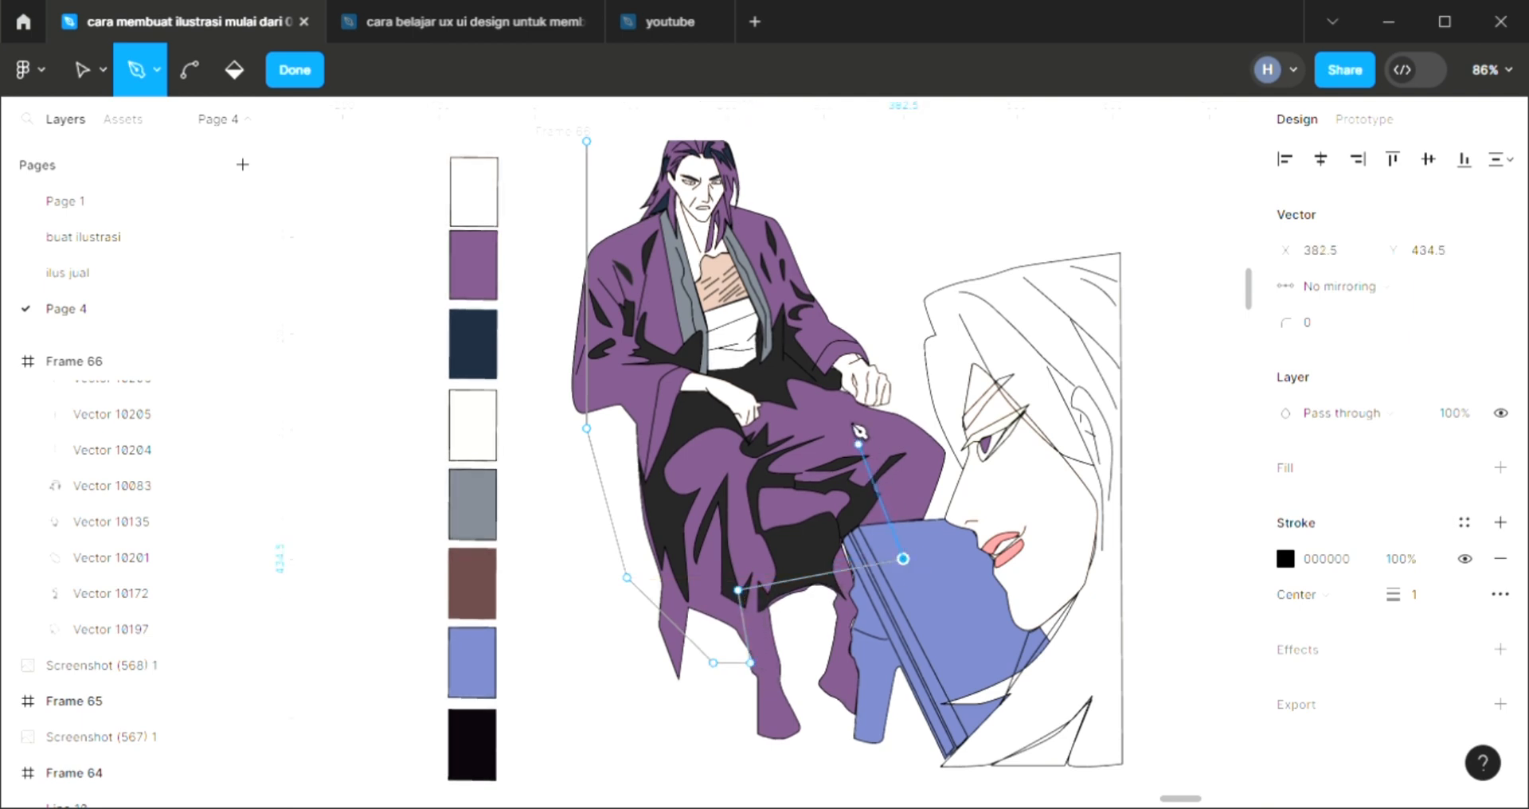
left_click(771, 236)
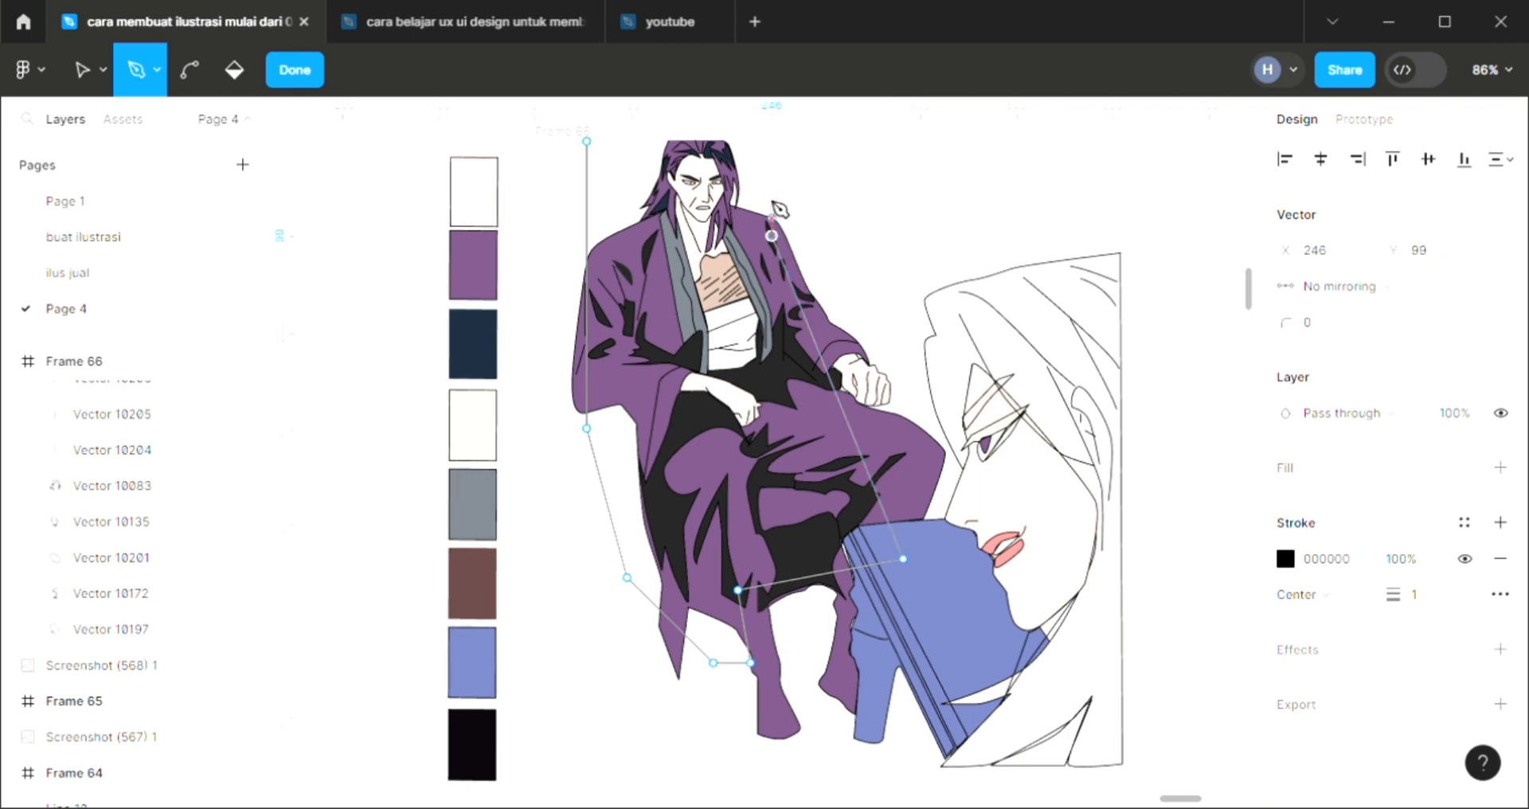
left_click(761, 141)
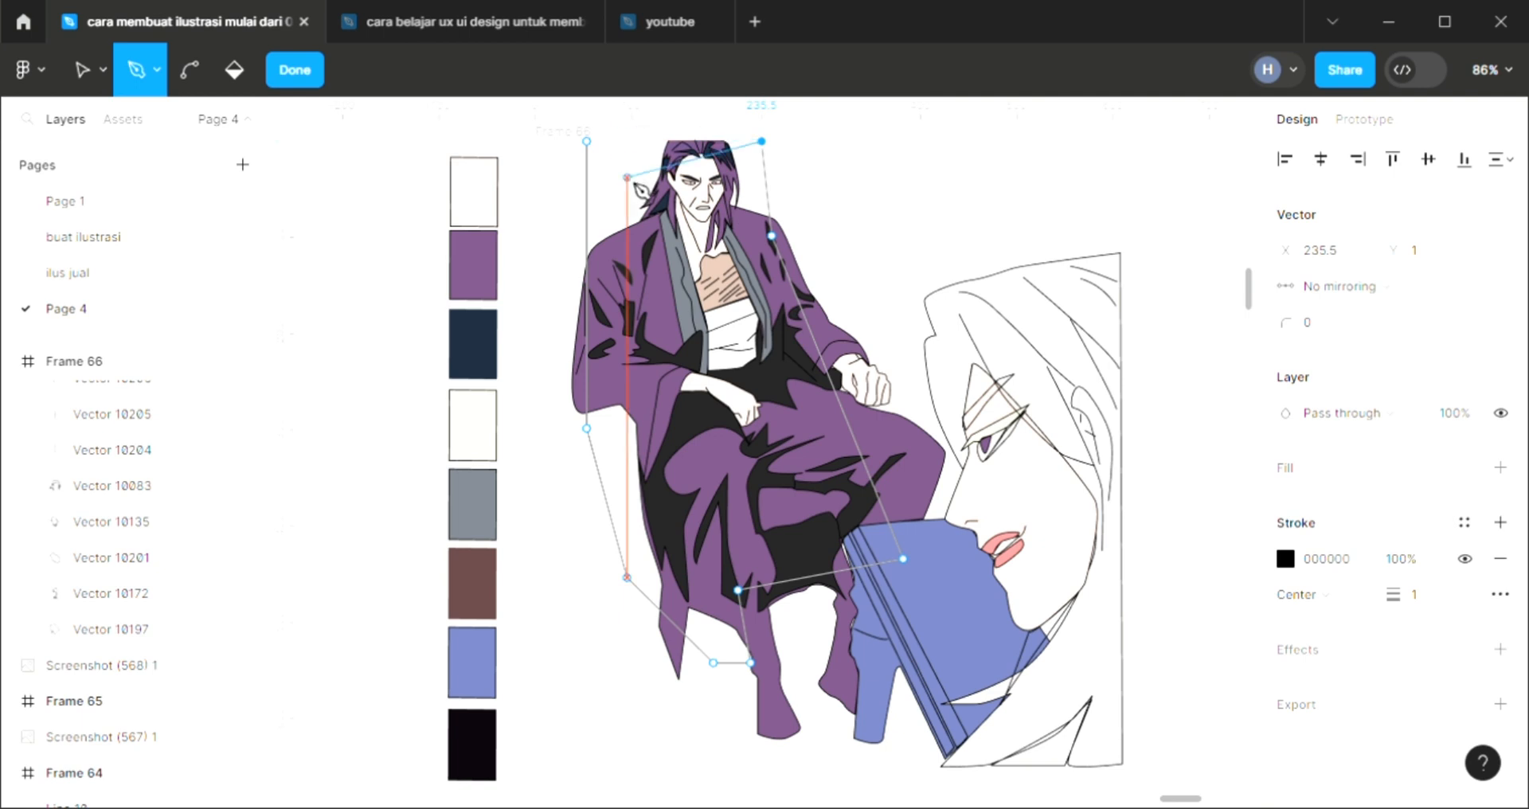
left_click(591, 144)
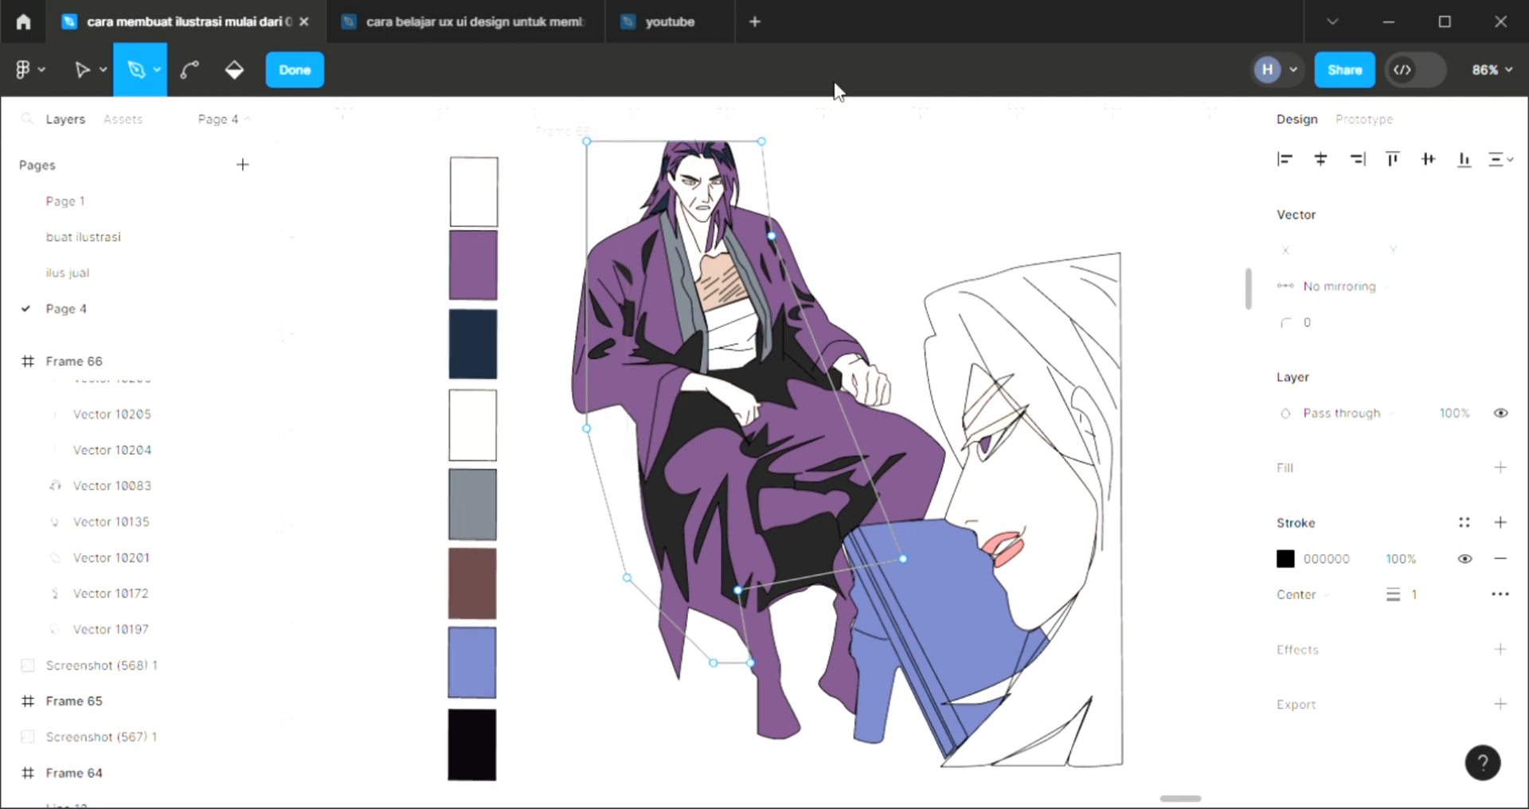
key("Escape")
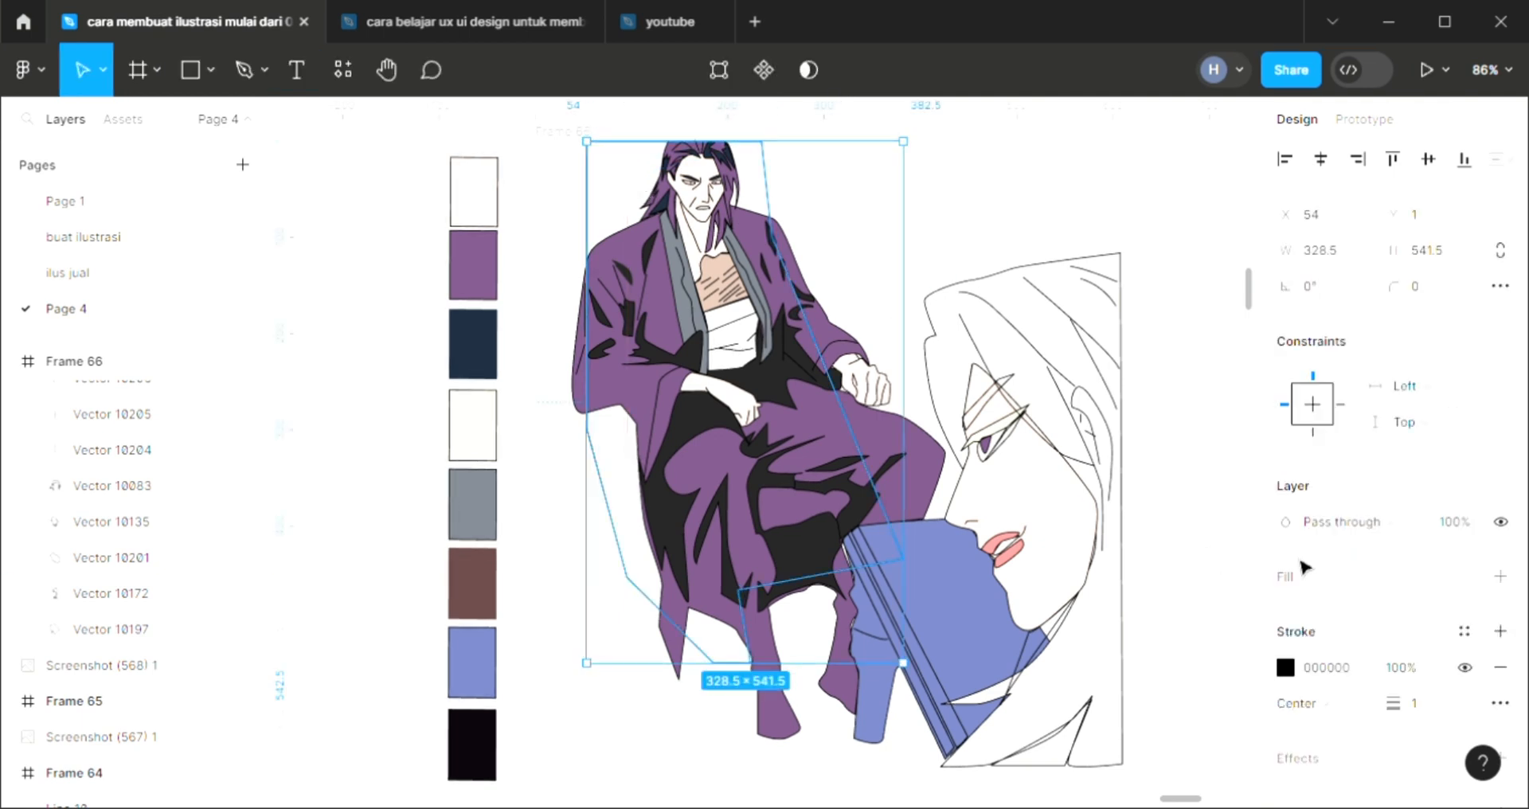
Fill the new chair shape with the sampled blue 6F7AB5 and send it behind the seated man
left_click(1500, 577)
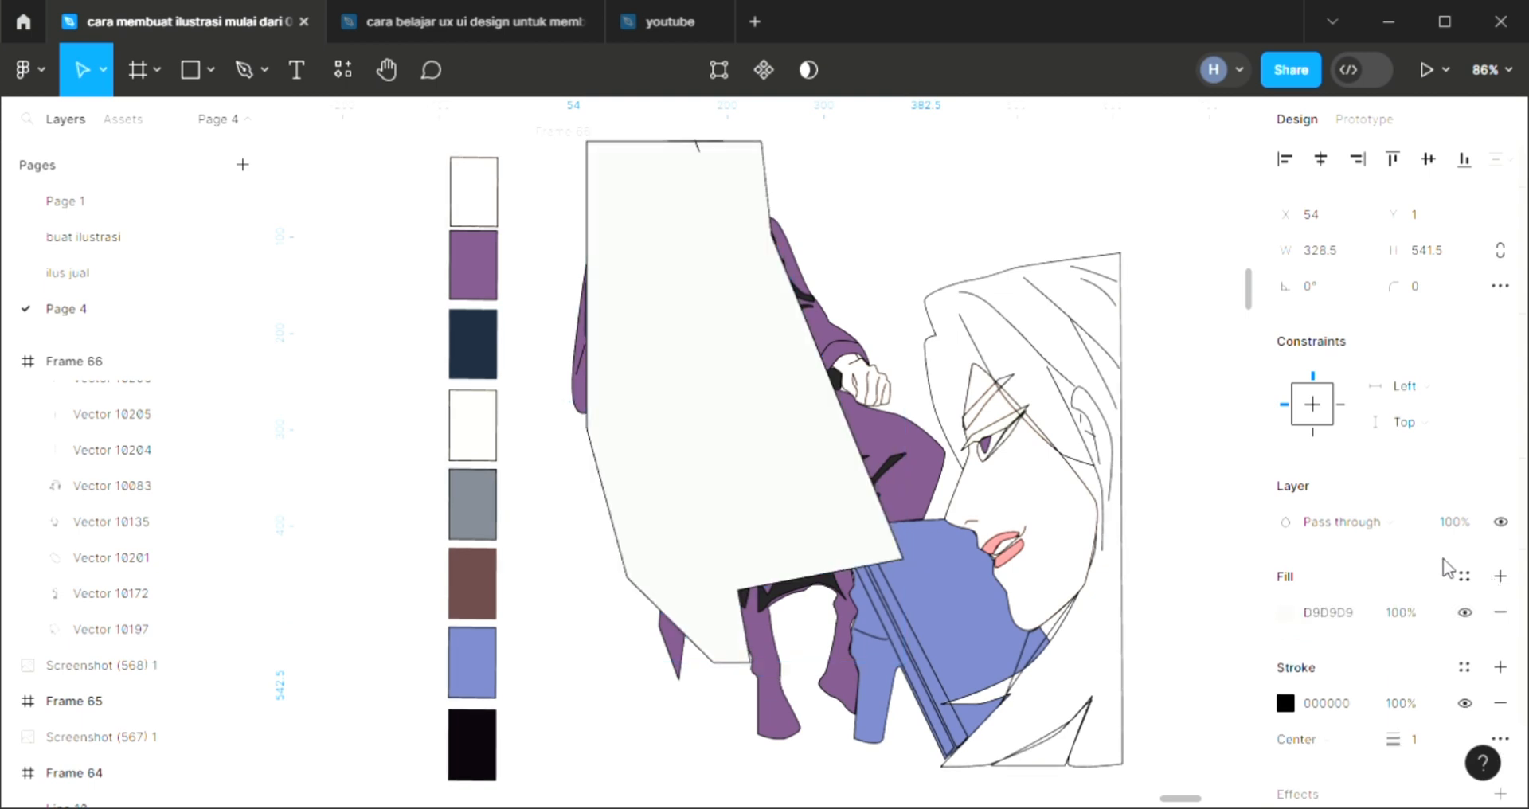
key("[")
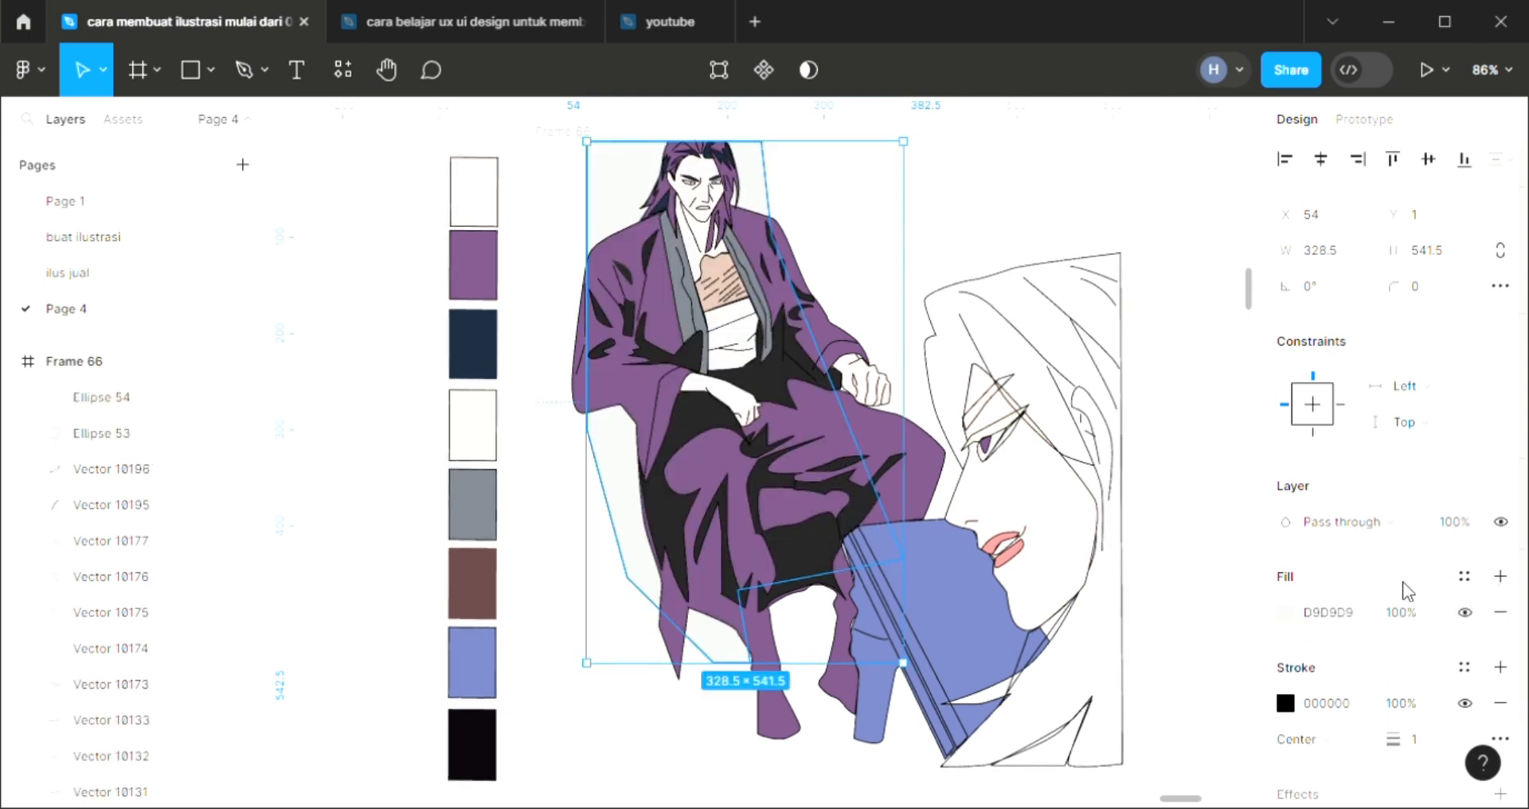
key("i")
left_click(980, 625)
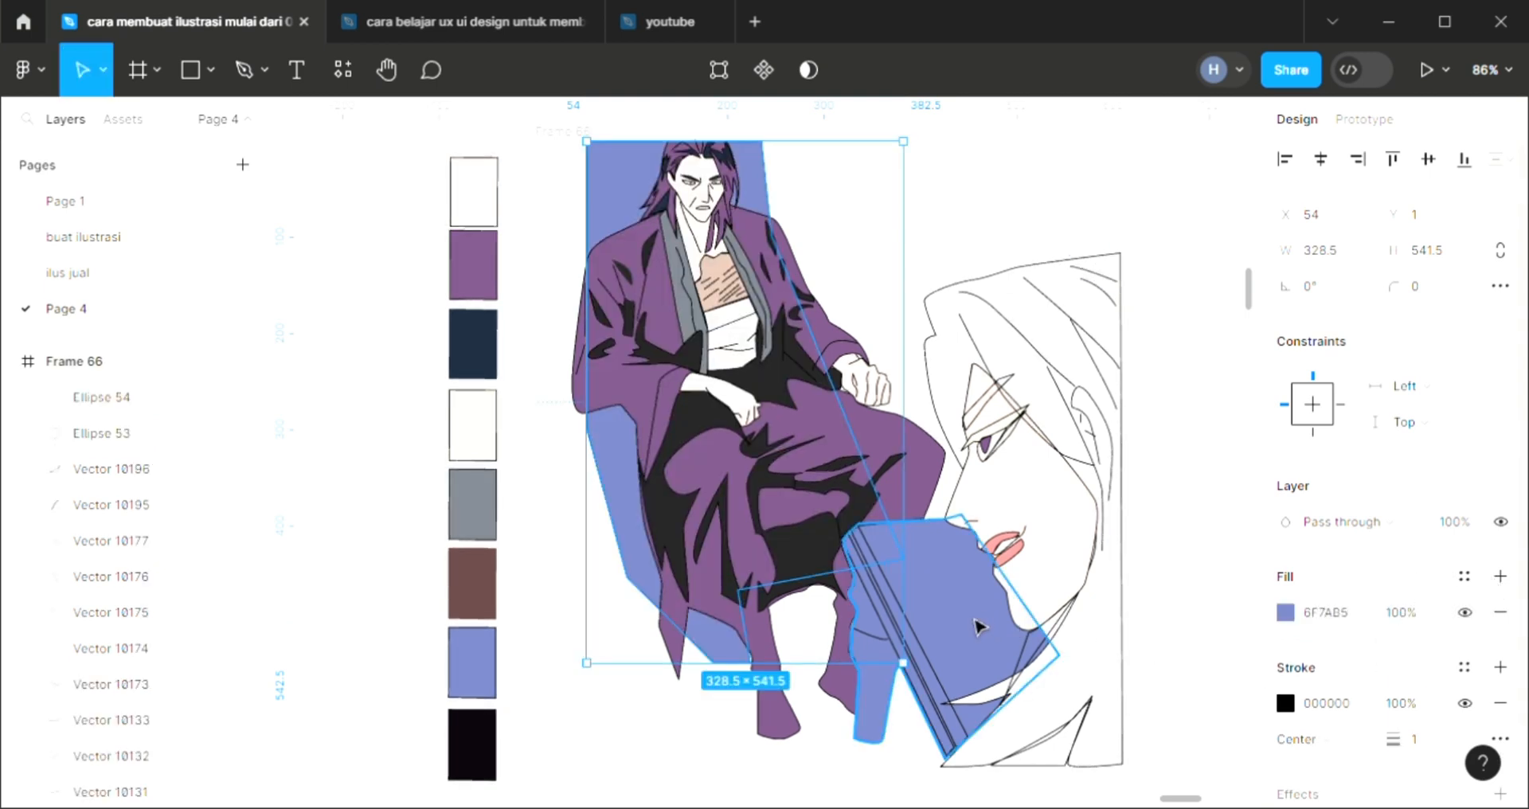
left_click(689, 723)
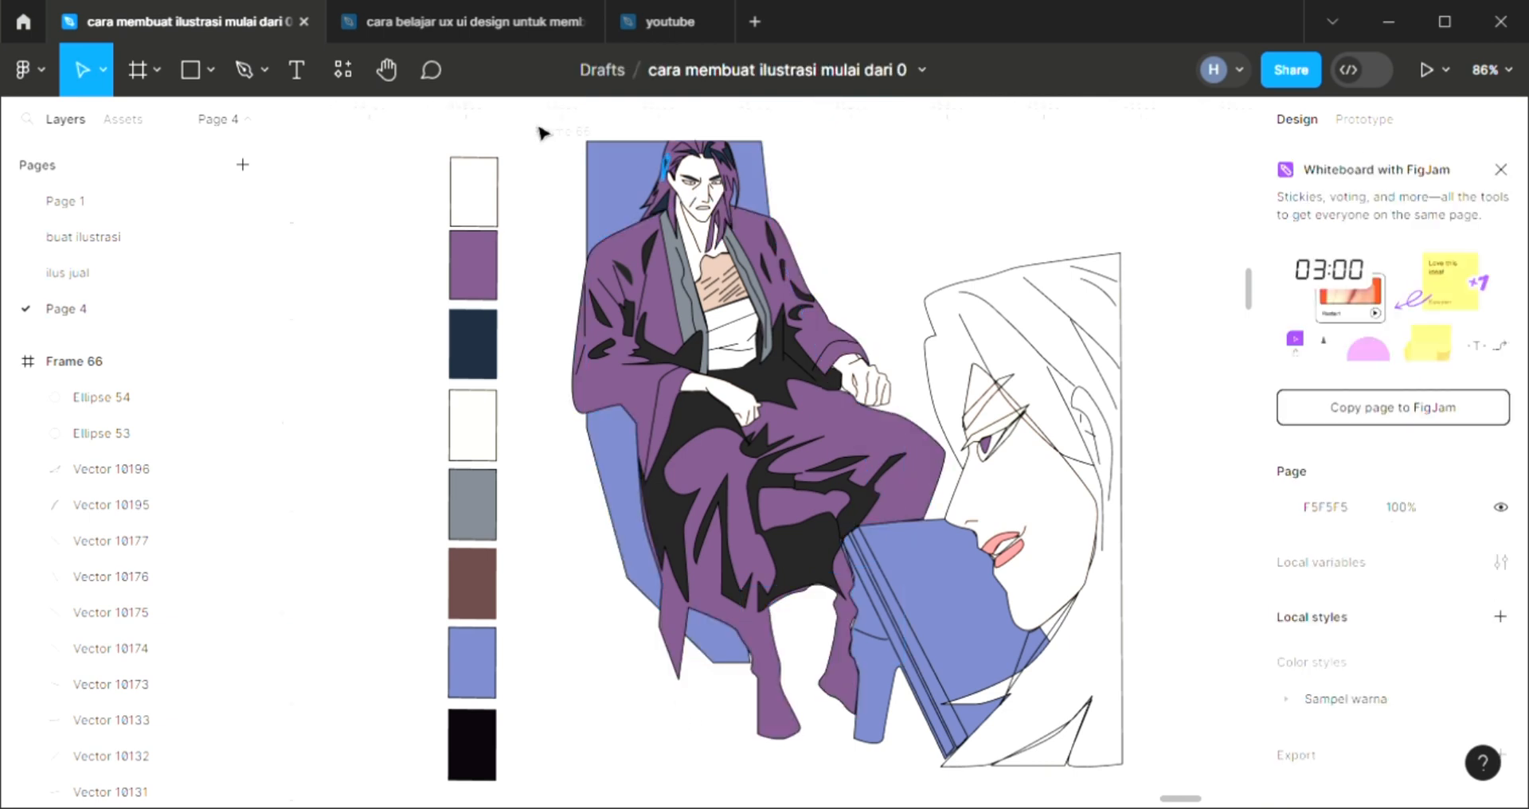
Set the illustration frame's background fill to light pink FCC3C3
left_click(555, 147)
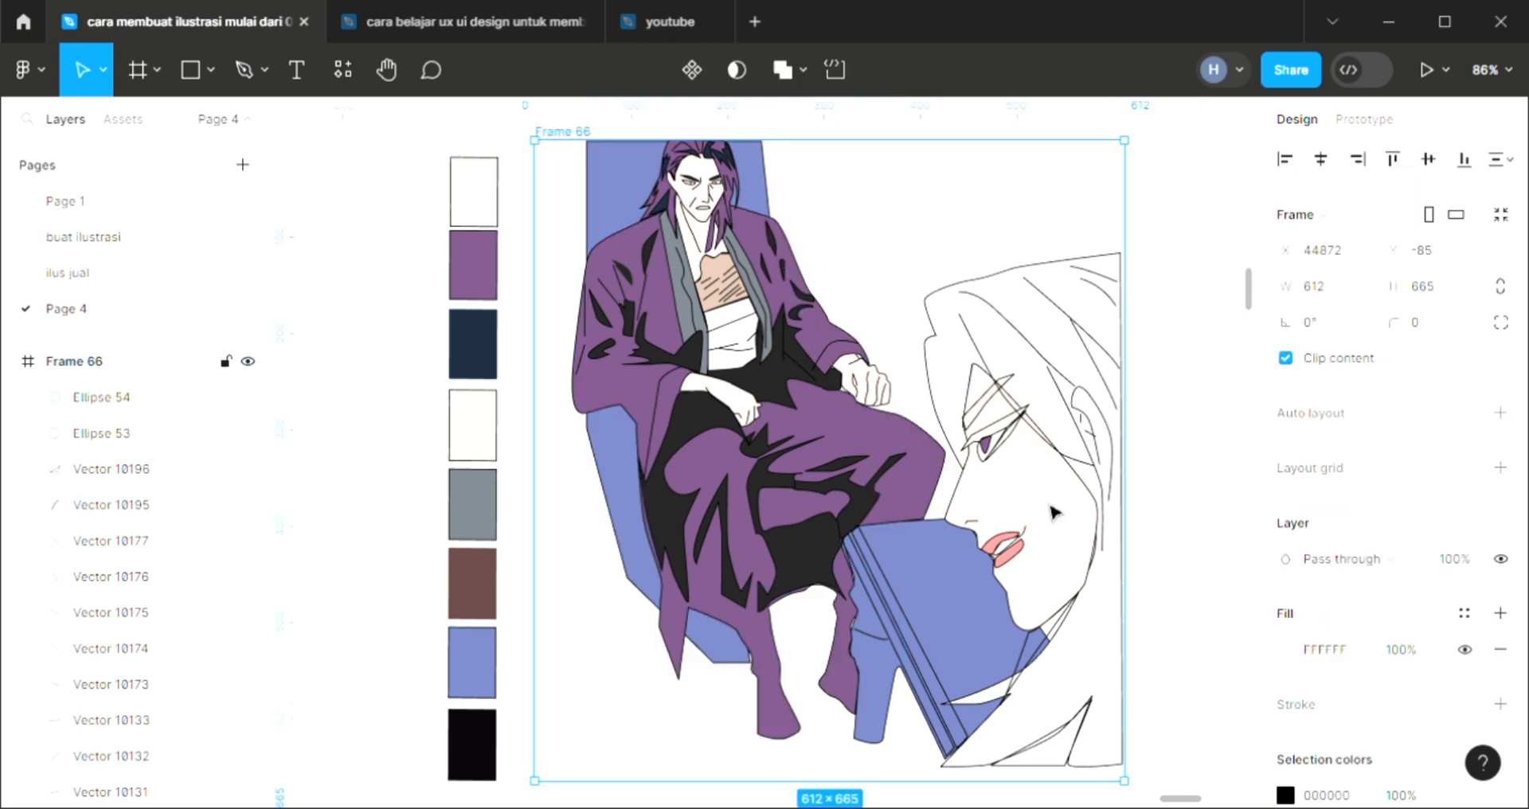
left_click(1499, 413)
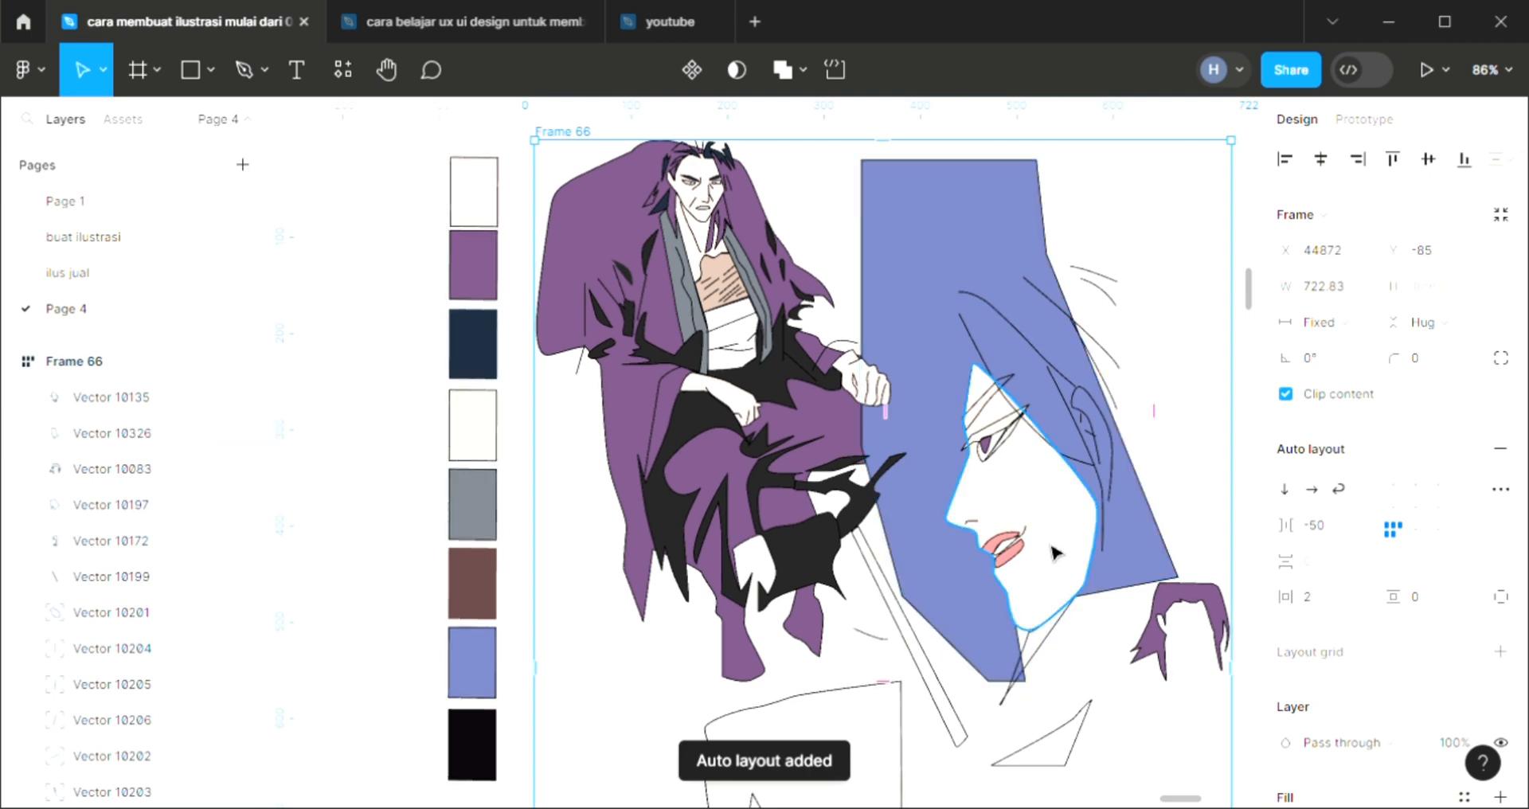
key("ctrl+z")
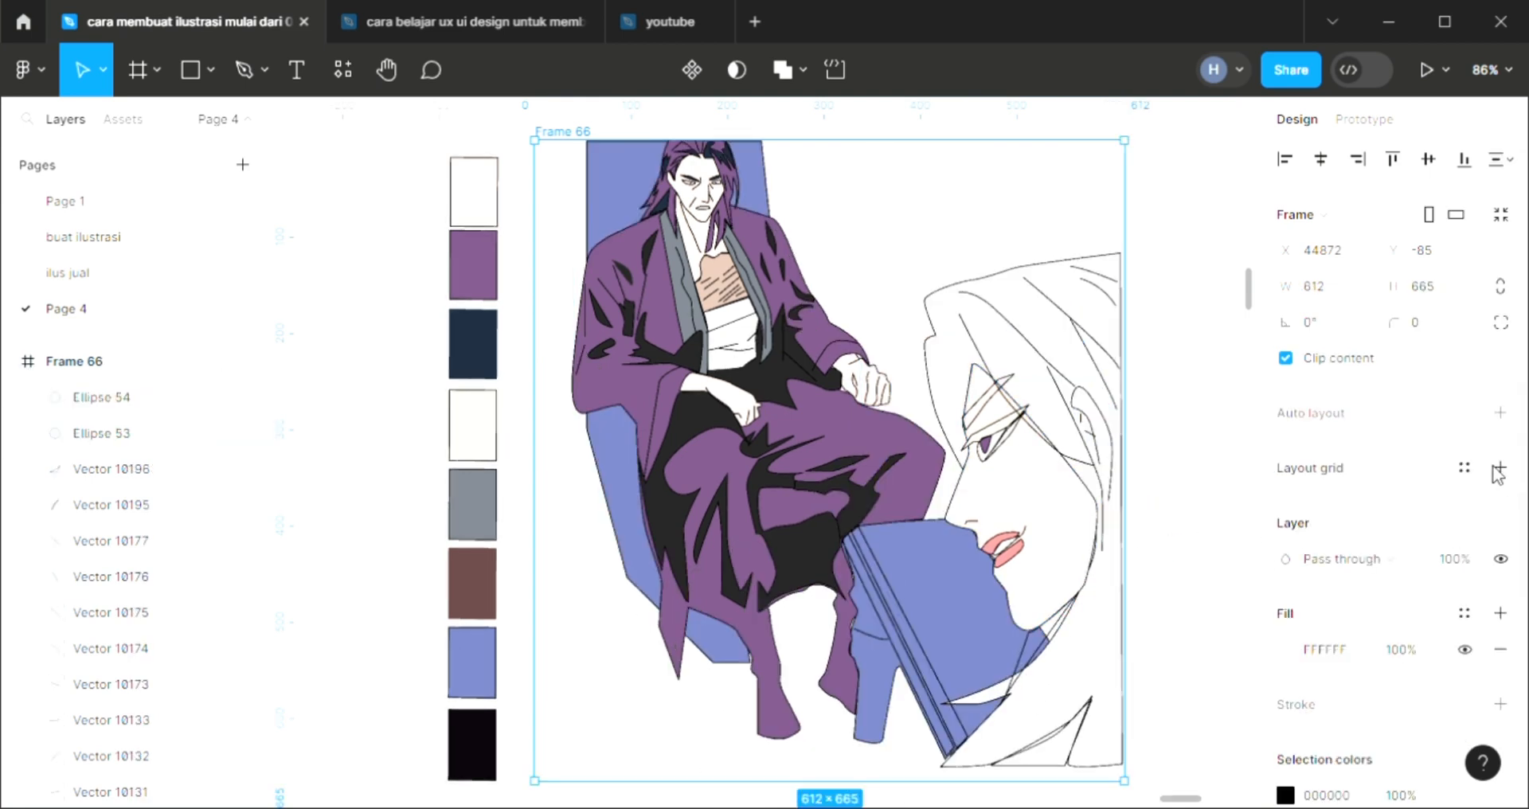
left_click(1285, 649)
scroll(903, 516, "right", 5)
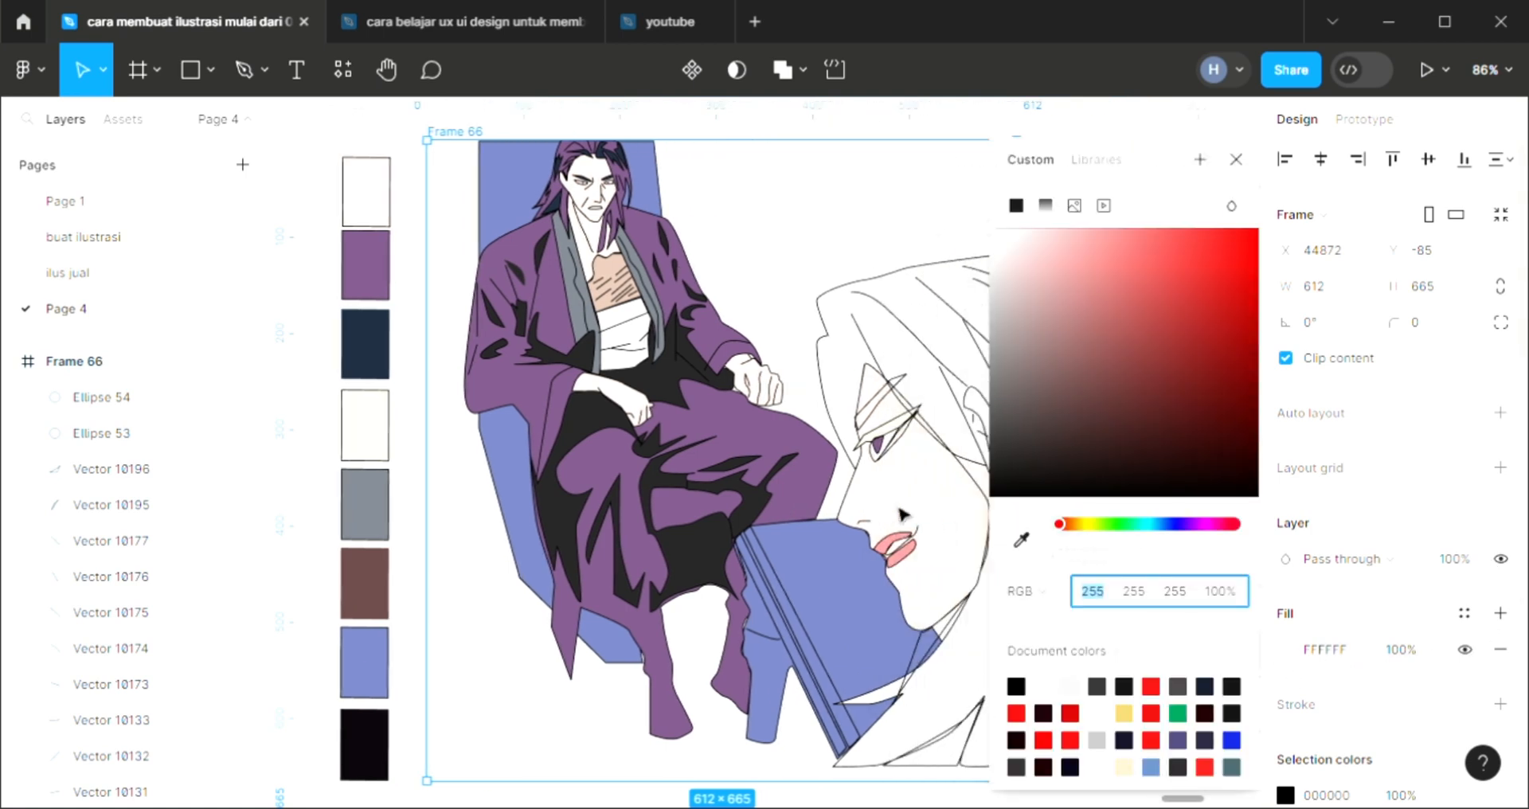
left_click(1050, 232)
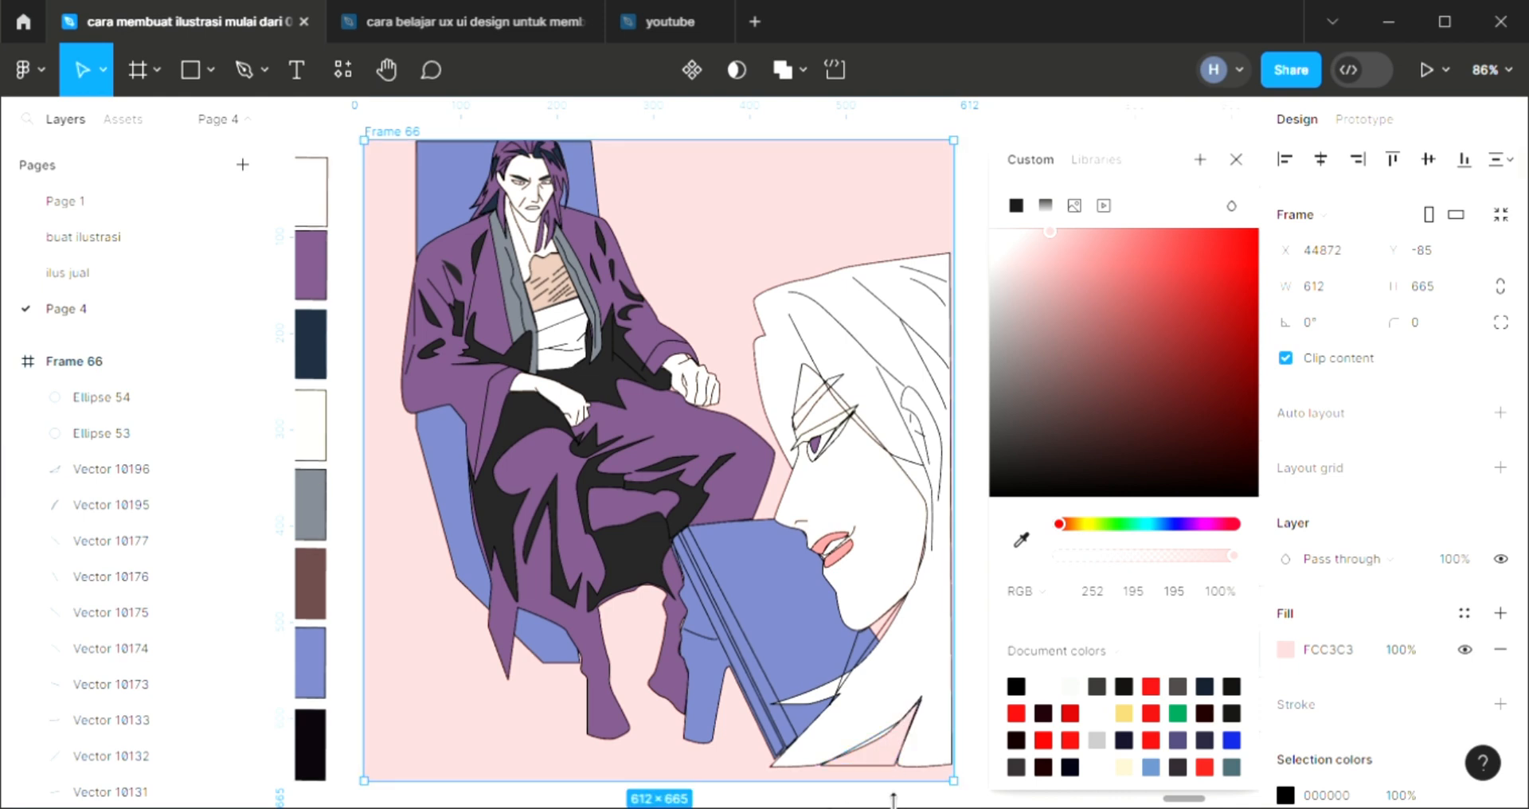
Shorten the frame from its lower edge to a height of 643
left_click_drag(887, 783, 887, 772)
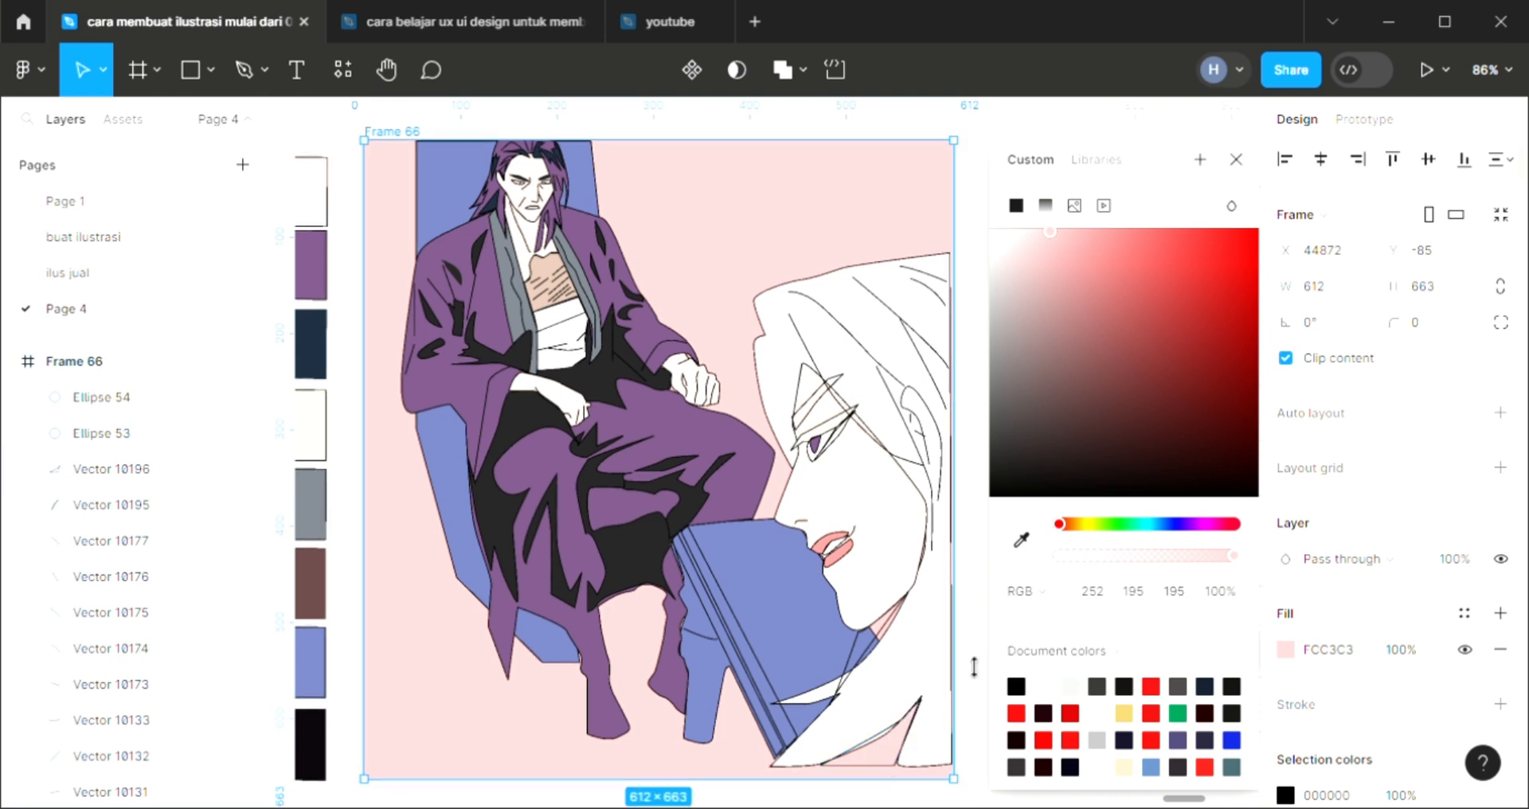
left_click(1236, 159)
left_click_drag(781, 783, 788, 776)
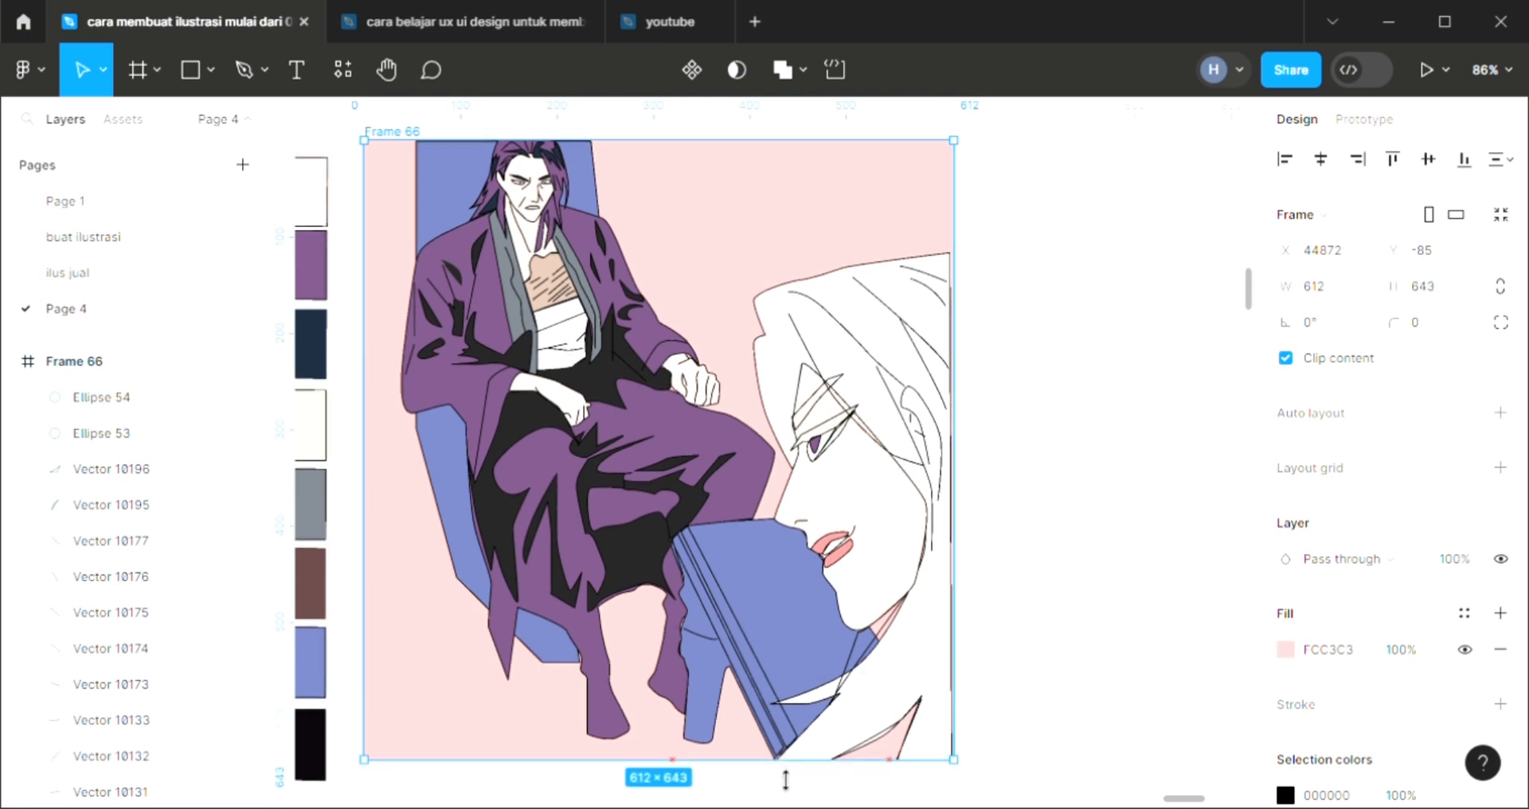
Fill the small triangular shape at the frame's lower edge, below the large face, with the sampled blue 6F7AB5
left_click(902, 741)
left_click(1501, 575)
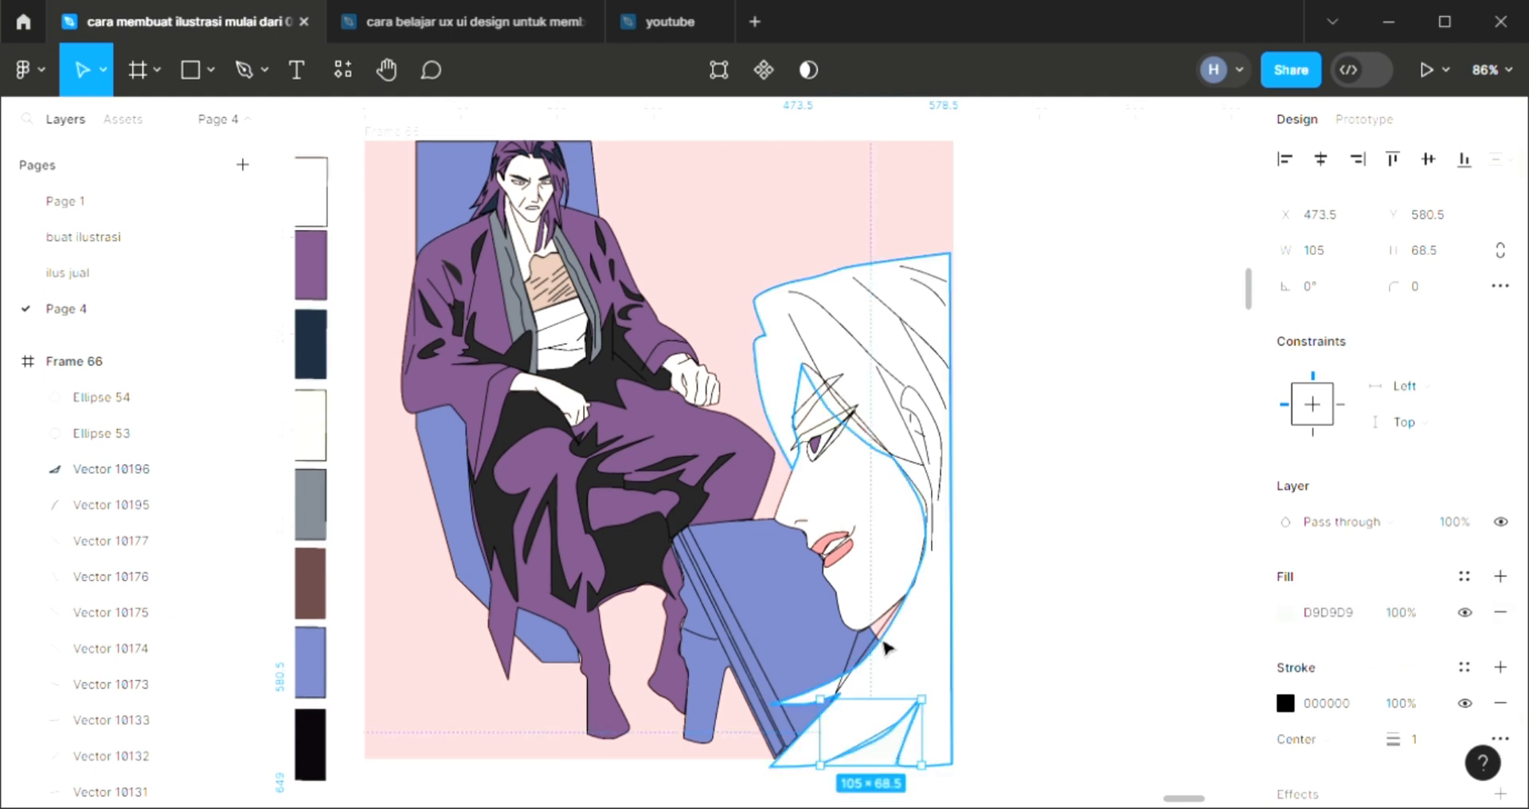
key("i")
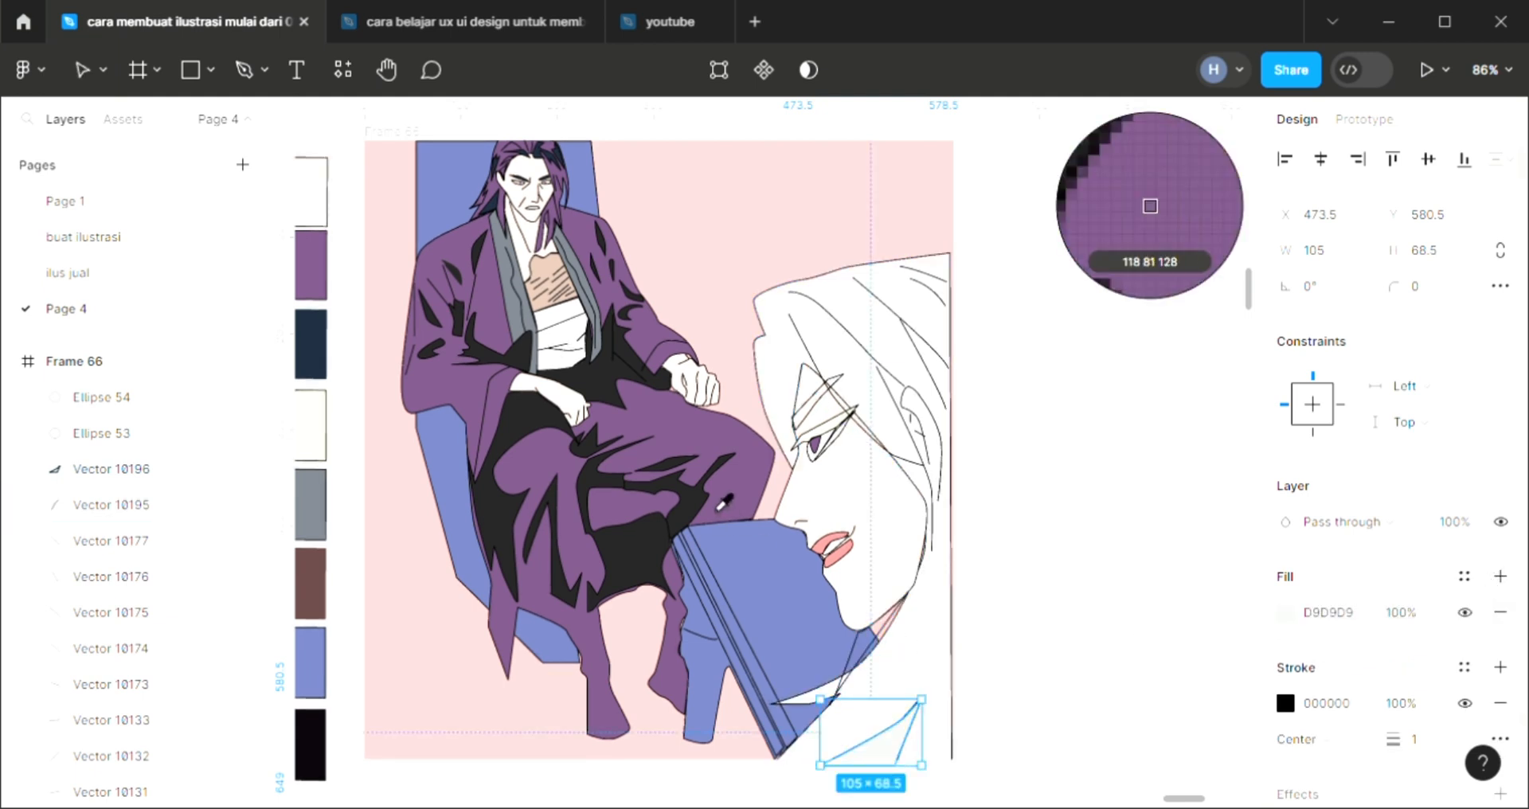
left_click(774, 661)
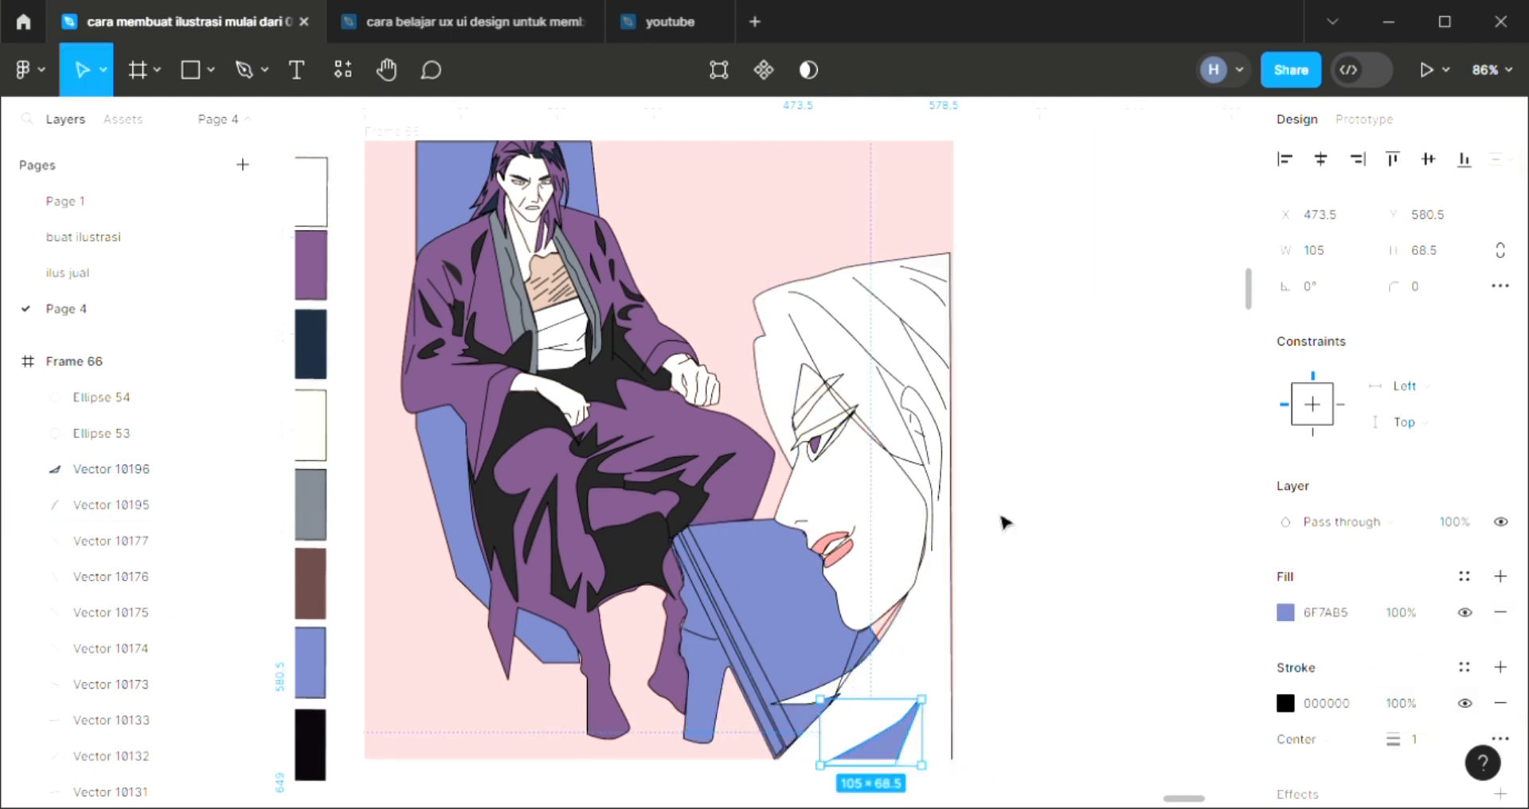
Try yellow D6DE77 as the background fill of the illustration frame
left_click(776, 189)
left_click(392, 133)
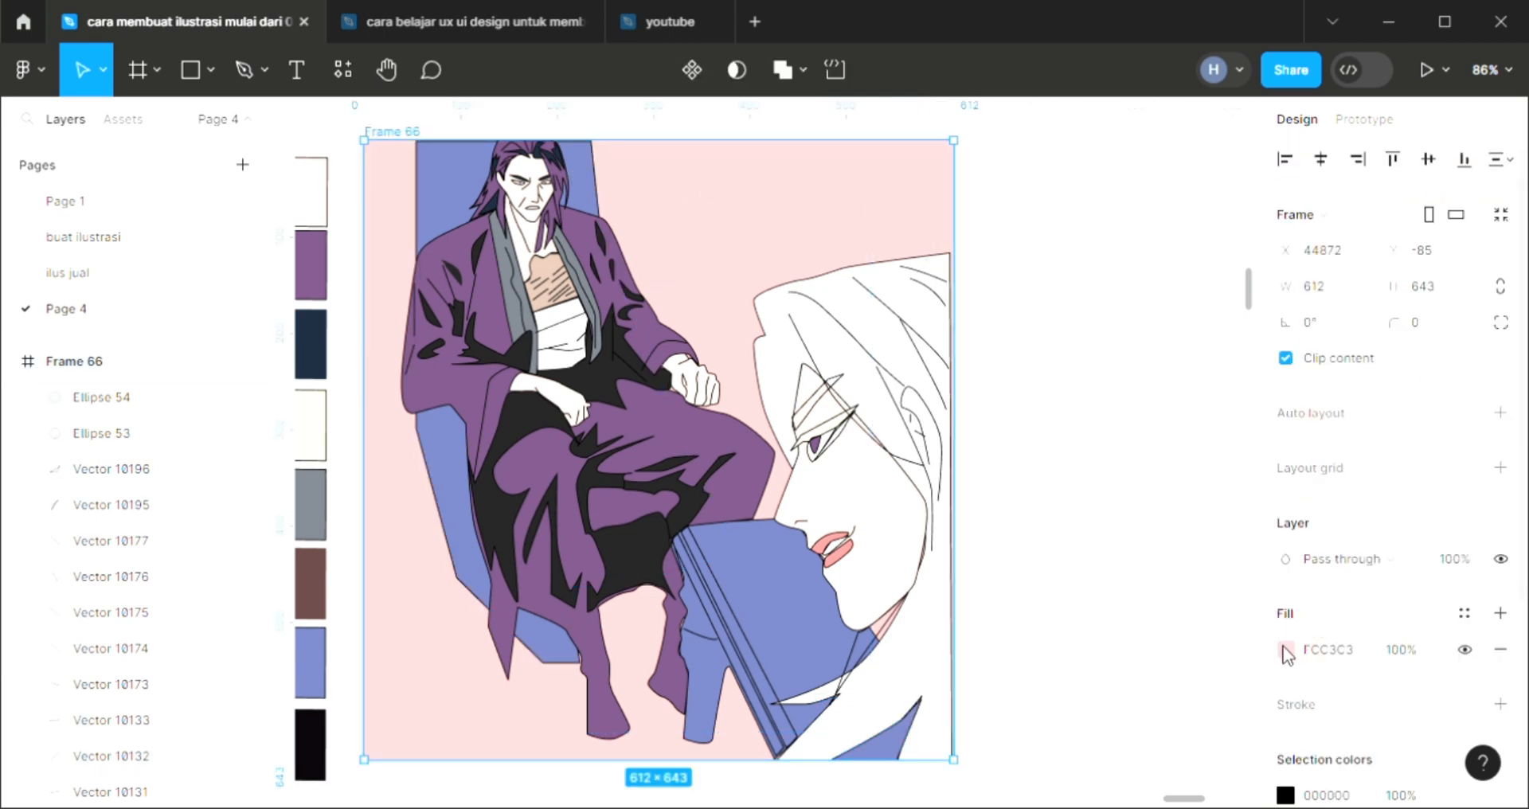
left_click(1284, 650)
scroll(415, 430, "right", 1)
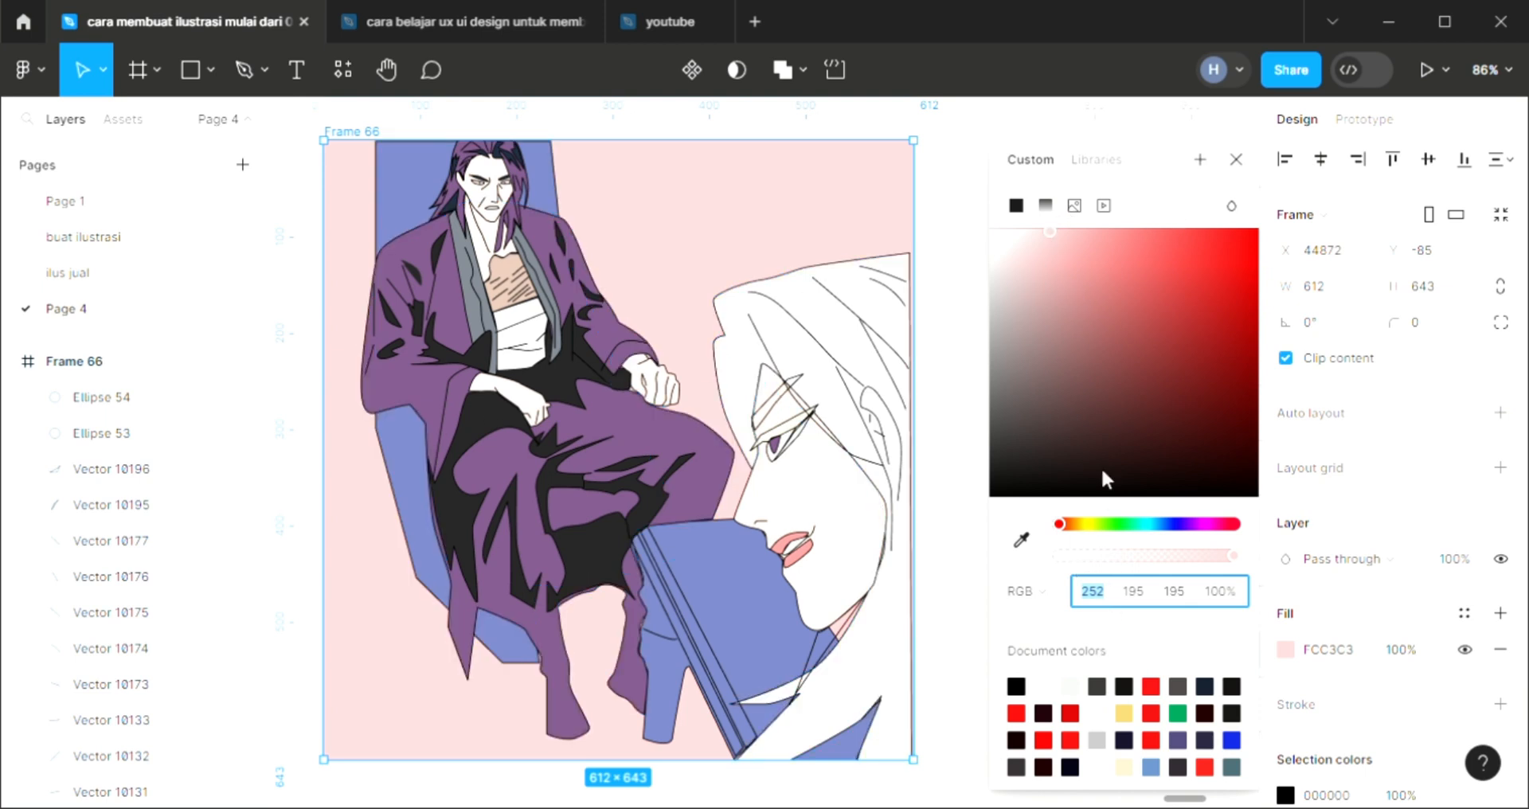
left_click(1113, 266)
left_click(1093, 524)
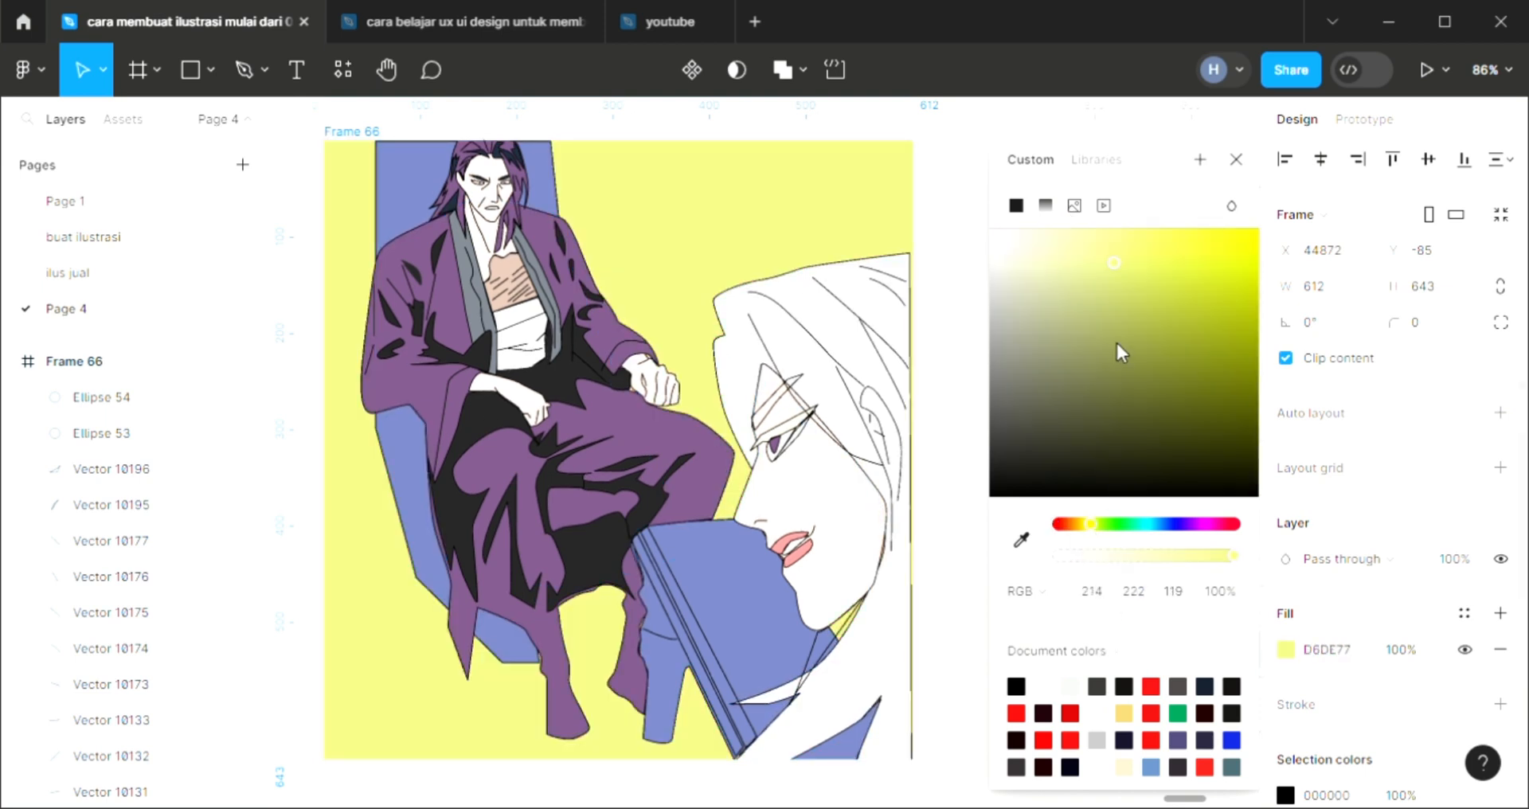
Try teal 508A97 and a lighter blue 94C6D1 as the frame's background fill
left_click(1116, 338)
left_click(1154, 524)
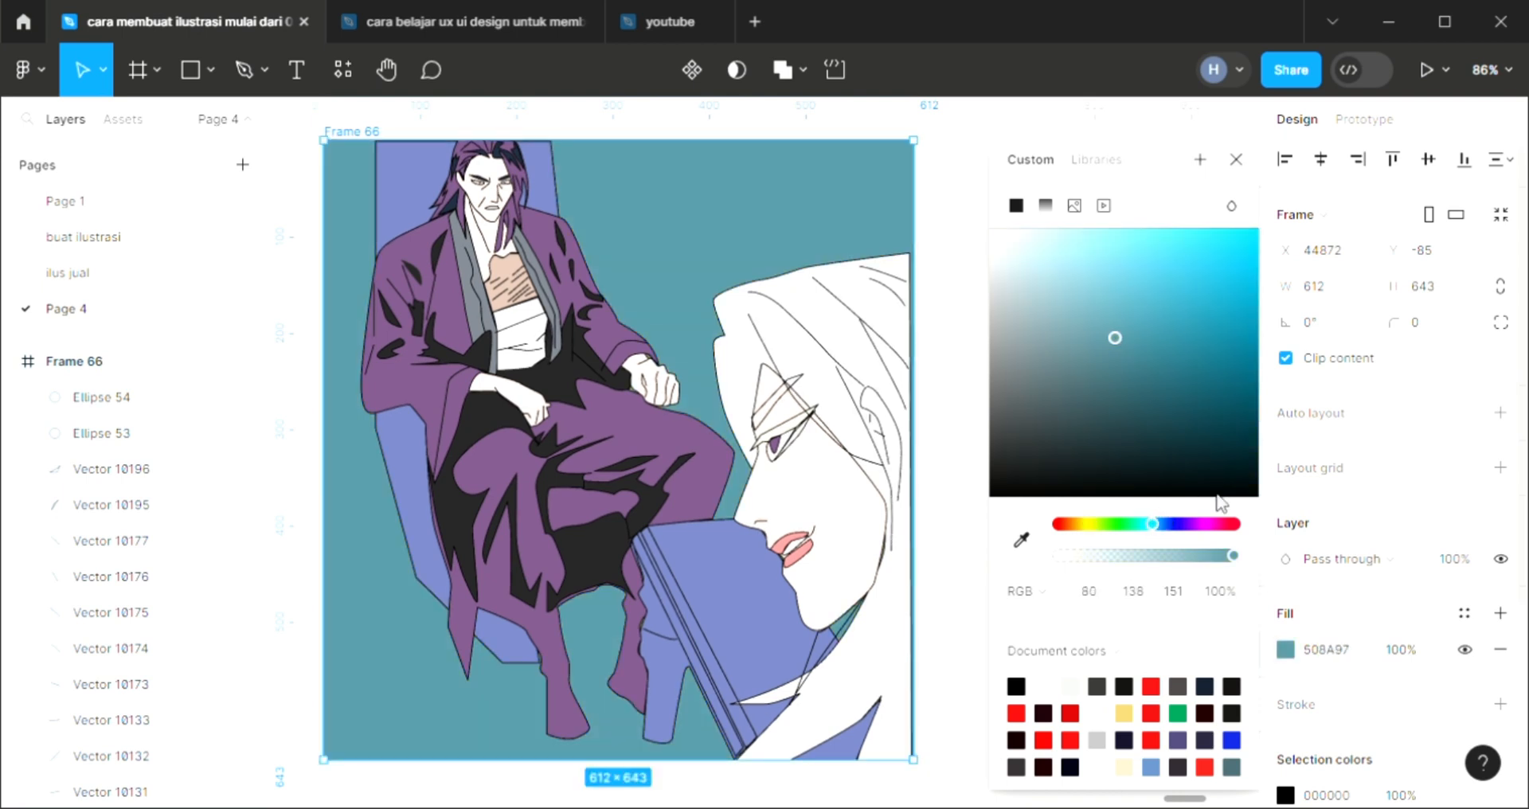
left_click(1068, 279)
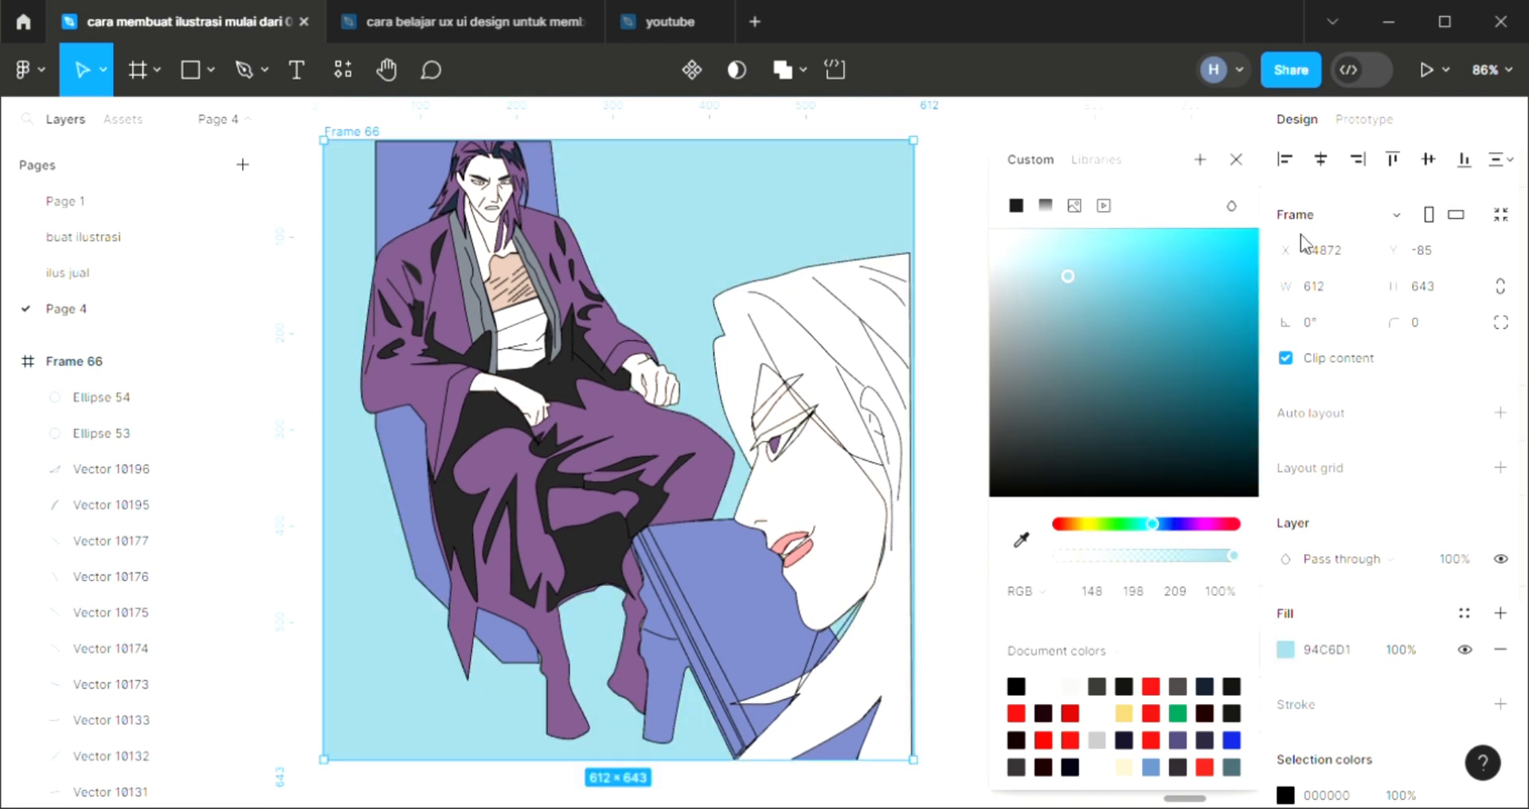
Set the illustration frame's background fill to bright pink EB7CD2 and close the color picker
left_click(1216, 525)
left_click(1116, 251)
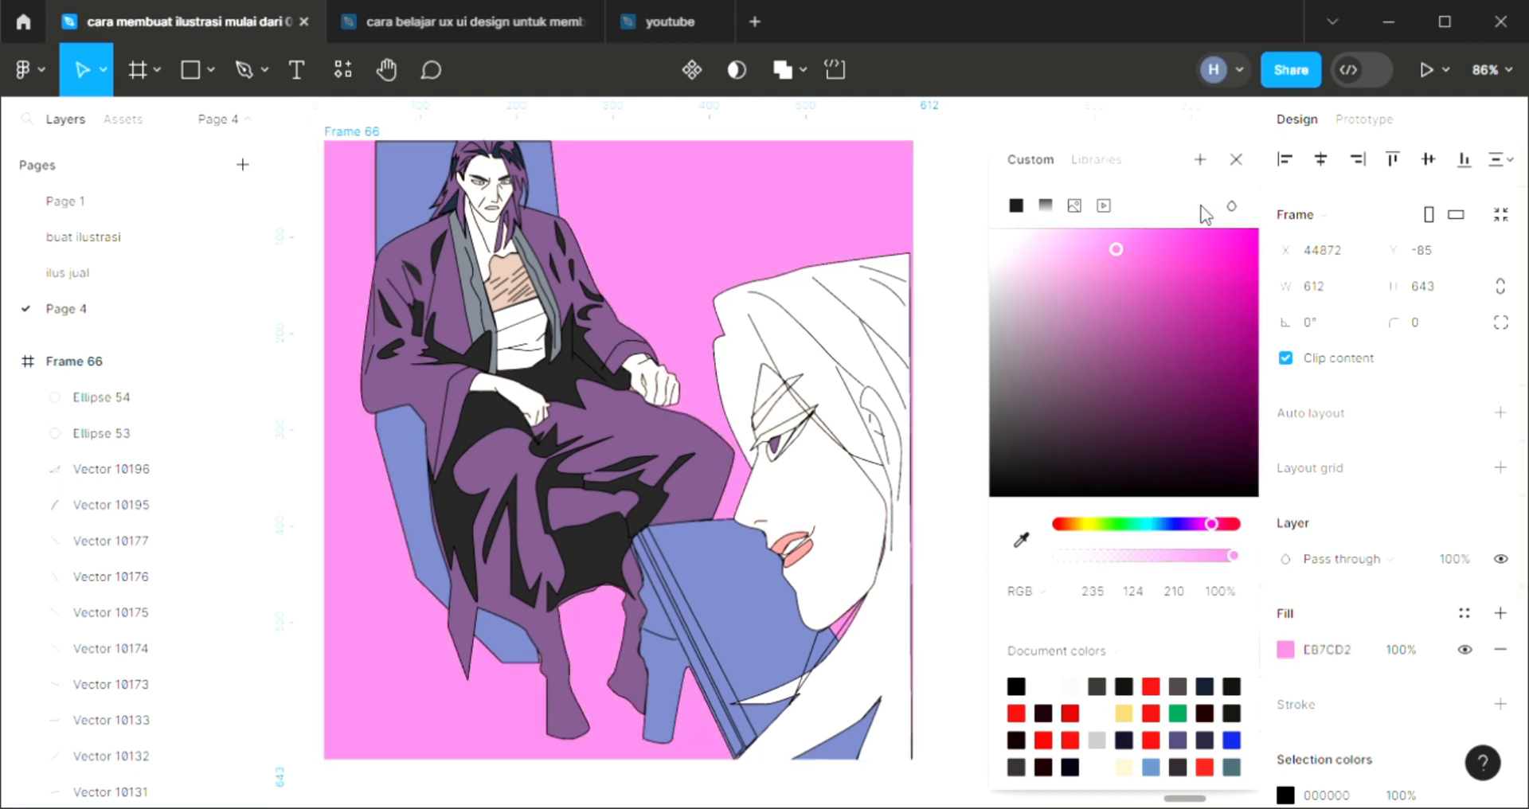
left_click(1236, 160)
scroll(701, 338, "left", 3)
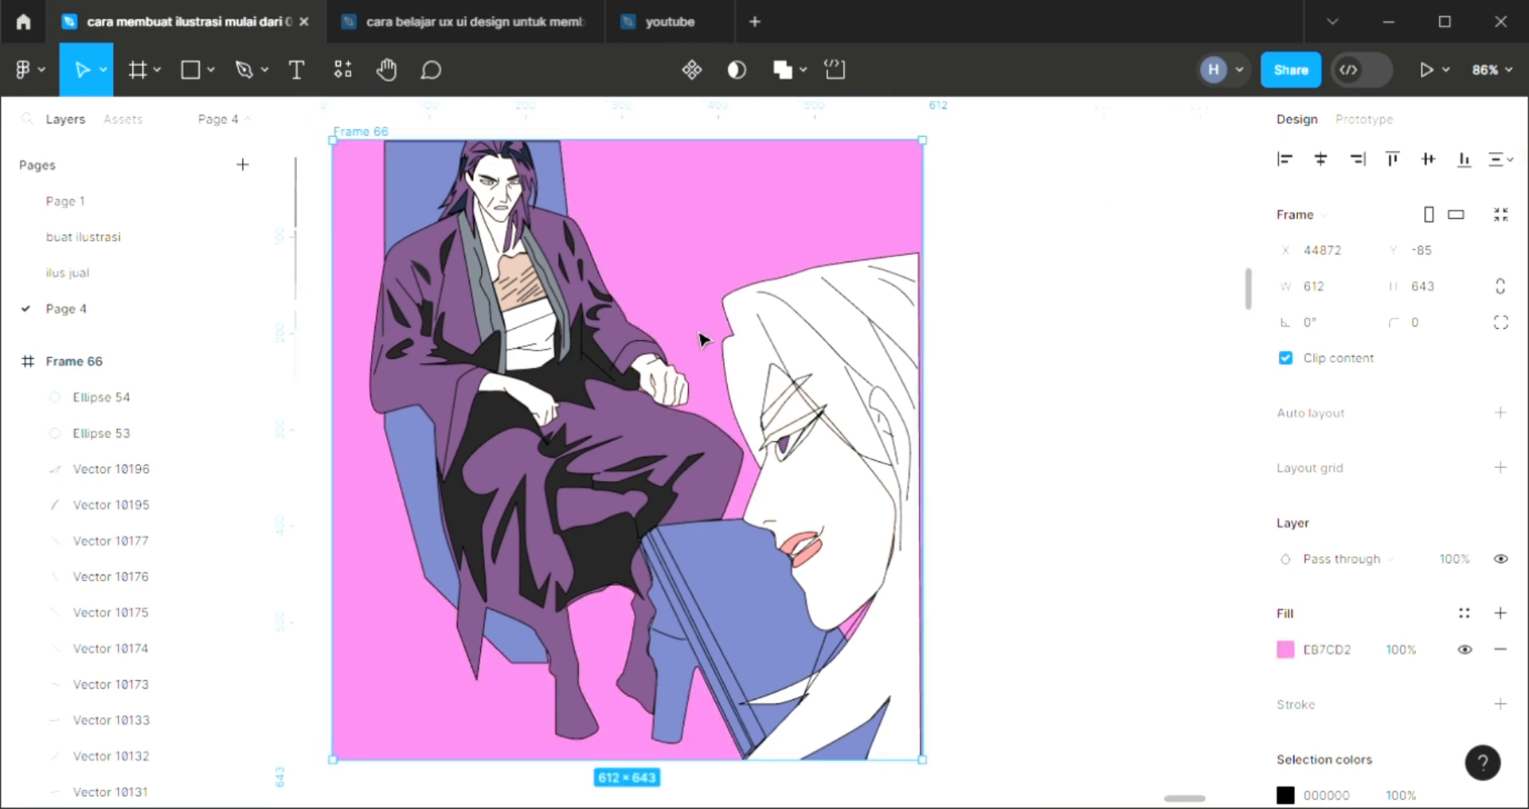
scroll(701, 339, "left", 3)
scroll(597, 390, "up", 4)
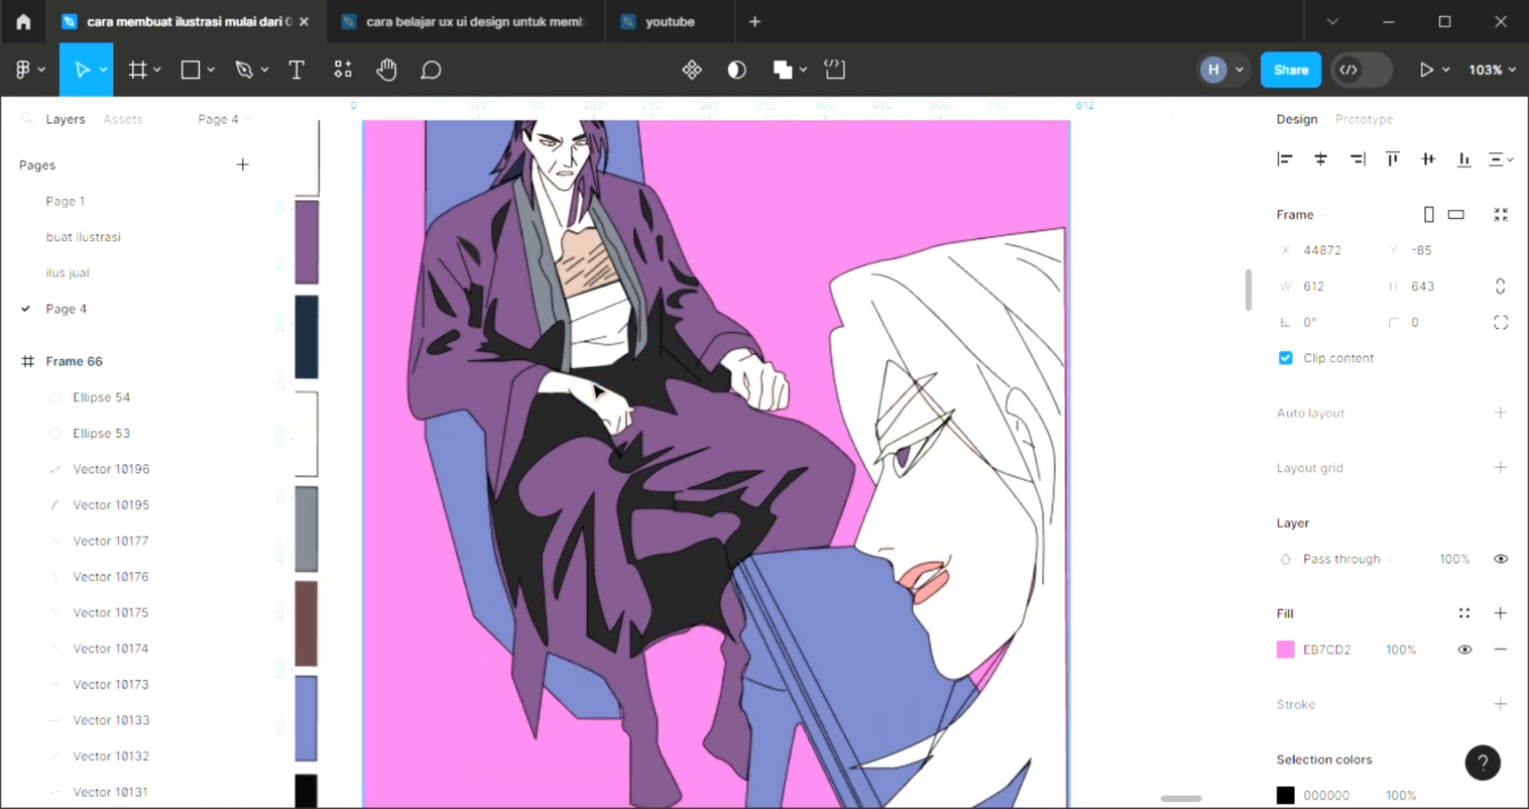
scroll(596, 391, "left", 2)
scroll(596, 390, "down", 3)
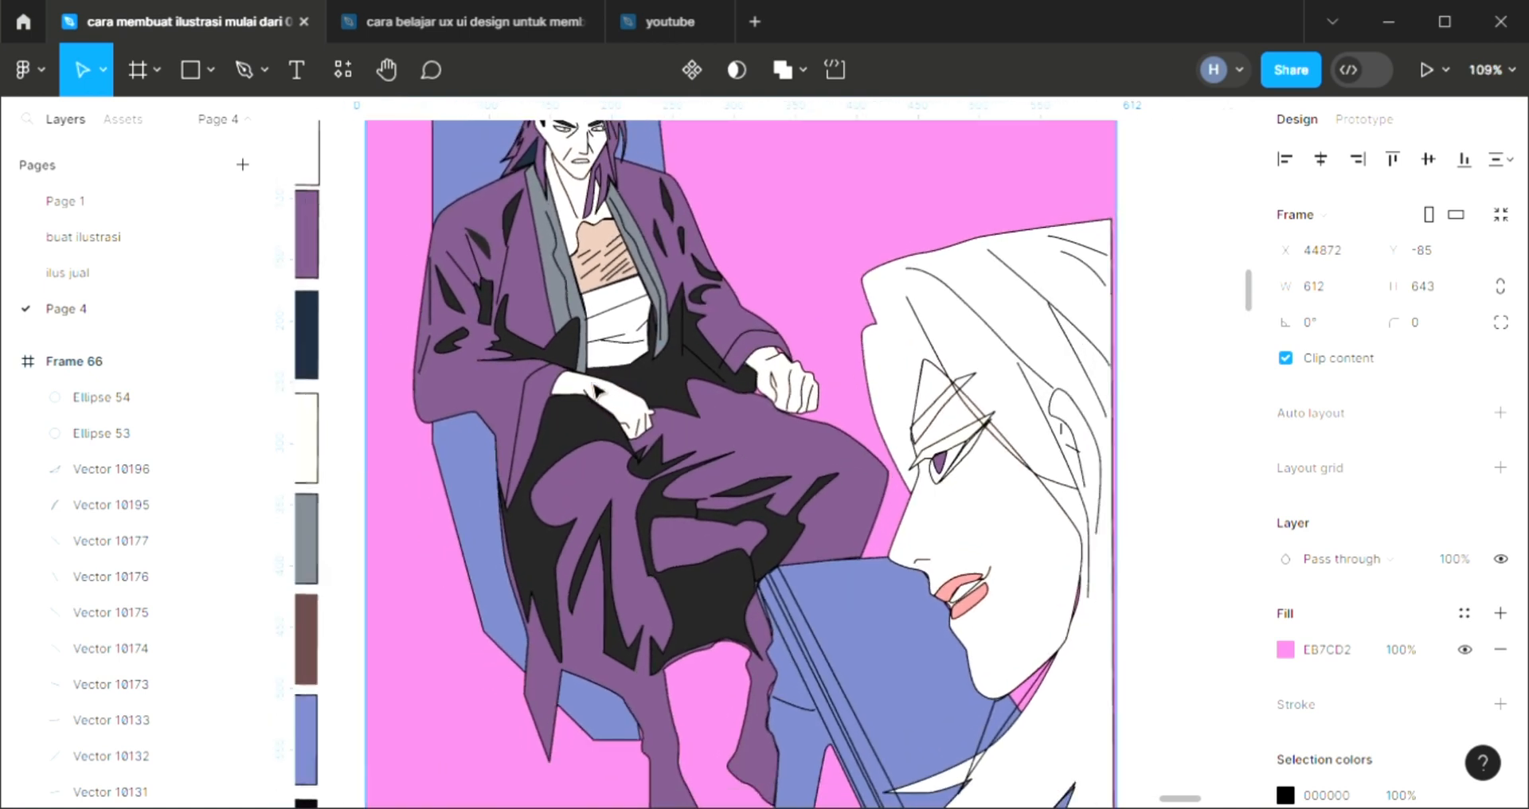
scroll(595, 390, "left", 3)
scroll(596, 390, "up", 1)
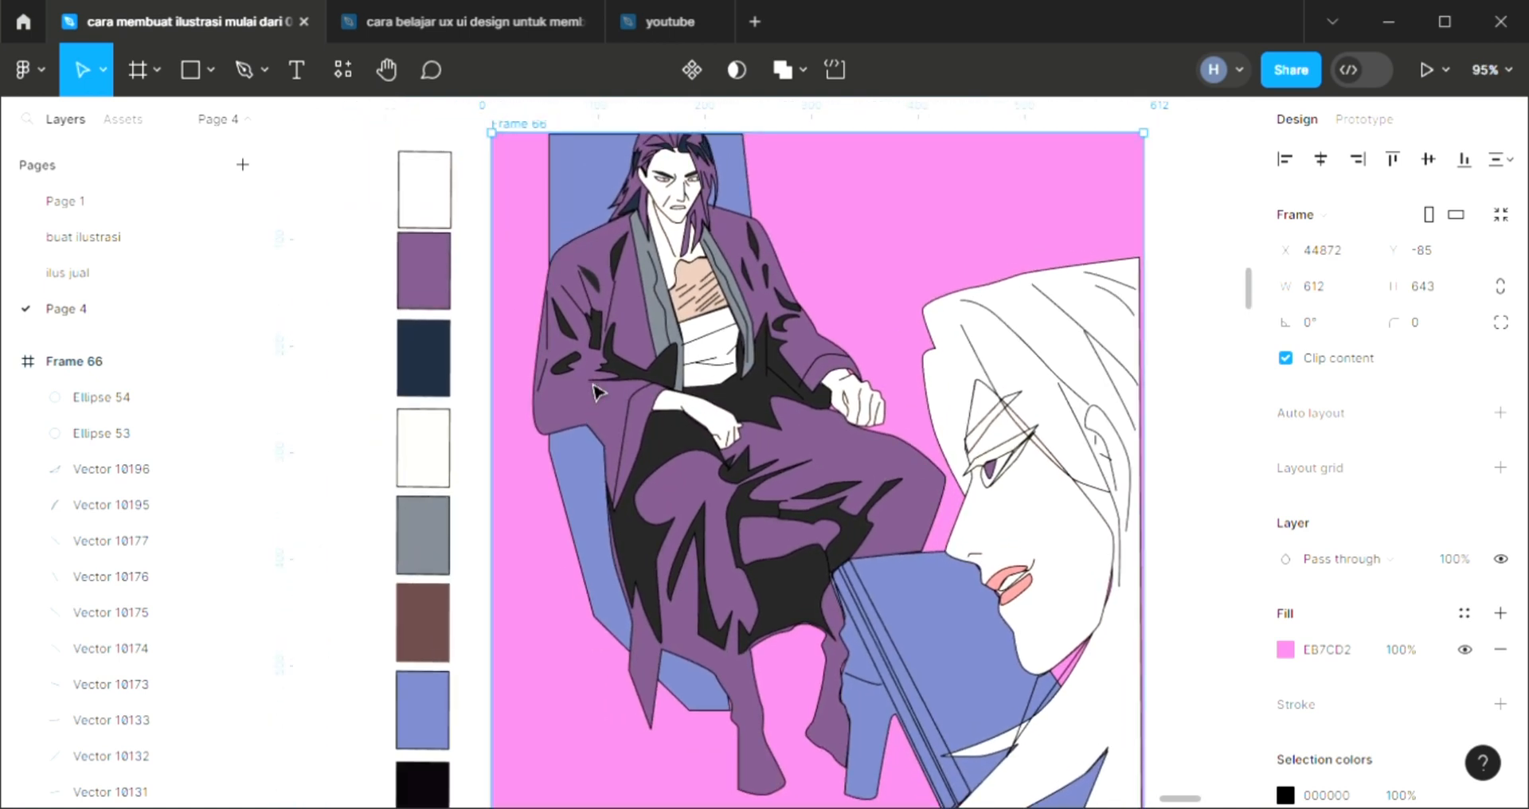